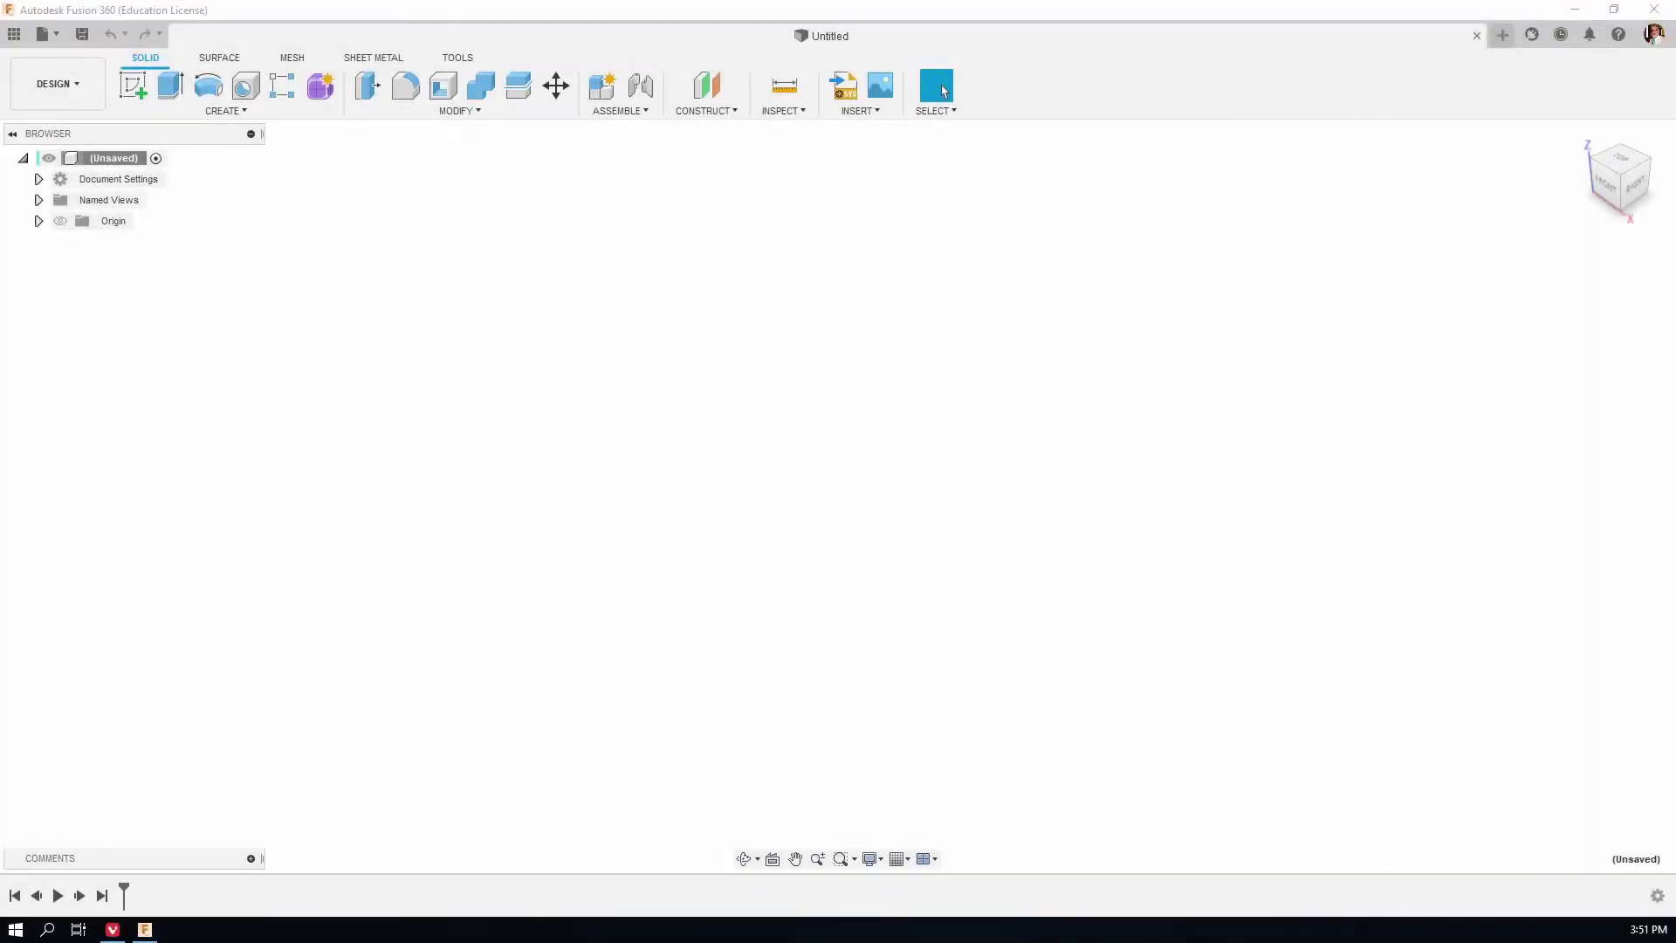
Save the design as "Part 2" in the 16 Parts folder and show the origin planes and axes.
{"action": "left_click", "coordinate": [82, 34]}
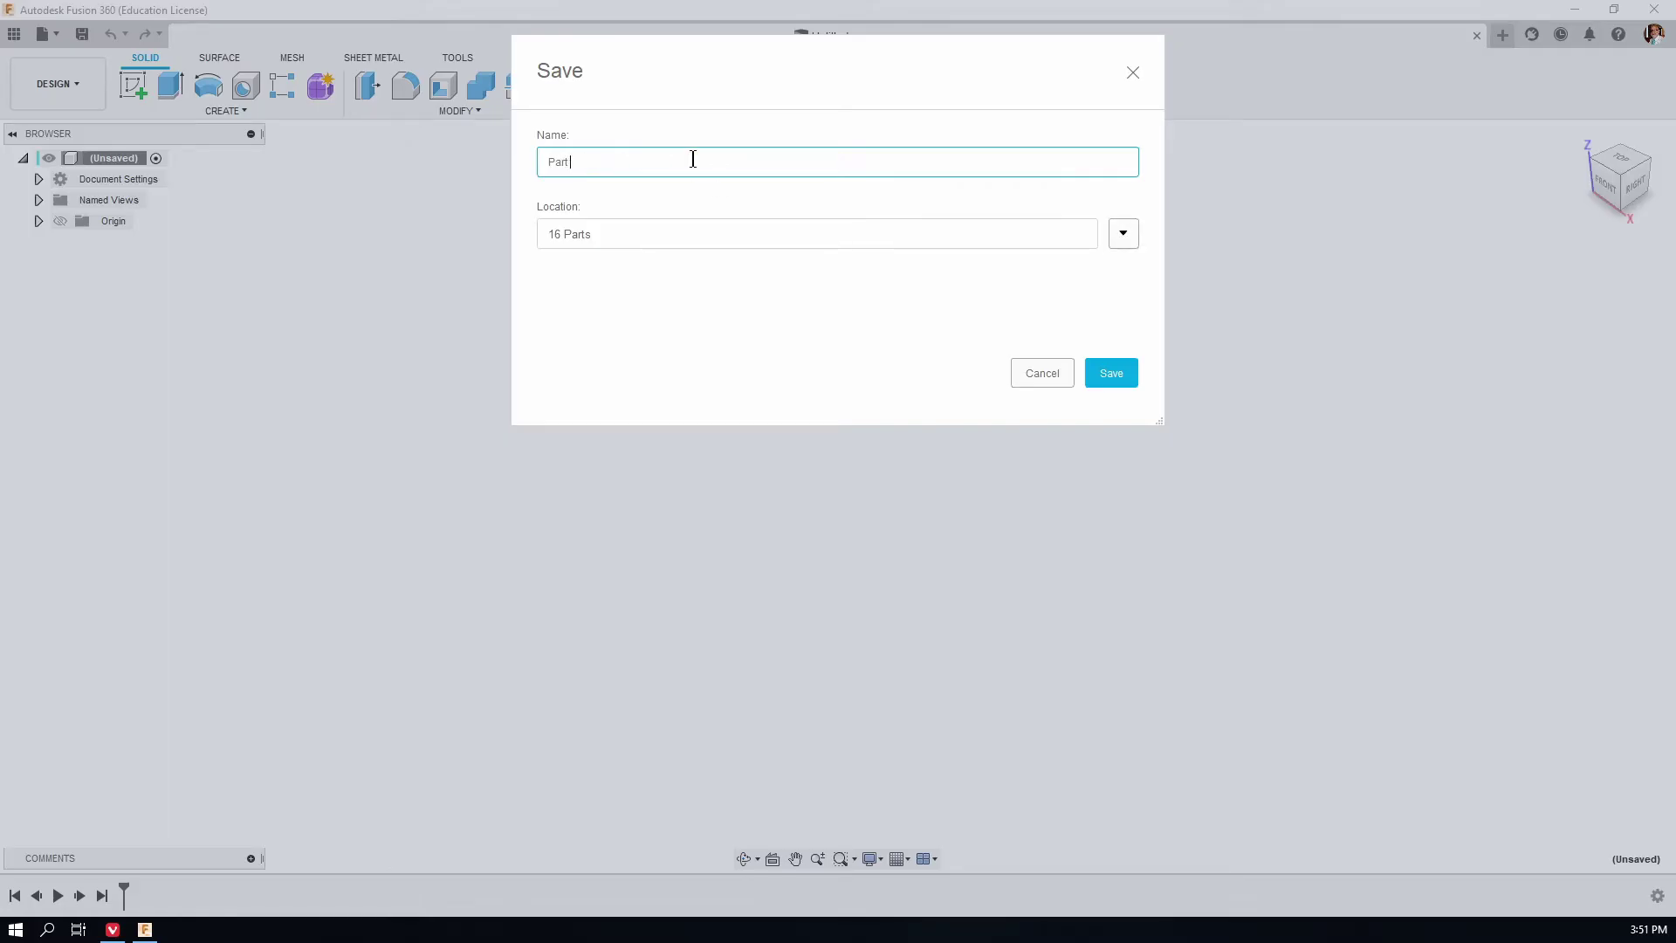
{"action": "left_click", "coordinate": [1111, 375]}
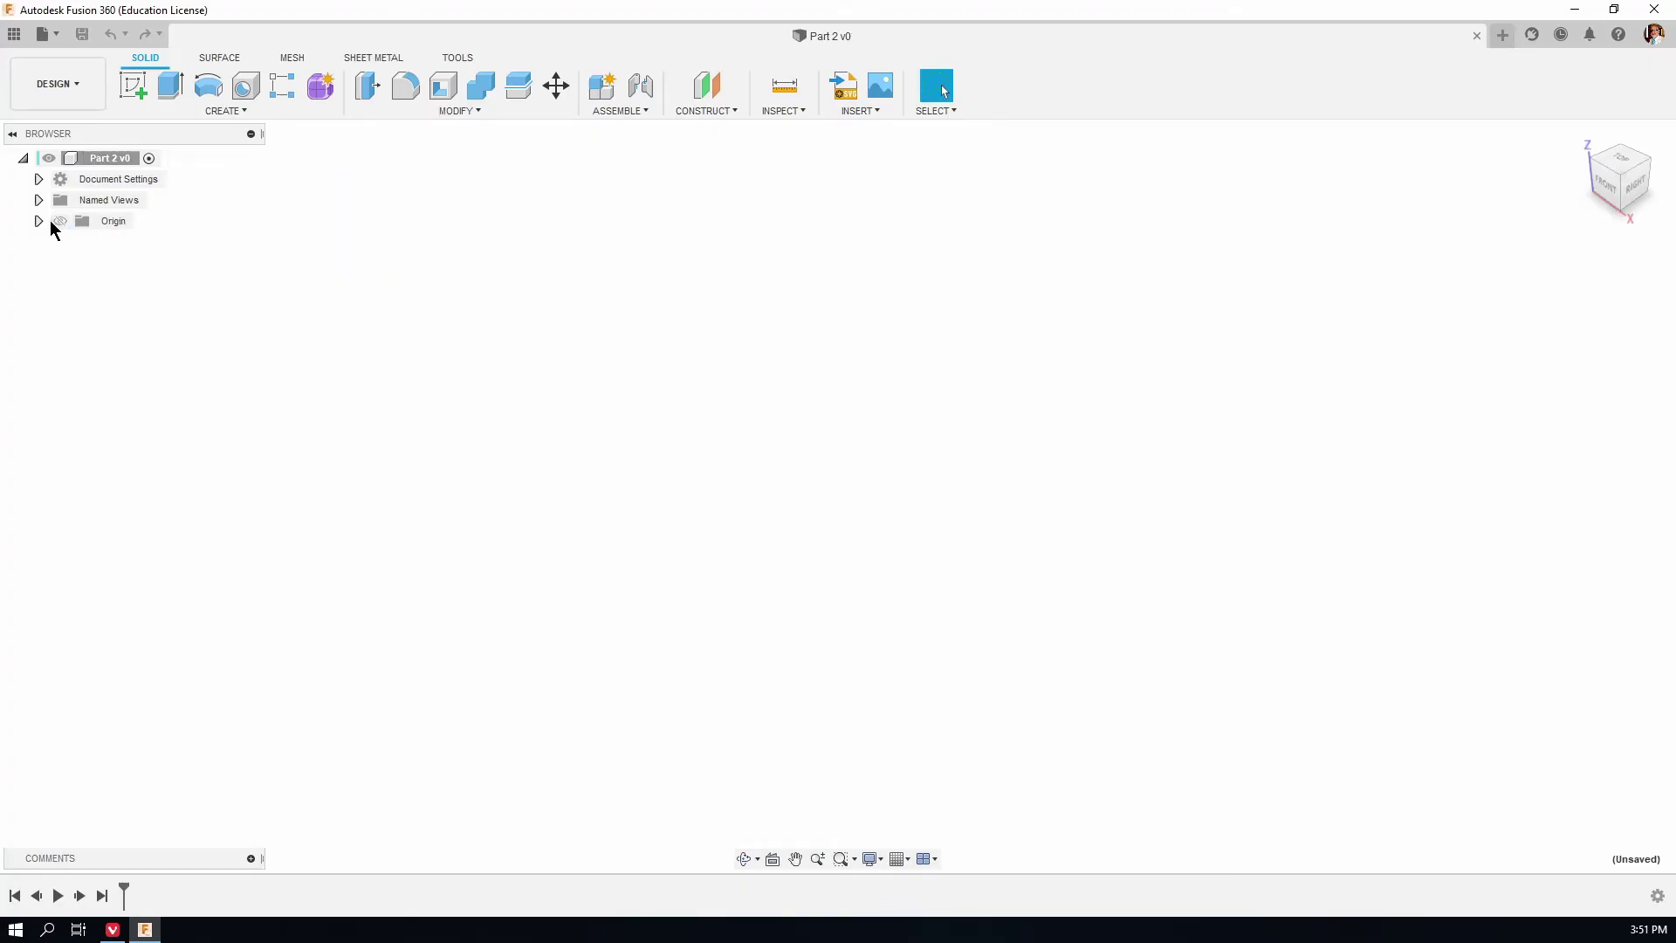
{"action": "left_click", "coordinate": [60, 221]}
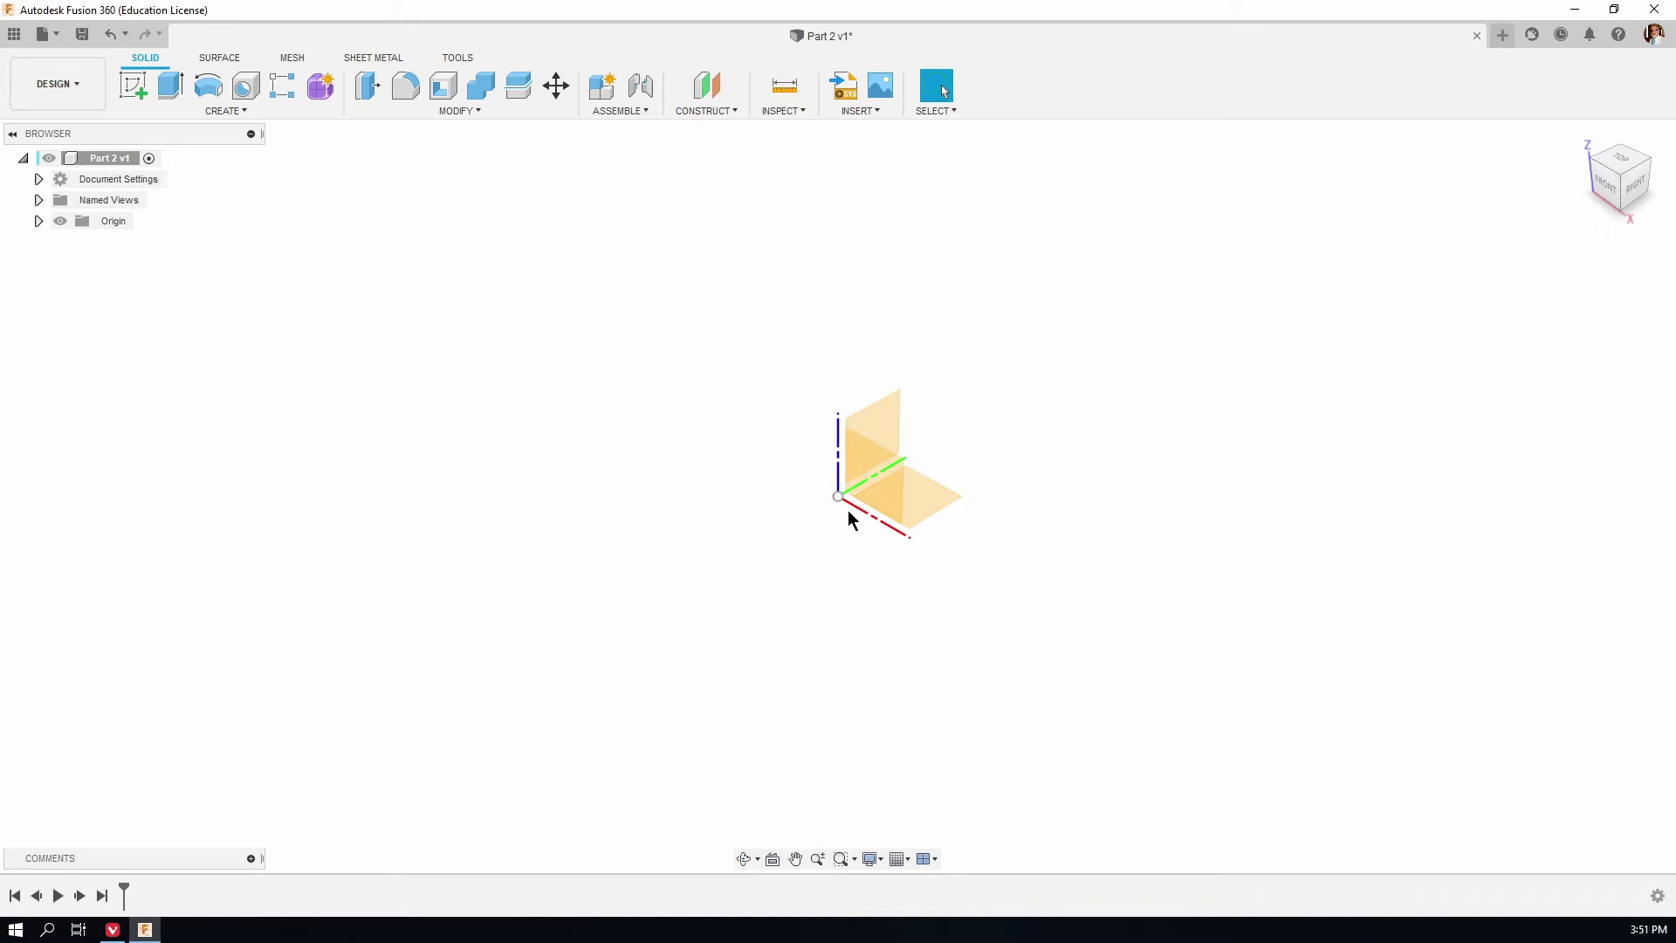
{"action": "middle_click_drag", "start_coordinate": [1012, 654], "coordinate": [809, 583], "text": "shift"}
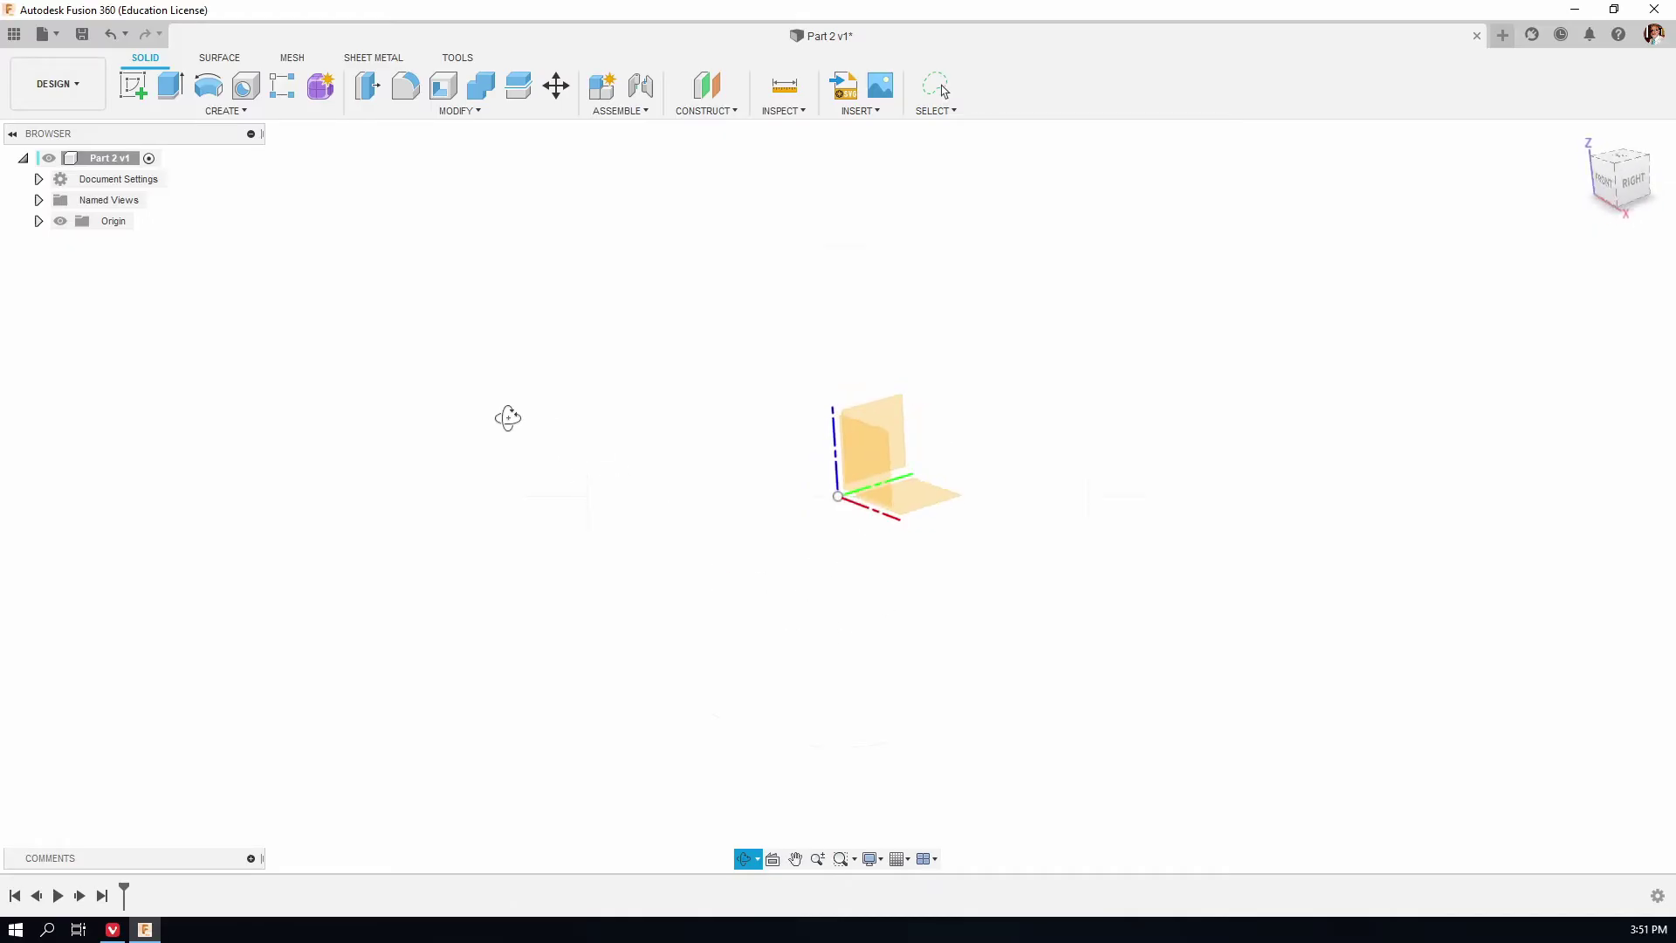
{"action": "key", "text": "Escape"}
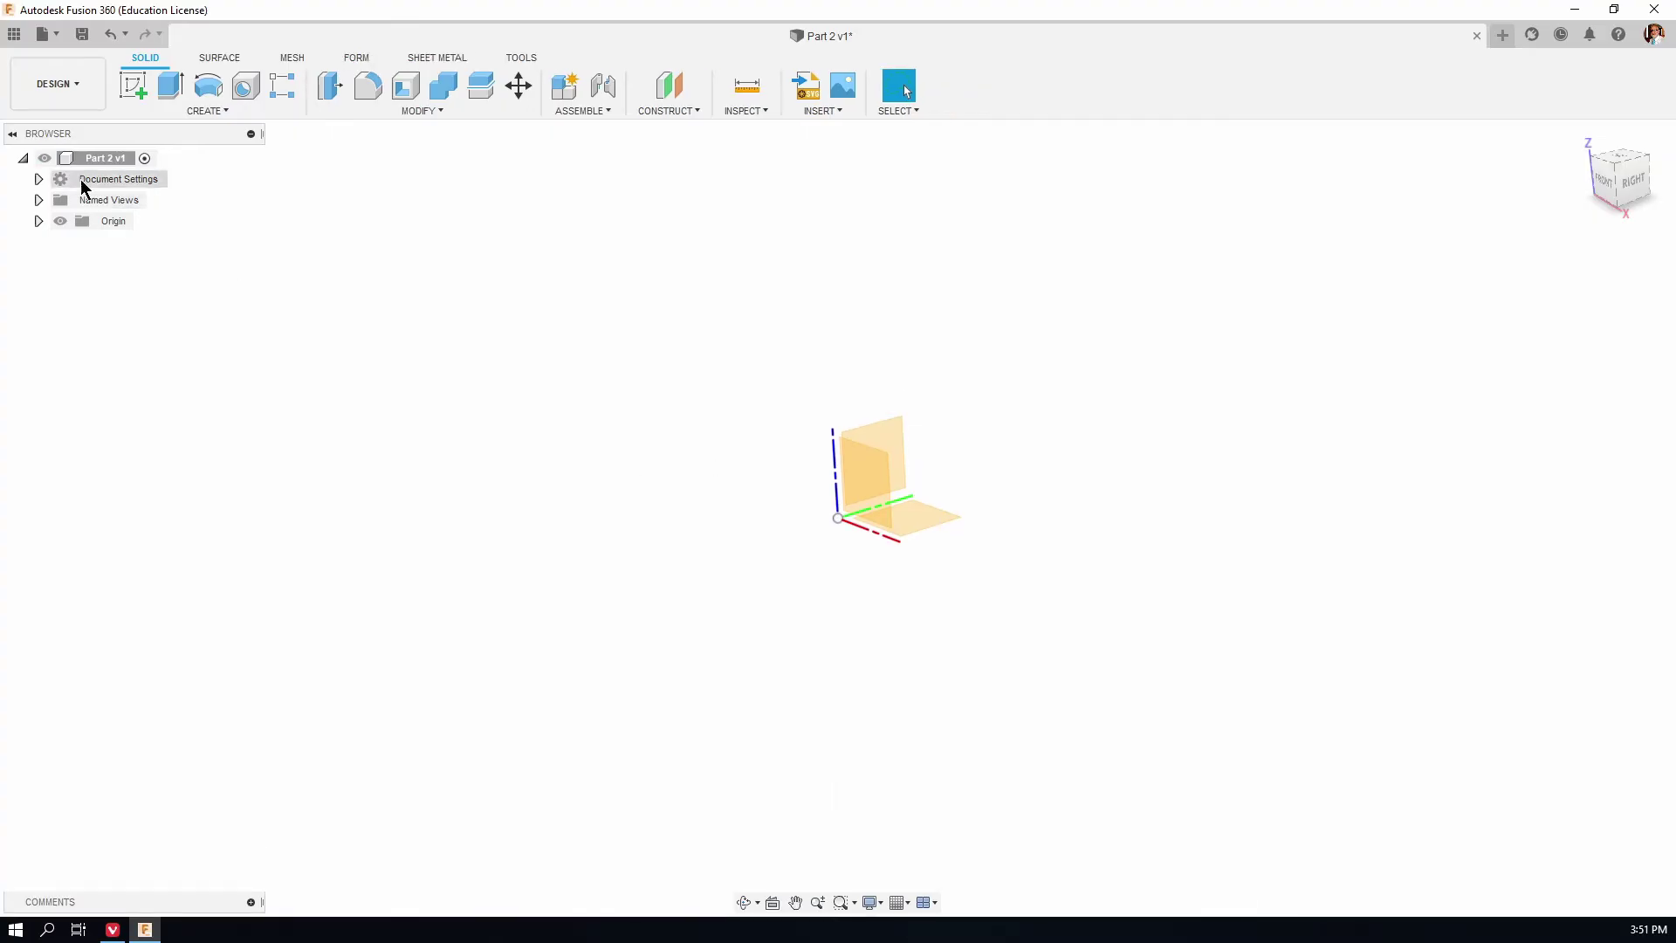
Enable design history capture for the part and start a sketch on the front origin plane.
{"action": "right_click", "coordinate": [105, 159]}
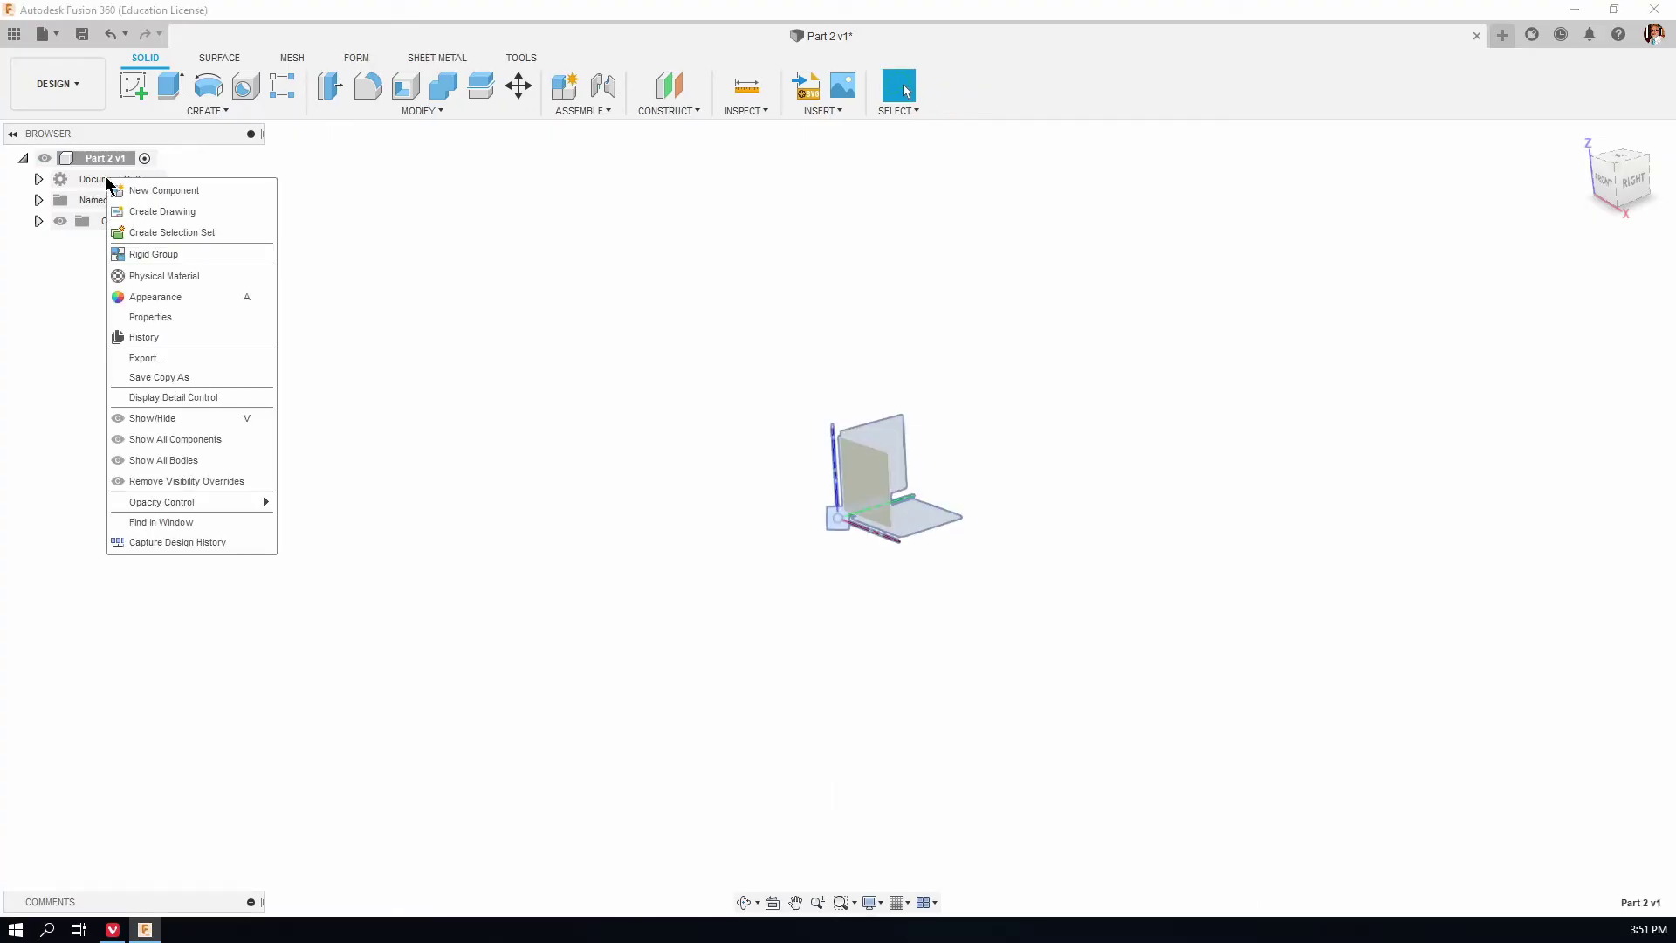
{"action": "left_click", "coordinate": [191, 543]}
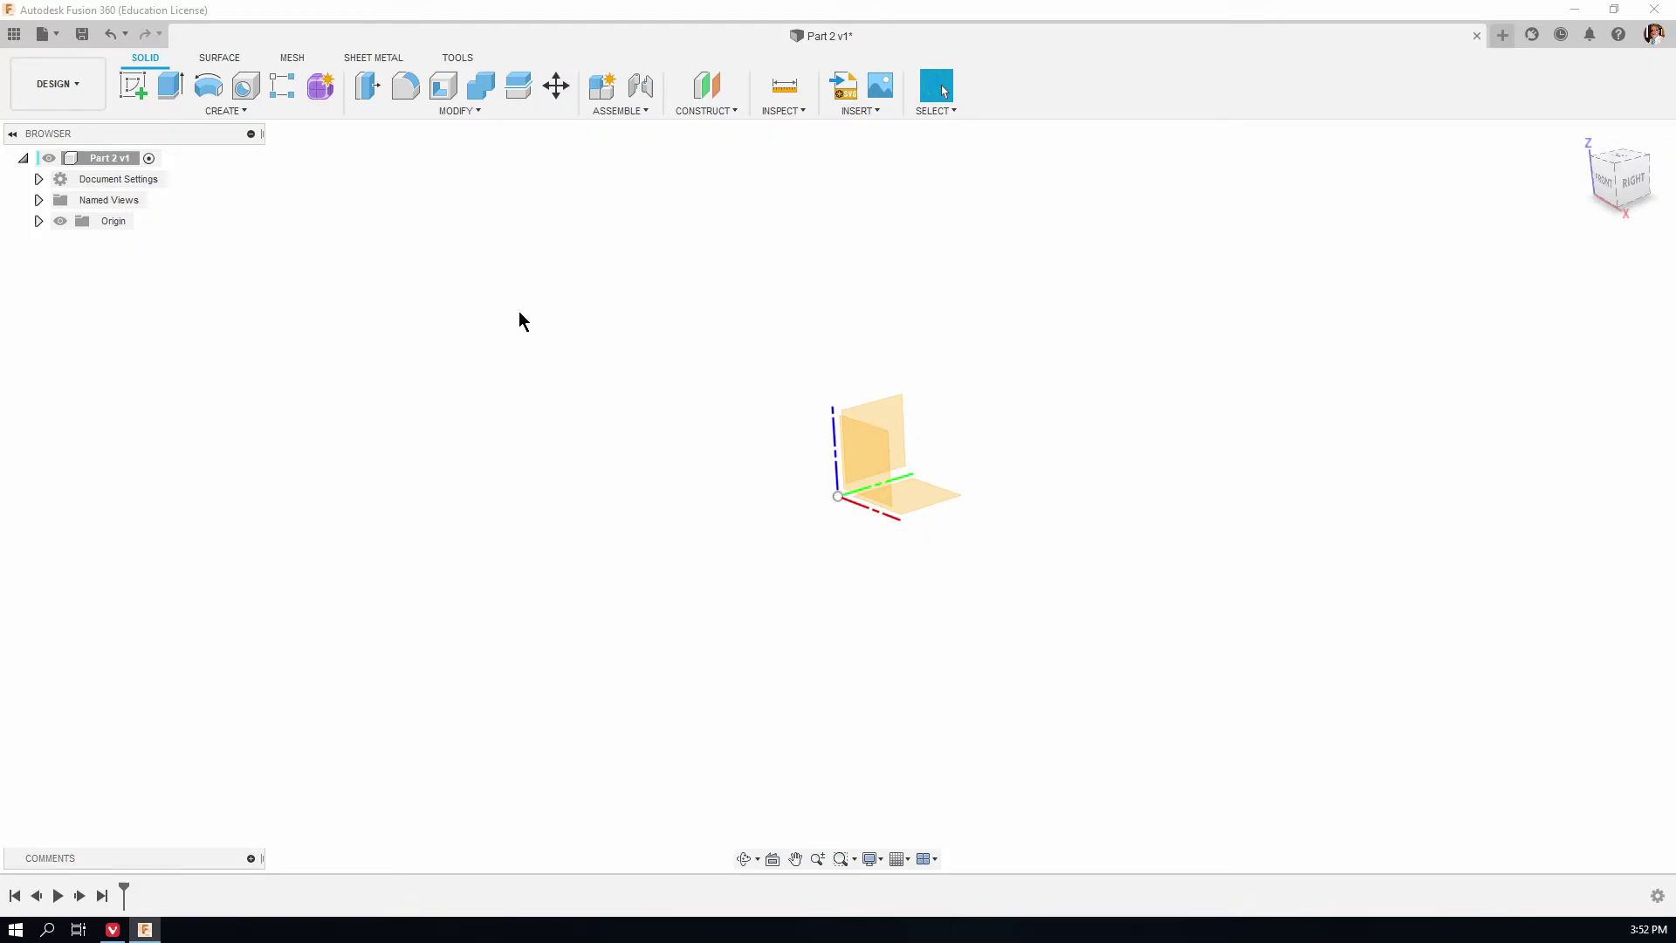
{"action": "left_click", "coordinate": [137, 89]}
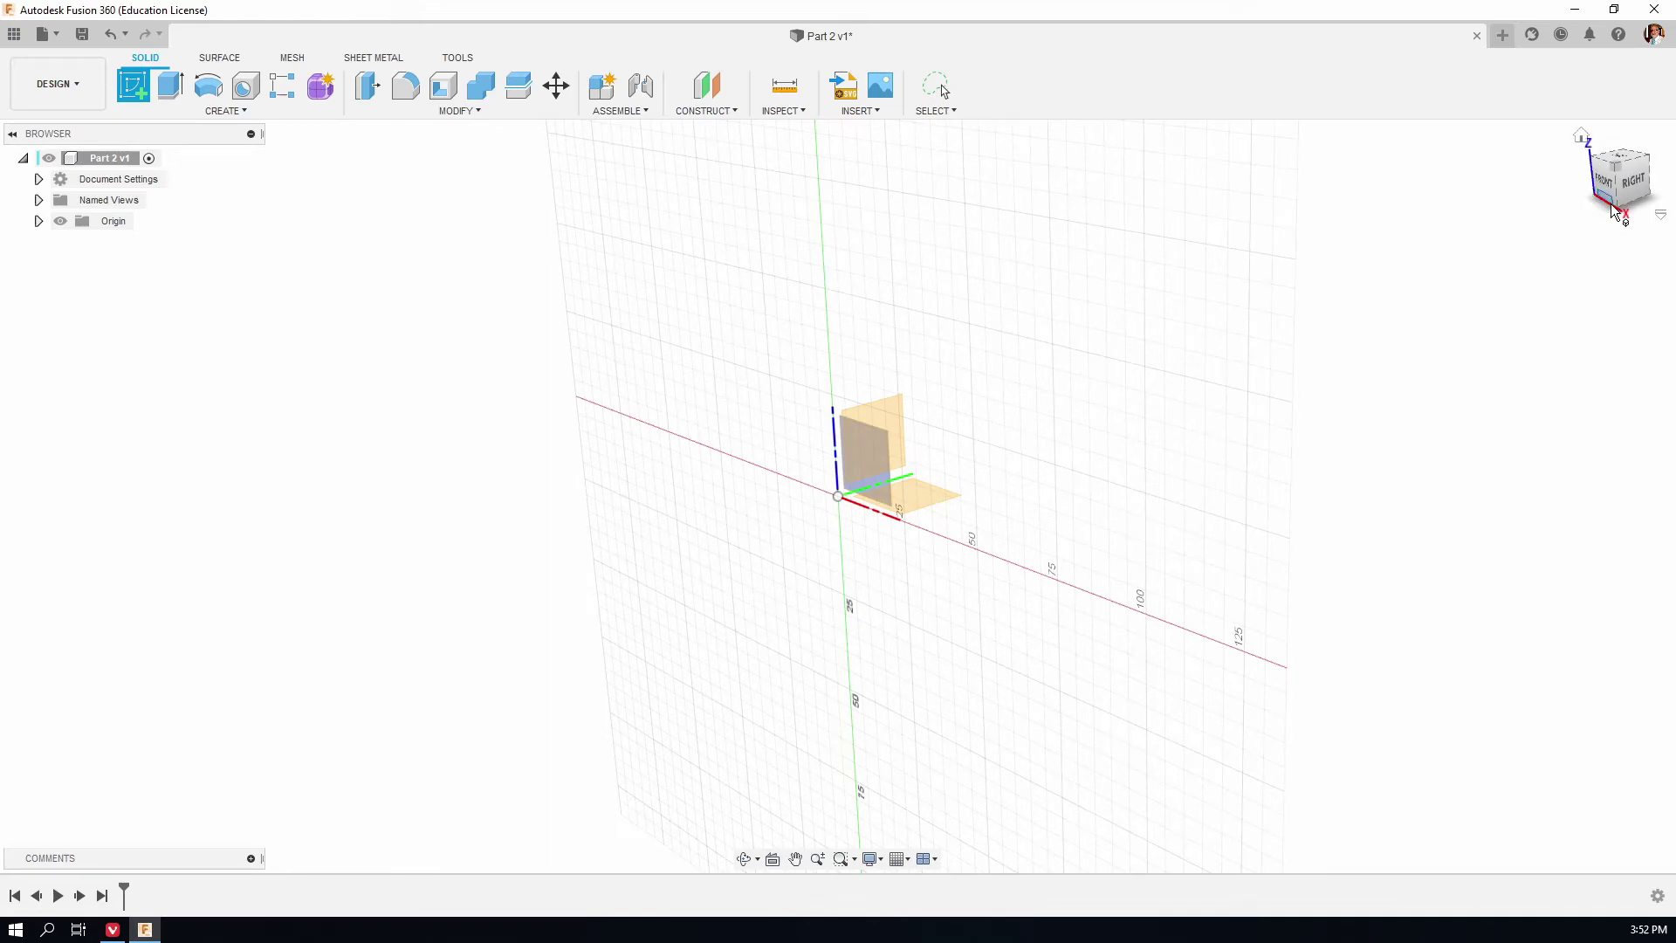
{"action": "left_click", "coordinate": [875, 461]}
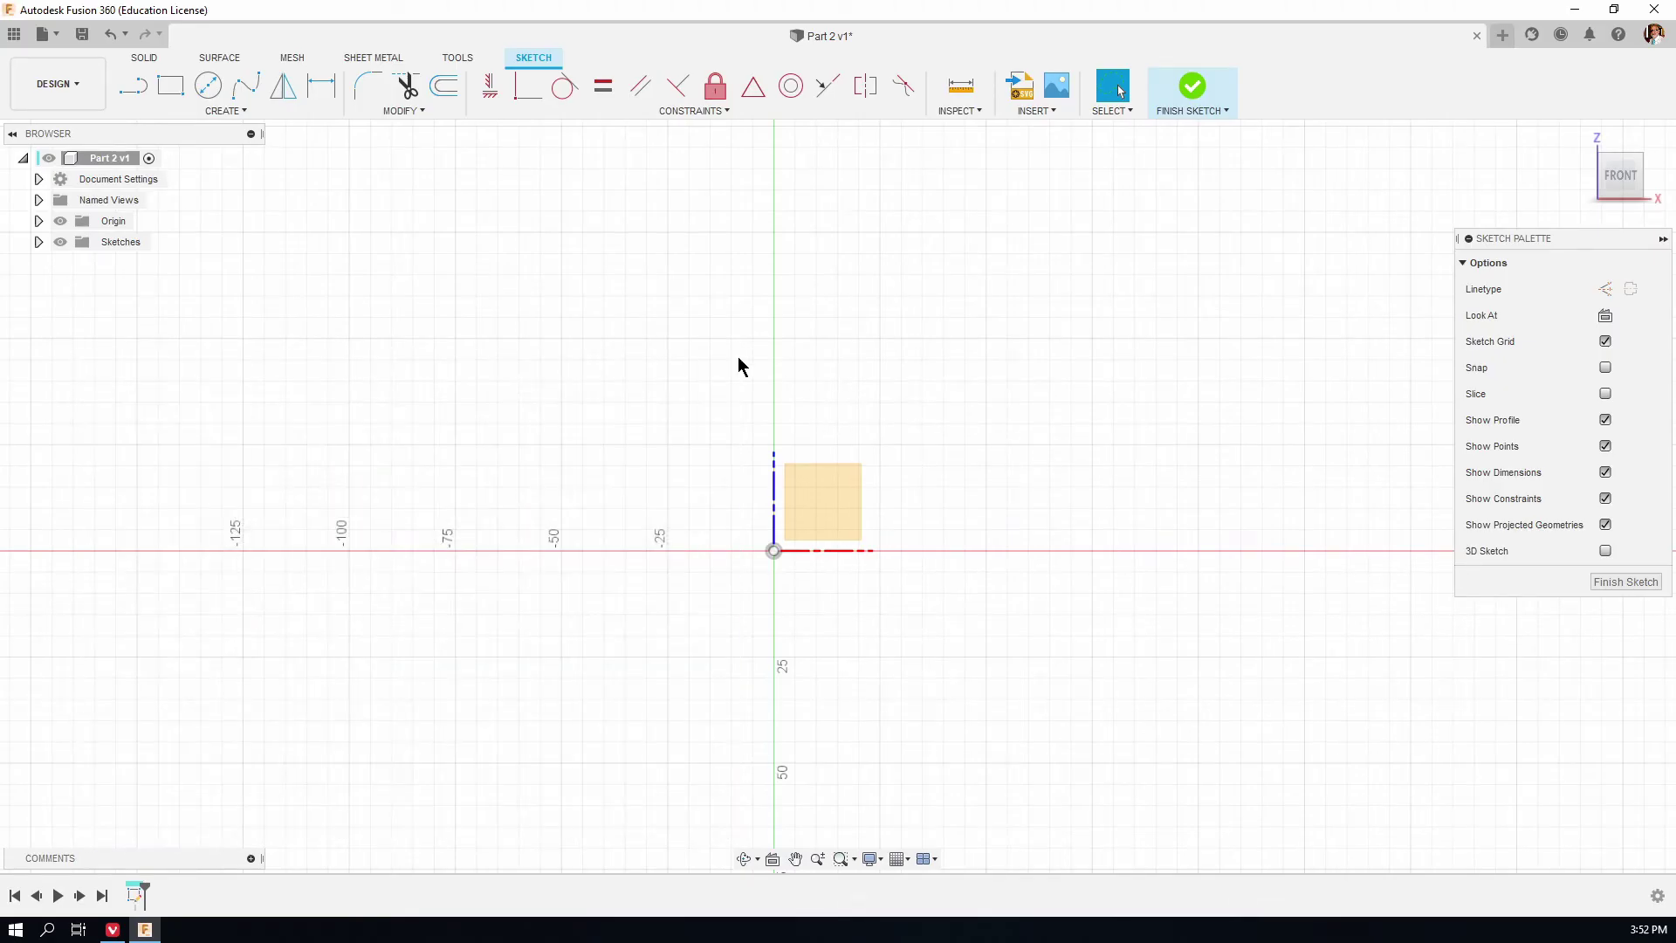
Sketch a trial two-point rectangle, 48 mm wide and 30 mm high, enclosing the origin.
{"action": "left_click", "coordinate": [168, 90]}
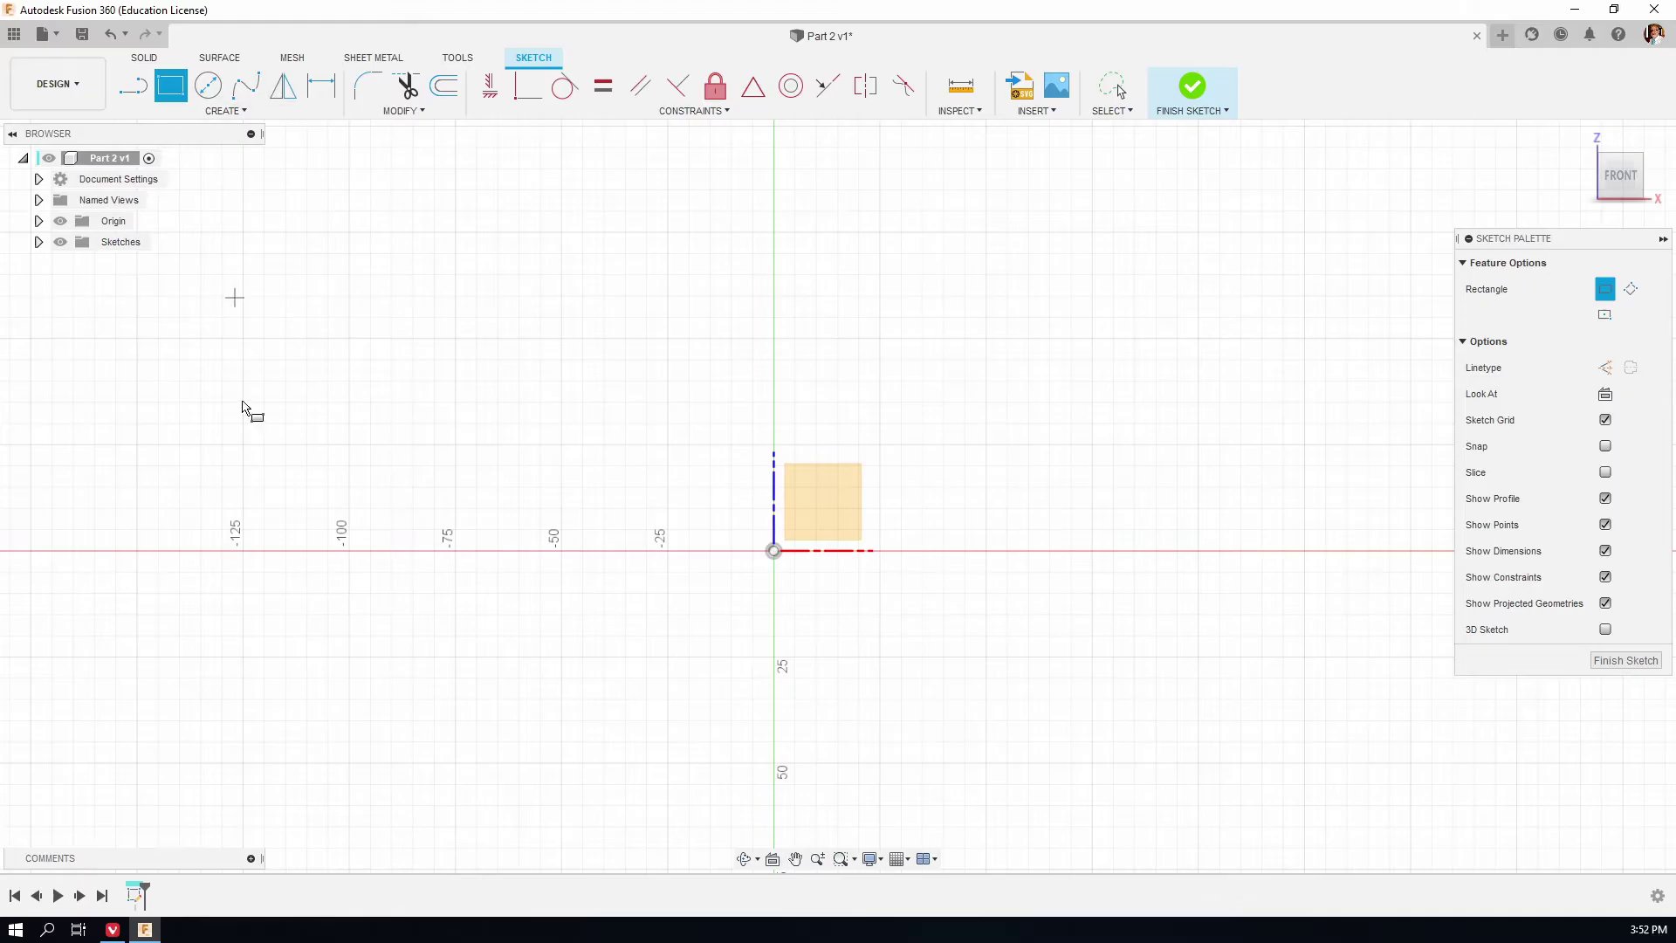
{"action": "left_click", "coordinate": [685, 628]}
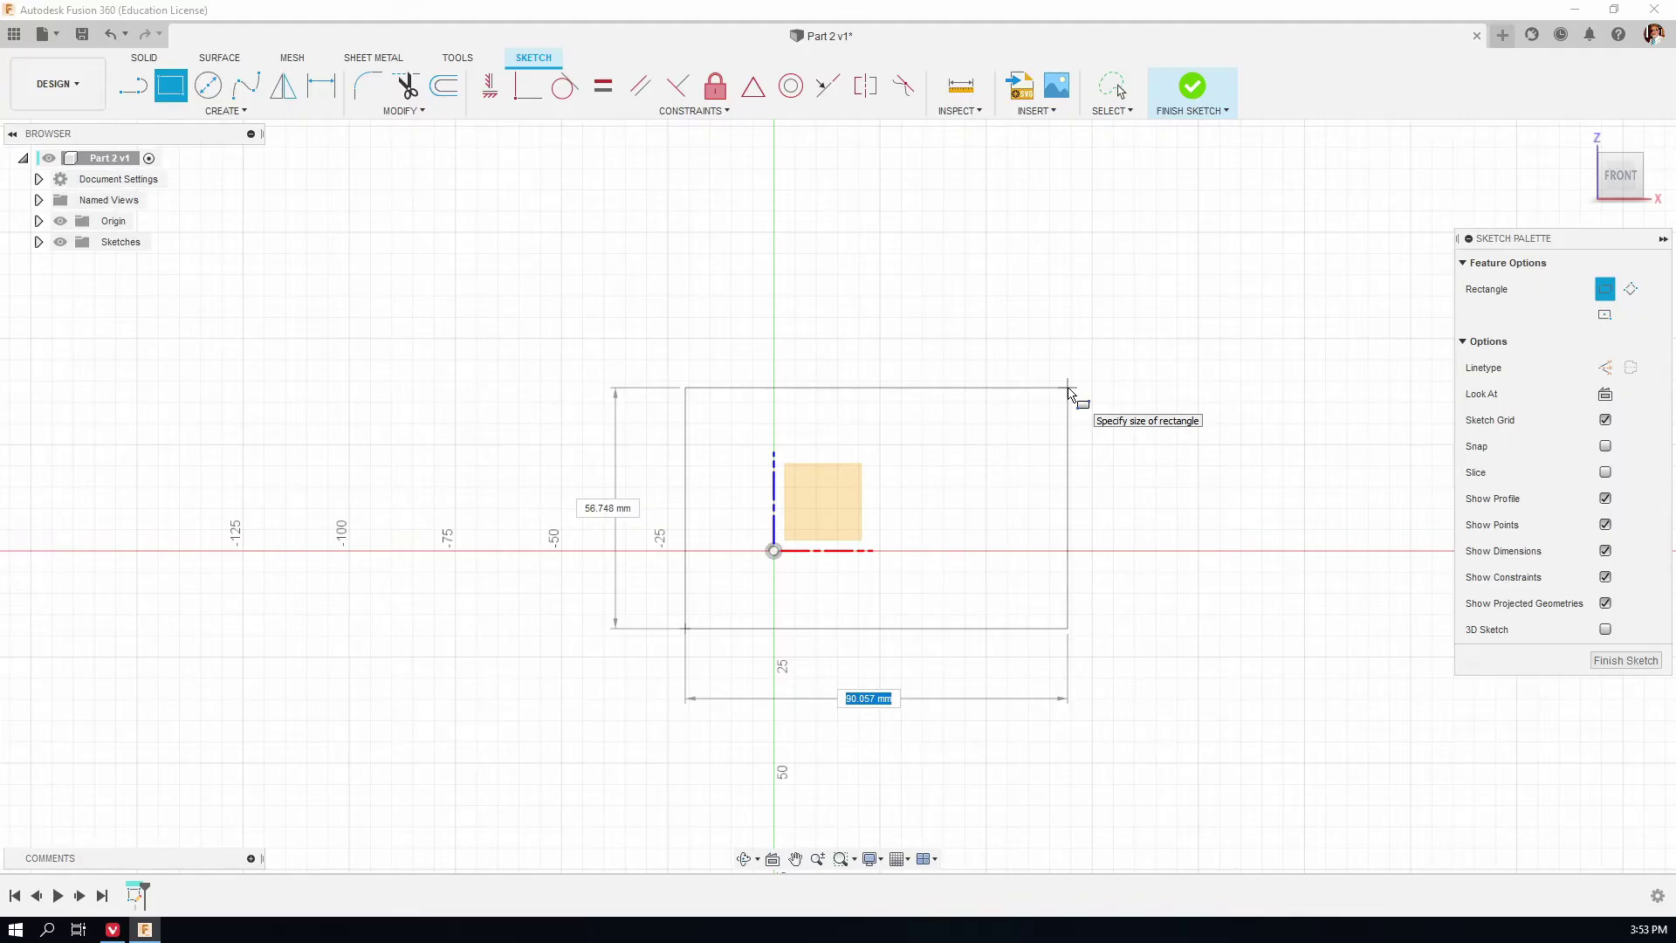
{"action": "key", "text": "Tab"}
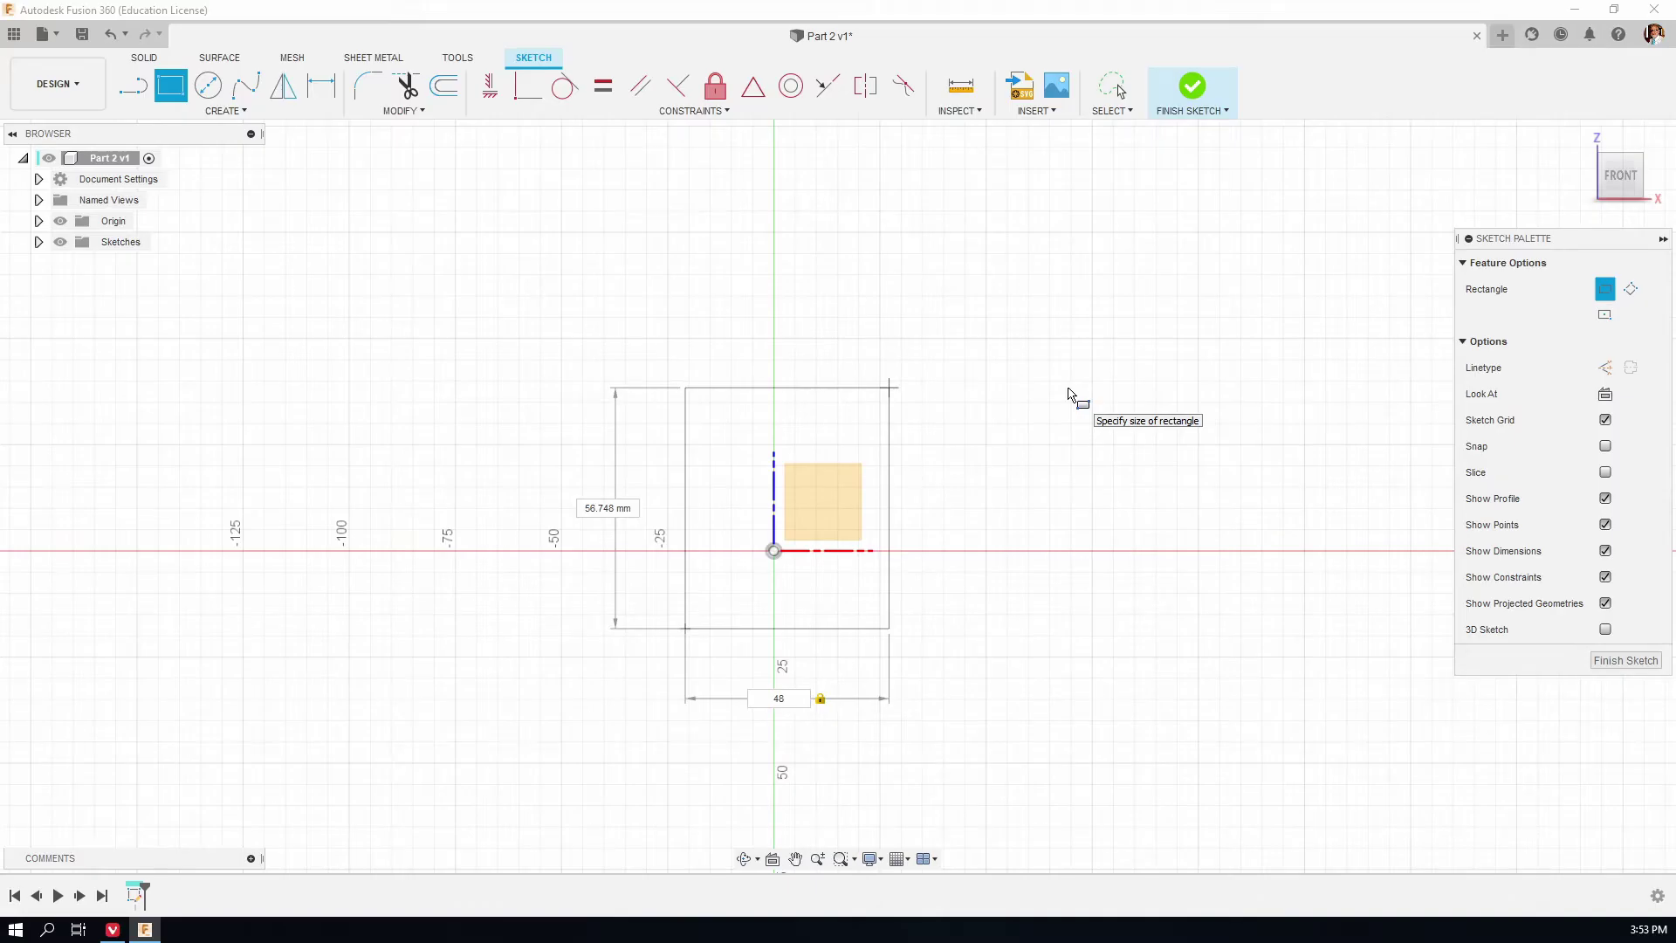
{"action": "key", "text": "Tab"}
{"action": "type", "text": "30"}
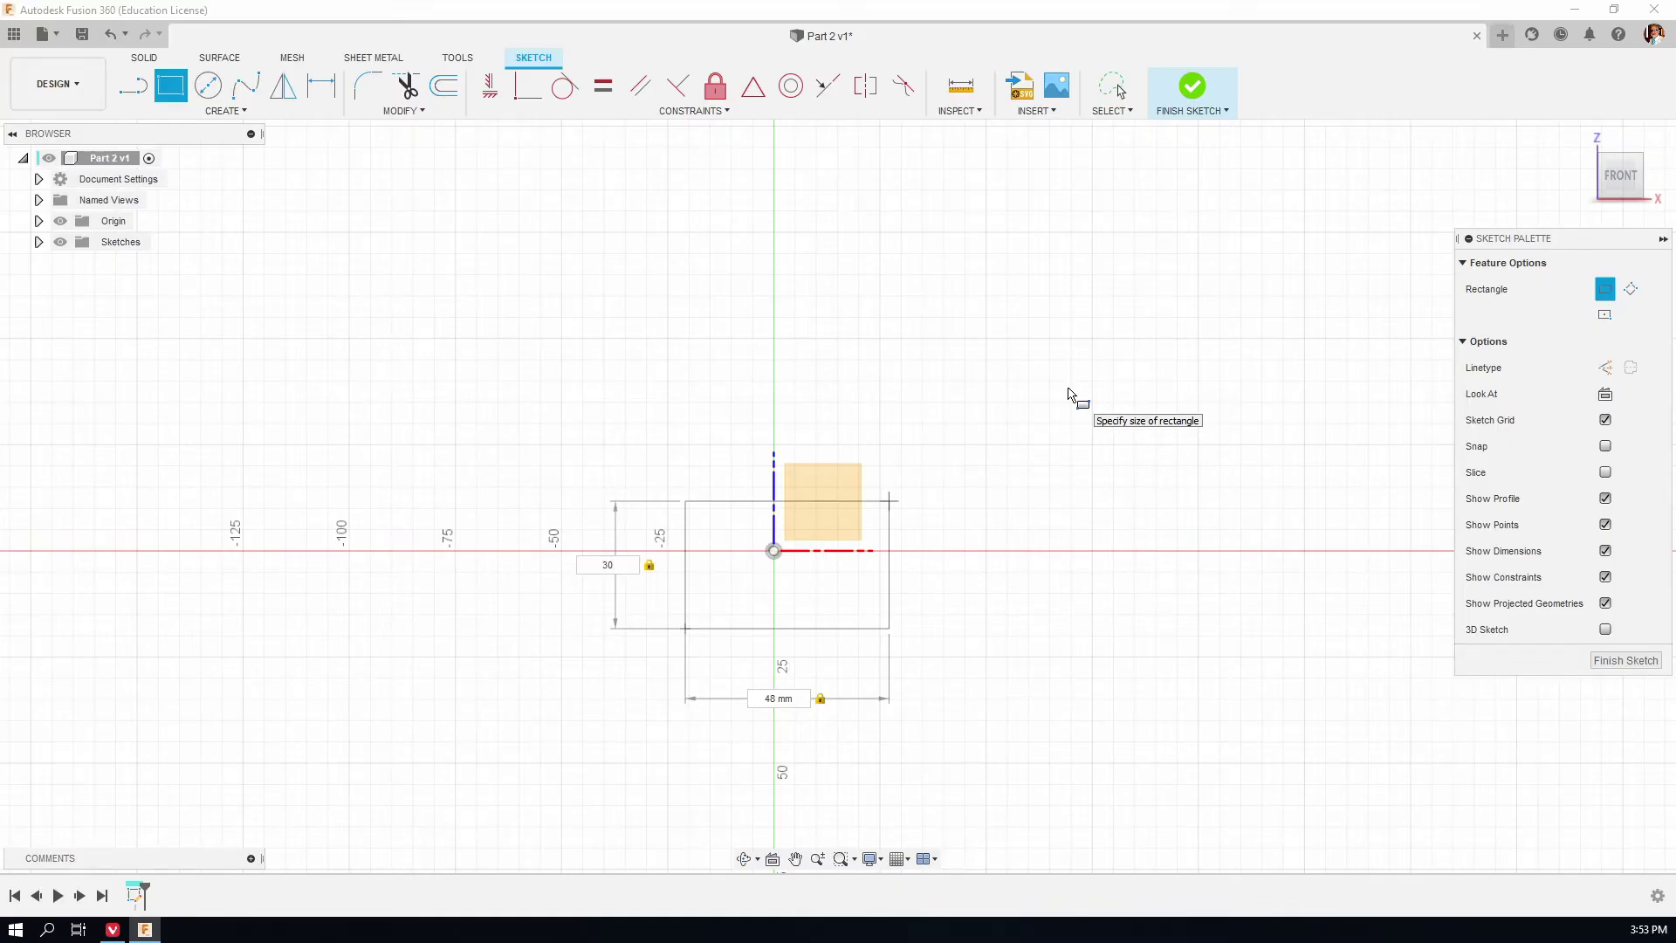
{"action": "key", "text": "Return"}
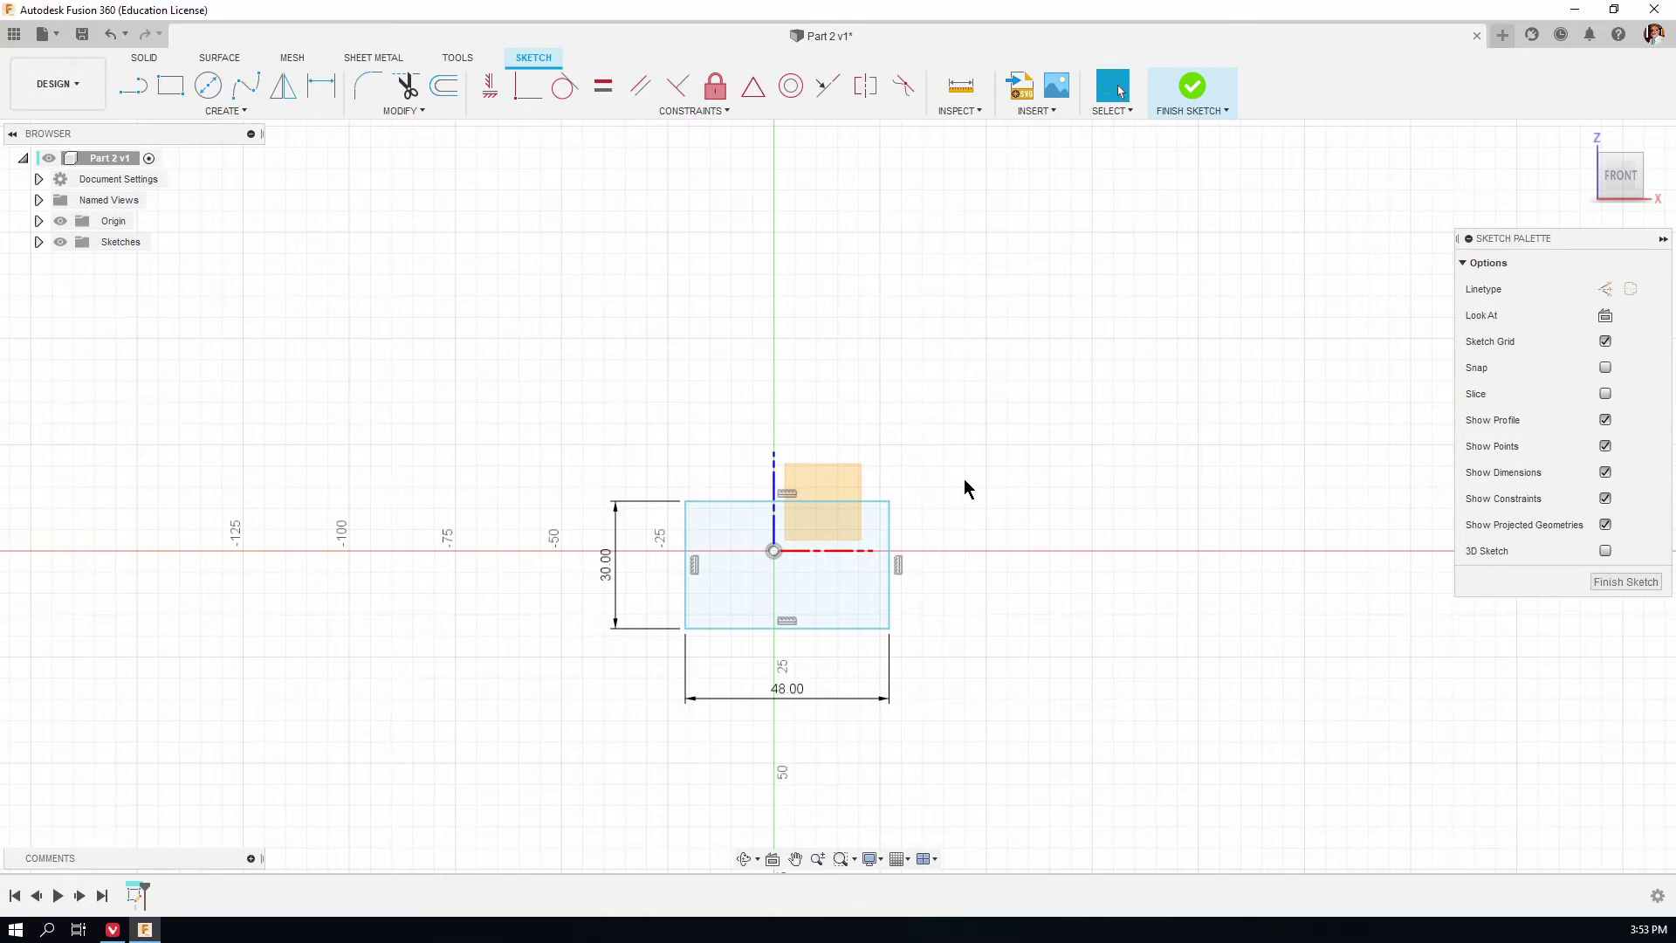
Move the unanchored 48 × 30 mm trial rectangle around the sketch plane and delete it.
{"action": "left_click_drag", "start_coordinate": [889, 502], "coordinate": [855, 583]}
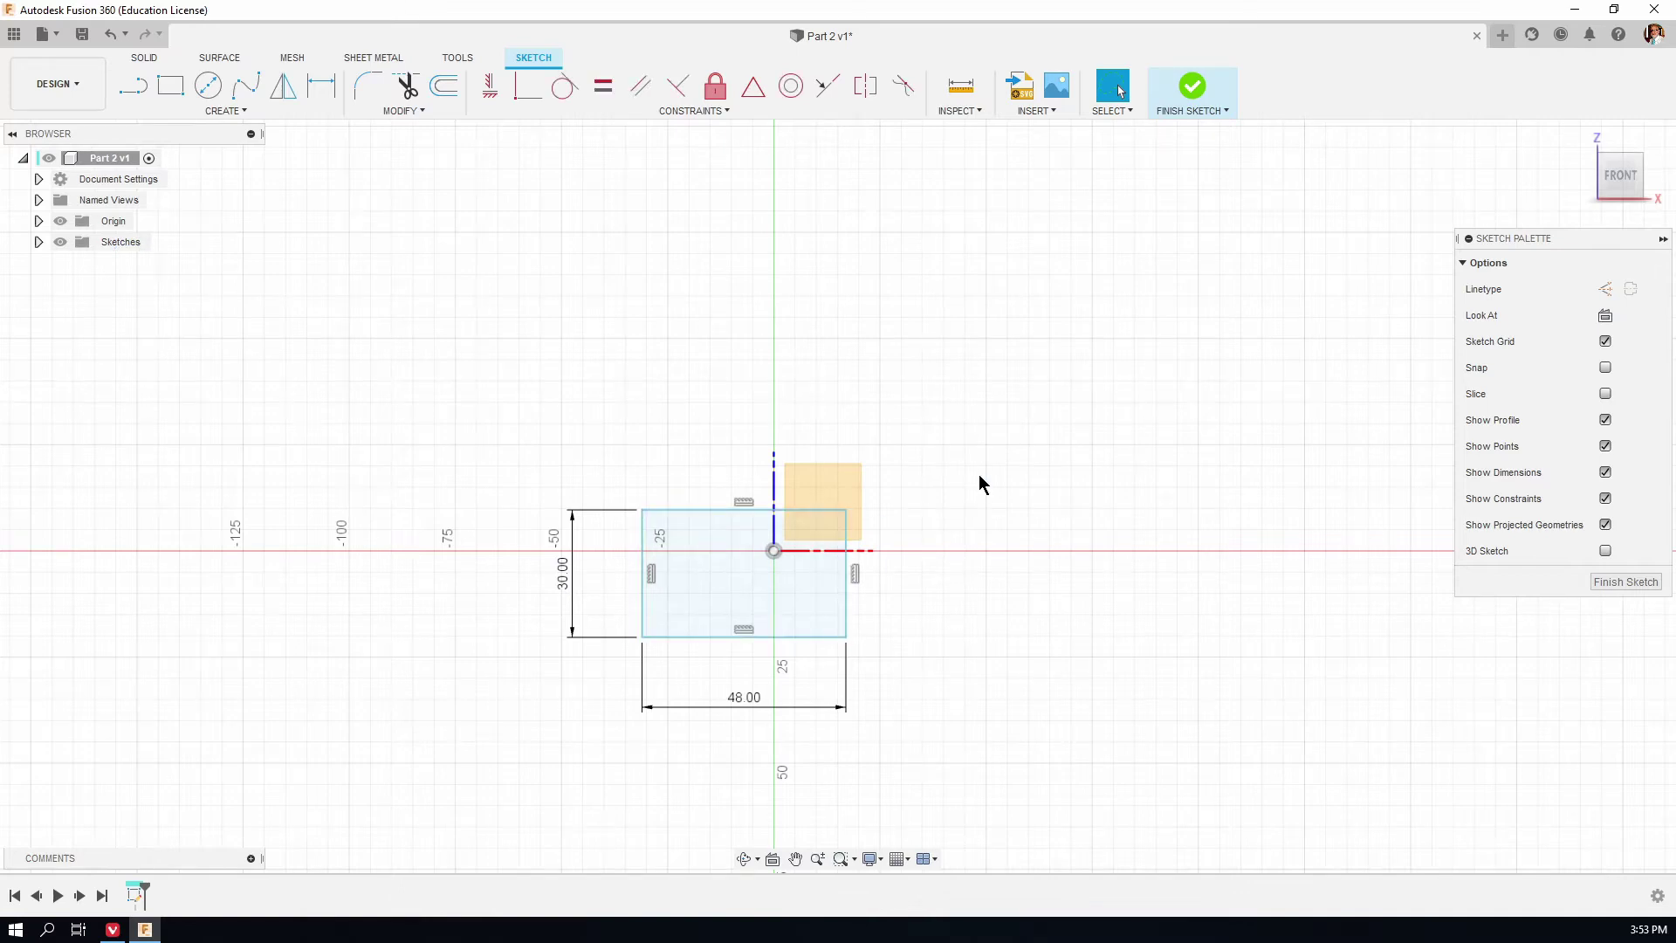
{"action": "left_click_drag", "start_coordinate": [783, 568], "coordinate": [507, 796]}
{"action": "mouse_move", "coordinate": [896, 443]}
{"action": "left_mouse_down"}
{"action": "mouse_move", "coordinate": [568, 725]}
{"action": "mouse_move", "coordinate": [550, 670]}
{"action": "left_mouse_up"}
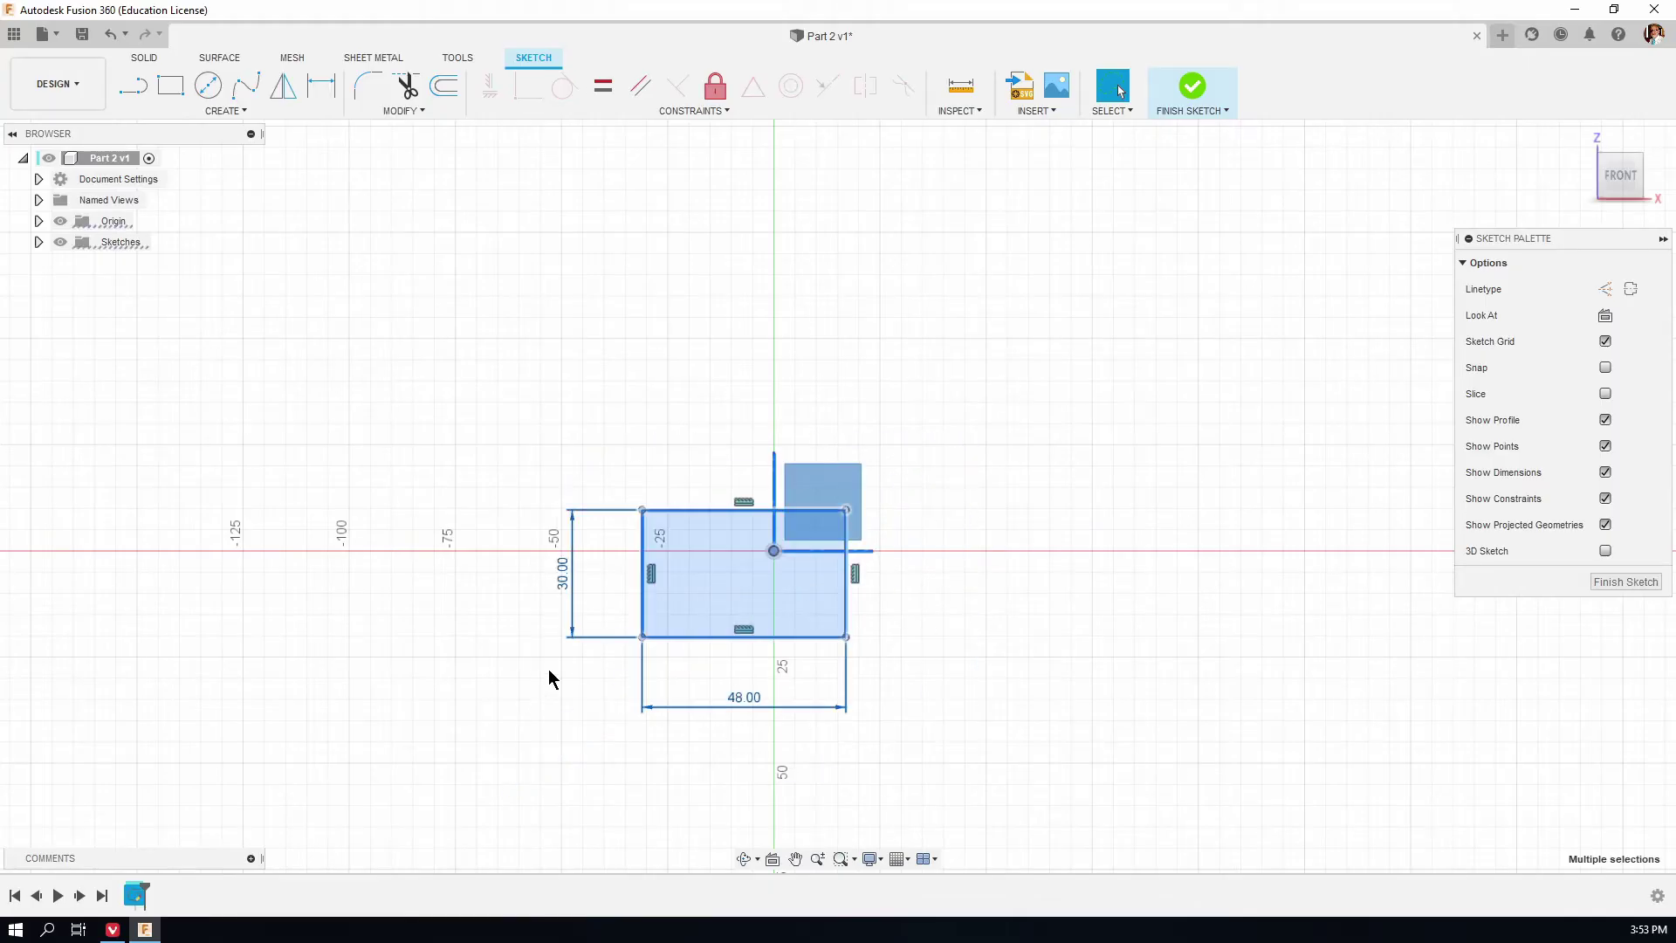
{"action": "key", "text": "Delete"}
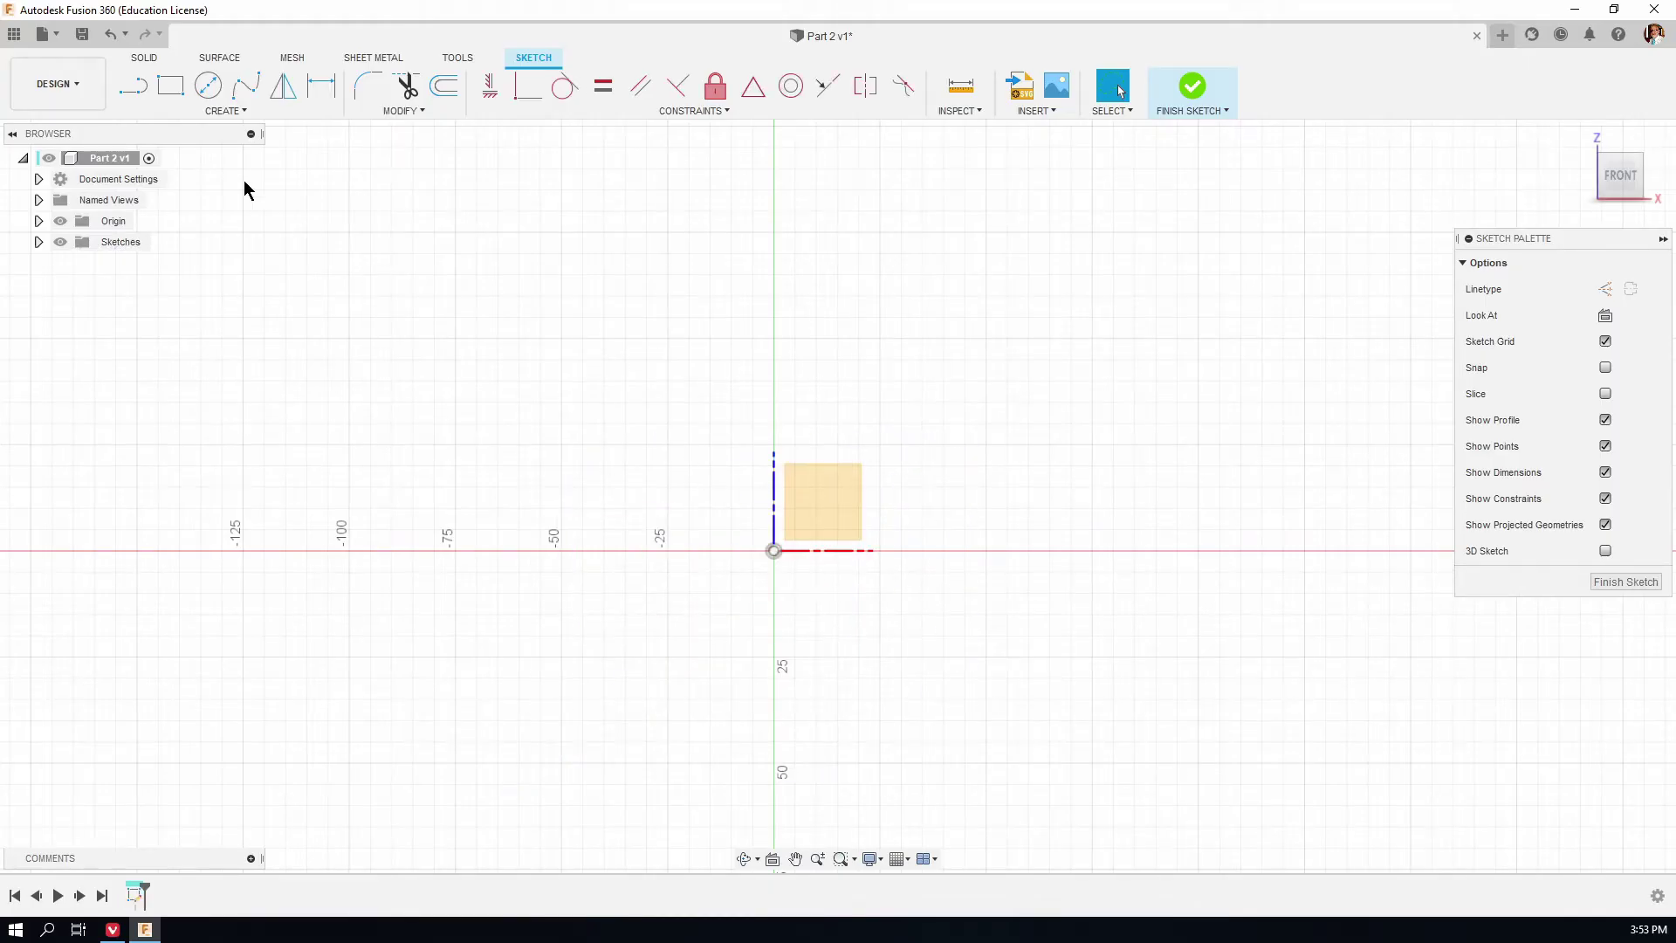
Test a rectangle anchored at the origin by stretching its far corner to about 82 × 47 mm, and delete it.
{"action": "left_click", "coordinate": [170, 84]}
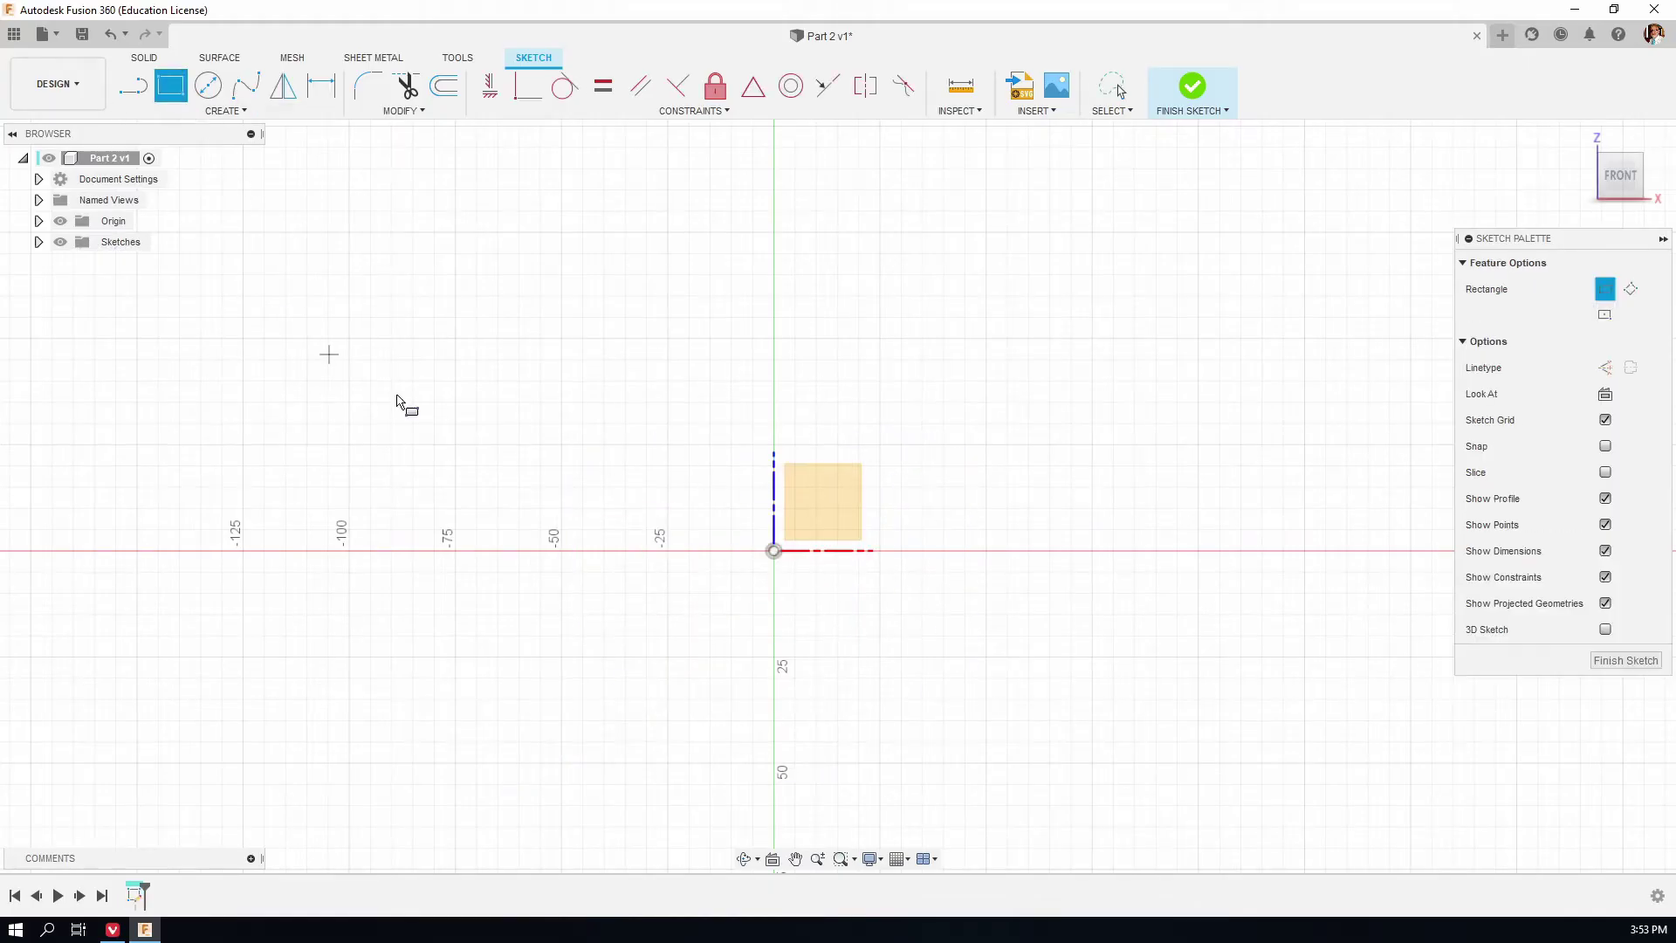
{"action": "left_click", "coordinate": [774, 550]}
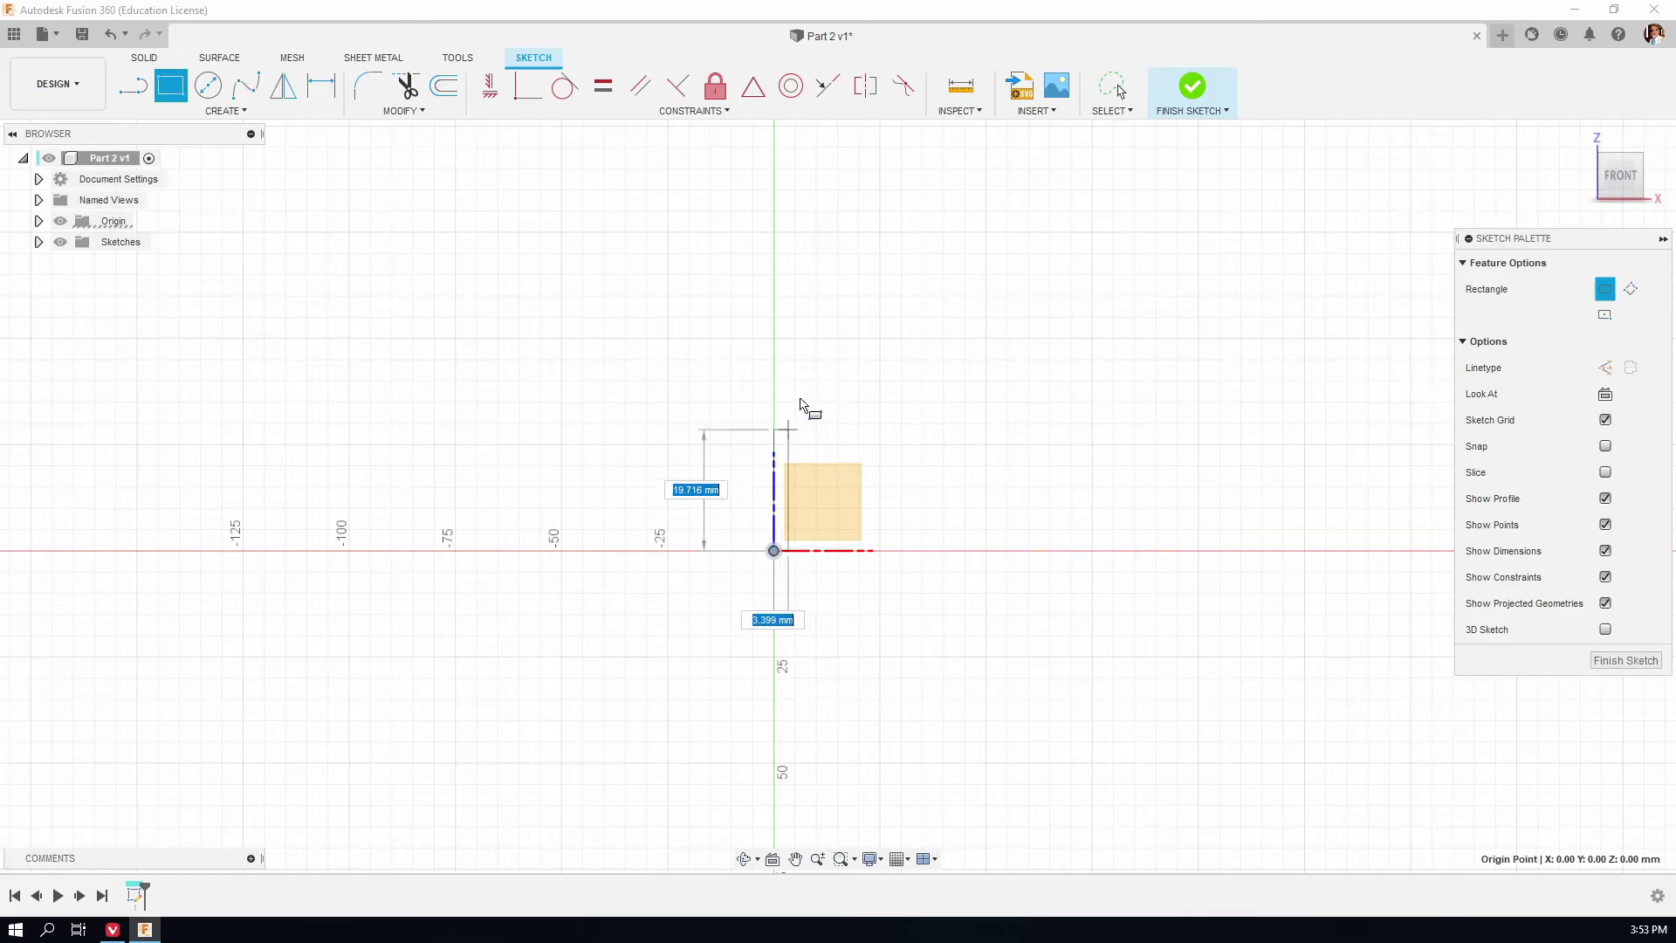
{"action": "left_click", "coordinate": [1021, 390]}
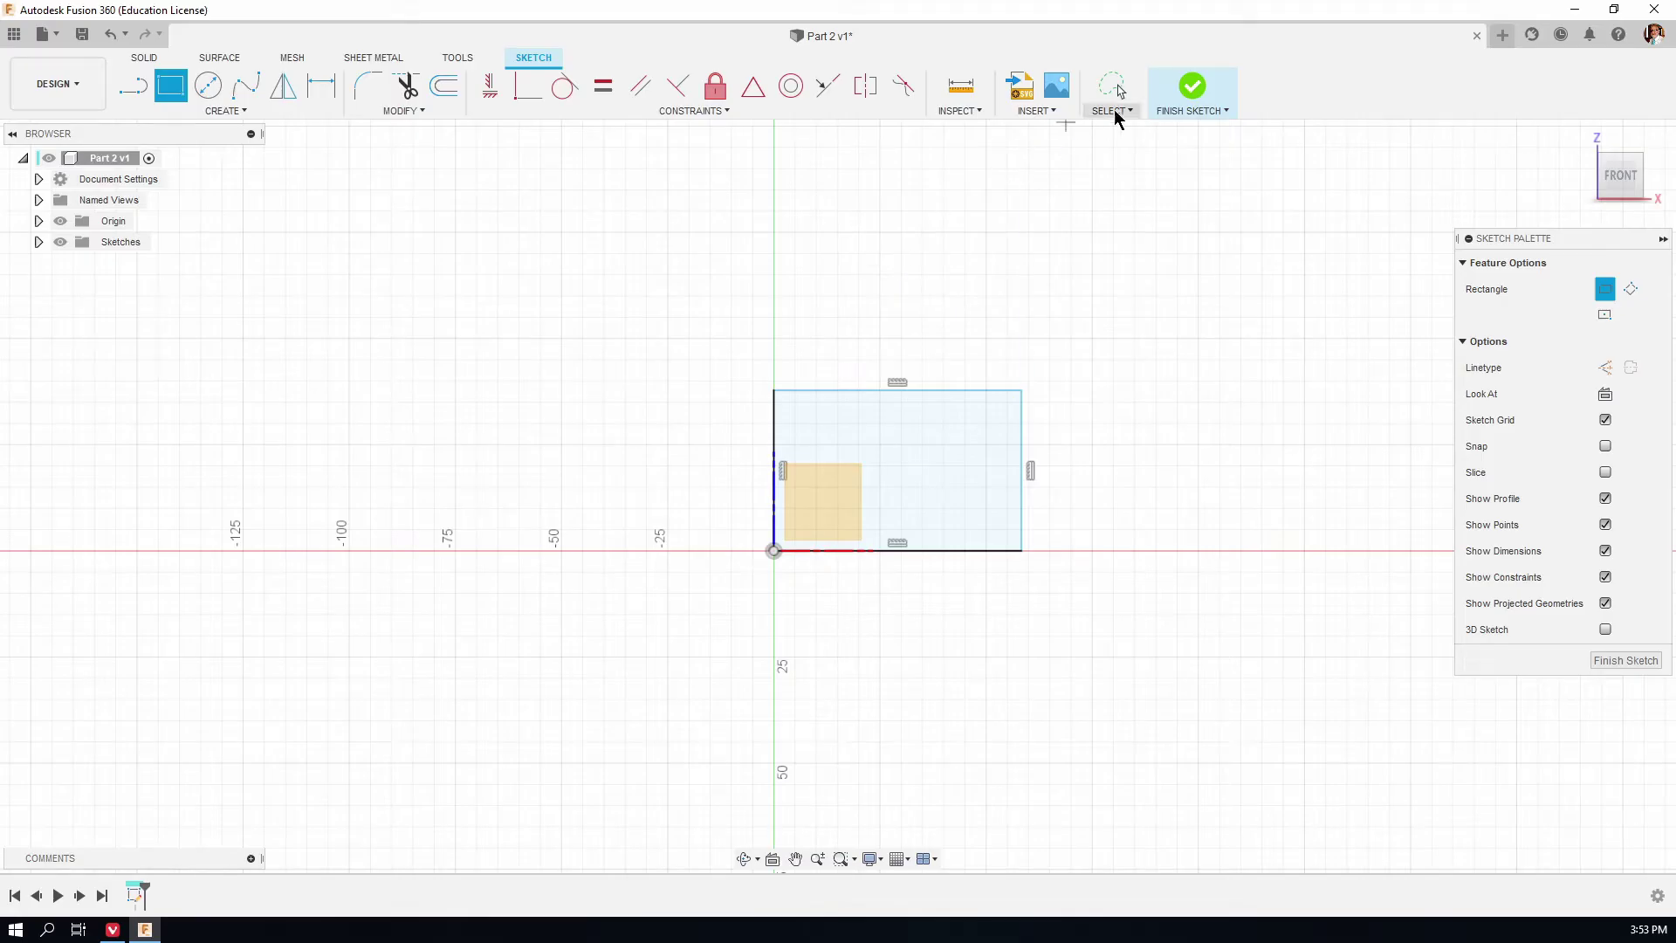
{"action": "left_click", "coordinate": [1118, 96]}
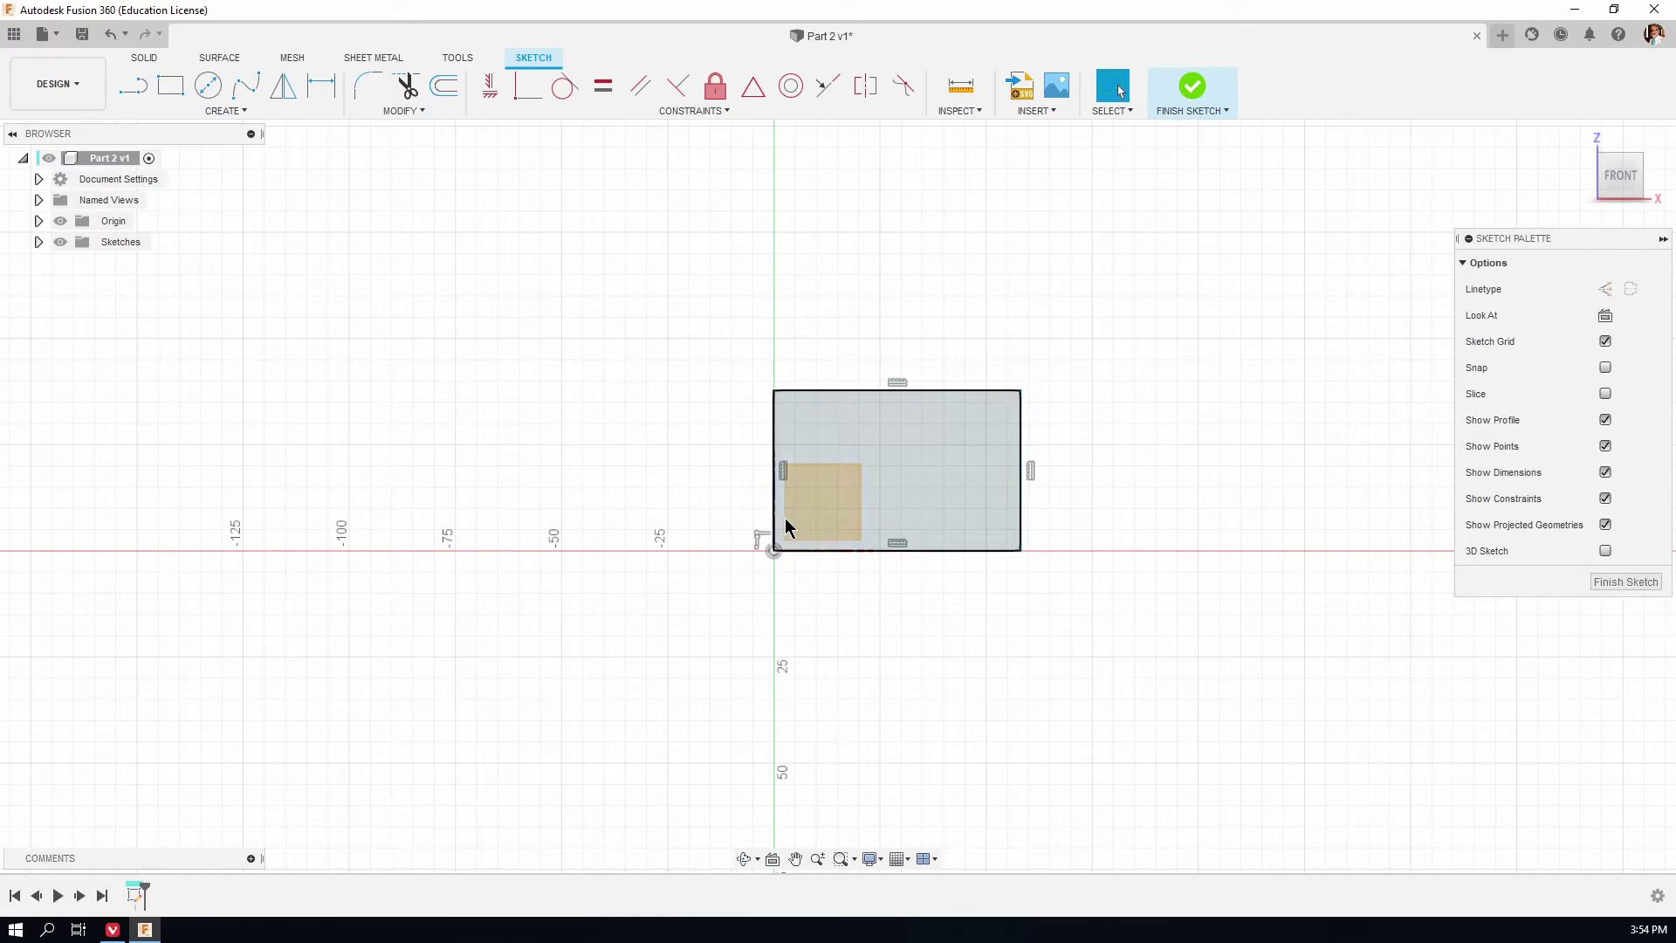
{"action": "left_click_drag", "start_coordinate": [1019, 396], "coordinate": [1120, 350]}
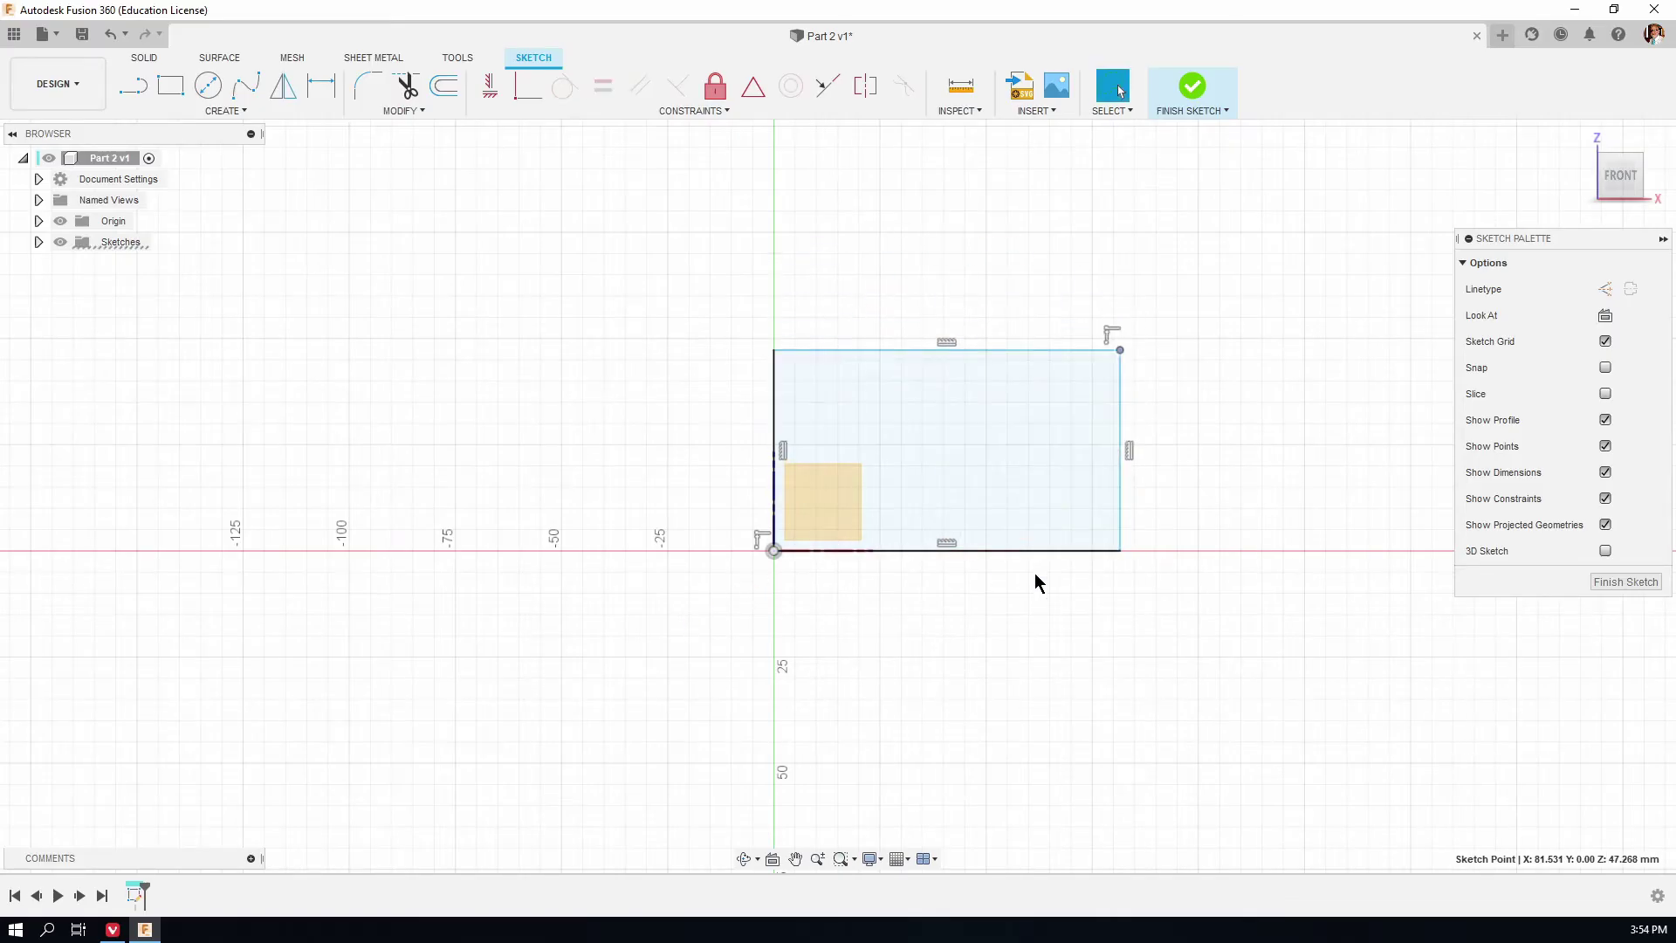
{"action": "key", "text": "Delete"}
Sketch a 48 × 30 mm rectangle enclosing the origin and shift its upper-right corner to about X 35 mm, Z 16 mm.
{"action": "key", "text": "r"}
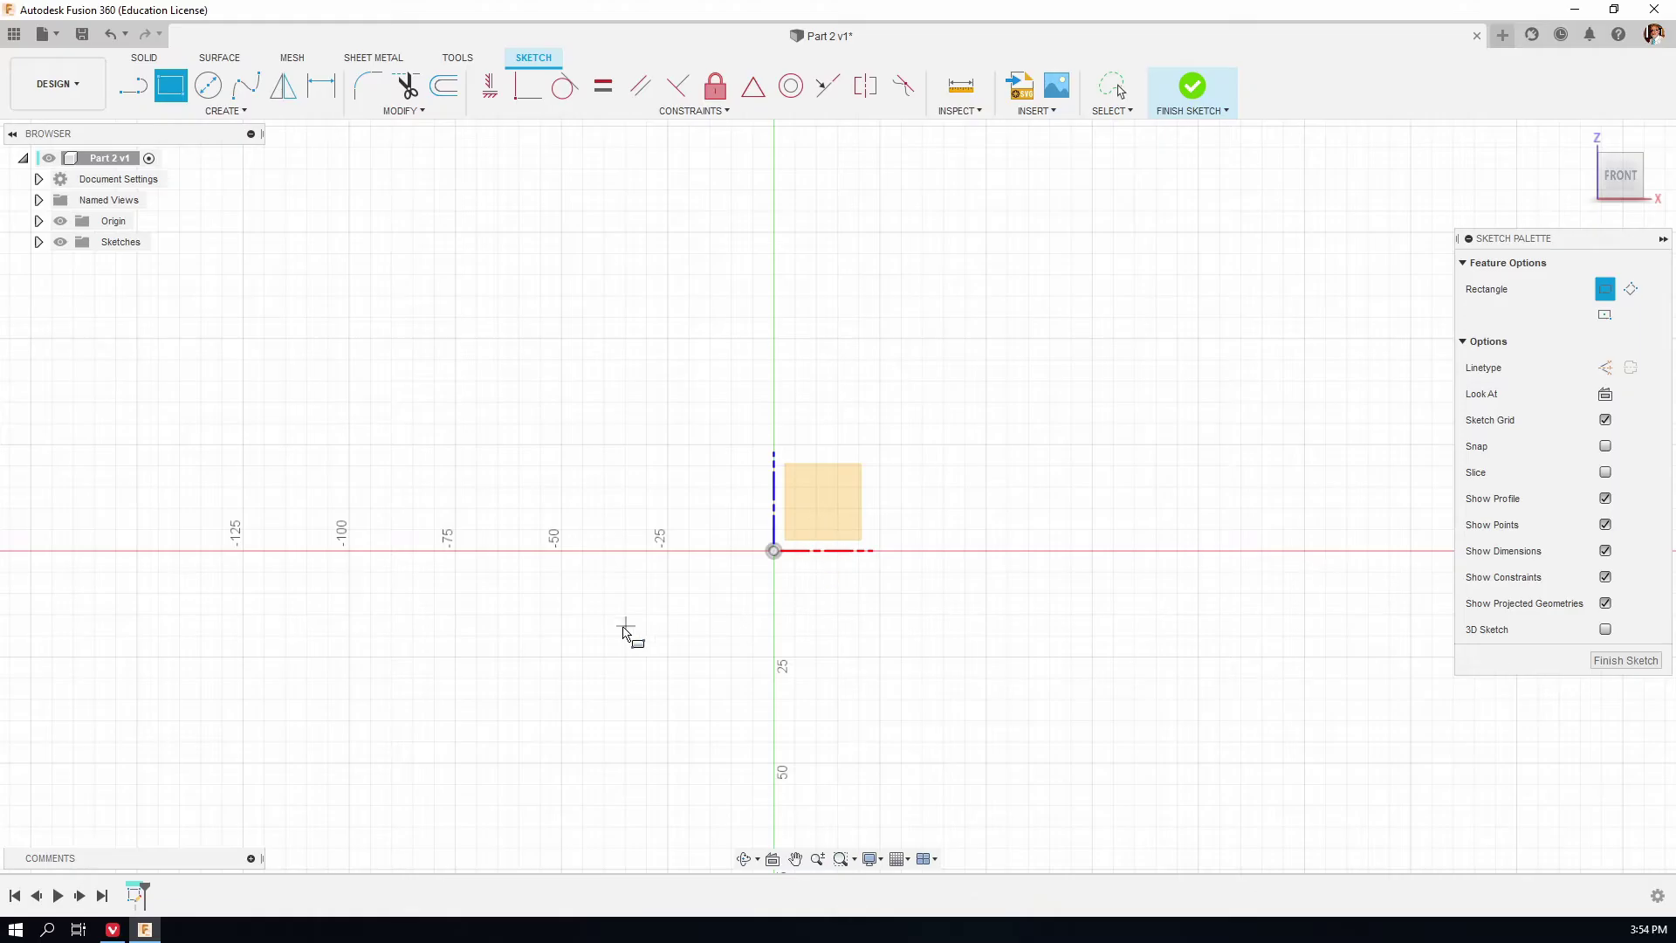
{"action": "left_click", "coordinate": [698, 630]}
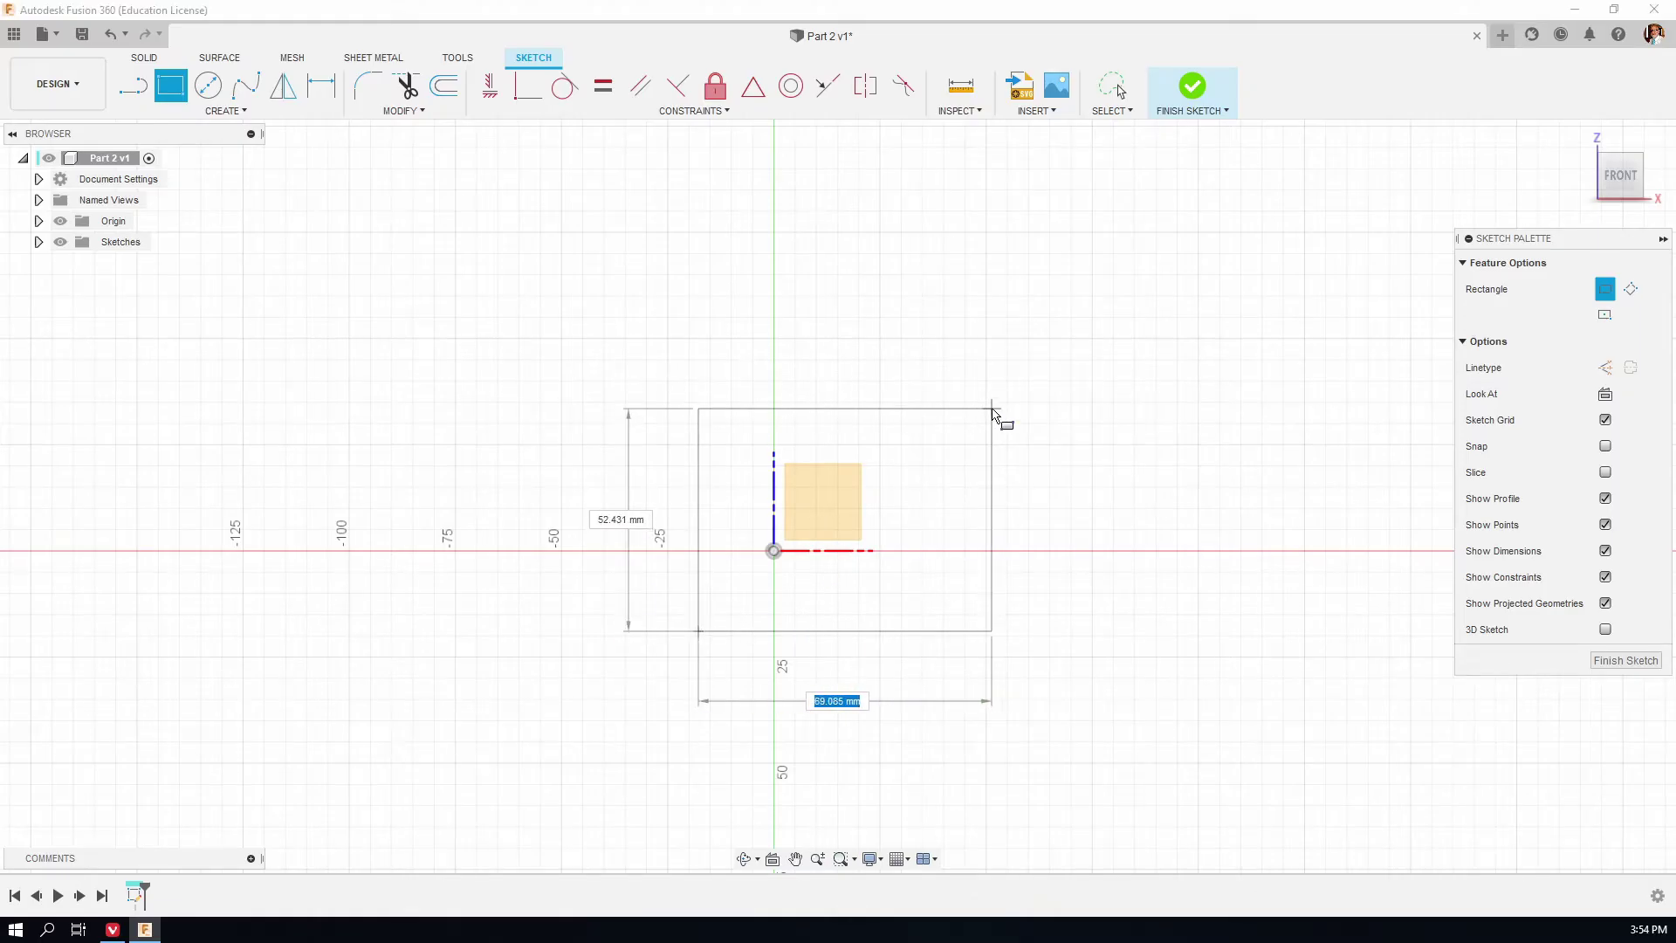
{"action": "type", "text": "48"}
{"action": "key", "text": "Tab"}
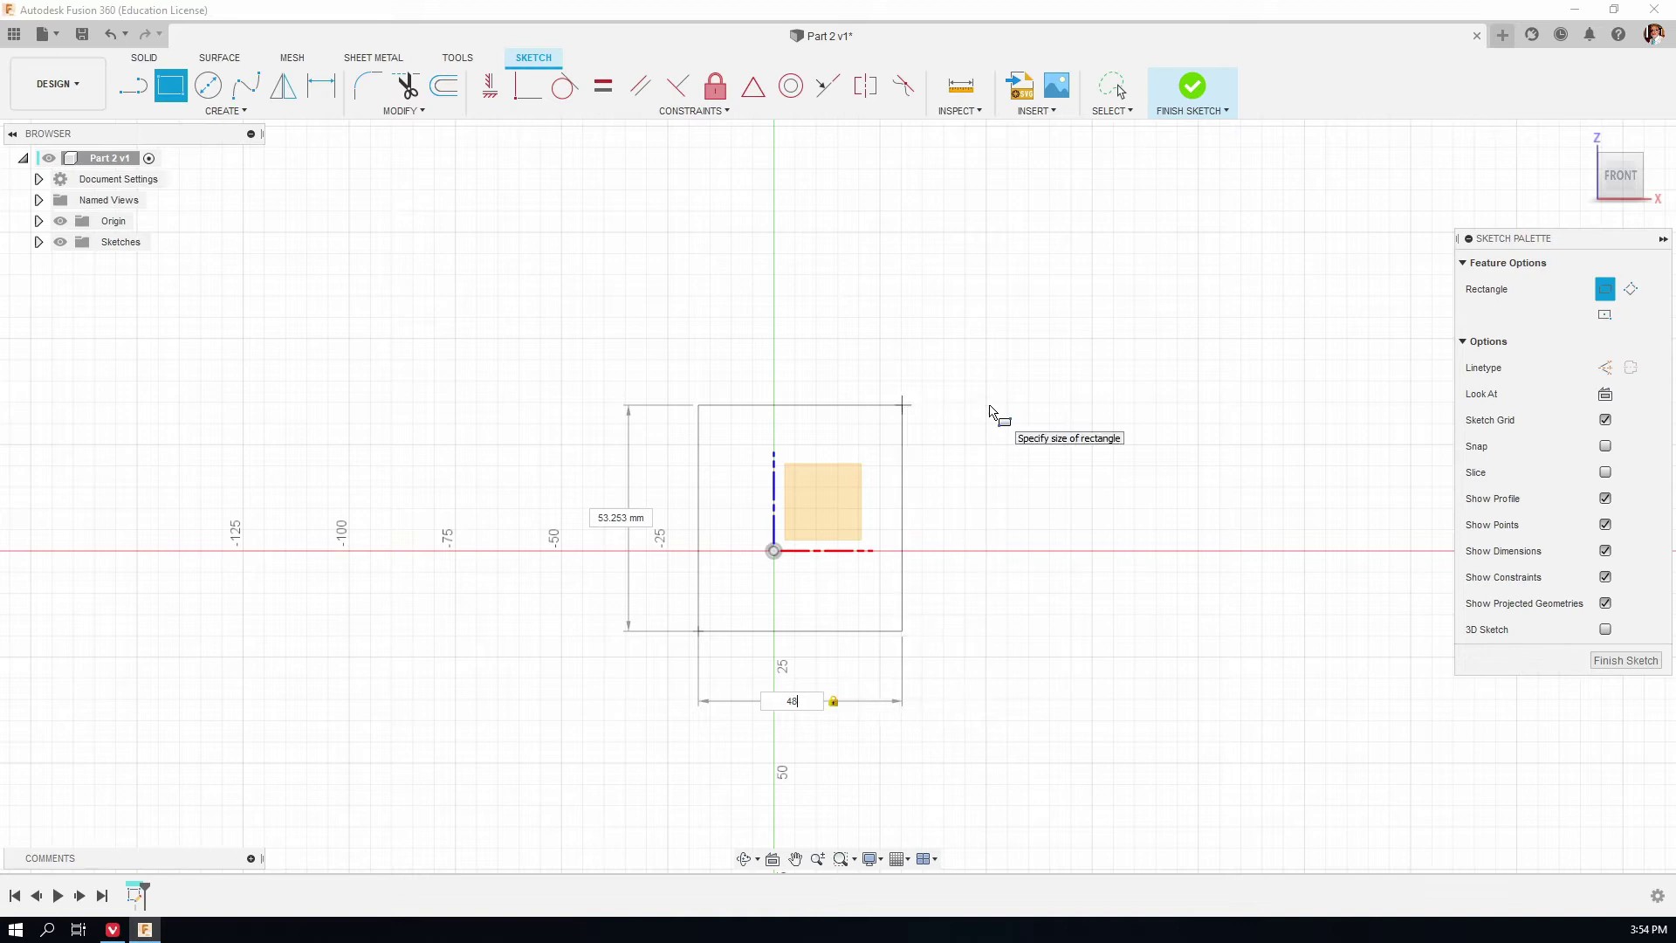
{"action": "key", "text": "Tab"}
{"action": "key", "text": "Return"}
{"action": "left_click_drag", "start_coordinate": [902, 504], "coordinate": [936, 455]}
{"action": "left_click_drag", "start_coordinate": [914, 479], "coordinate": [921, 485]}
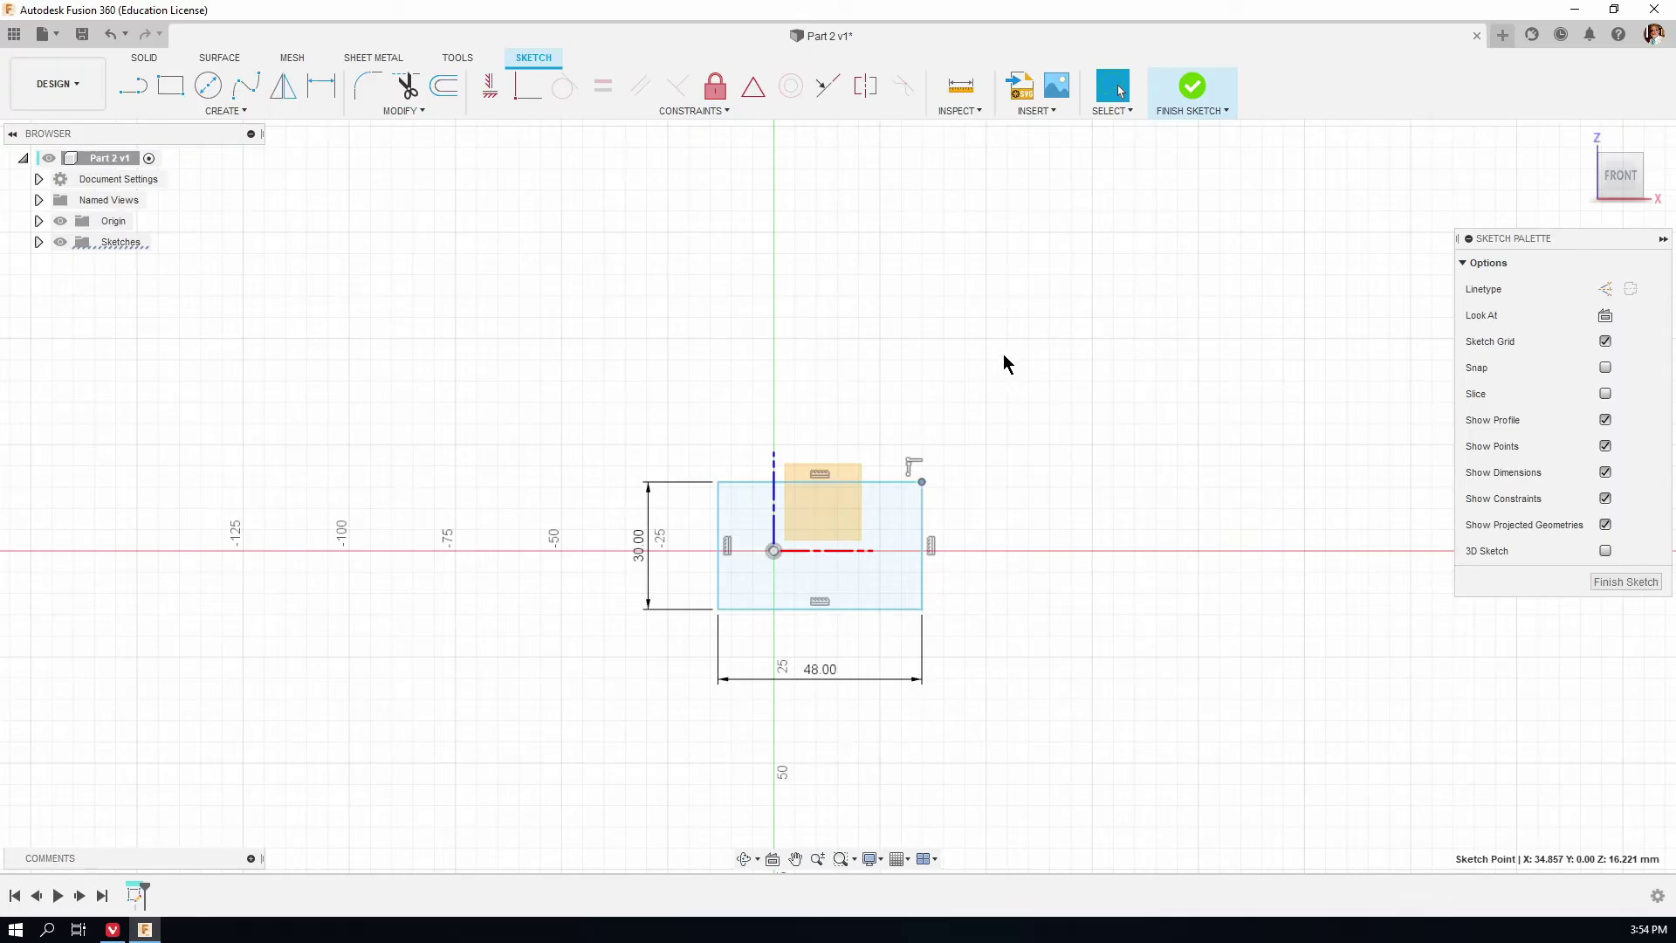
Dimension the horizontal distance from the origin to the rectangle's right edge as 24 mm.
{"action": "left_click", "coordinate": [321, 97]}
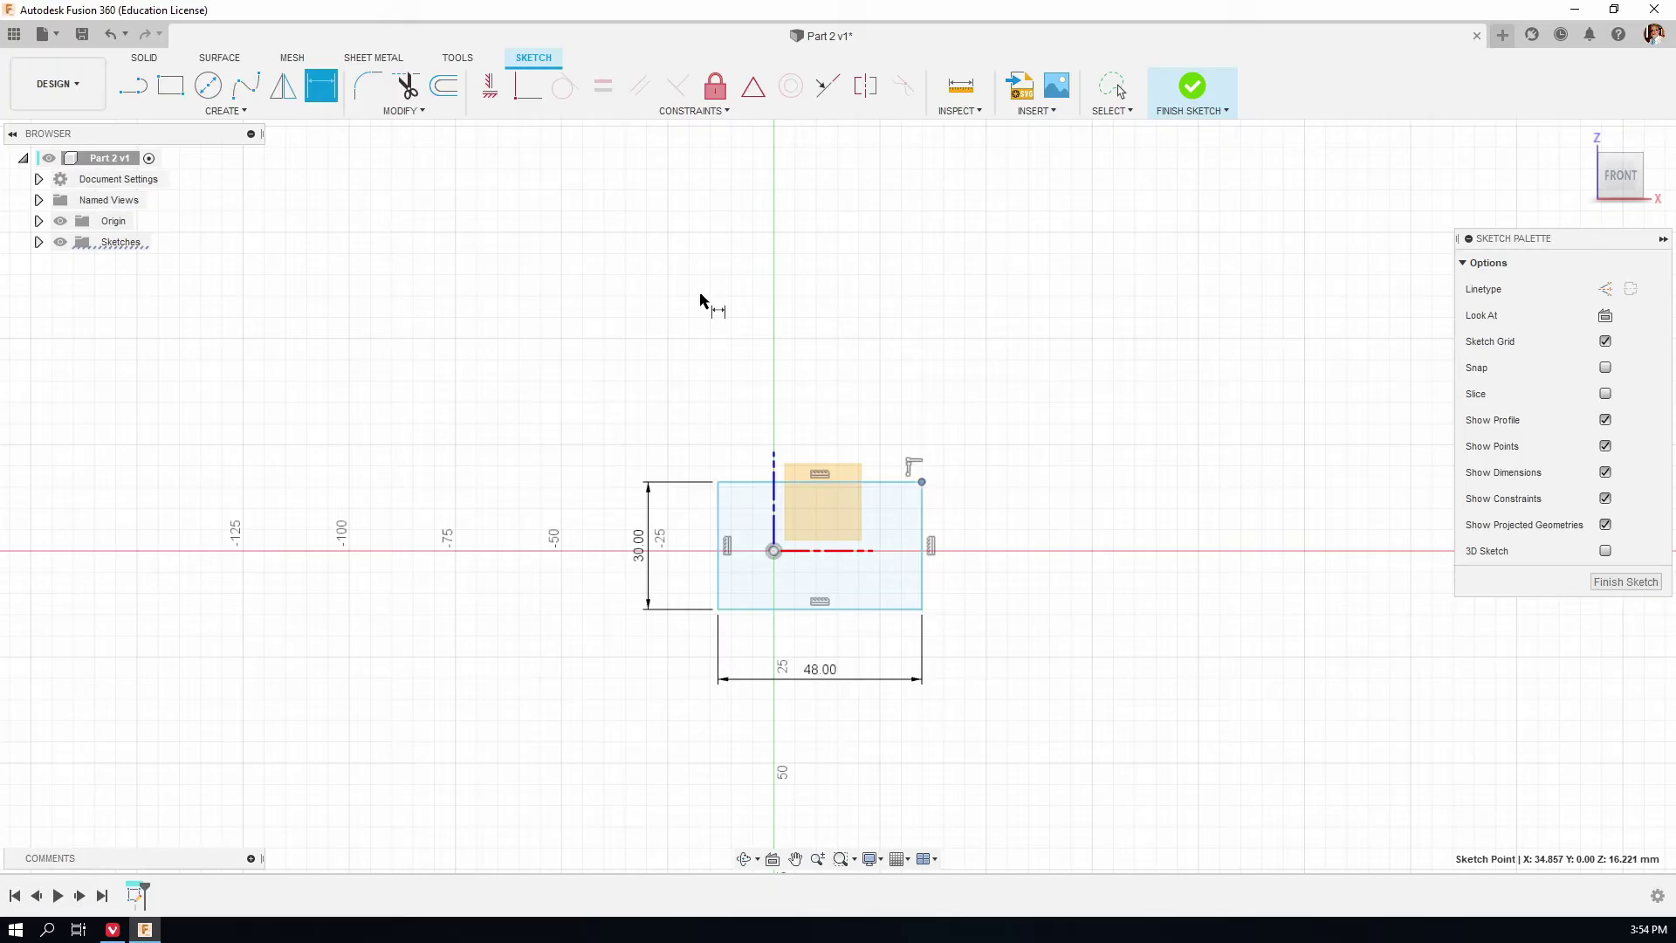
{"action": "left_click", "coordinate": [775, 551]}
{"action": "left_click", "coordinate": [922, 481]}
{"action": "left_click", "coordinate": [924, 534]}
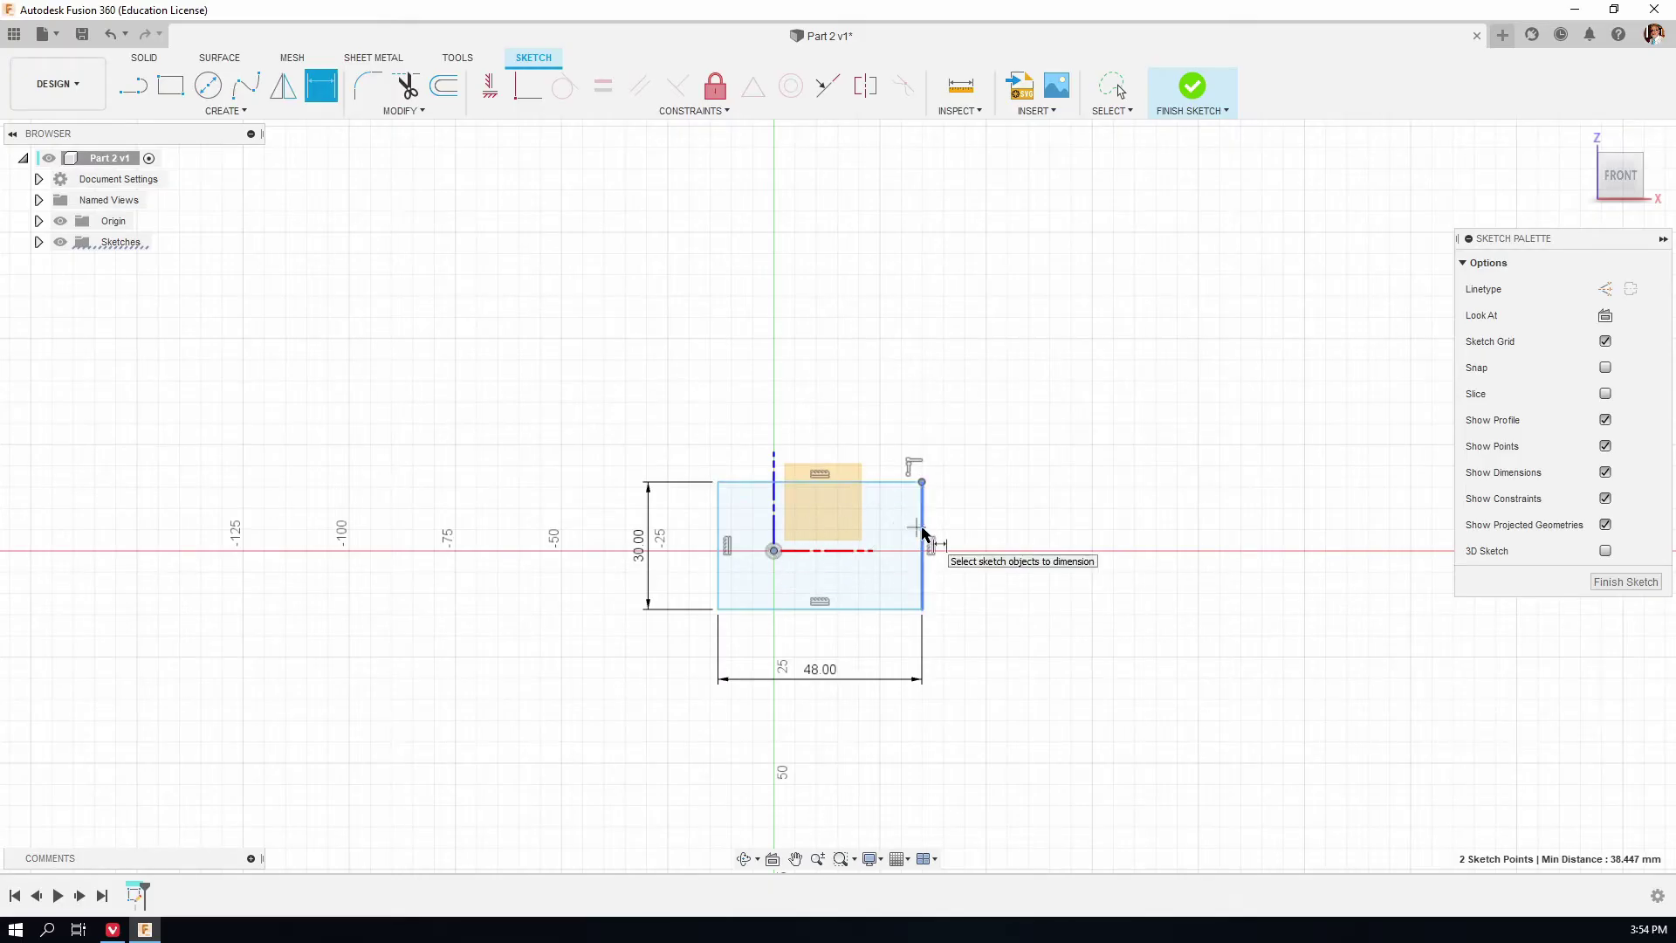
{"action": "left_click", "coordinate": [870, 371]}
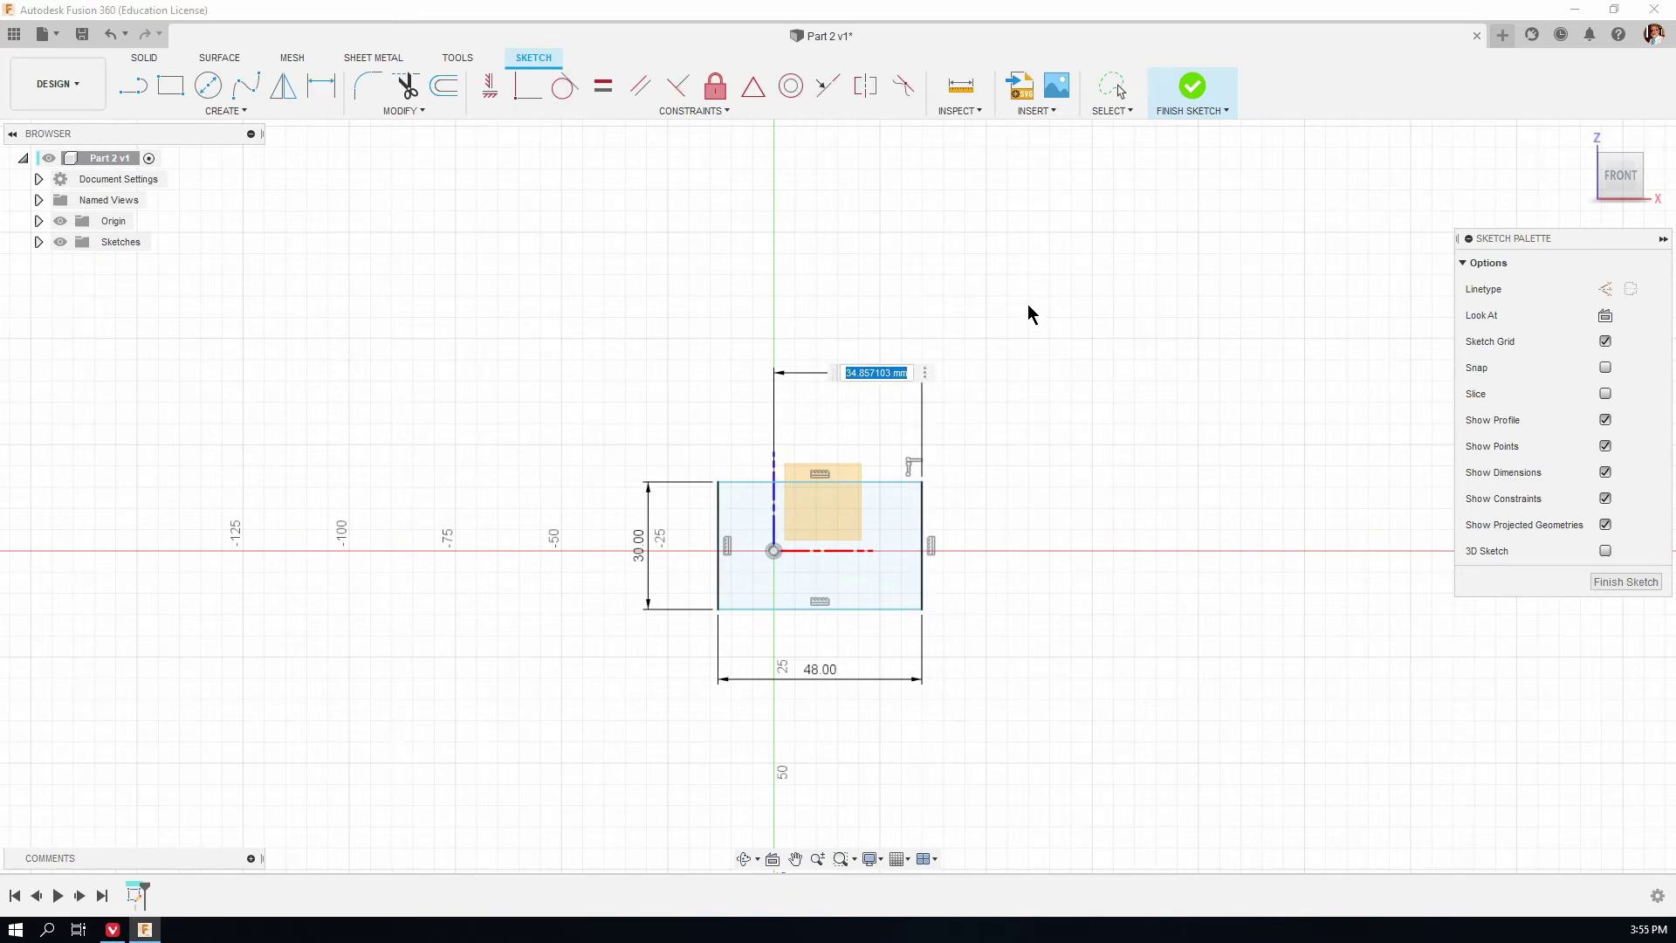
{"action": "type", "text": "24"}
{"action": "key", "text": "Return"}
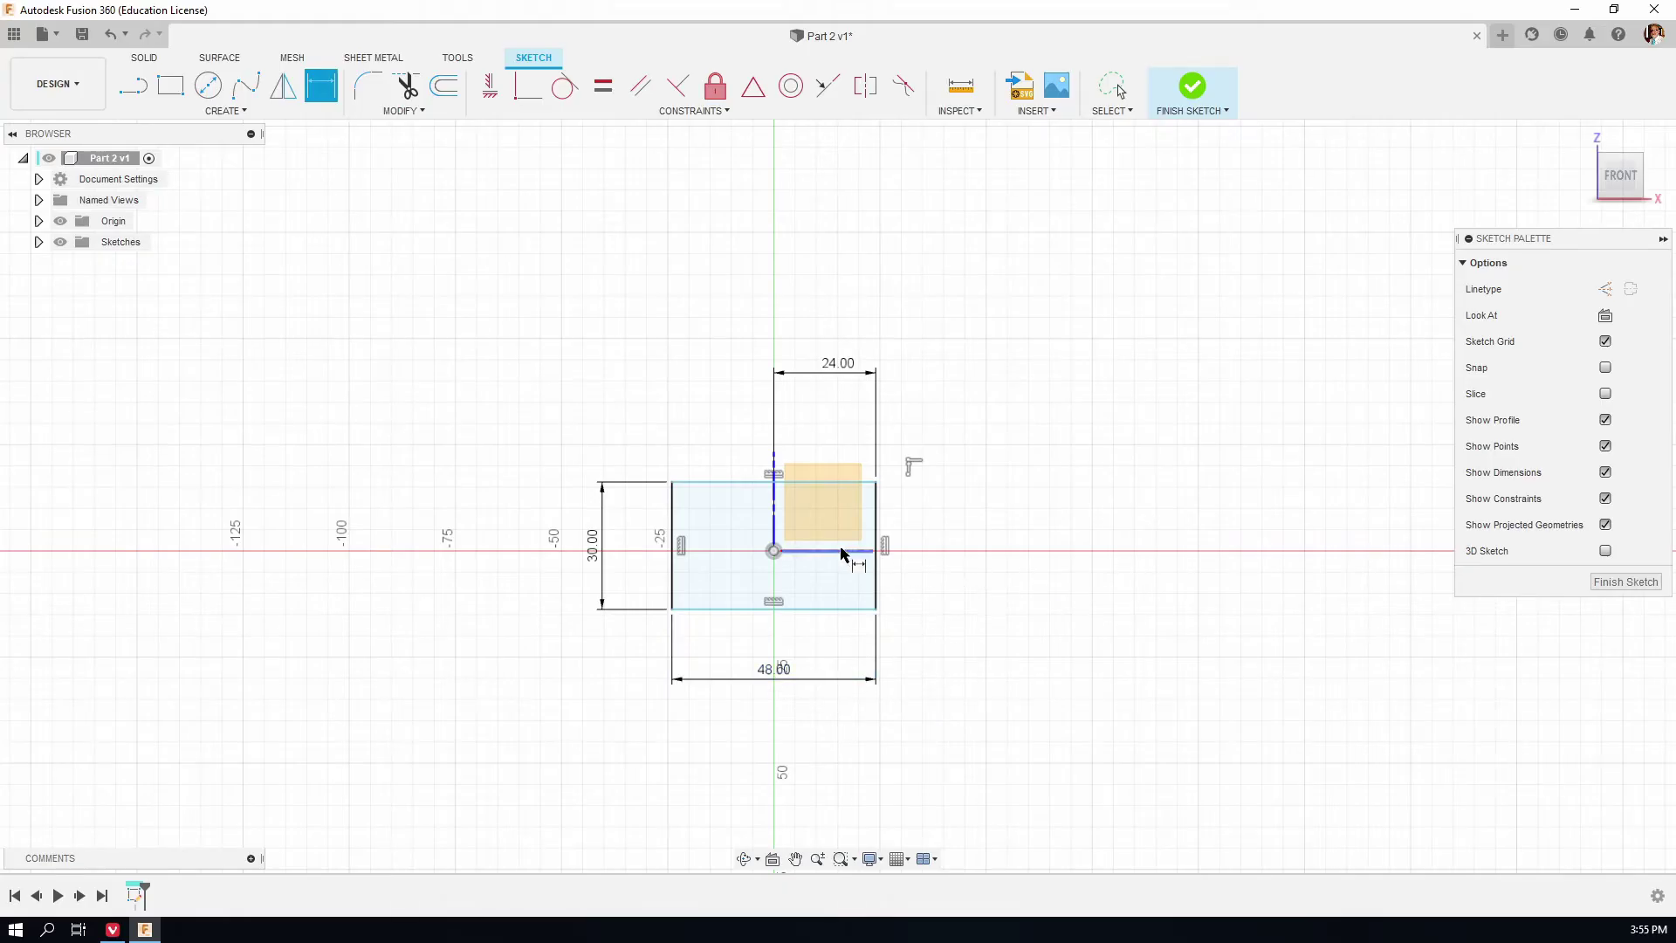
Dimension the vertical distance from the origin to the rectangle's top edge as 30/2 mm.
{"action": "left_click", "coordinate": [773, 550]}
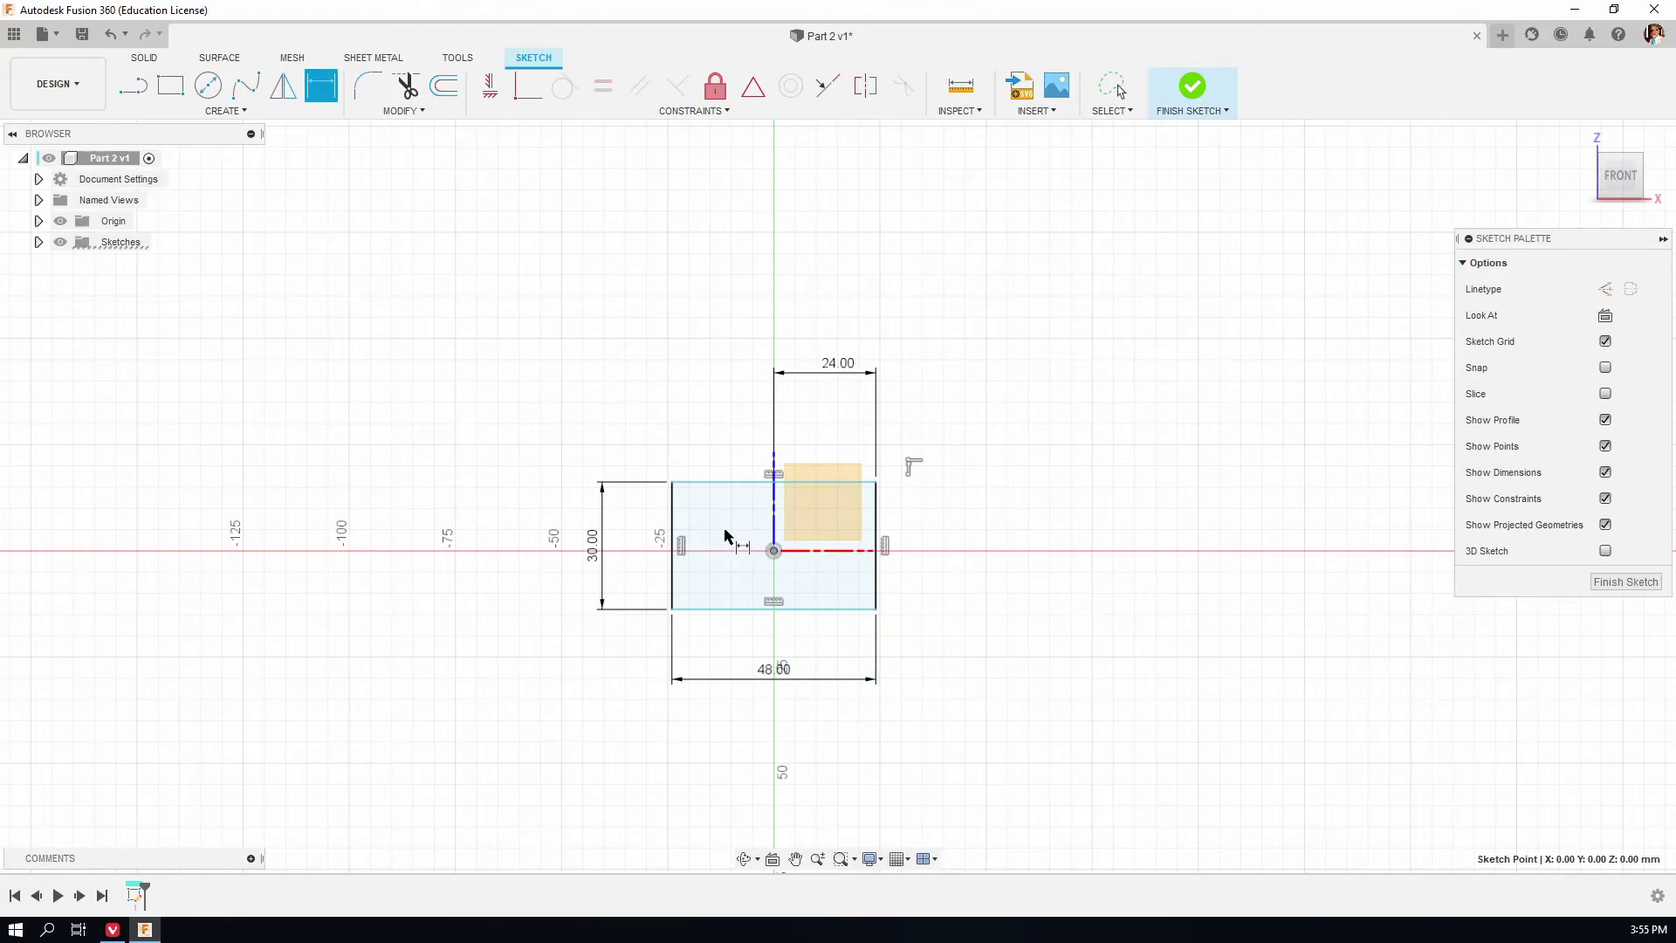
{"action": "left_click", "coordinate": [735, 482]}
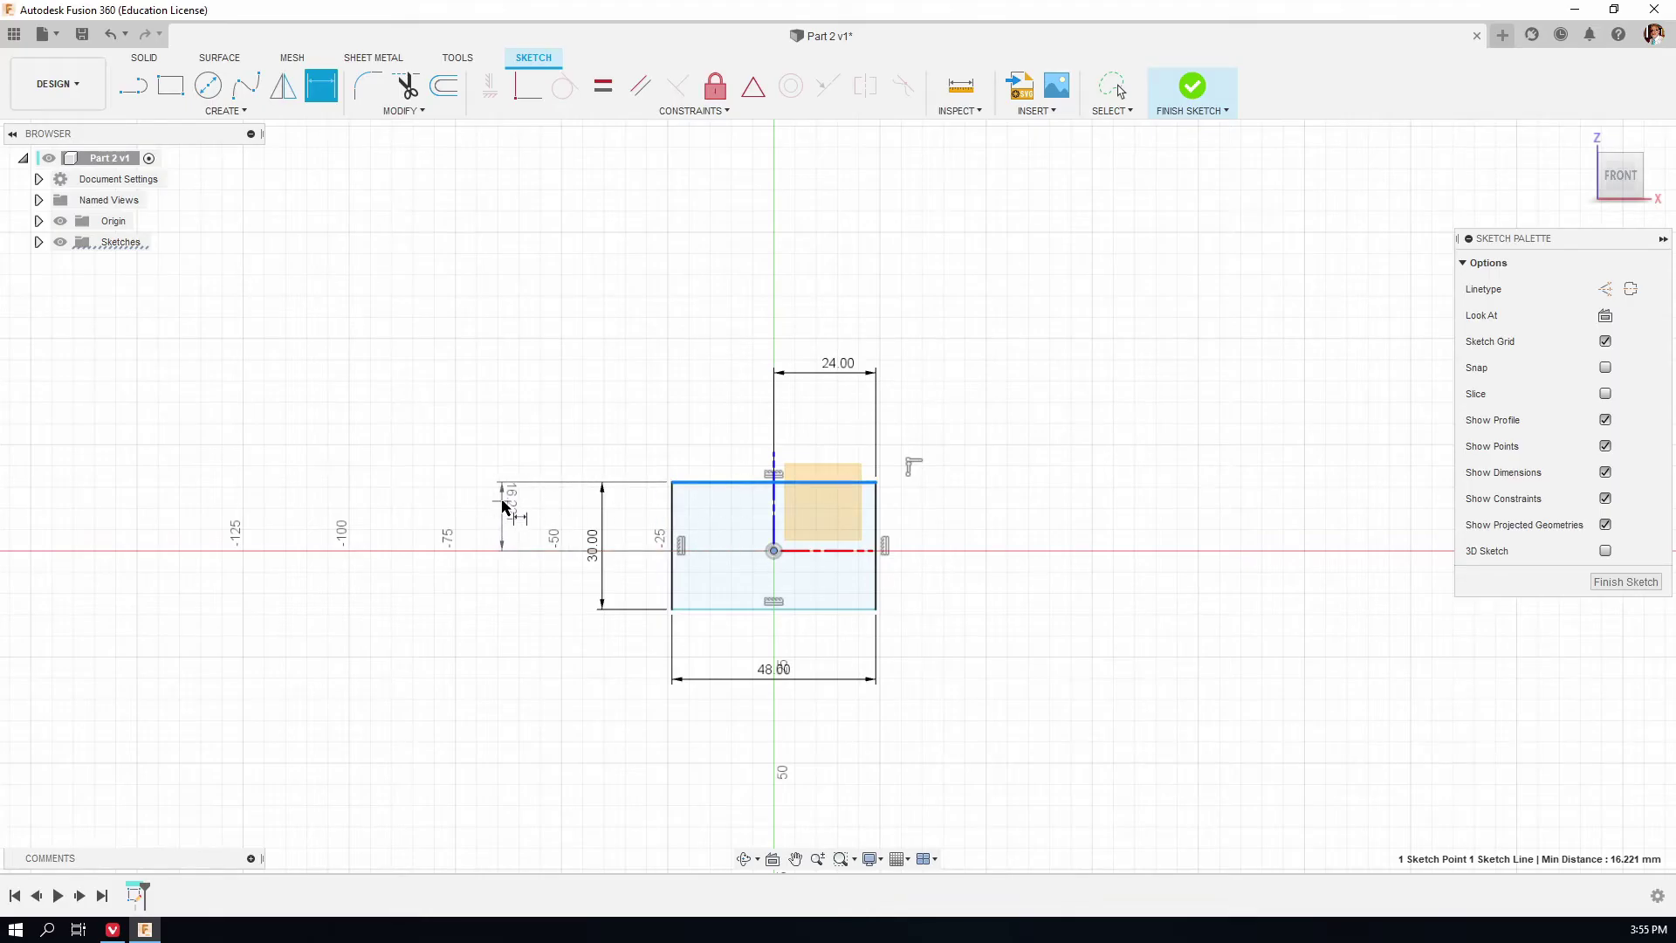
{"action": "left_click", "coordinate": [502, 502]}
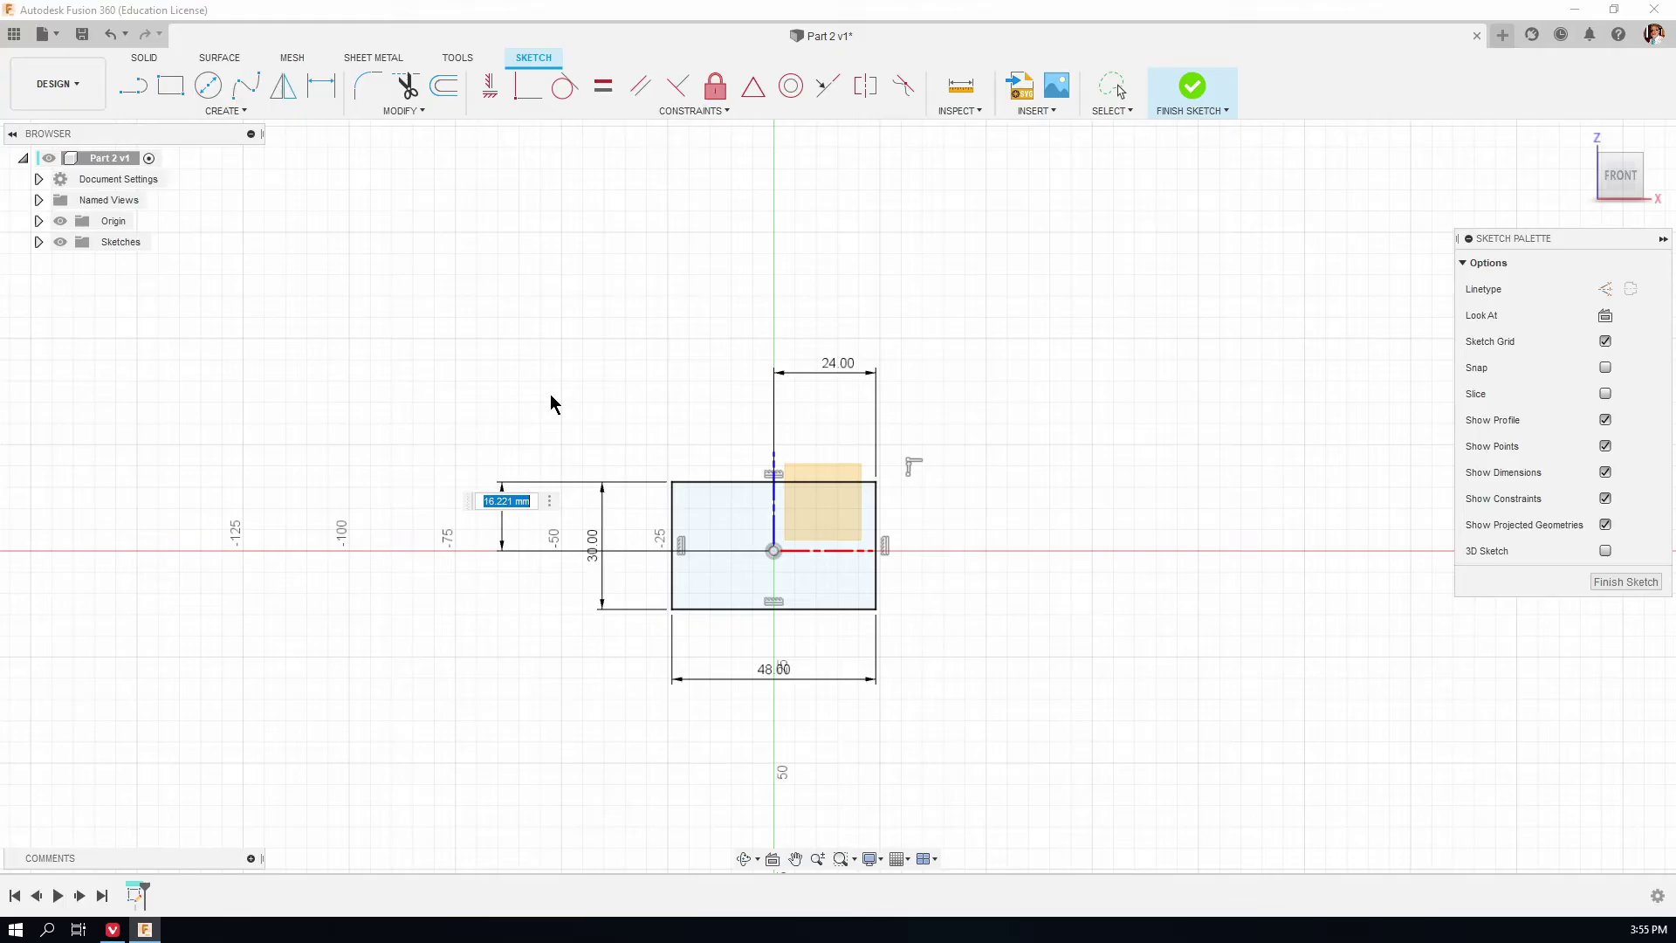
{"action": "type", "text": "30/2"}
{"action": "key", "text": "Return"}
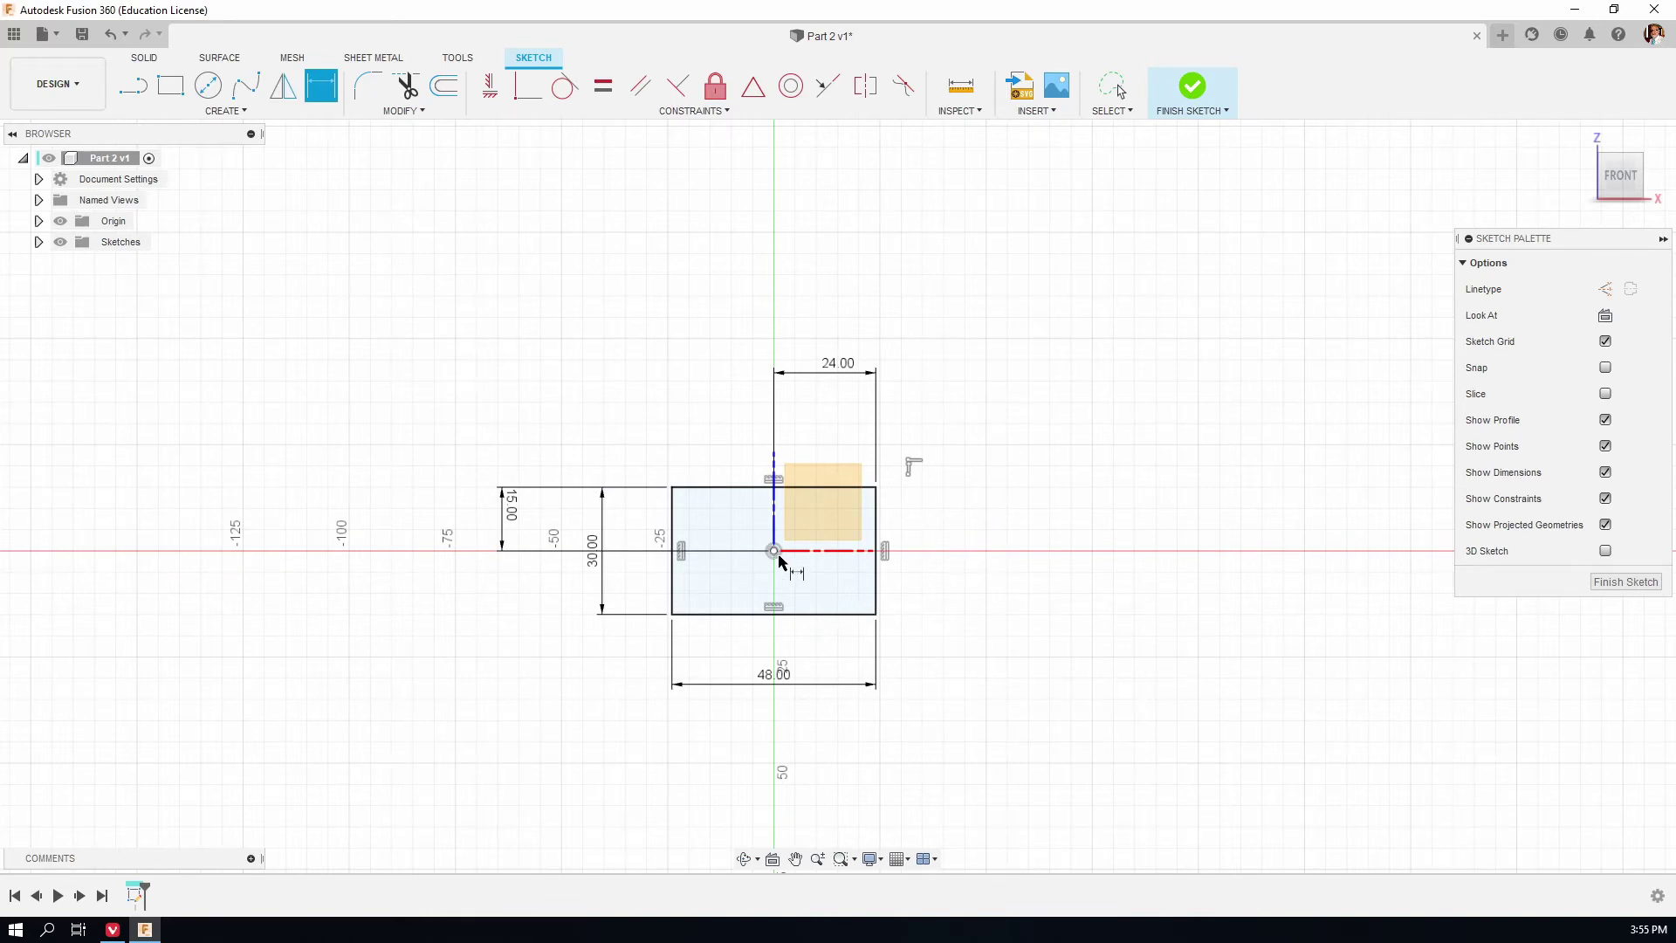
{"action": "key", "text": "Escape"}
{"action": "scroll", "coordinate": [902, 561], "scroll_direction": "up", "scroll_amount": 5}
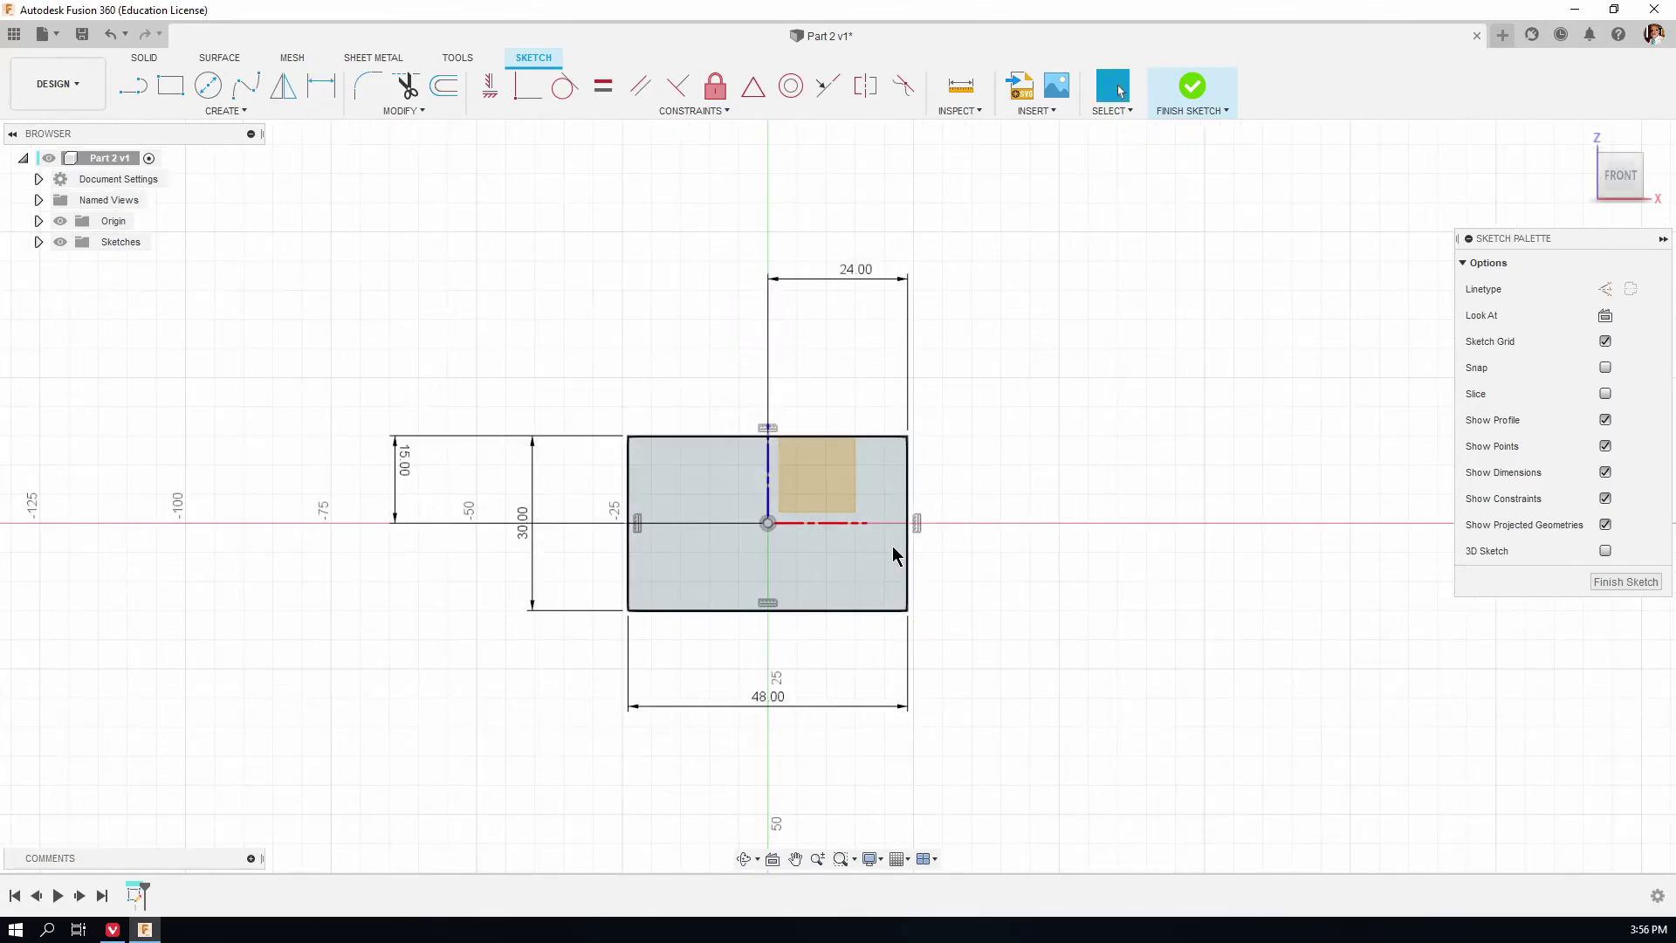
Sketch a 24 mm diameter circle centred on the midpoint of the rectangle's top edge.
{"action": "scroll", "coordinate": [1178, 550], "scroll_direction": "down", "scroll_amount": 2}
{"action": "scroll", "coordinate": [908, 489], "scroll_direction": "up", "scroll_amount": 3}
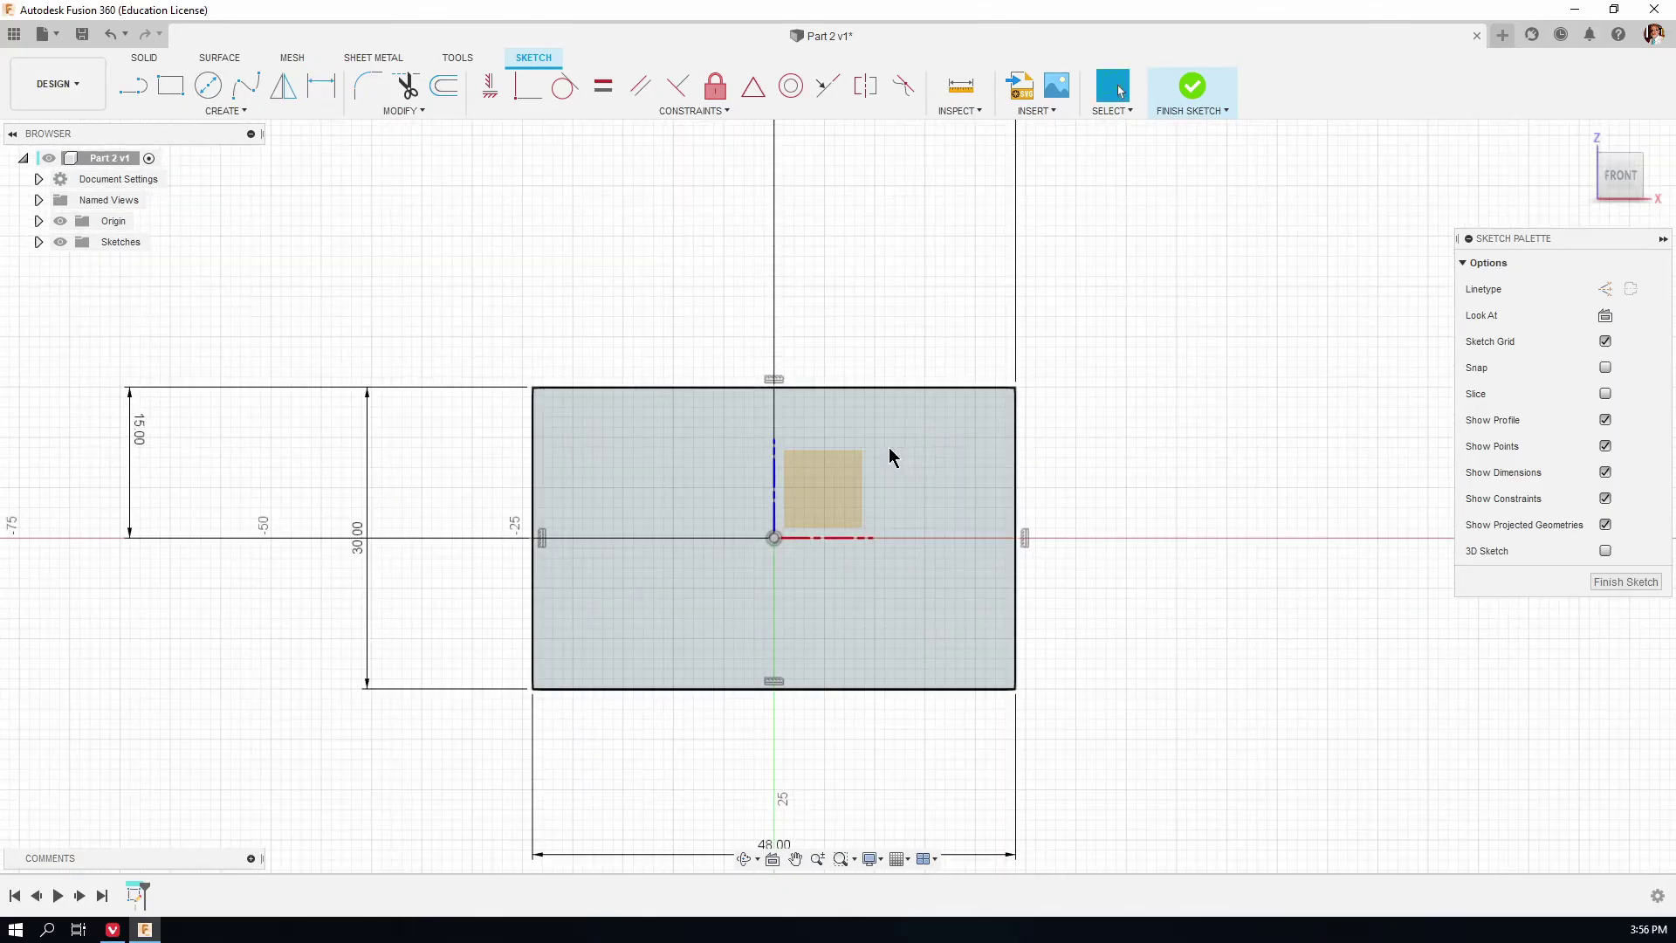
{"action": "scroll", "coordinate": [1115, 587], "scroll_direction": "down", "scroll_amount": 1}
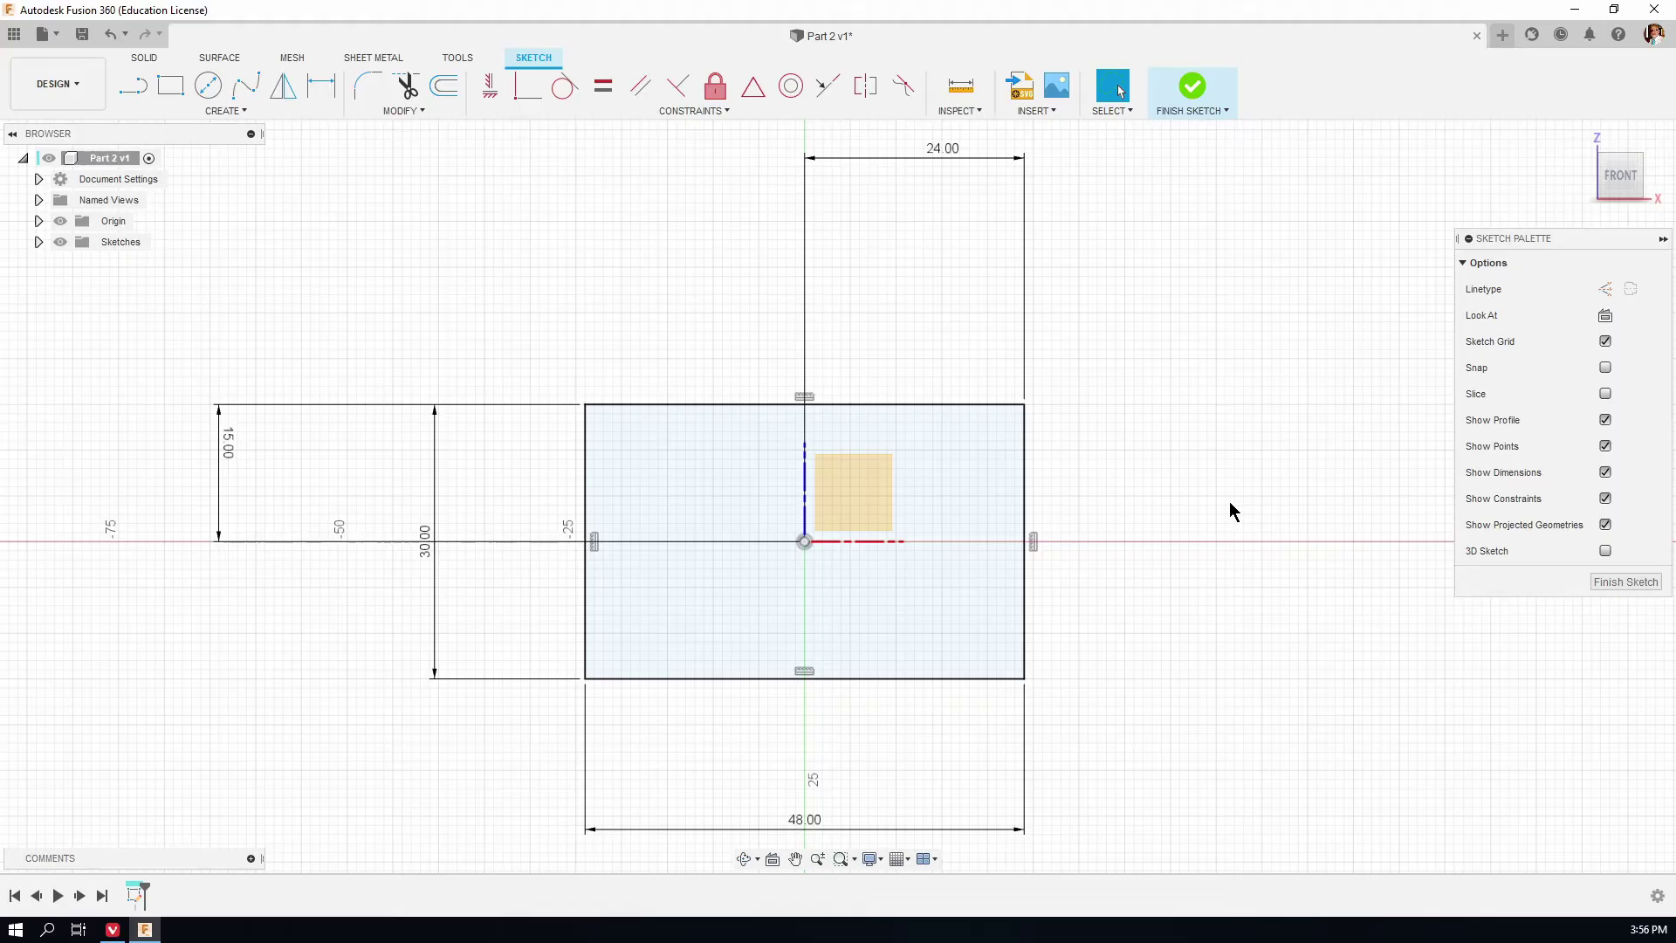
{"action": "left_click", "coordinate": [208, 85]}
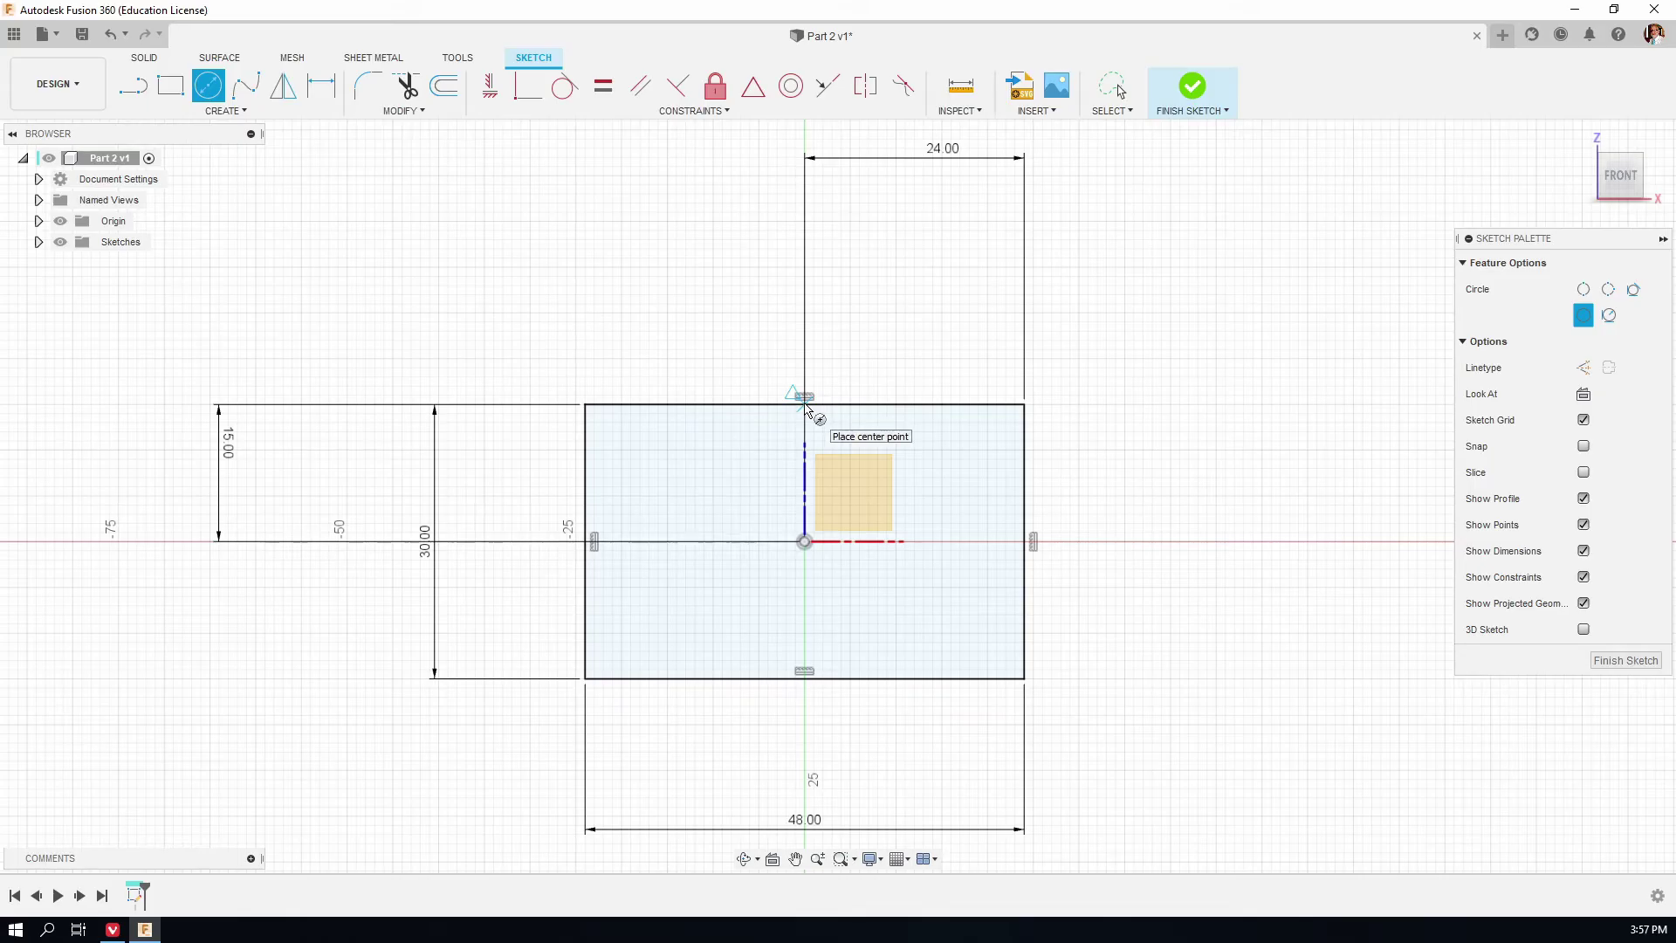
{"action": "left_click", "coordinate": [804, 404]}
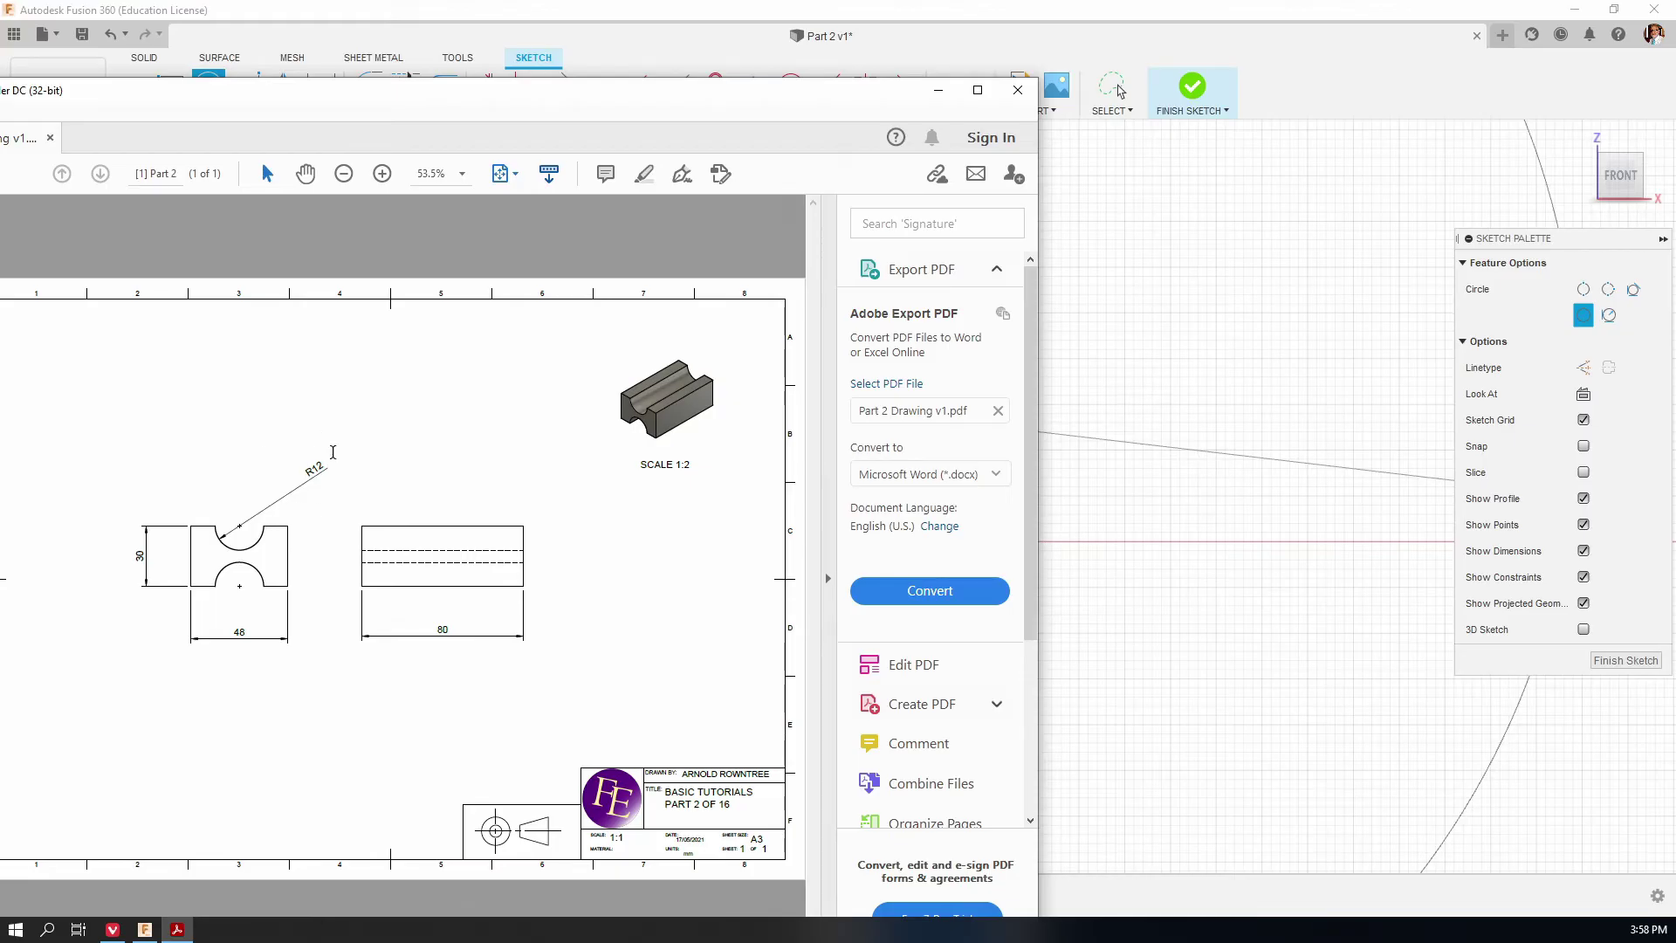
{"action": "key", "text": "alt+F4"}
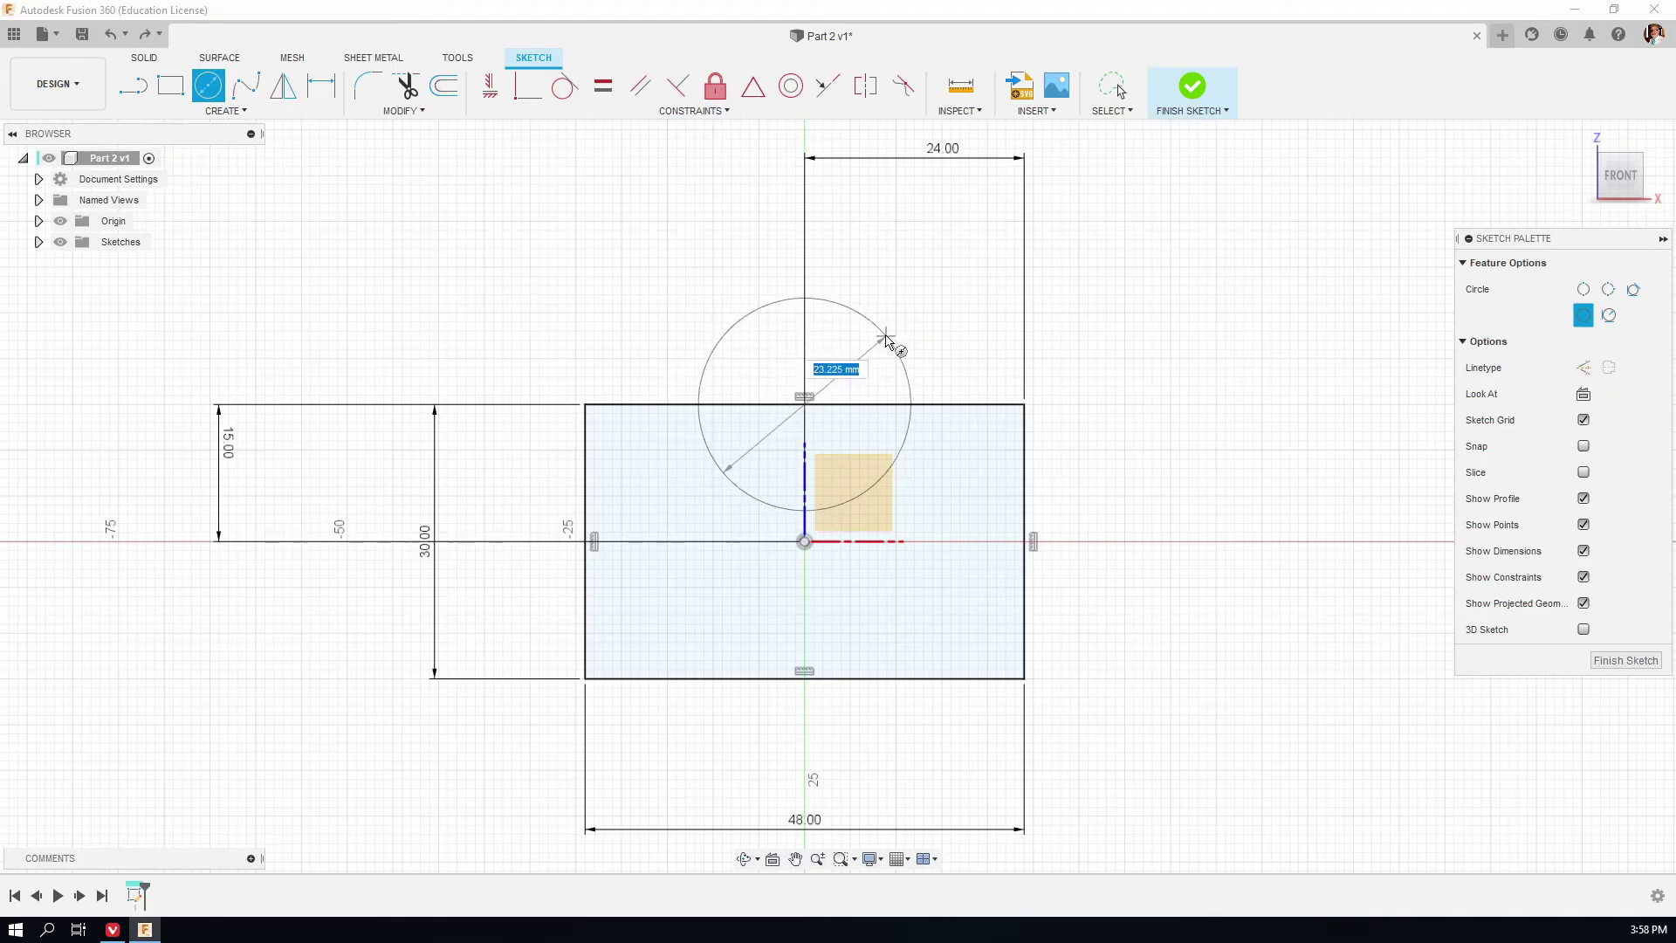
{"action": "type", "text": "24"}
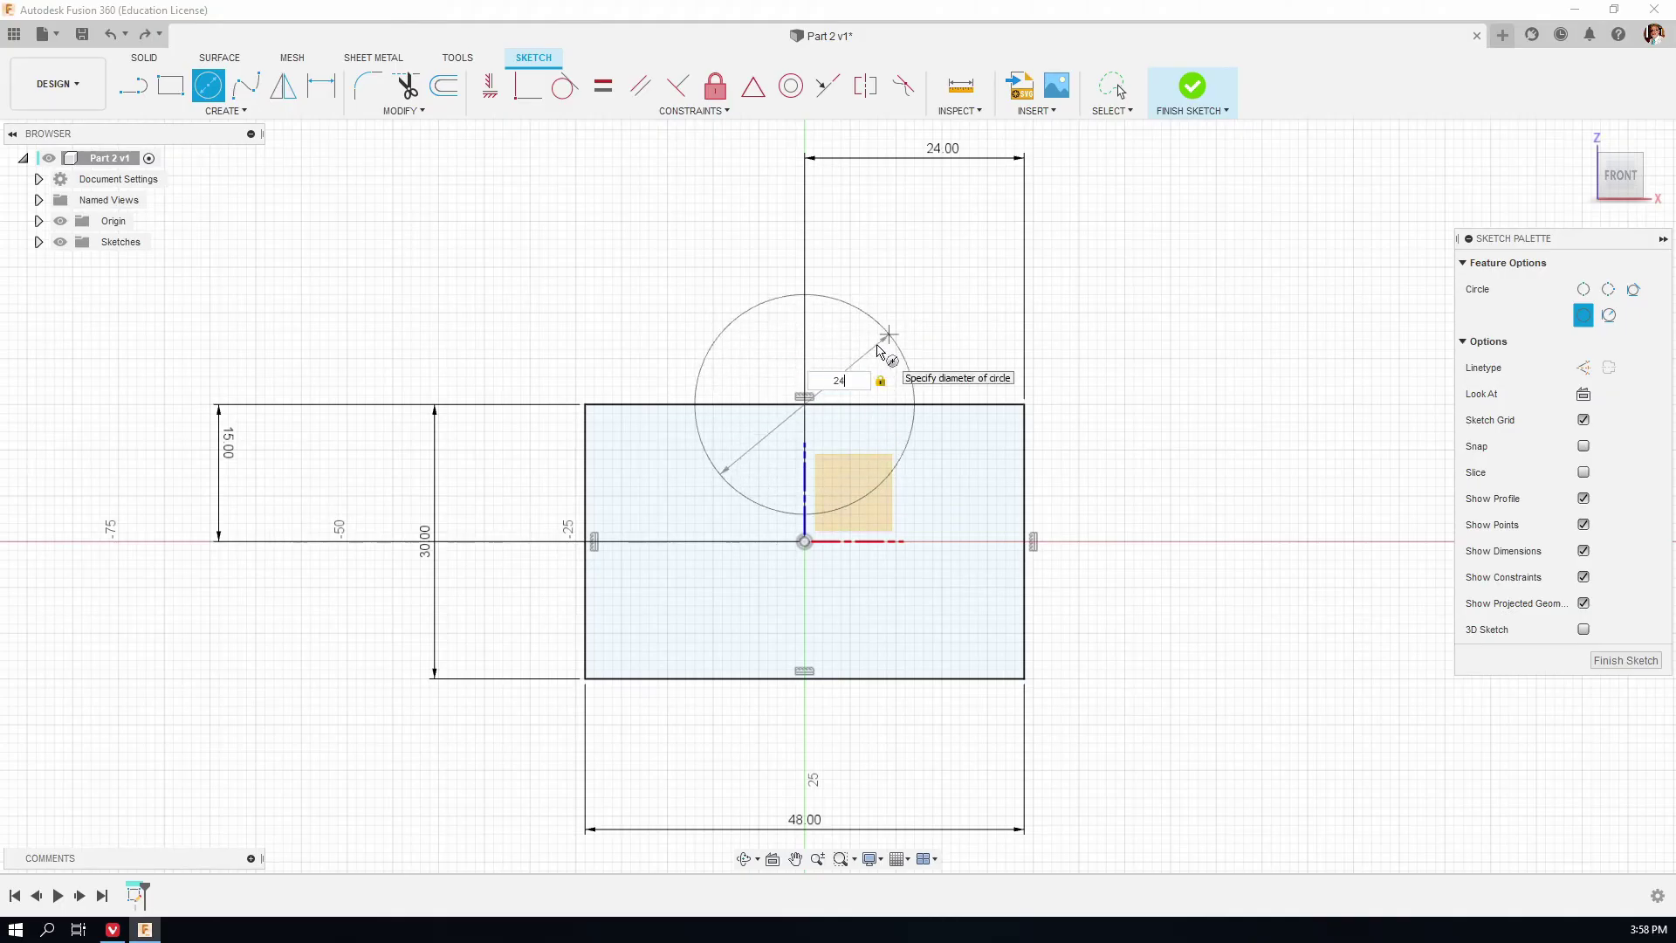
{"action": "key", "text": "Return"}
{"action": "key", "text": "Escape"}
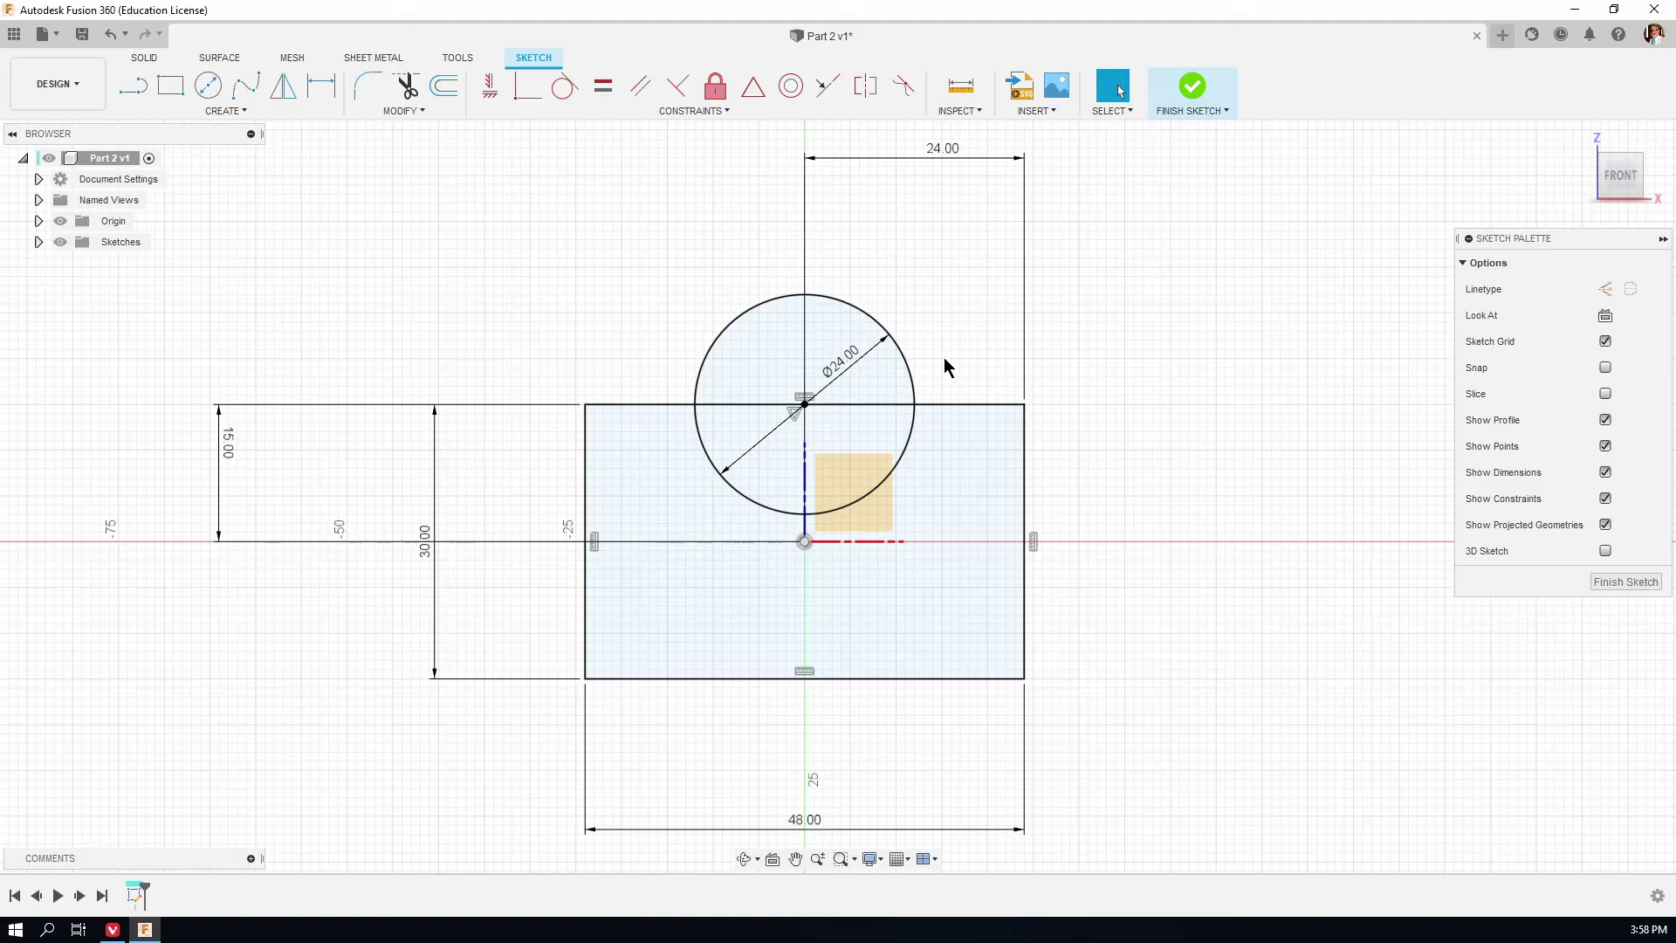
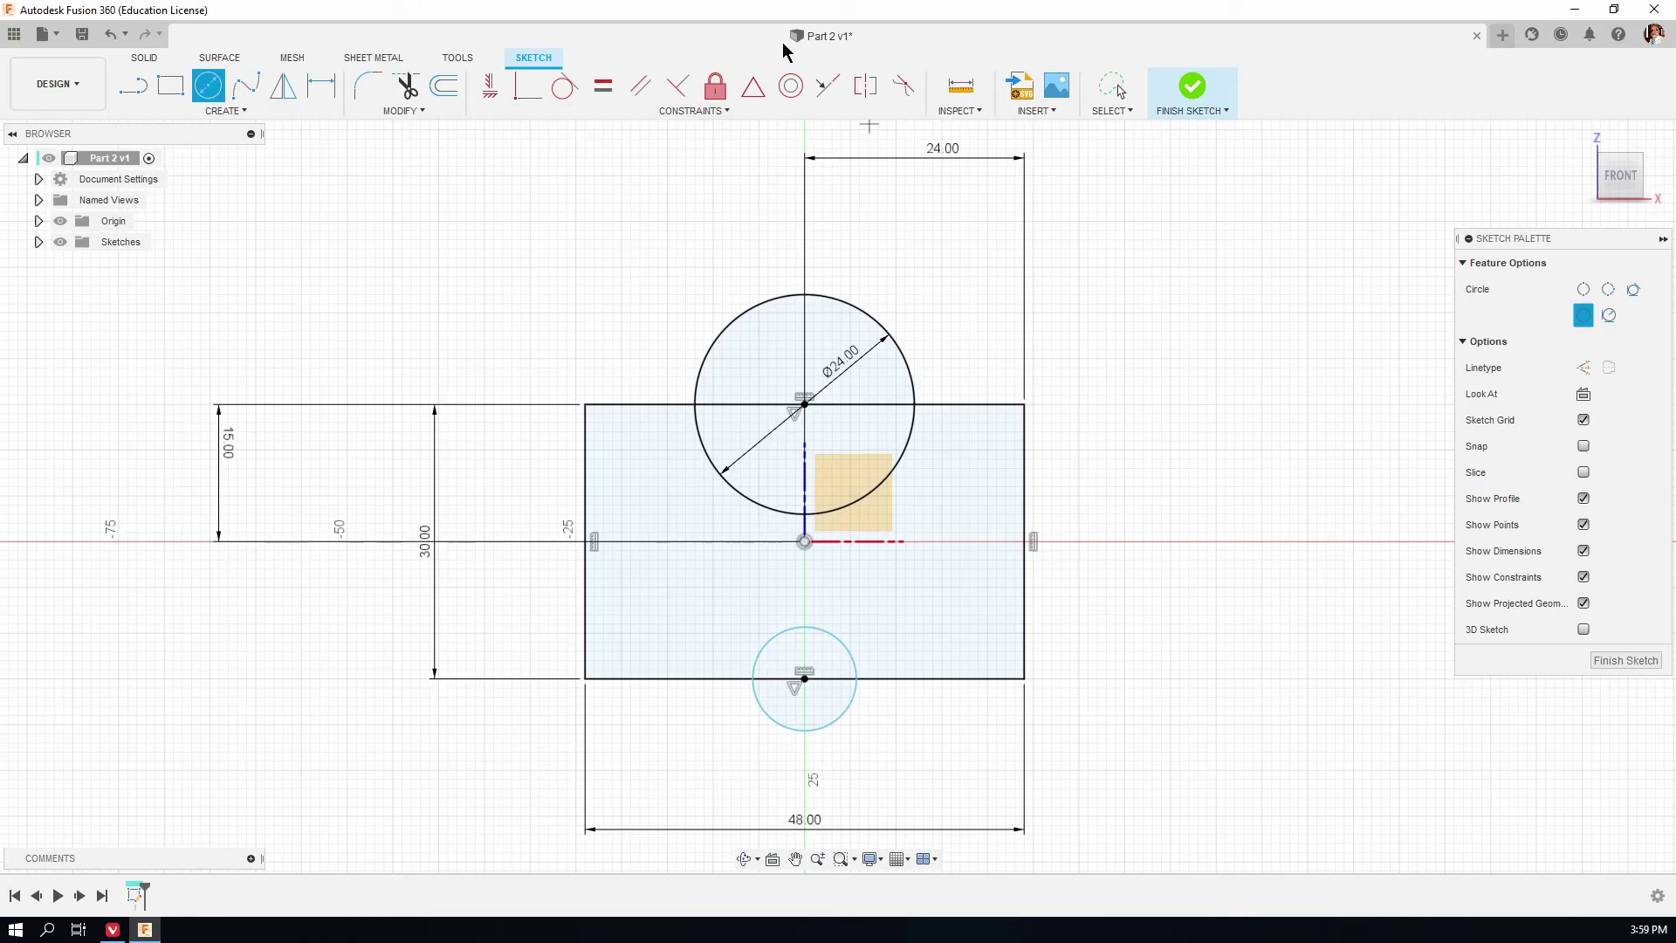
Apply an Equal constraint between the circle on the top edge and the smaller circle on the bottom edge.
{"action": "left_click", "coordinate": [603, 88]}
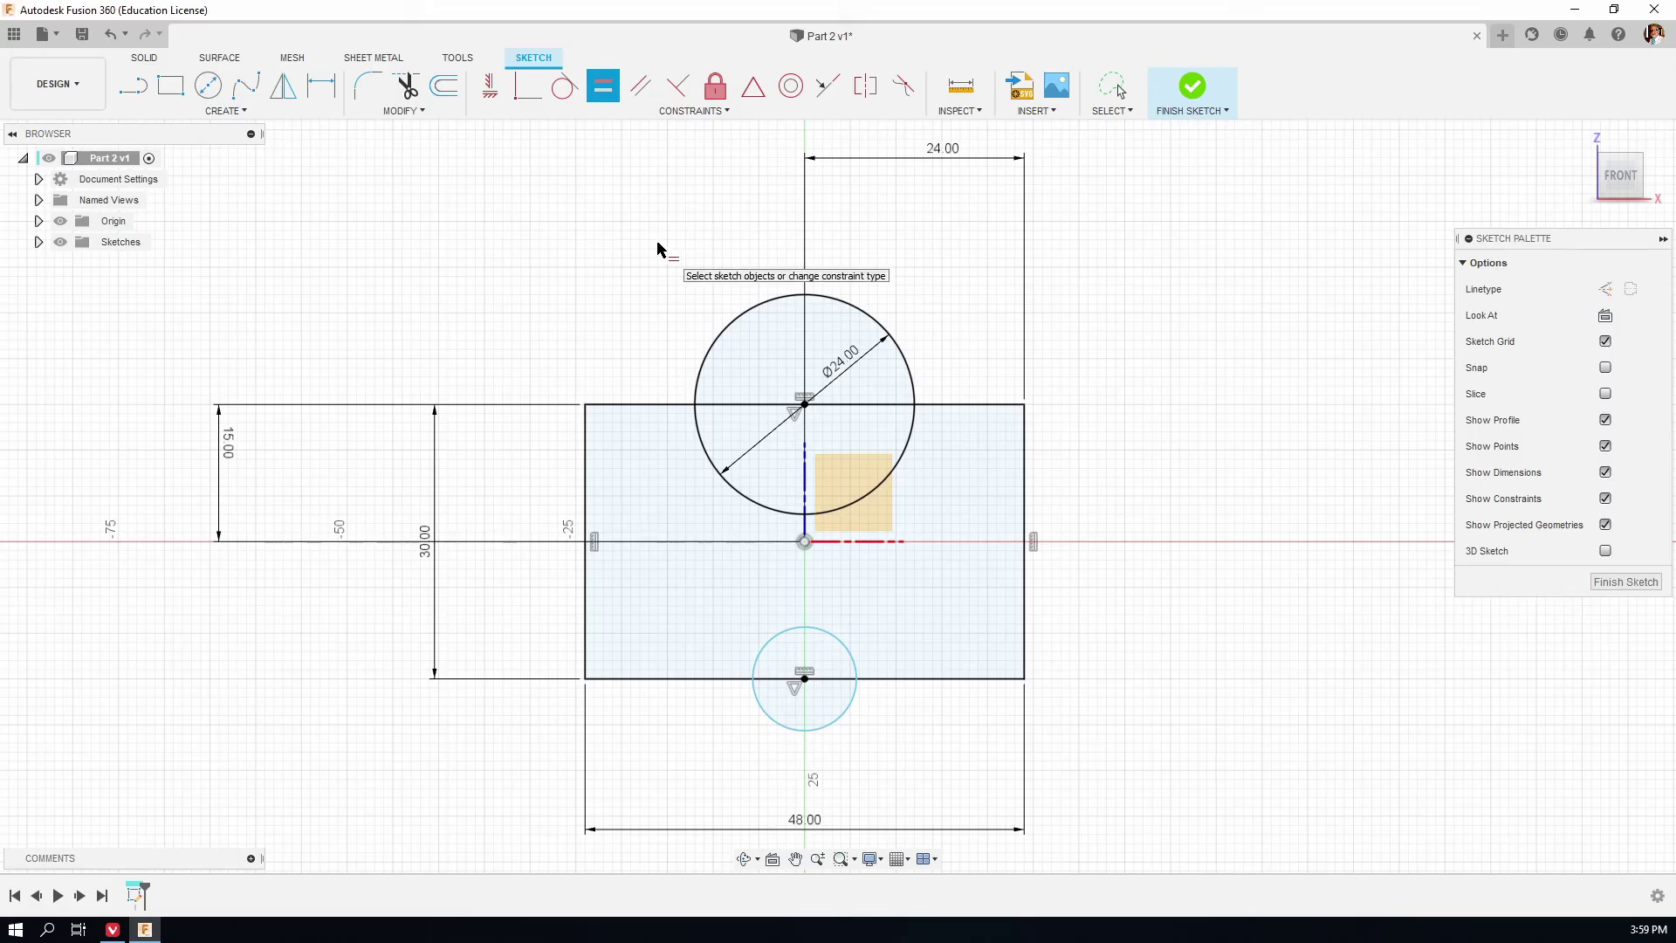
{"action": "left_click", "coordinate": [733, 488]}
{"action": "left_click", "coordinate": [767, 645]}
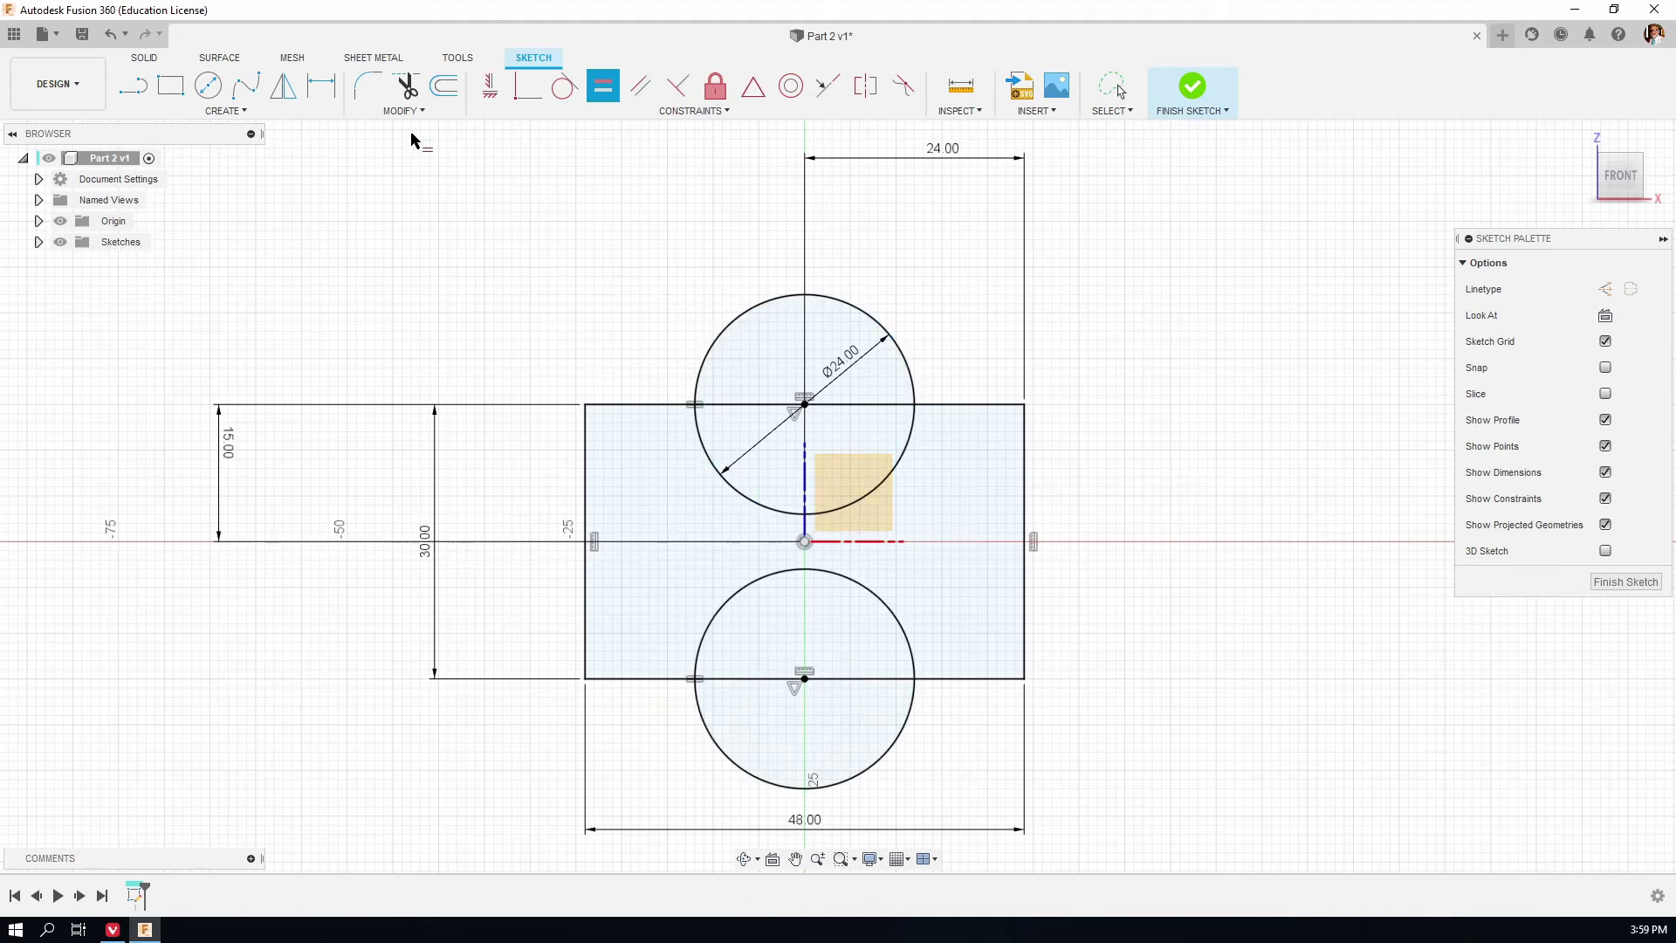
Trim both circles' halves outside the rectangle and the edge segments inside the circles, leaving two semicircular notches.
{"action": "left_click", "coordinate": [407, 86]}
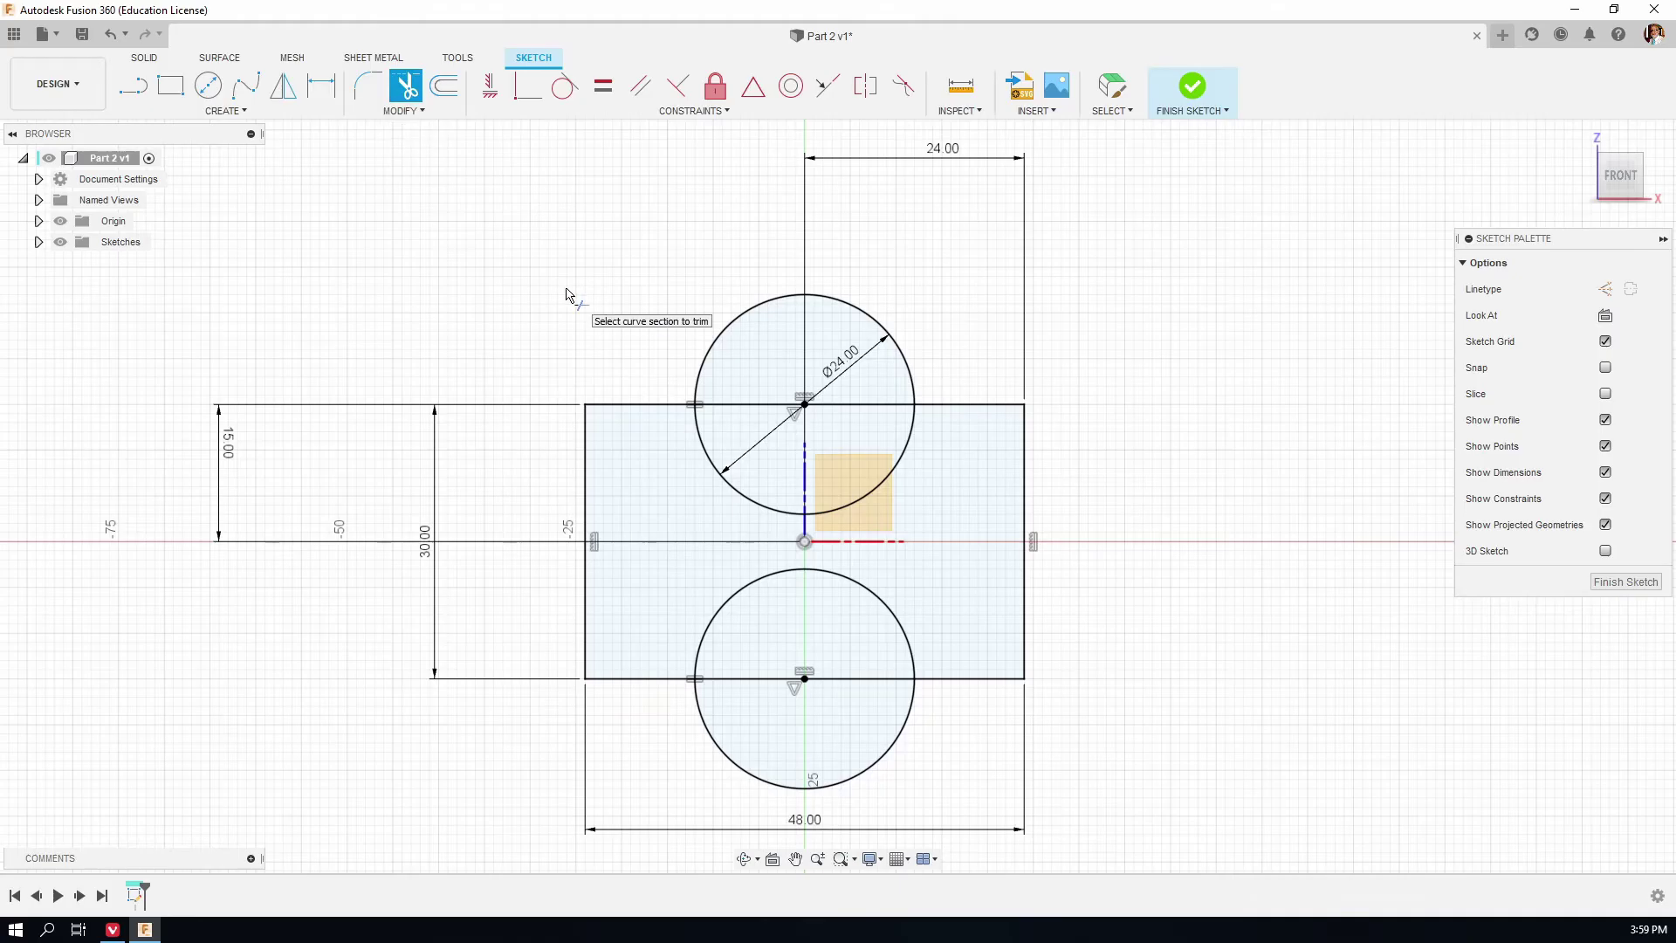
{"action": "left_click", "coordinate": [766, 305]}
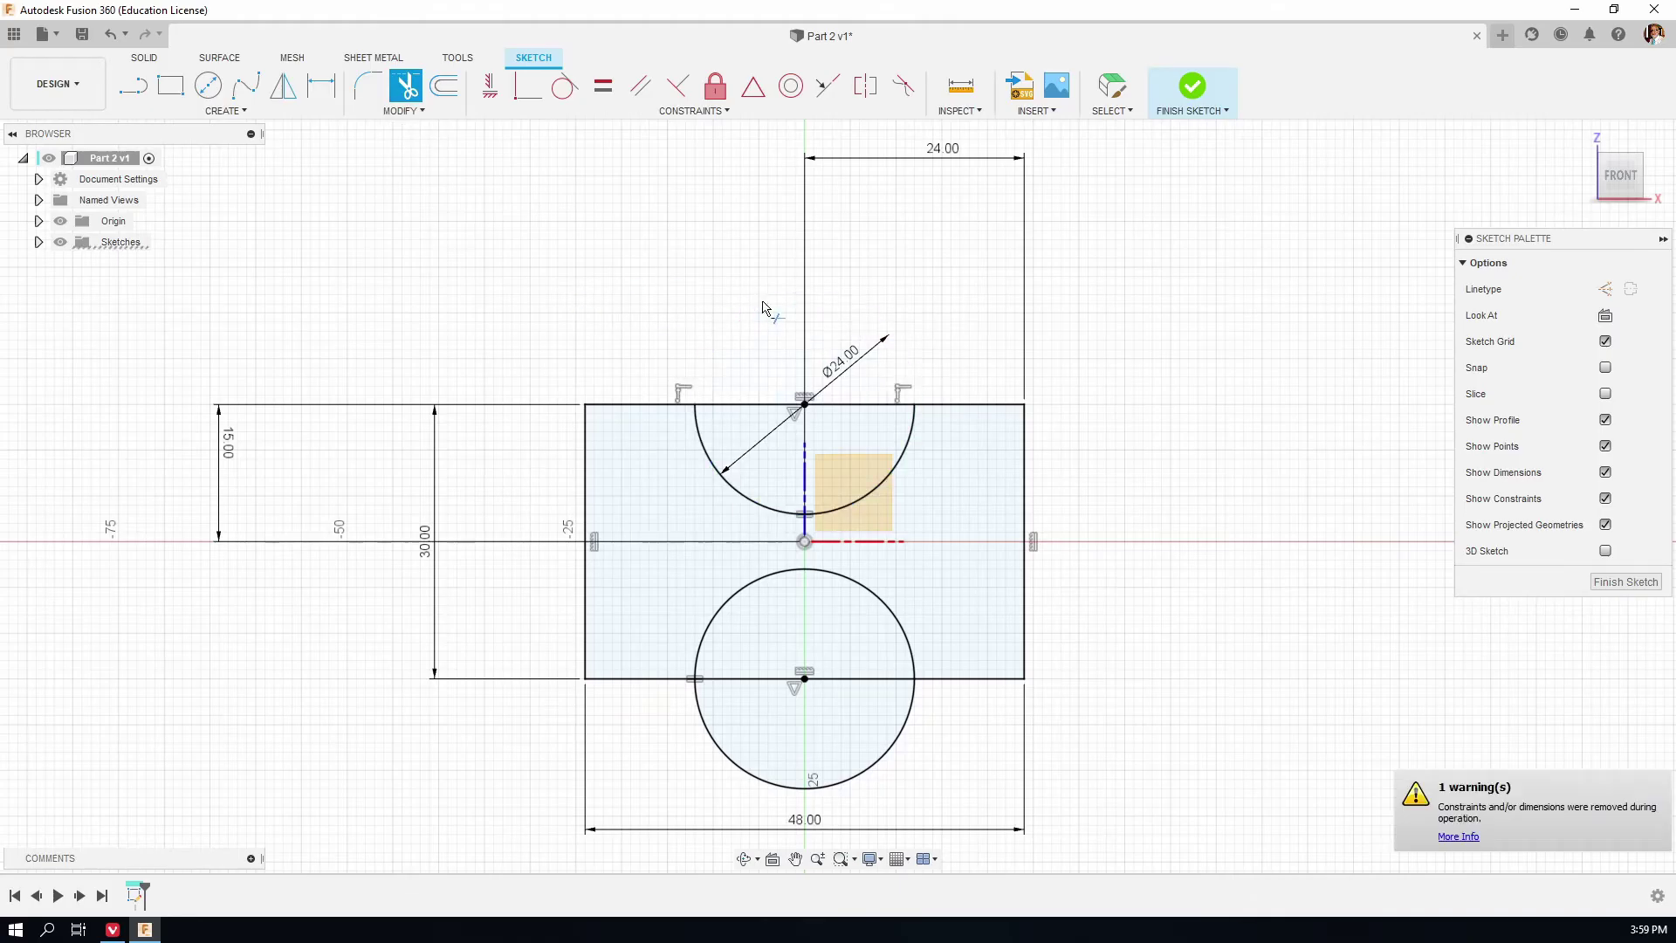
{"action": "left_click", "coordinate": [752, 416]}
{"action": "key", "text": "Escape"}
{"action": "left_click", "coordinate": [406, 86]}
{"action": "left_click", "coordinate": [751, 678]}
{"action": "left_click", "coordinate": [738, 772]}
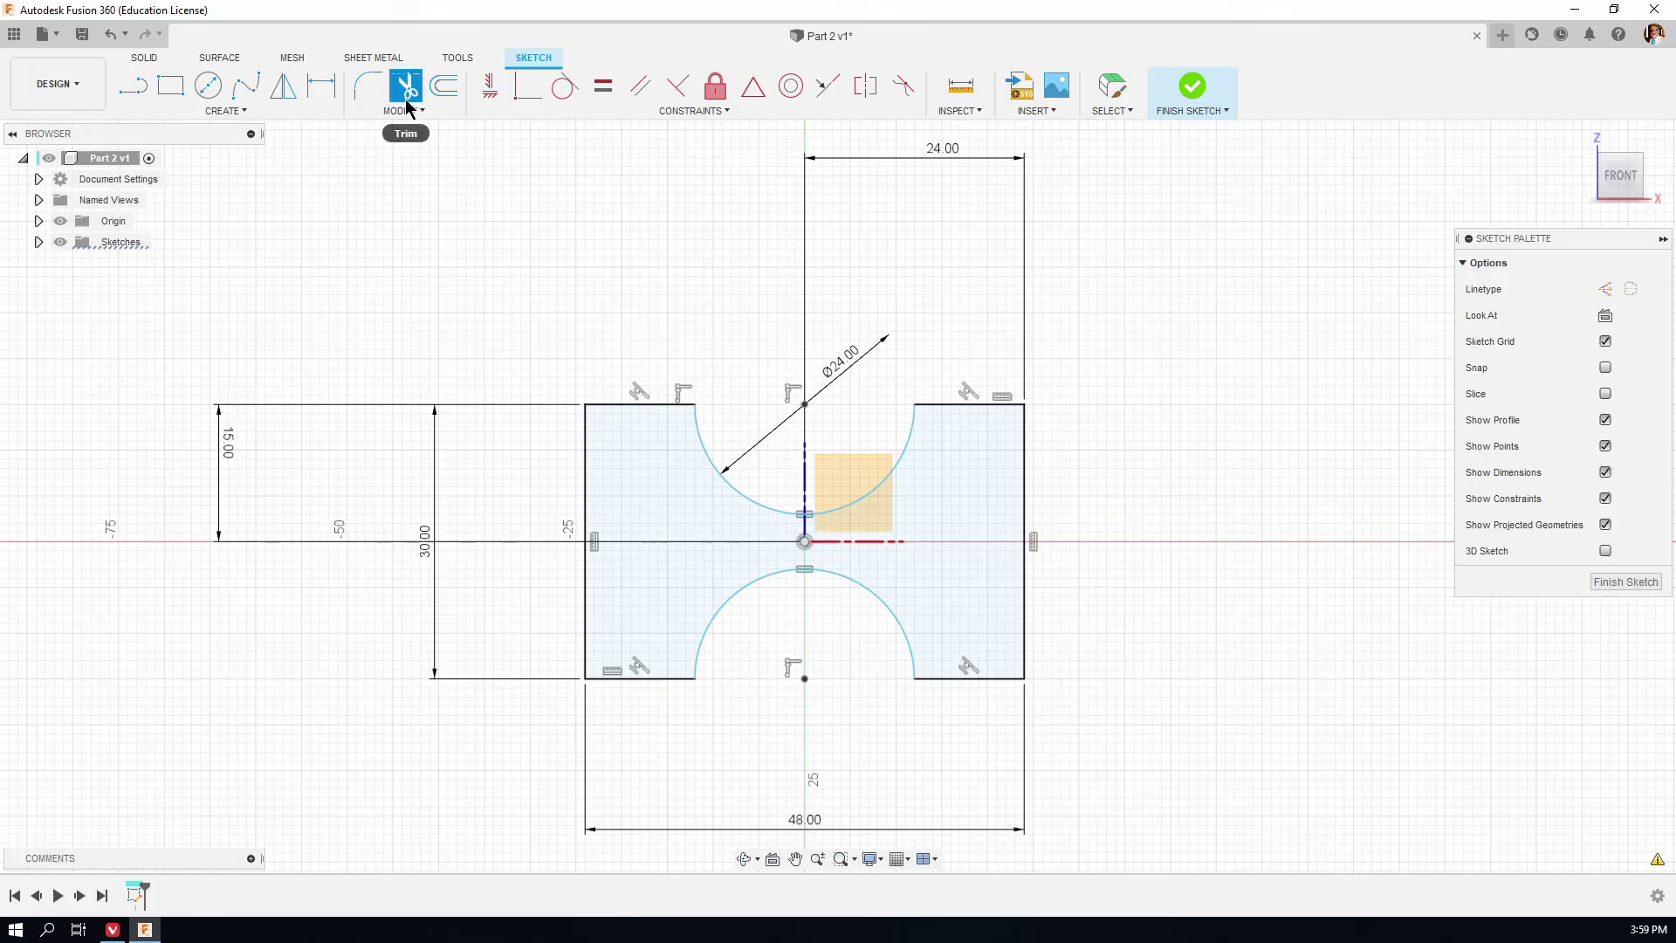
Dimension the horizontal distance from the upper arc's centre to the profile's upper-right corner as 24 mm.
{"action": "left_click", "coordinate": [322, 99]}
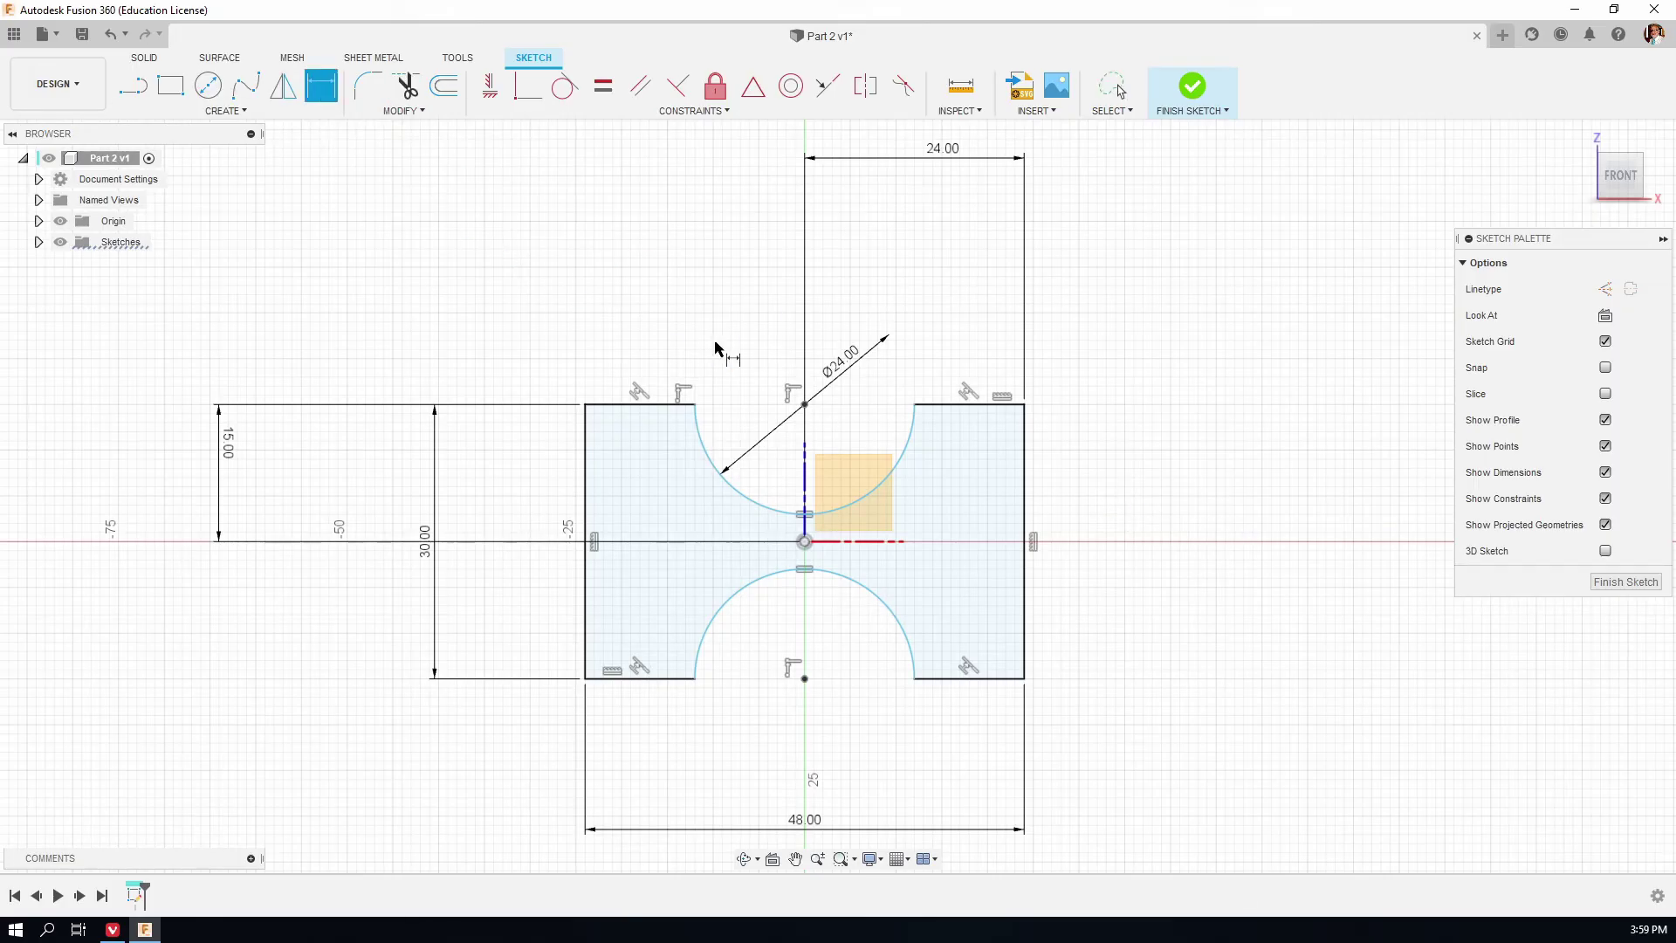
{"action": "left_click", "coordinate": [803, 403]}
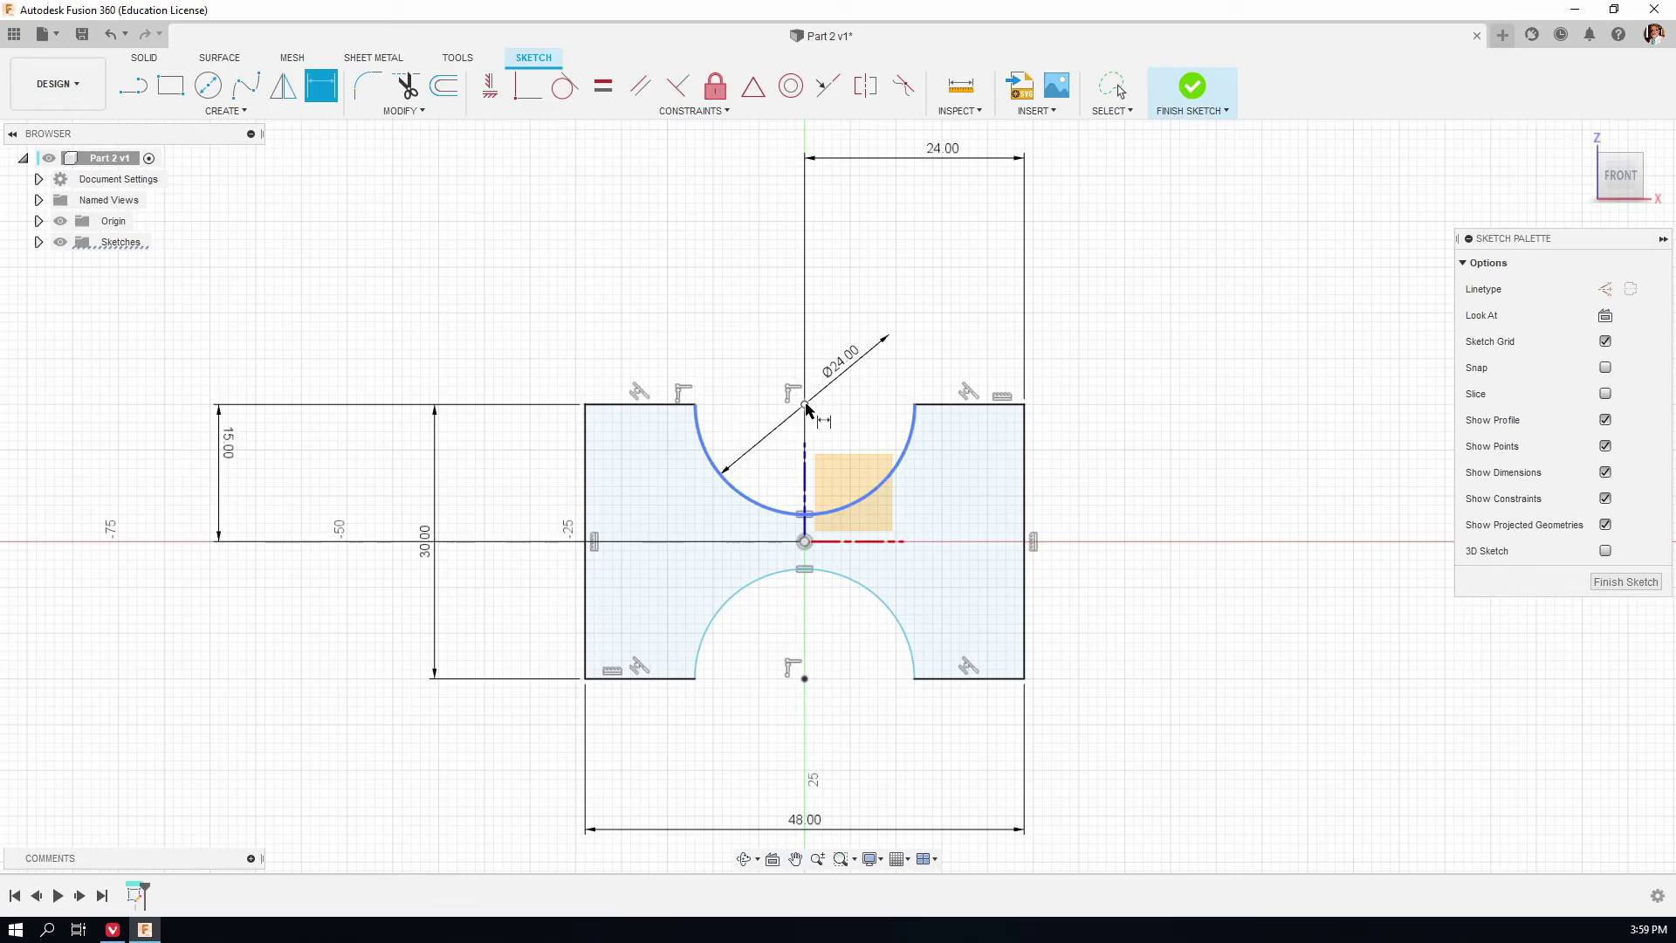
{"action": "left_click", "coordinate": [1025, 404]}
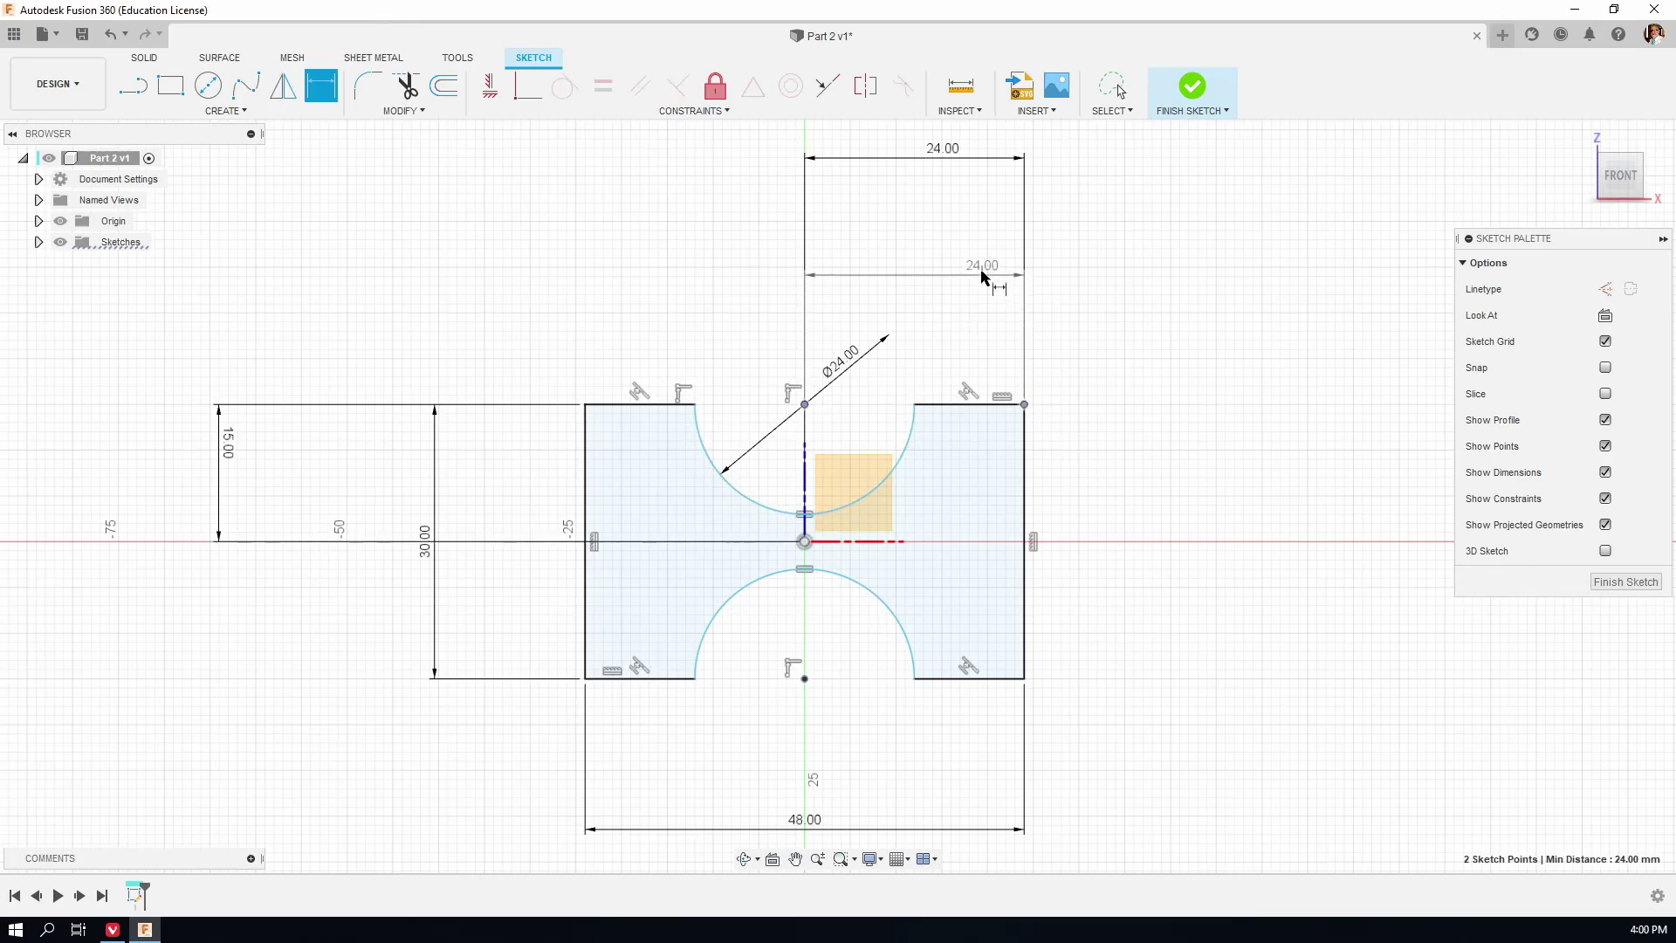
{"action": "left_click", "coordinate": [990, 262]}
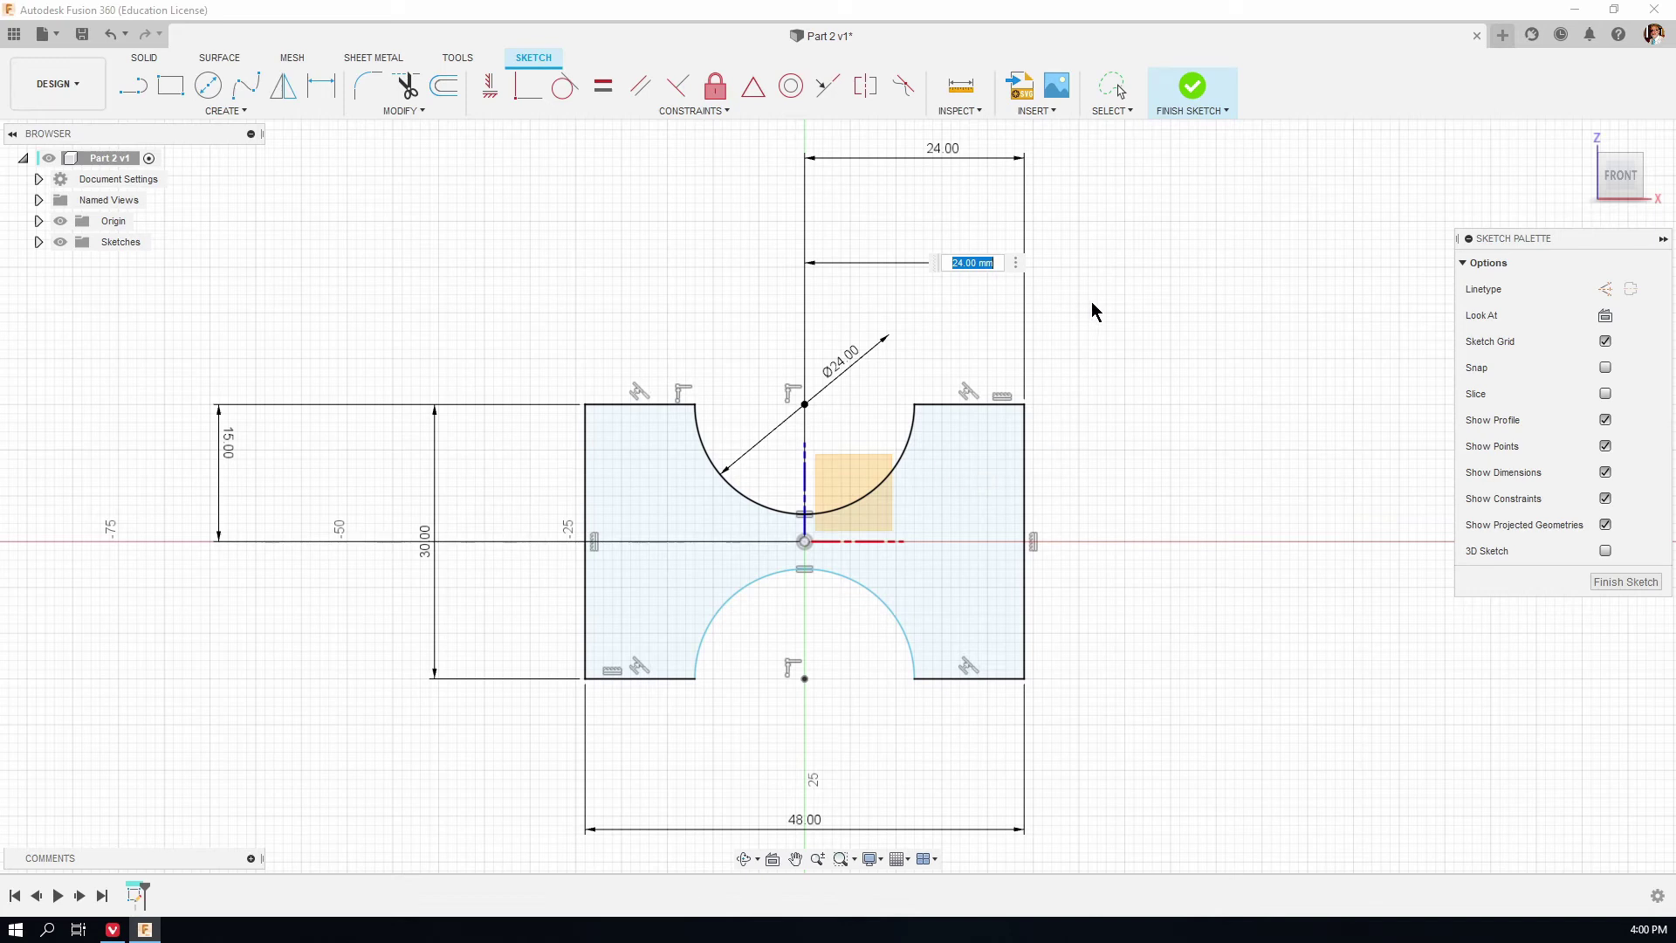
{"action": "key", "text": "Return"}
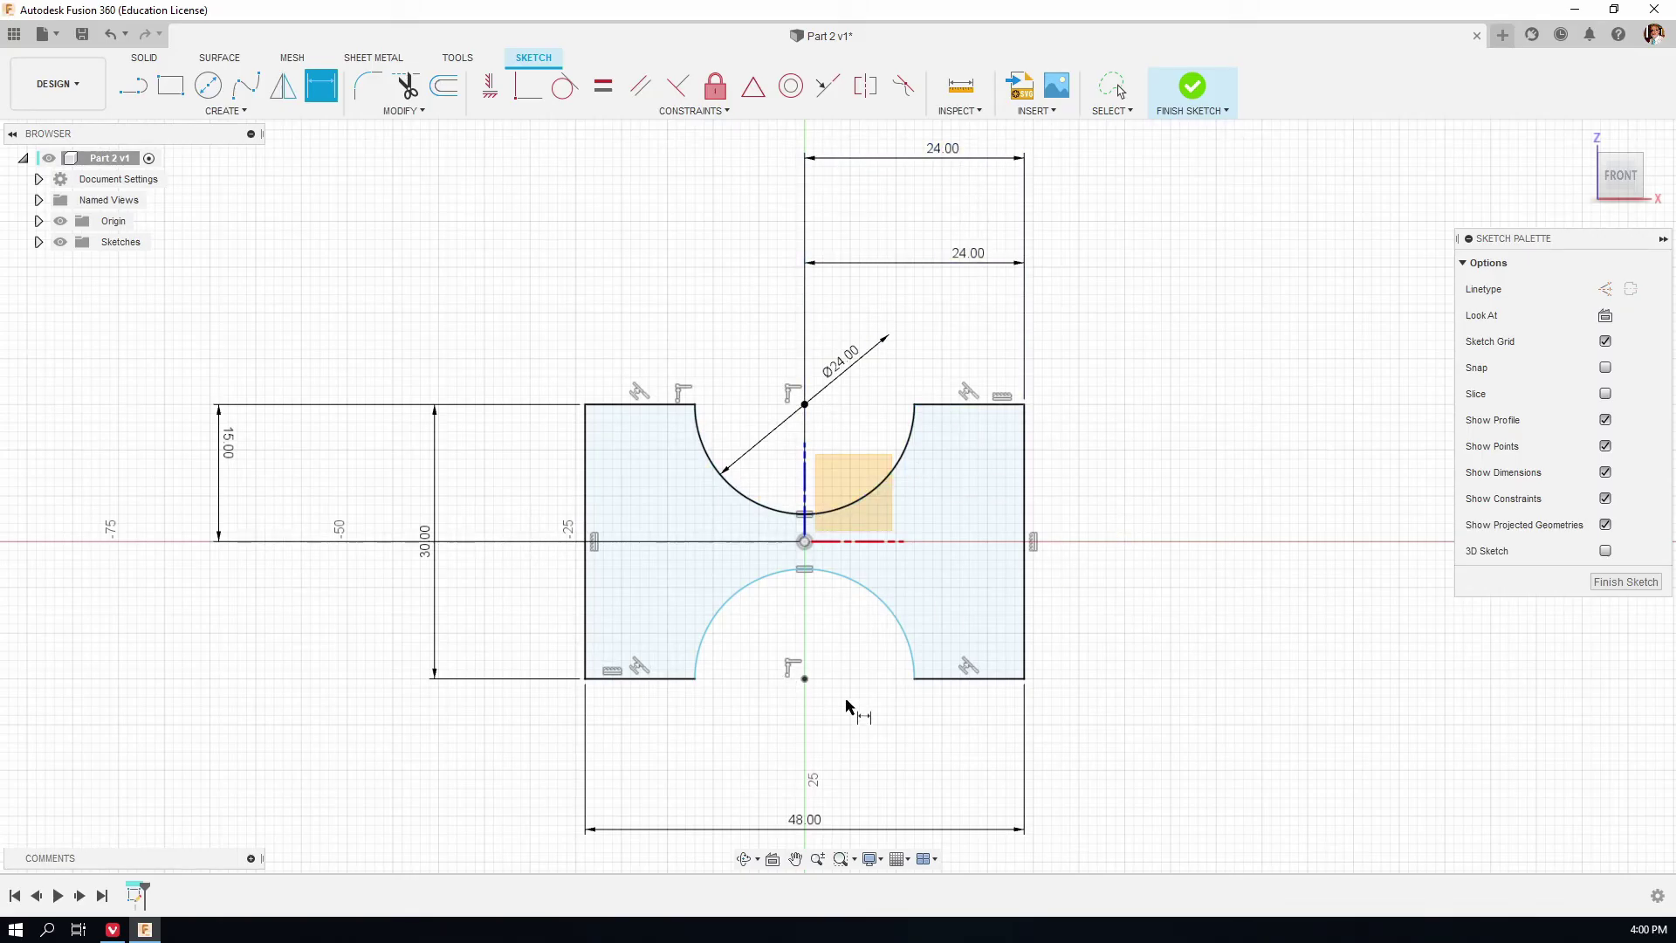
Dimension the horizontal distance from the lower arc's centre to the profile's lower-right corner as 24 mm.
{"action": "left_click", "coordinate": [804, 679]}
{"action": "left_click", "coordinate": [1024, 678]}
{"action": "left_click", "coordinate": [983, 752]}
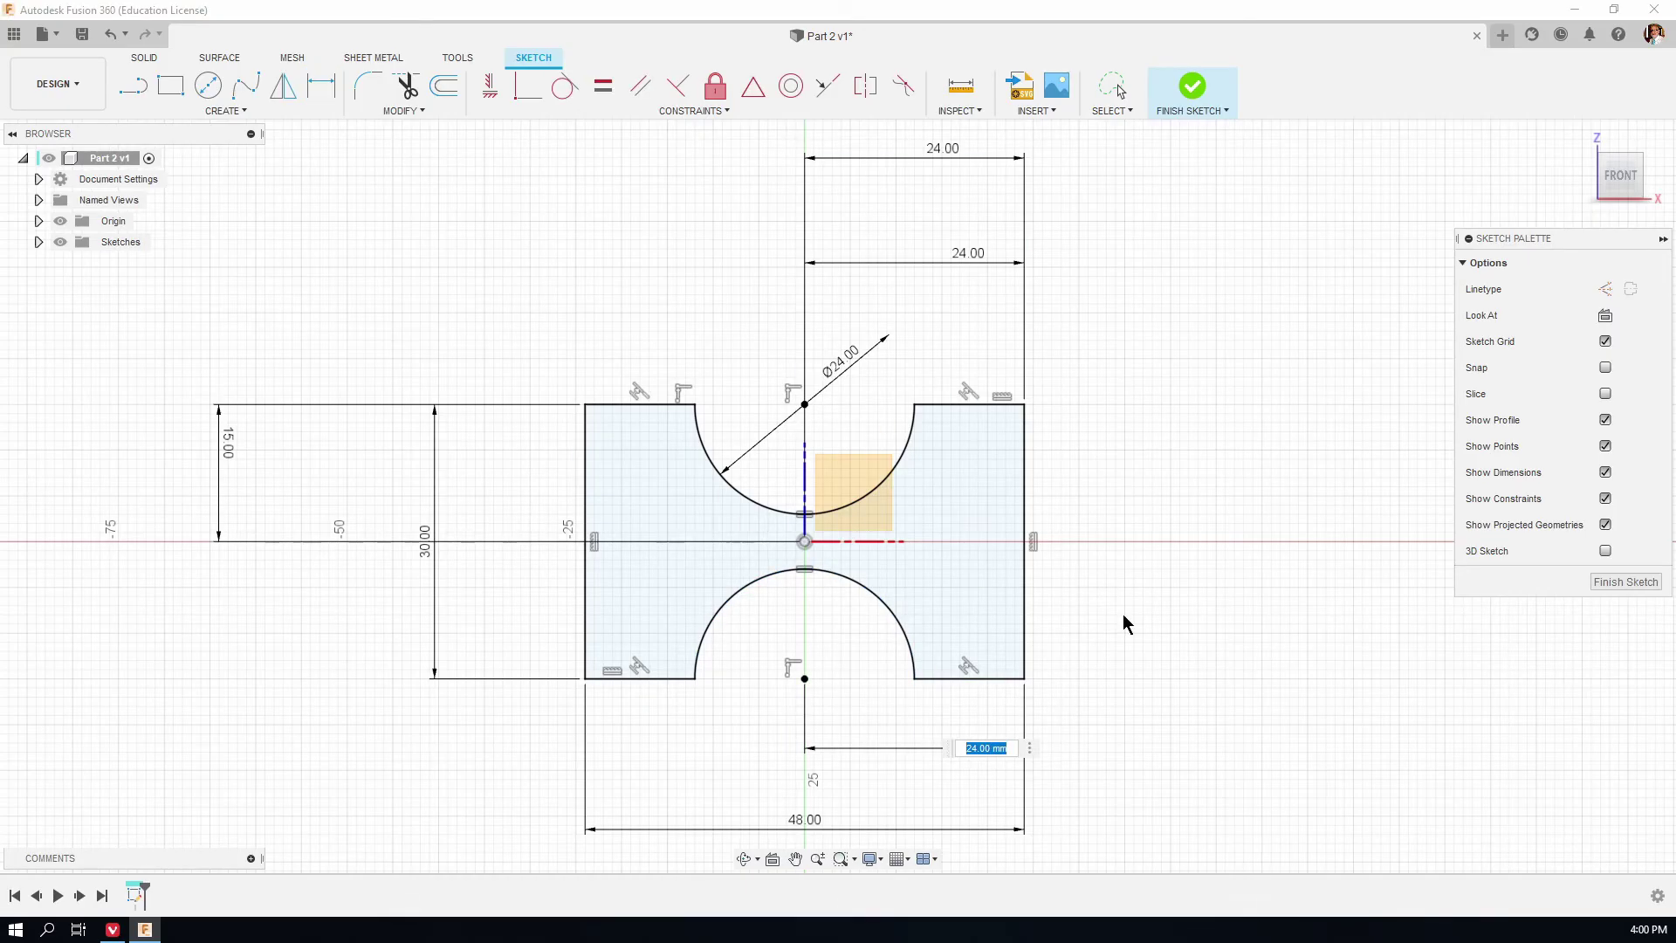
{"action": "key", "text": "Return"}
{"action": "key", "text": "Escape"}
Extrude the notched profile 80 mm to one side as a new body.
{"action": "scroll", "coordinate": [941, 340], "scroll_direction": "down", "scroll_amount": 1}
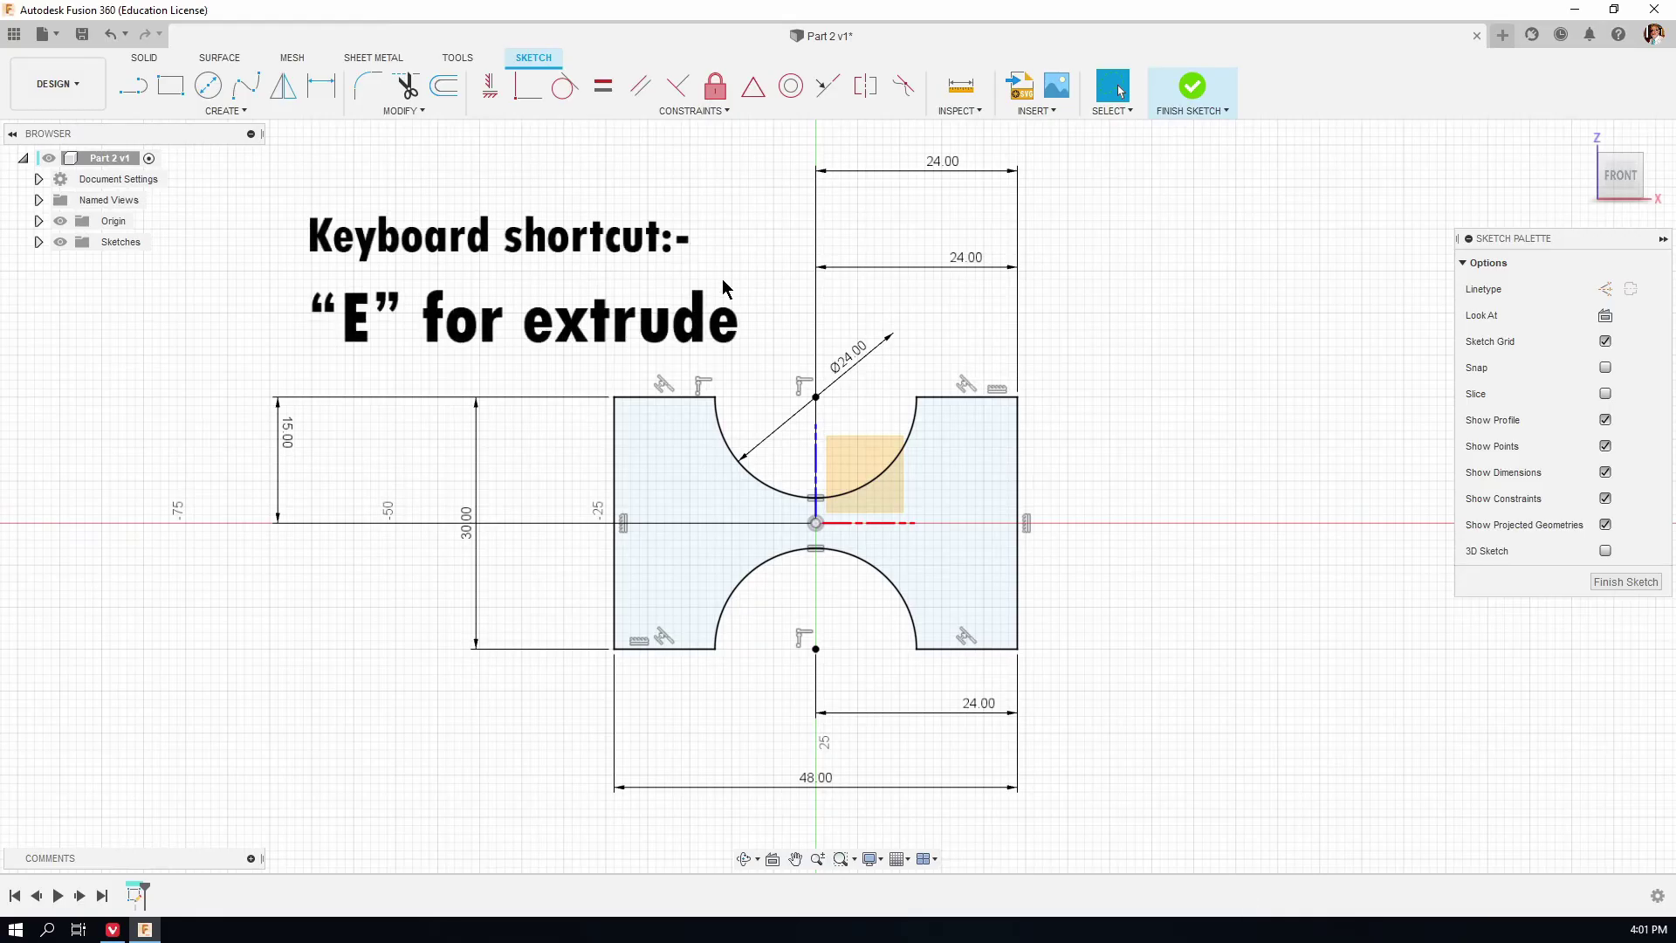
{"action": "key", "text": "e"}
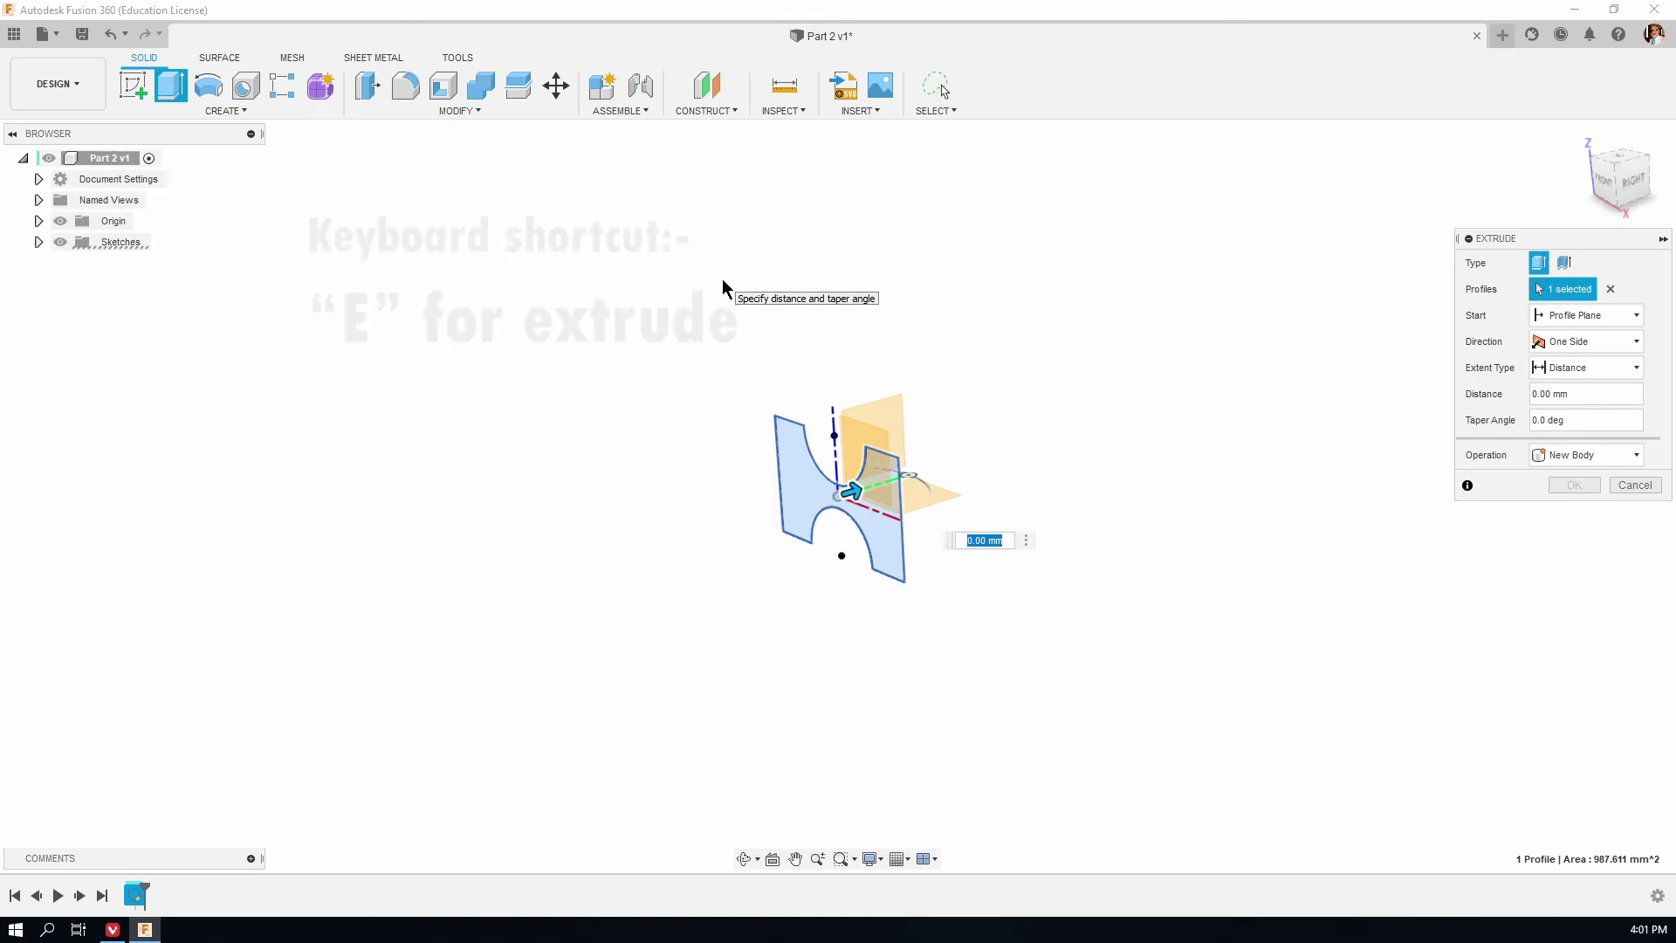
{"action": "left_click_drag", "start_coordinate": [1582, 235], "coordinate": [1311, 193]}
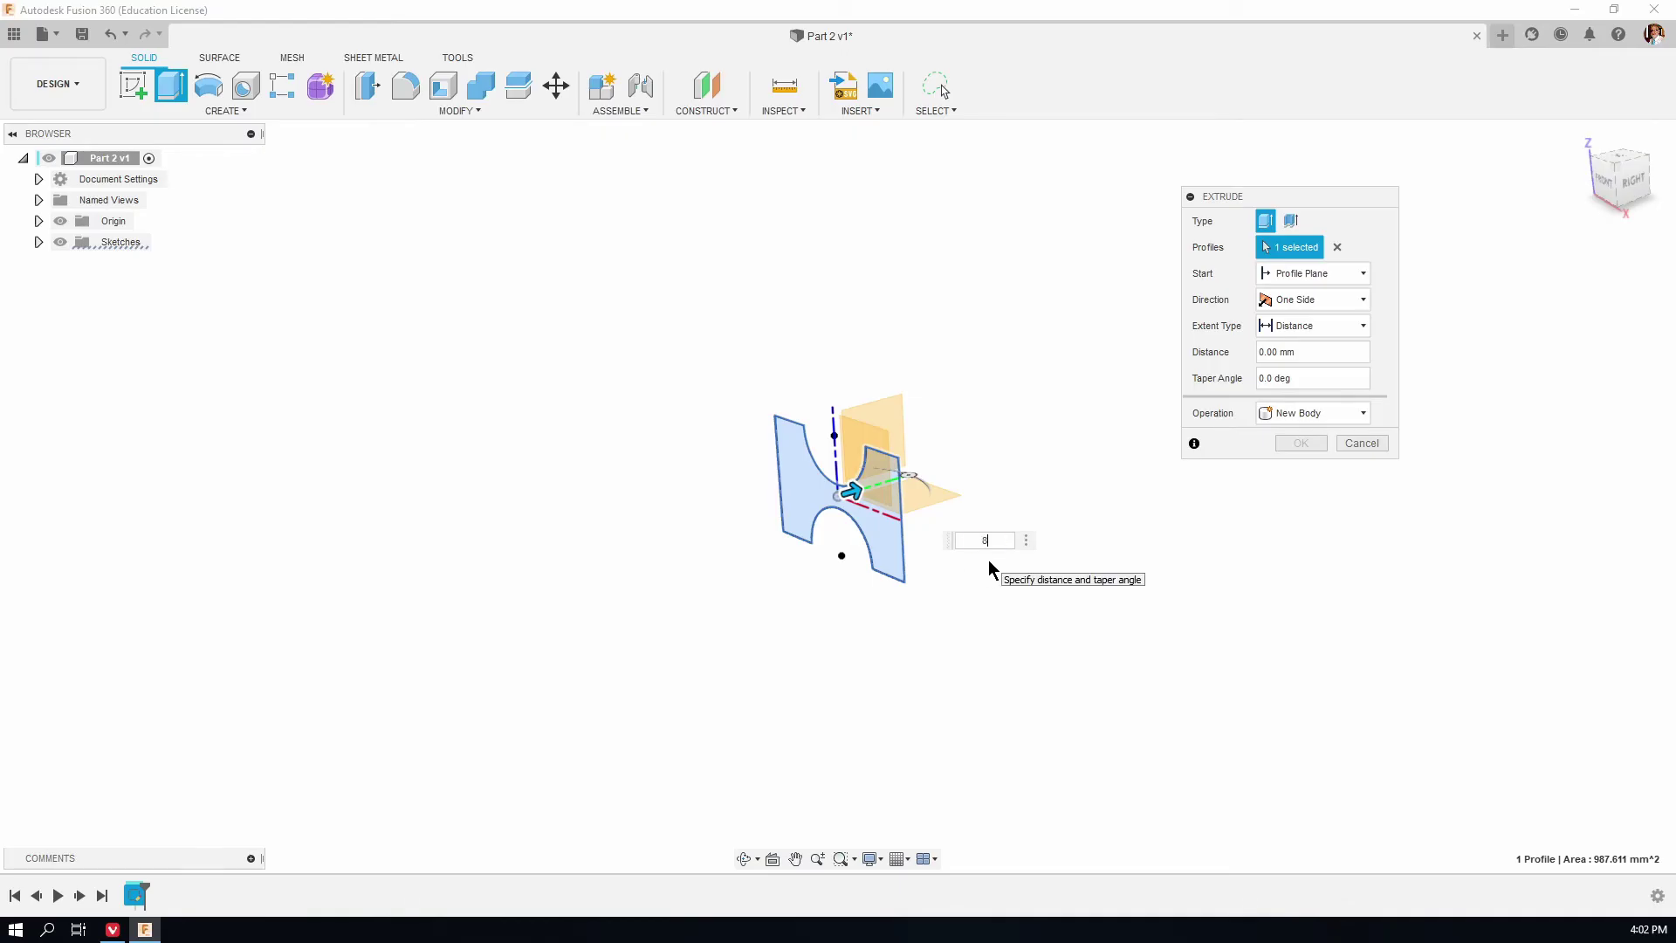
{"action": "type", "text": "0"}
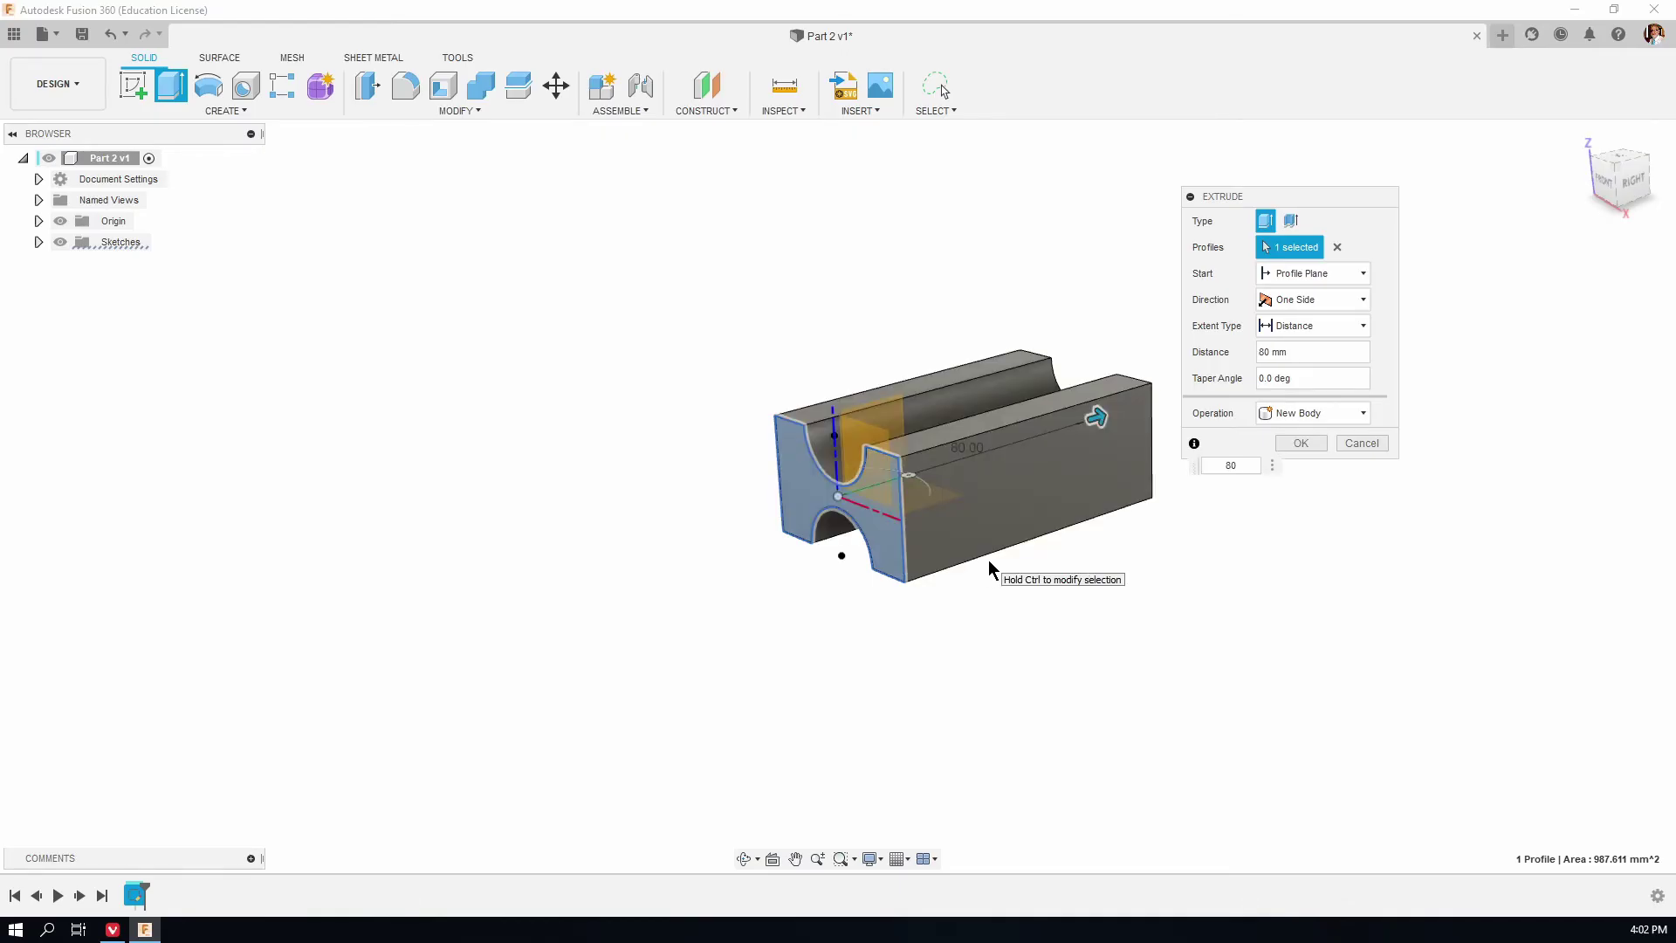
{"action": "key", "text": "Return"}
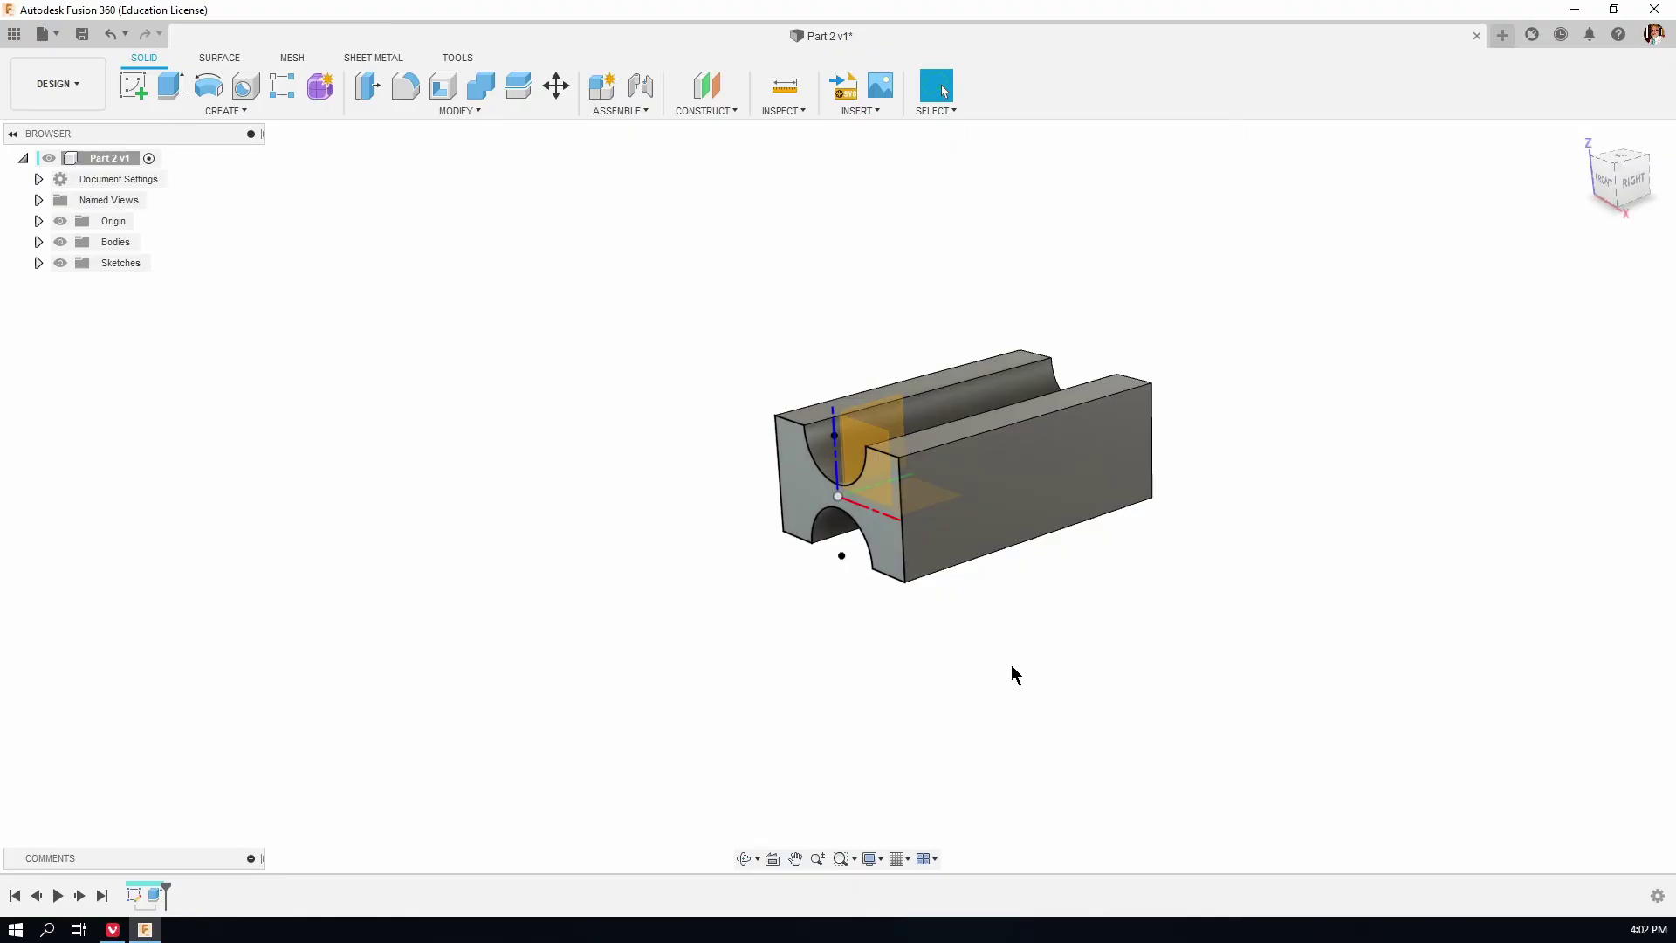
Hide the origin geometry and toggle the sketch's visibility, leaving the sketch hidden.
{"action": "scroll", "coordinate": [781, 374], "scroll_direction": "up", "scroll_amount": 5}
{"action": "scroll", "coordinate": [556, 360], "scroll_direction": "down", "scroll_amount": 3}
{"action": "left_click", "coordinate": [38, 263]}
{"action": "left_click", "coordinate": [59, 221]}
{"action": "left_click", "coordinate": [77, 285]}
{"action": "left_click", "coordinate": [76, 284]}
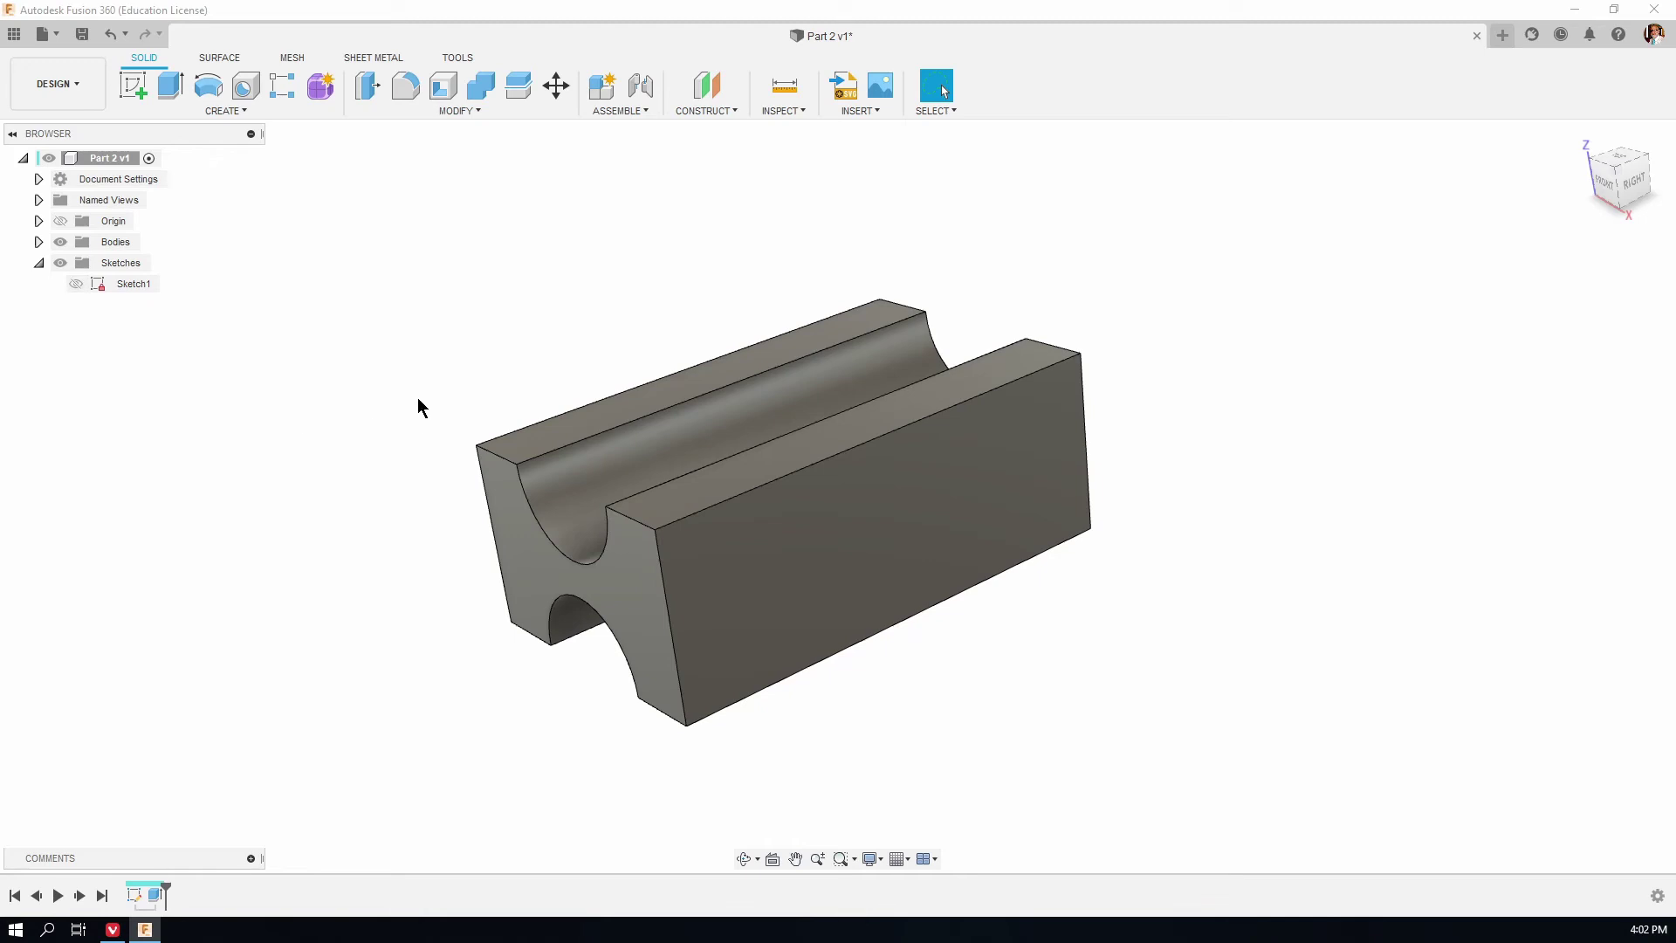
Save the finished part as a new version with the description User Saved, and close the document.
{"action": "left_click", "coordinate": [745, 866]}
{"action": "left_click_drag", "start_coordinate": [853, 695], "coordinate": [532, 349]}
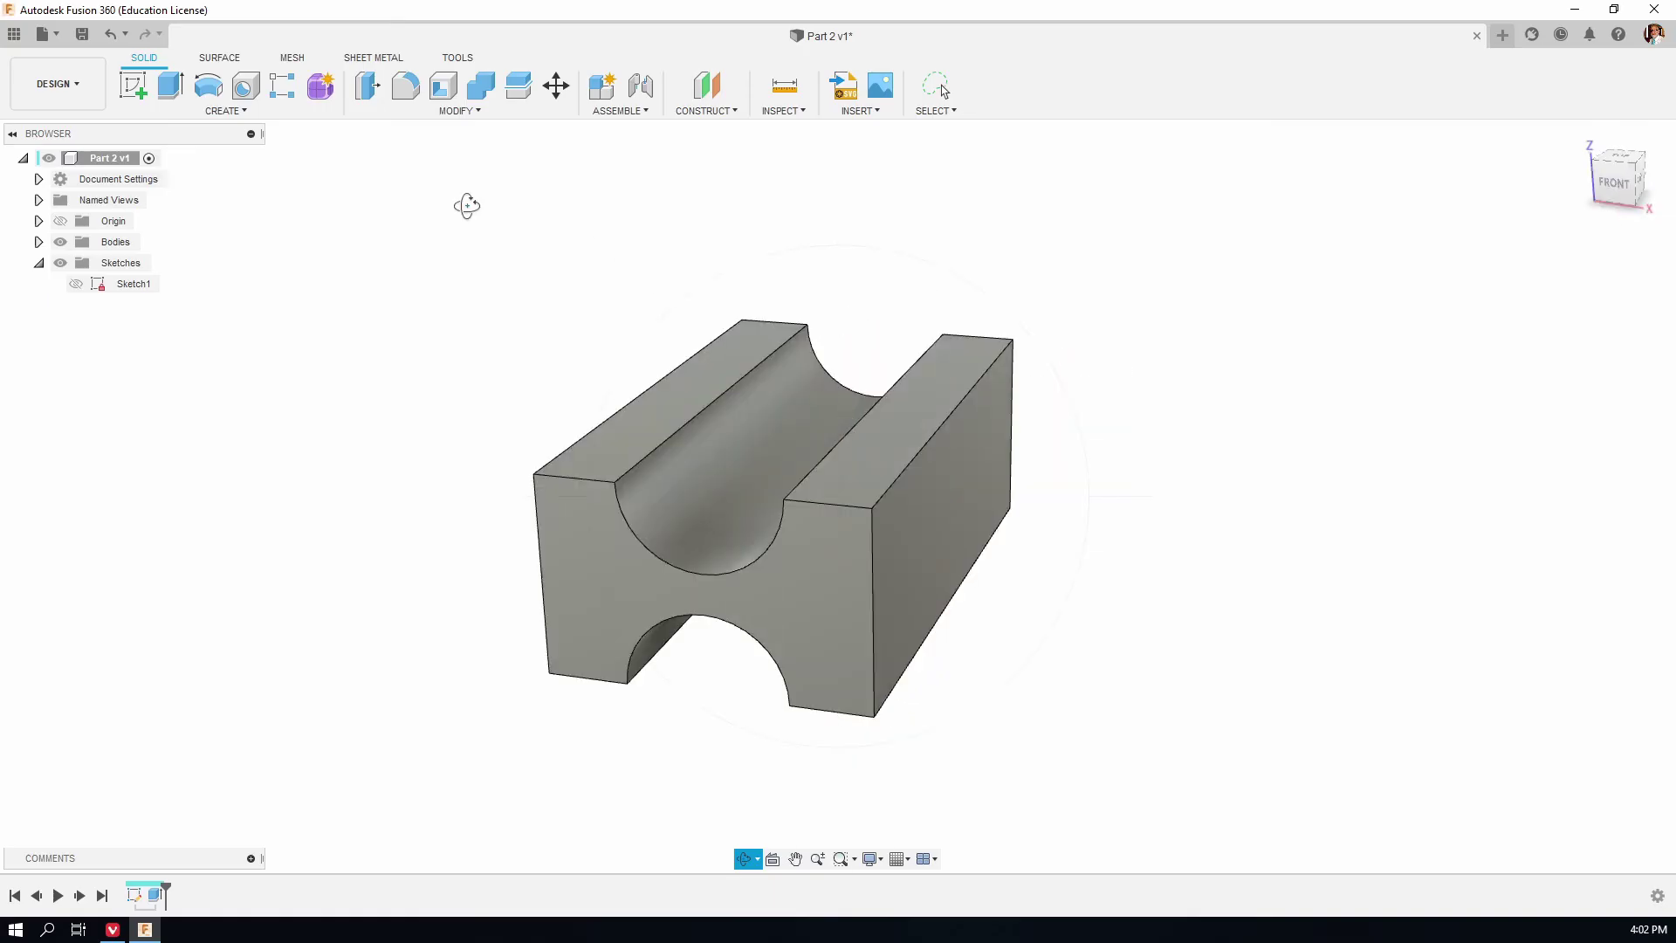
{"action": "left_click", "coordinate": [84, 36]}
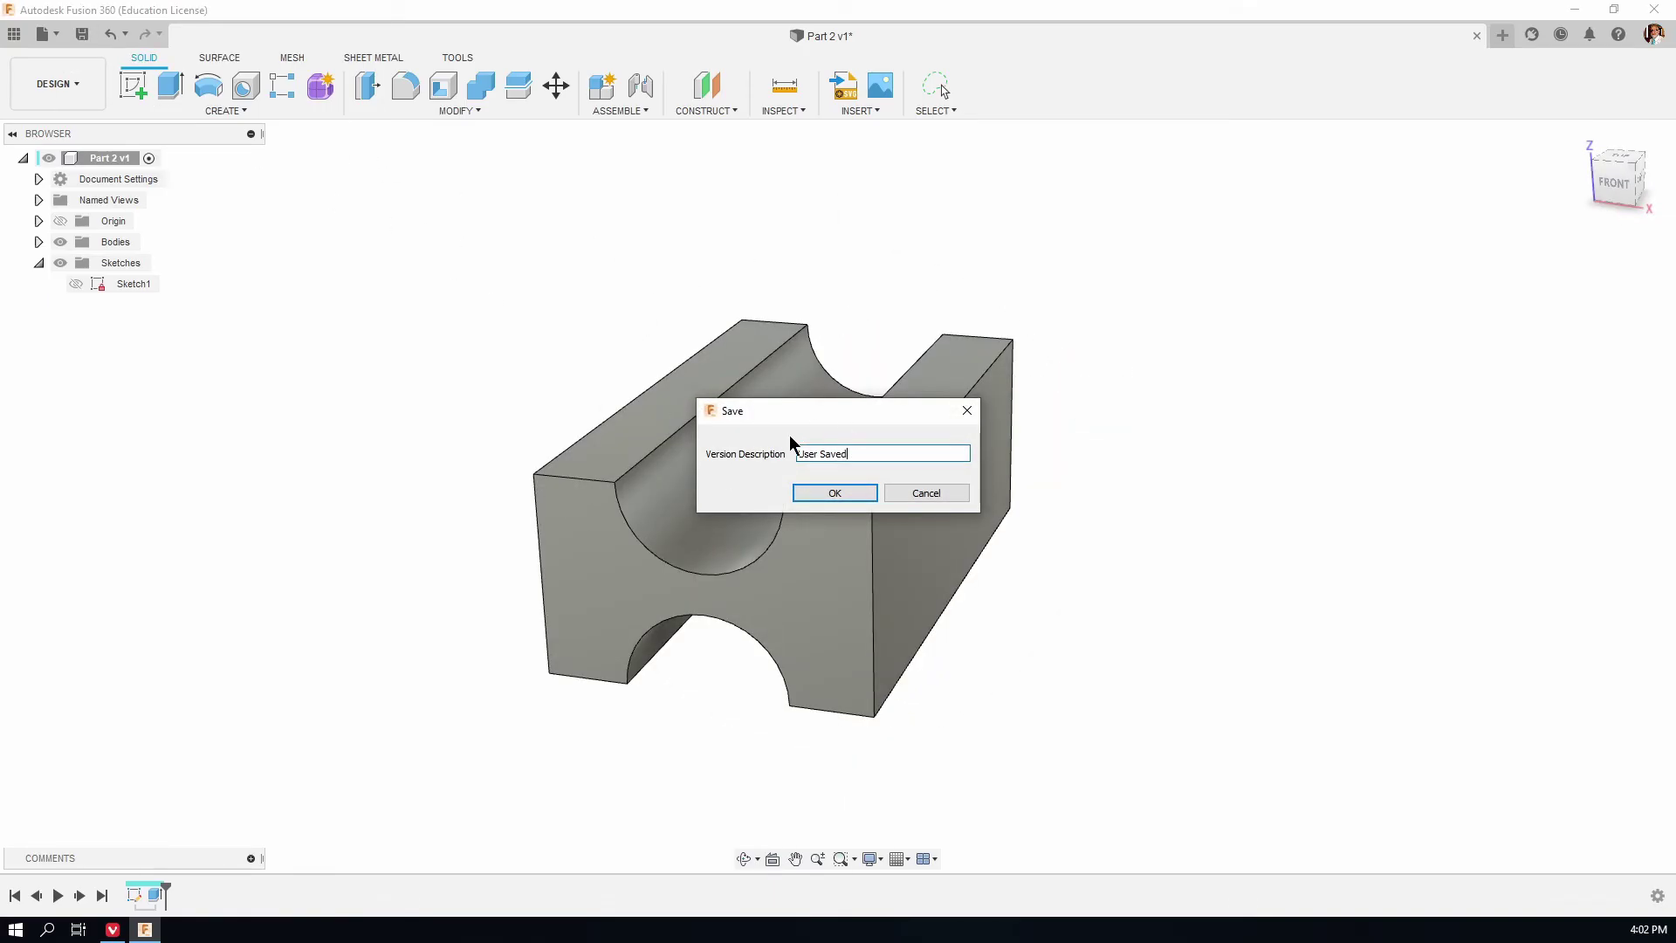
{"action": "left_click", "coordinate": [831, 494]}
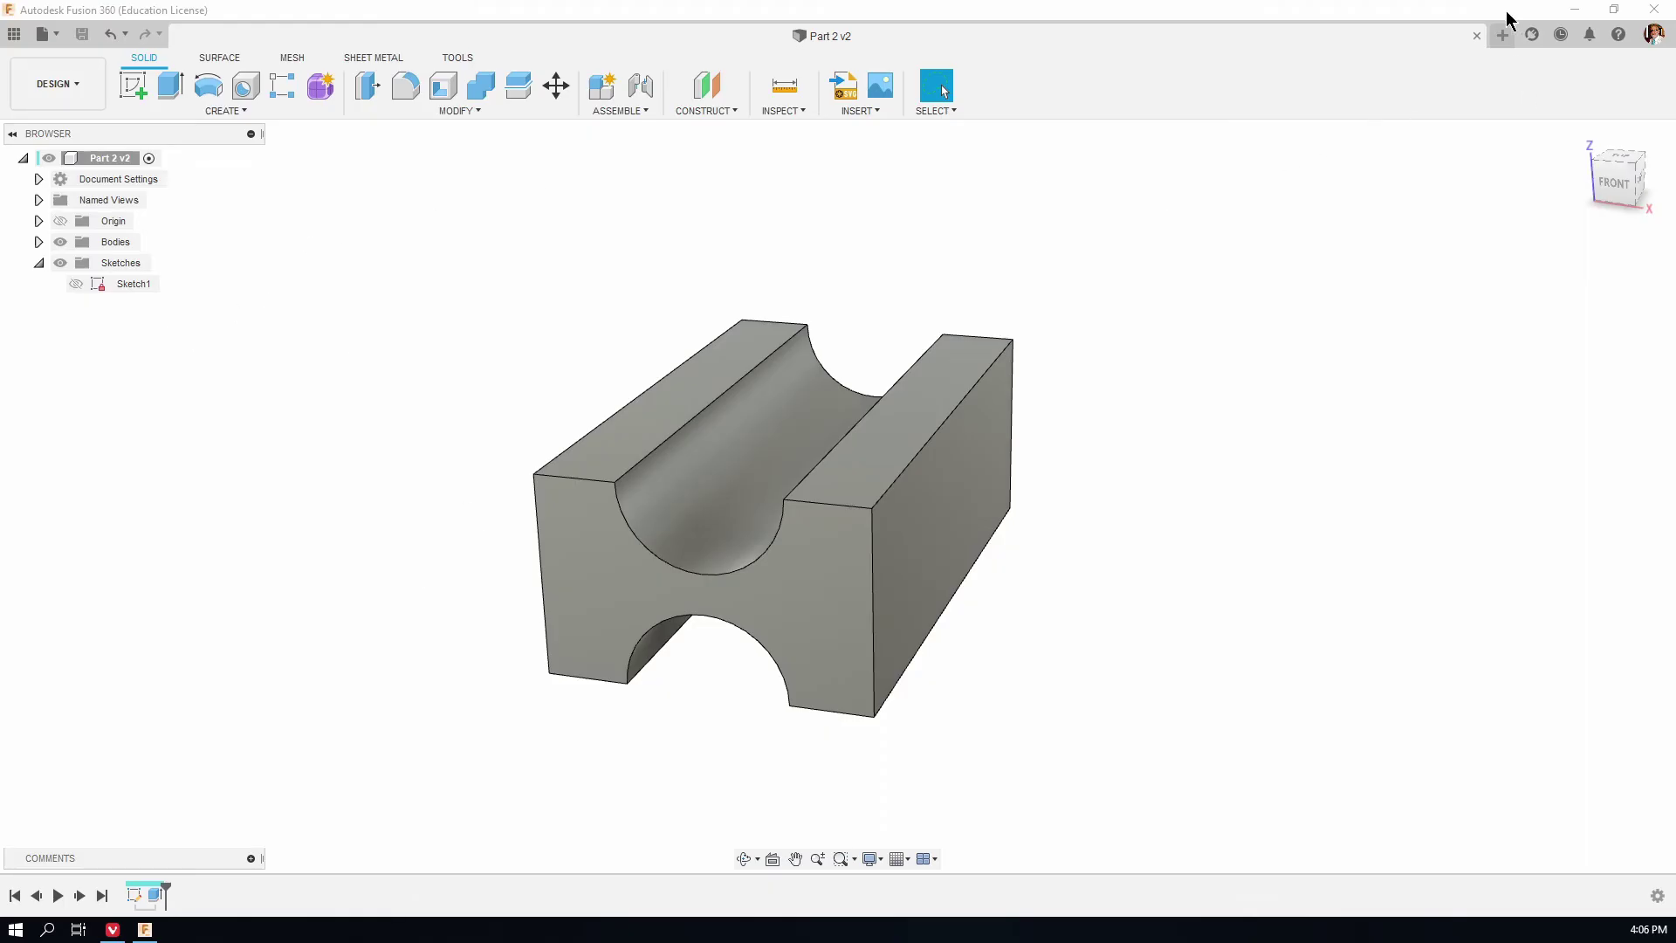
{"action": "left_click", "coordinate": [1477, 34]}
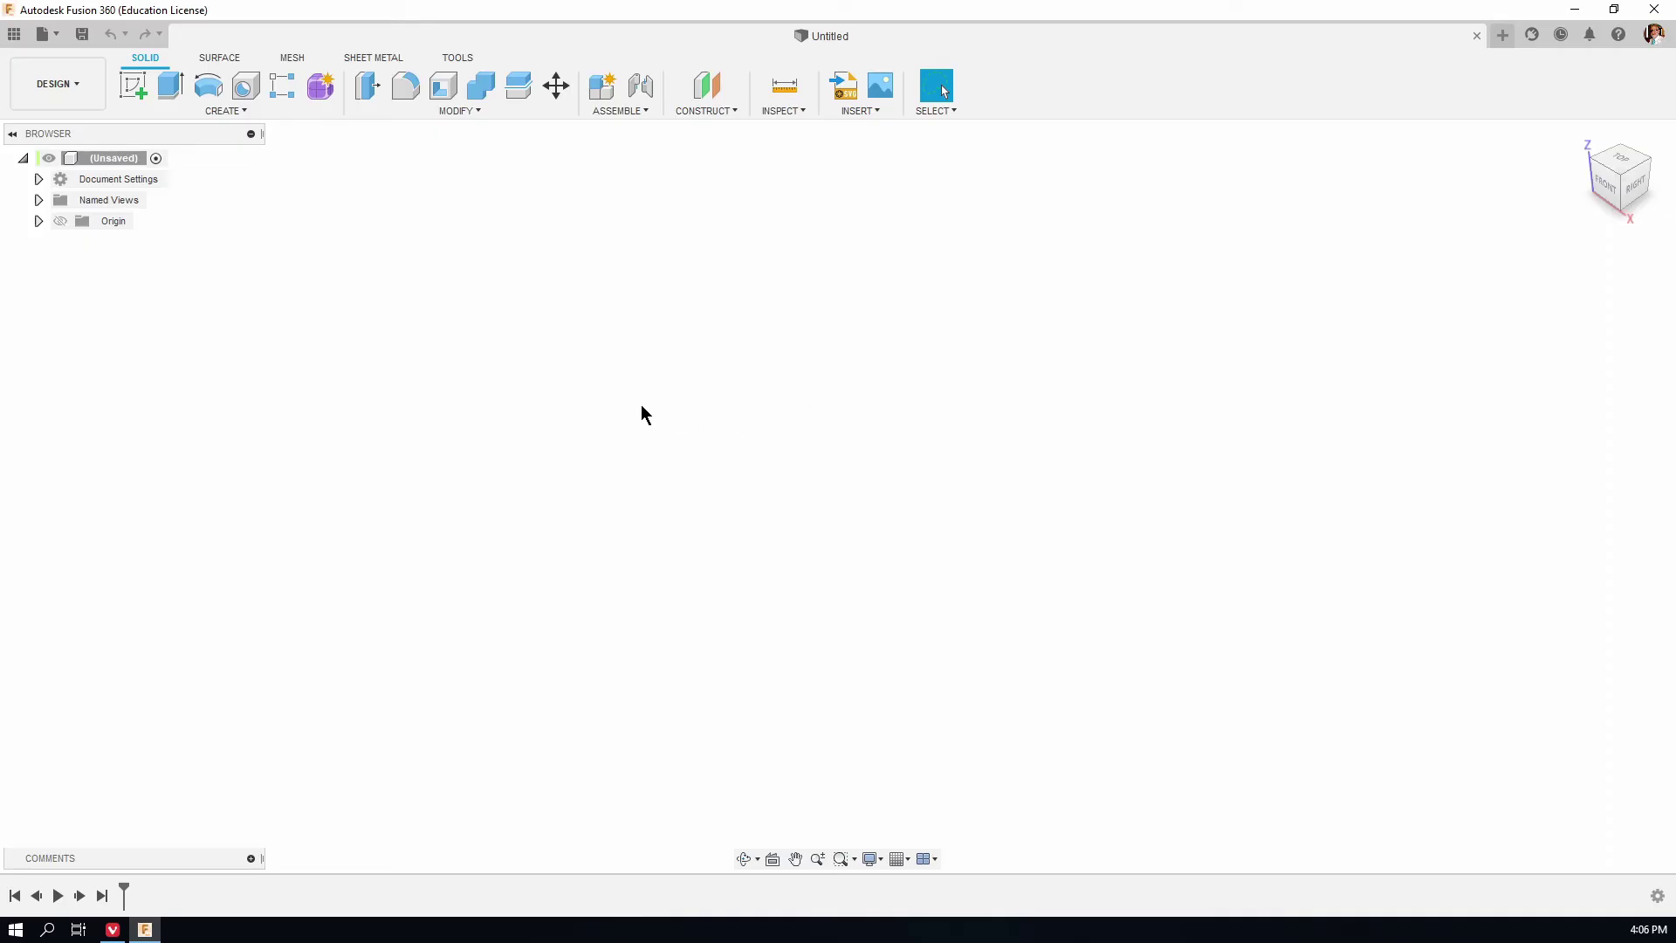
{"action": "left_click", "coordinate": [229, 110]}
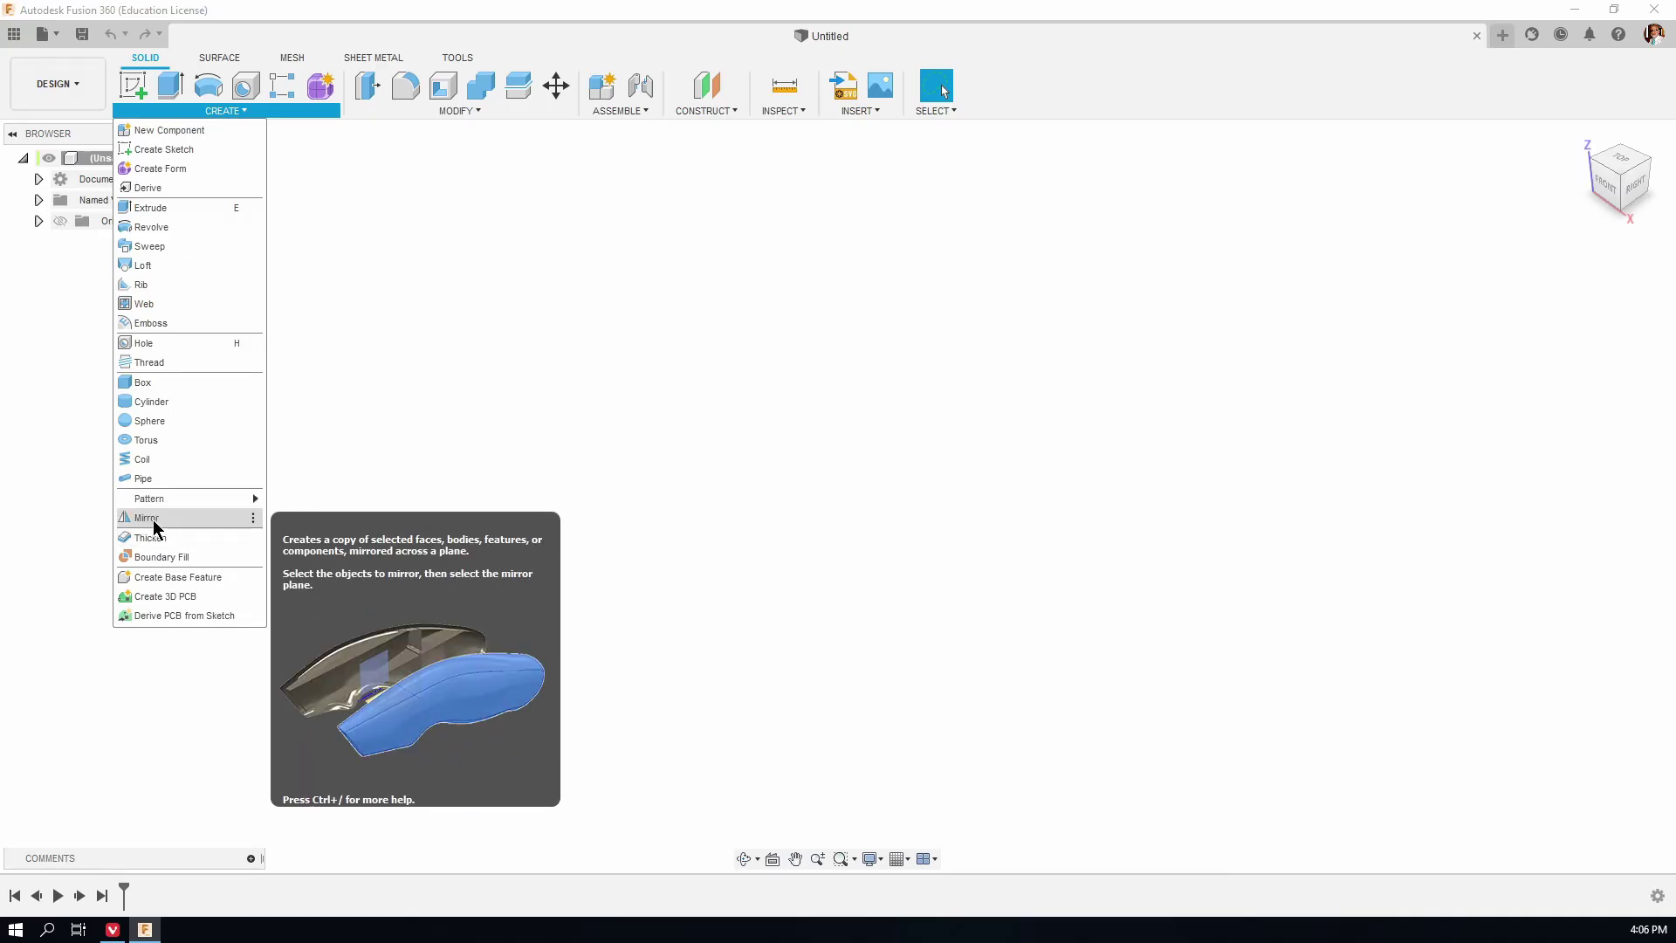
{"action": "left_click", "coordinate": [521, 395]}
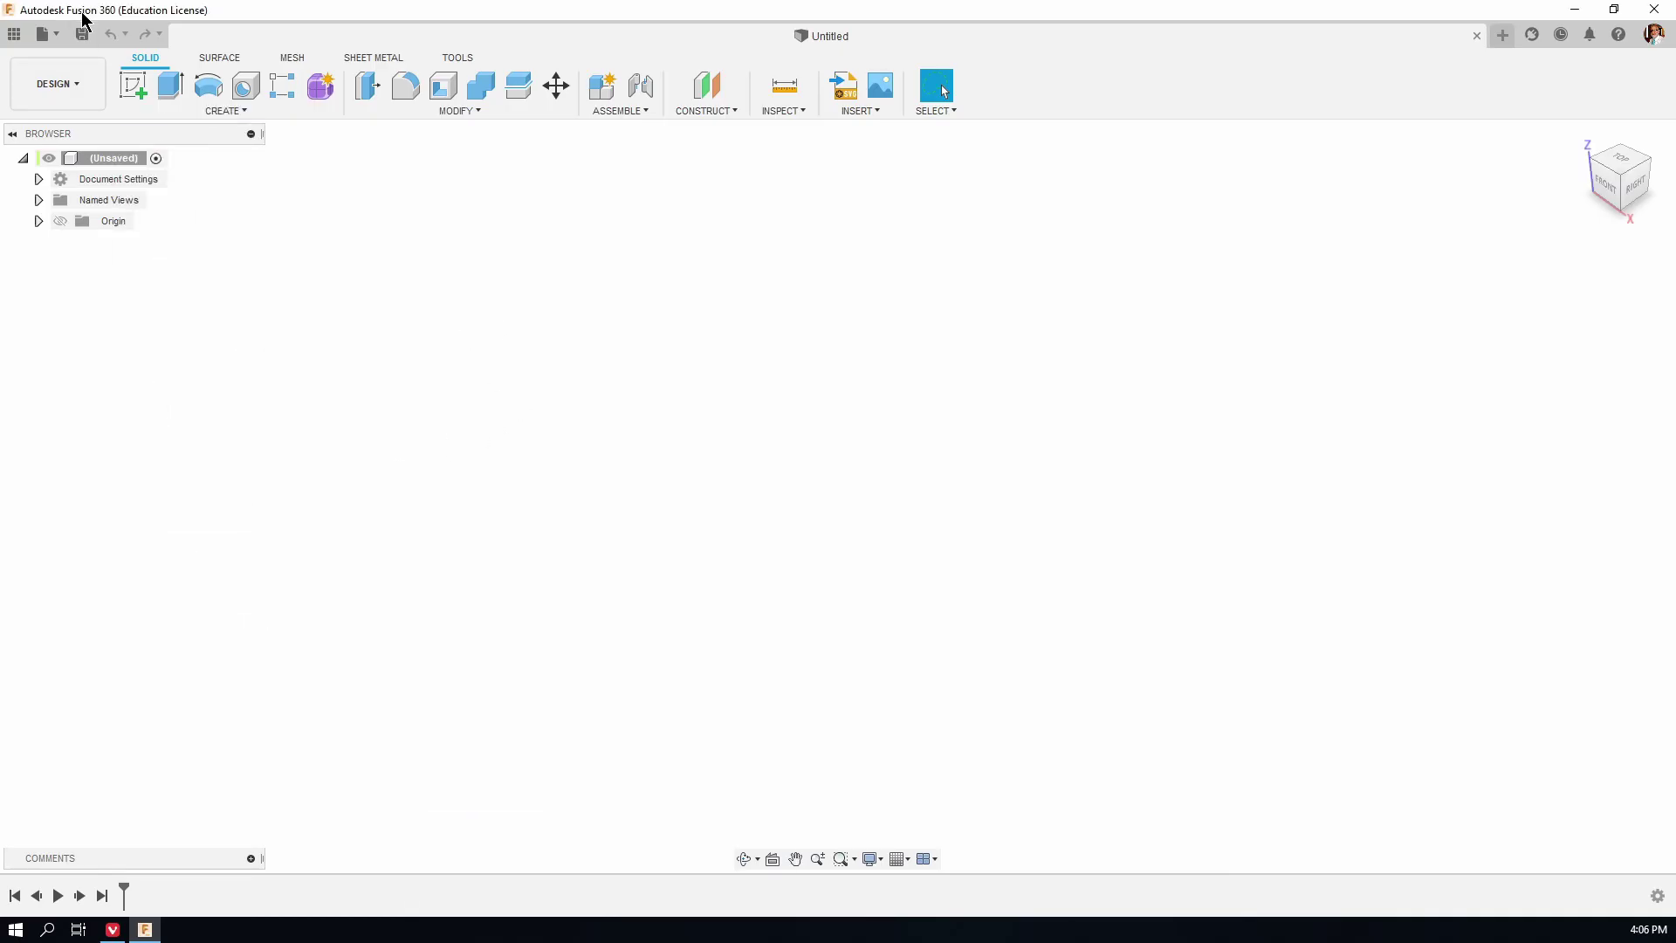
Save the untitled design as Part 2 in the 16 Parts location.
{"action": "left_click", "coordinate": [82, 33]}
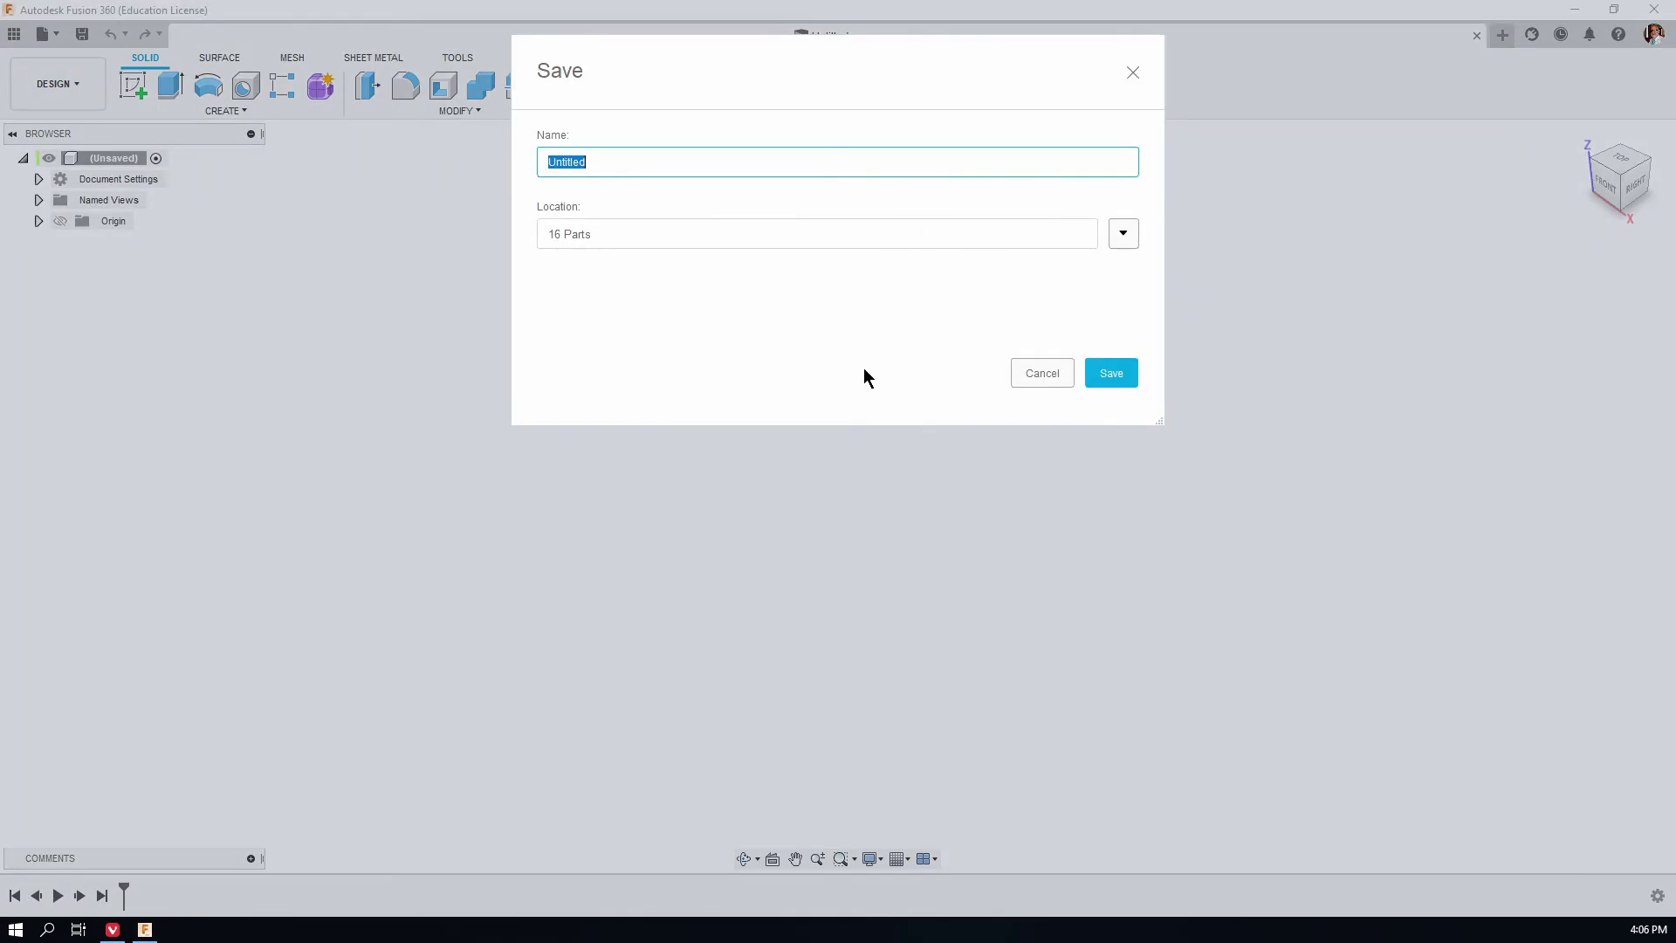
{"action": "type", "text": "Par"}
{"action": "left_click", "coordinate": [1111, 376]}
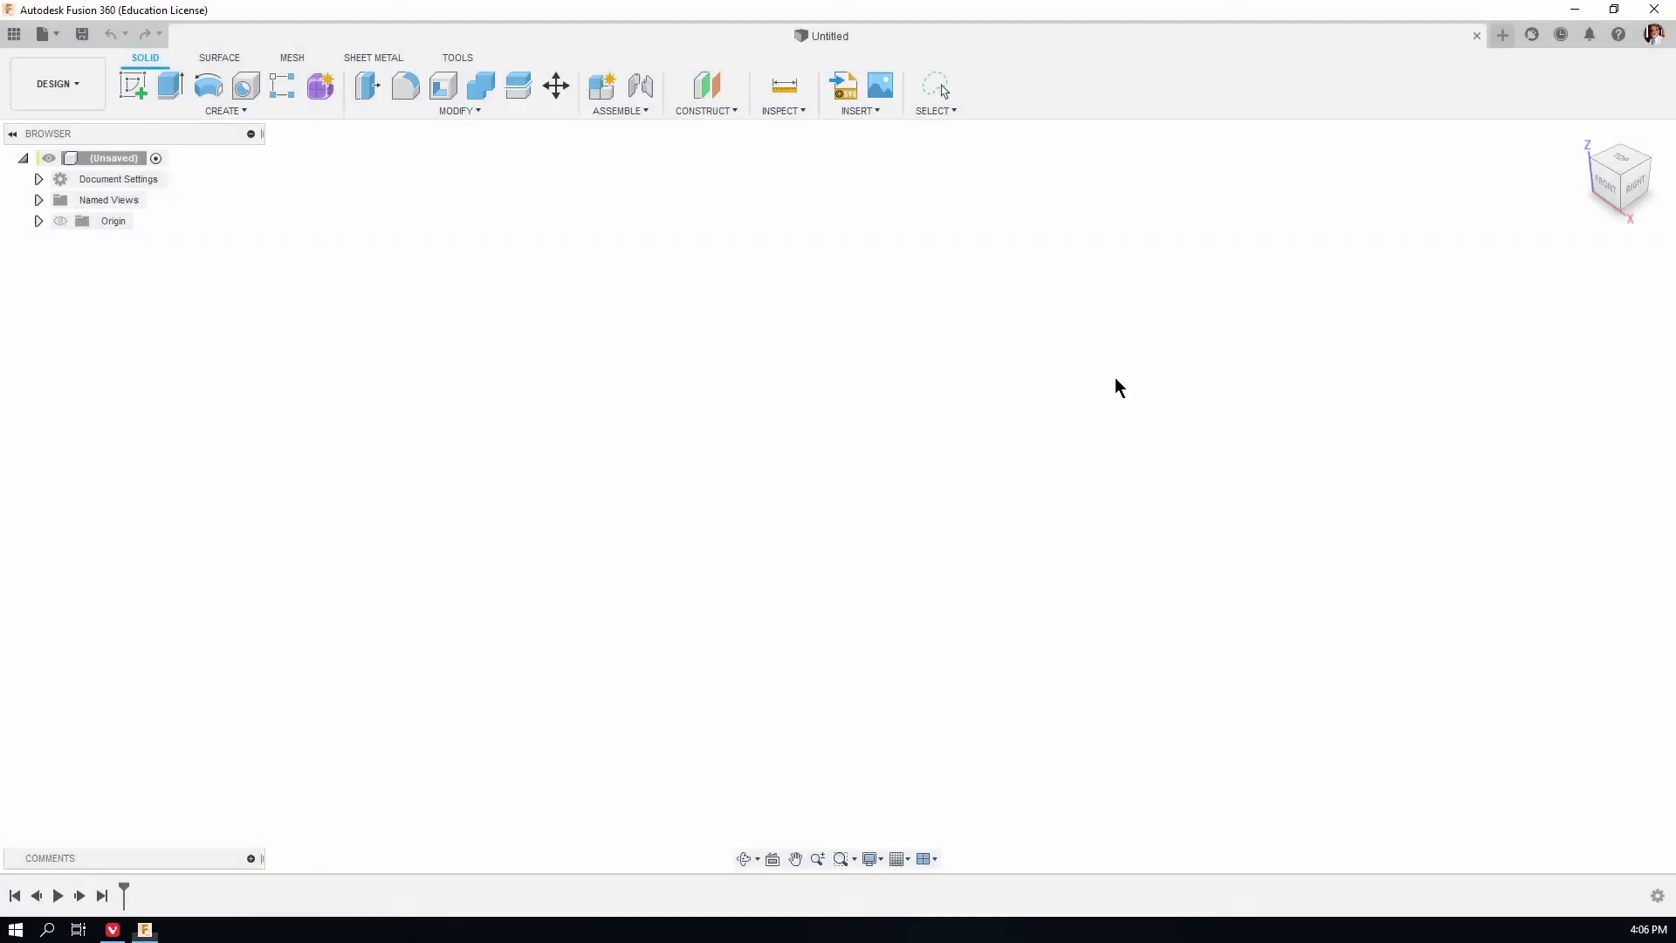
Show the origin geometry and start a sketch on the front (XZ) origin plane.
{"action": "left_click", "coordinate": [60, 221]}
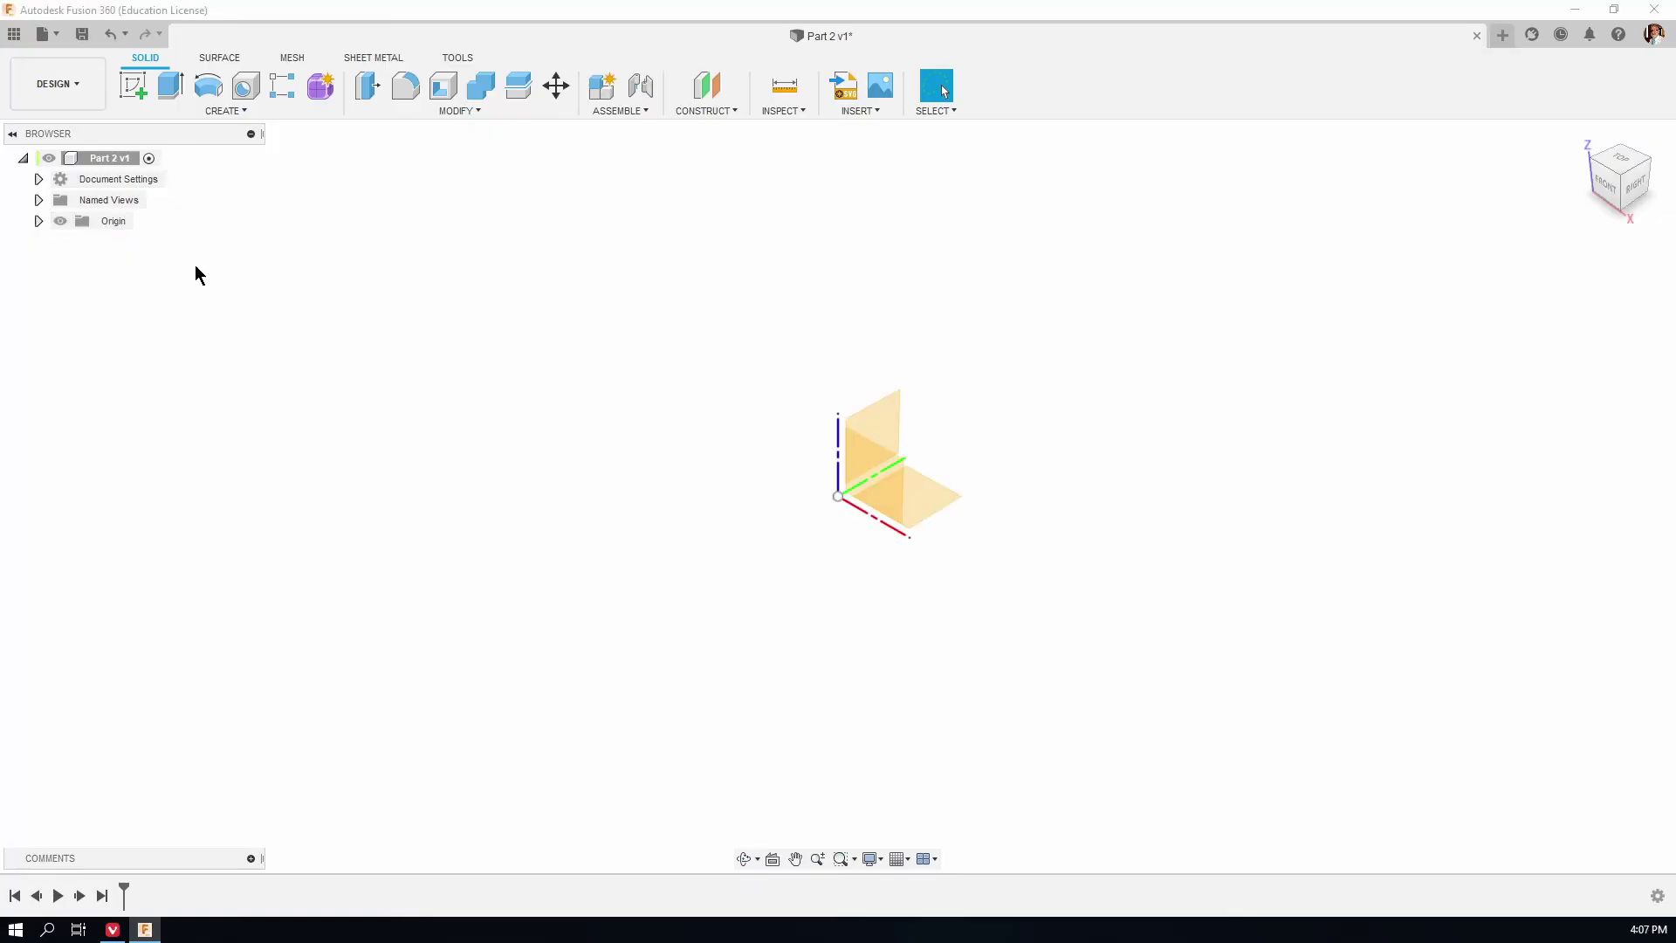
{"action": "left_click", "coordinate": [133, 84]}
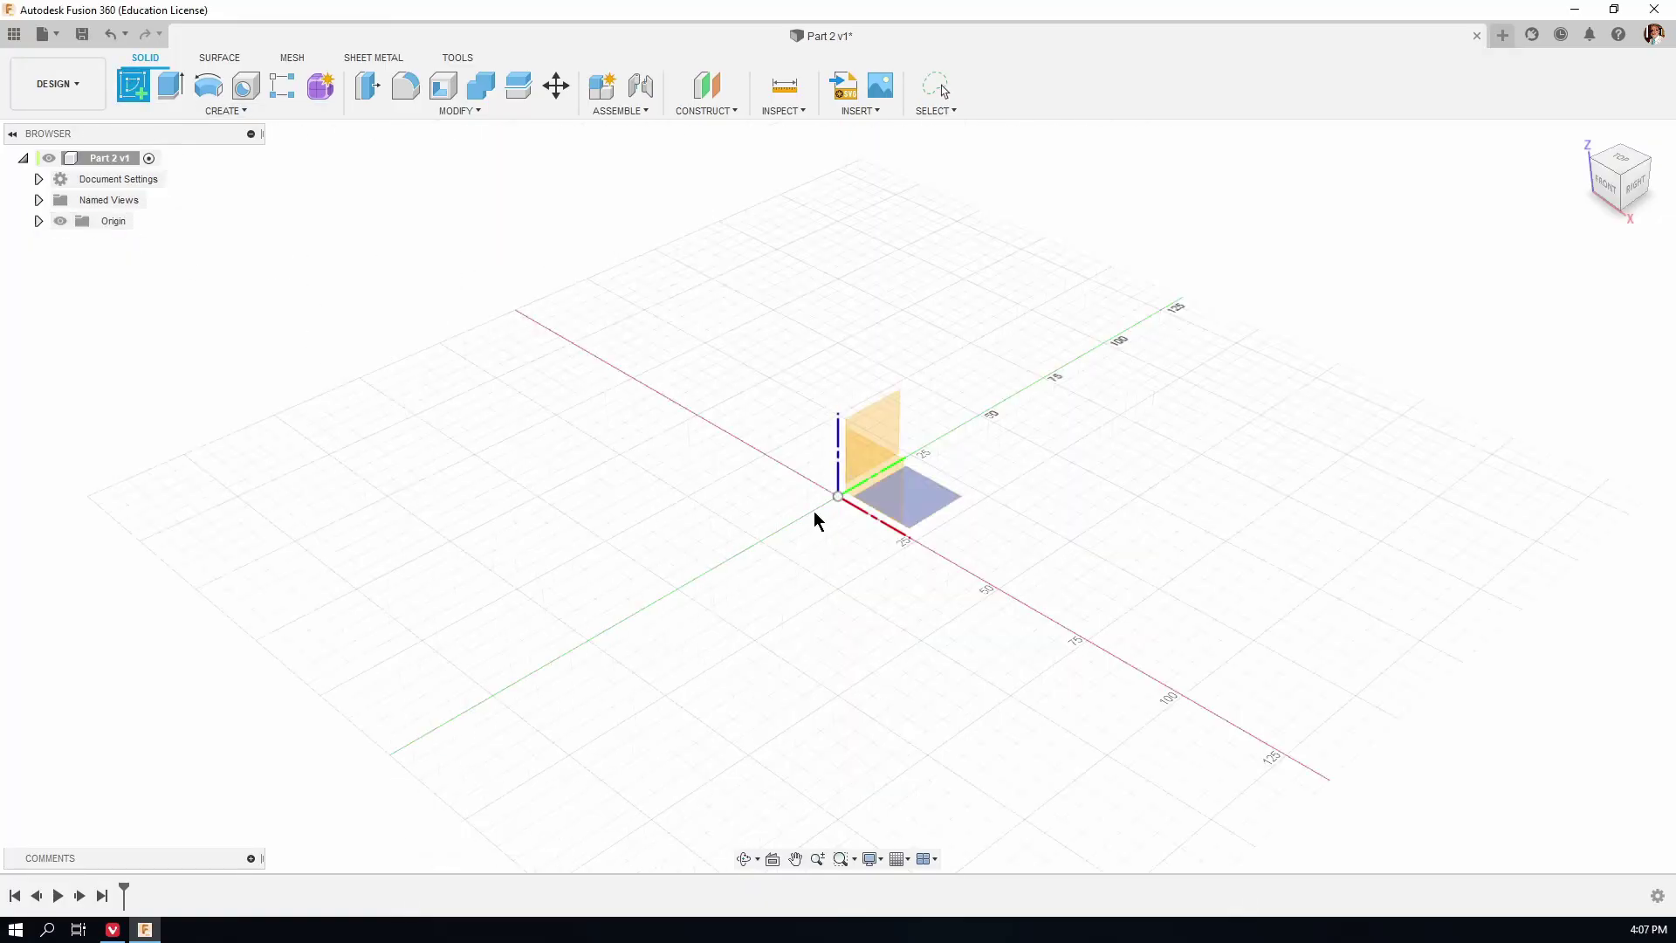
{"action": "left_click", "coordinate": [873, 473]}
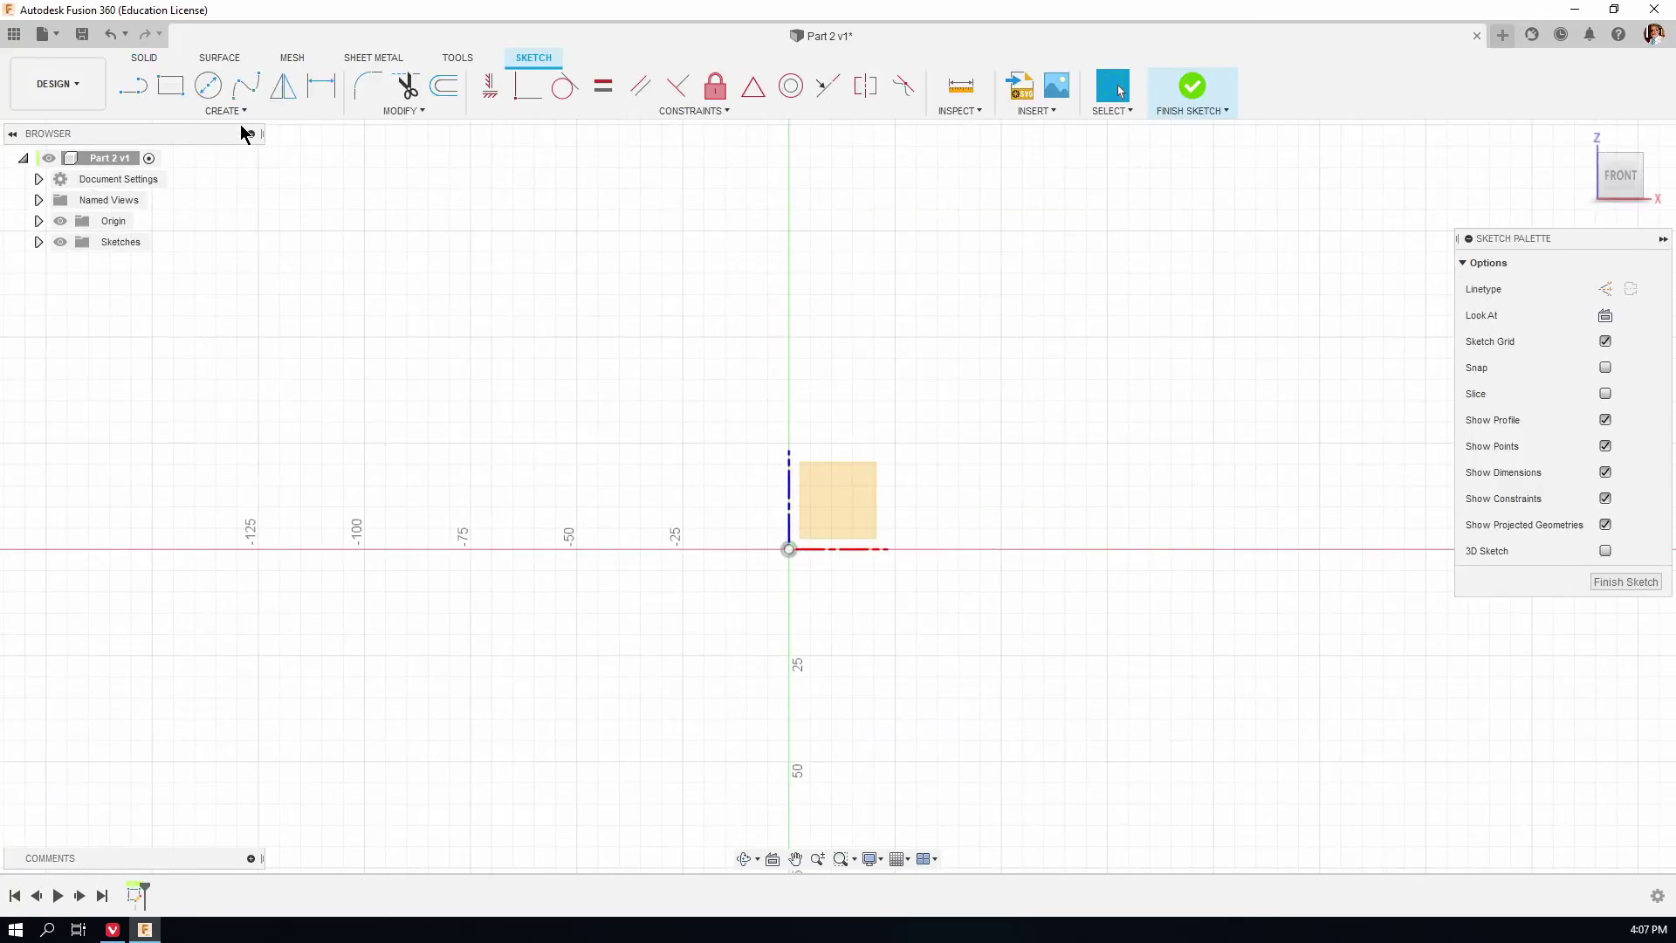
Draw a horizontal line about 93 mm long above the origin and a perpendicular vertical line about 85 mm long crossing it.
{"action": "left_click", "coordinate": [130, 75]}
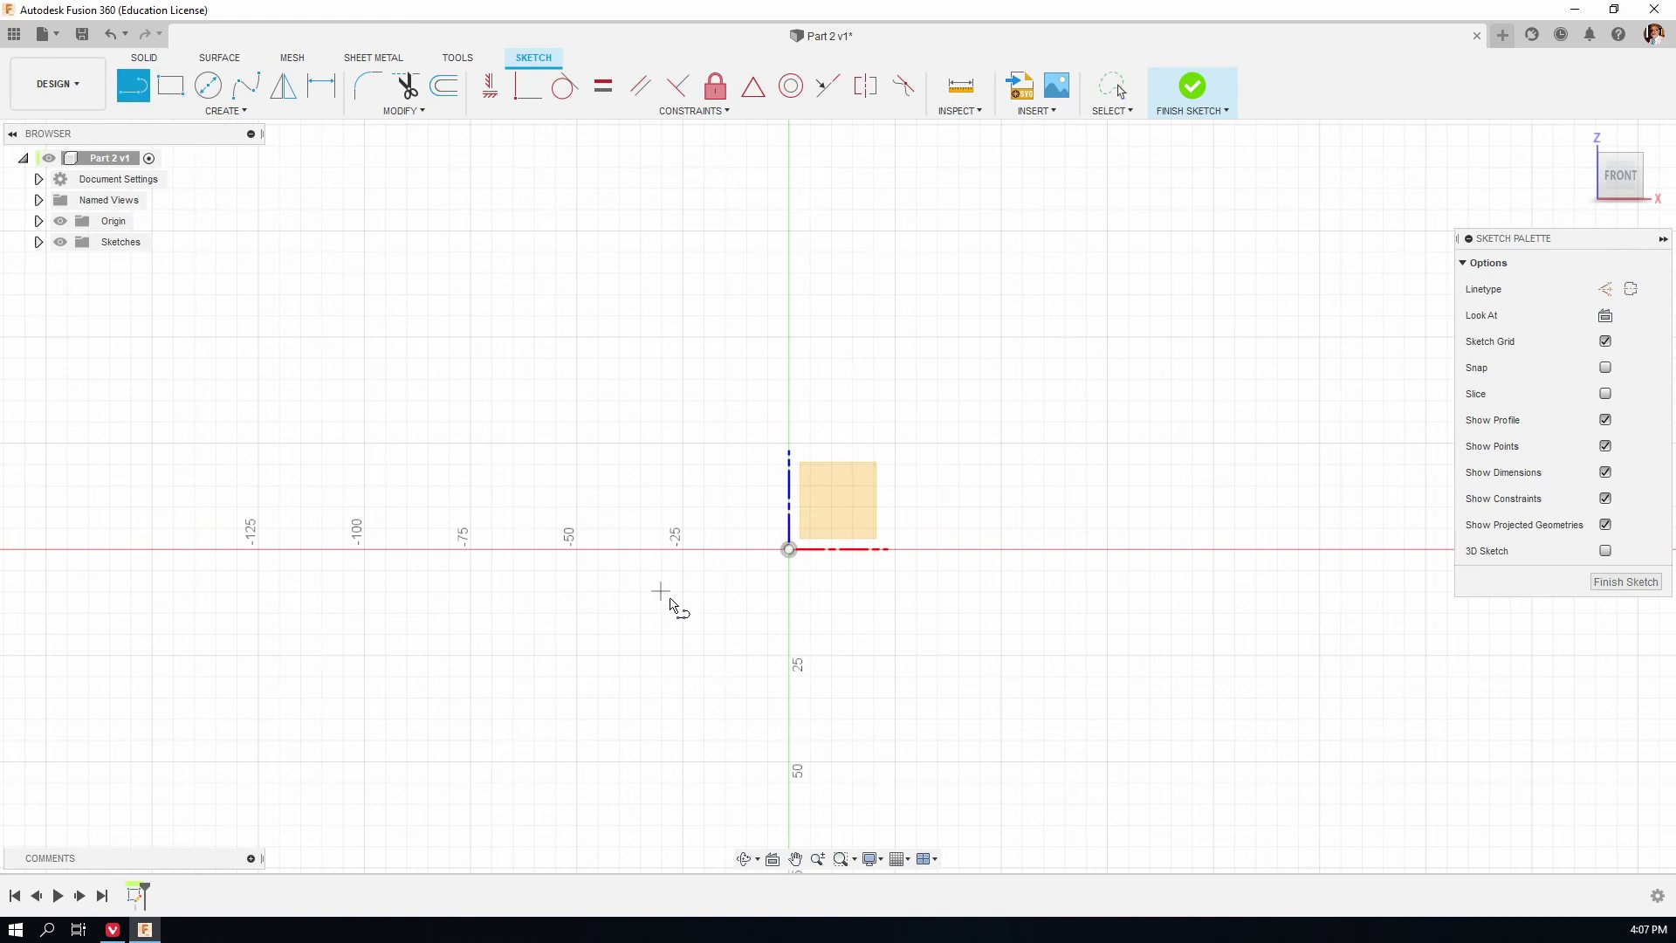
{"action": "left_click", "coordinate": [639, 460]}
{"action": "left_click", "coordinate": [1031, 460]}
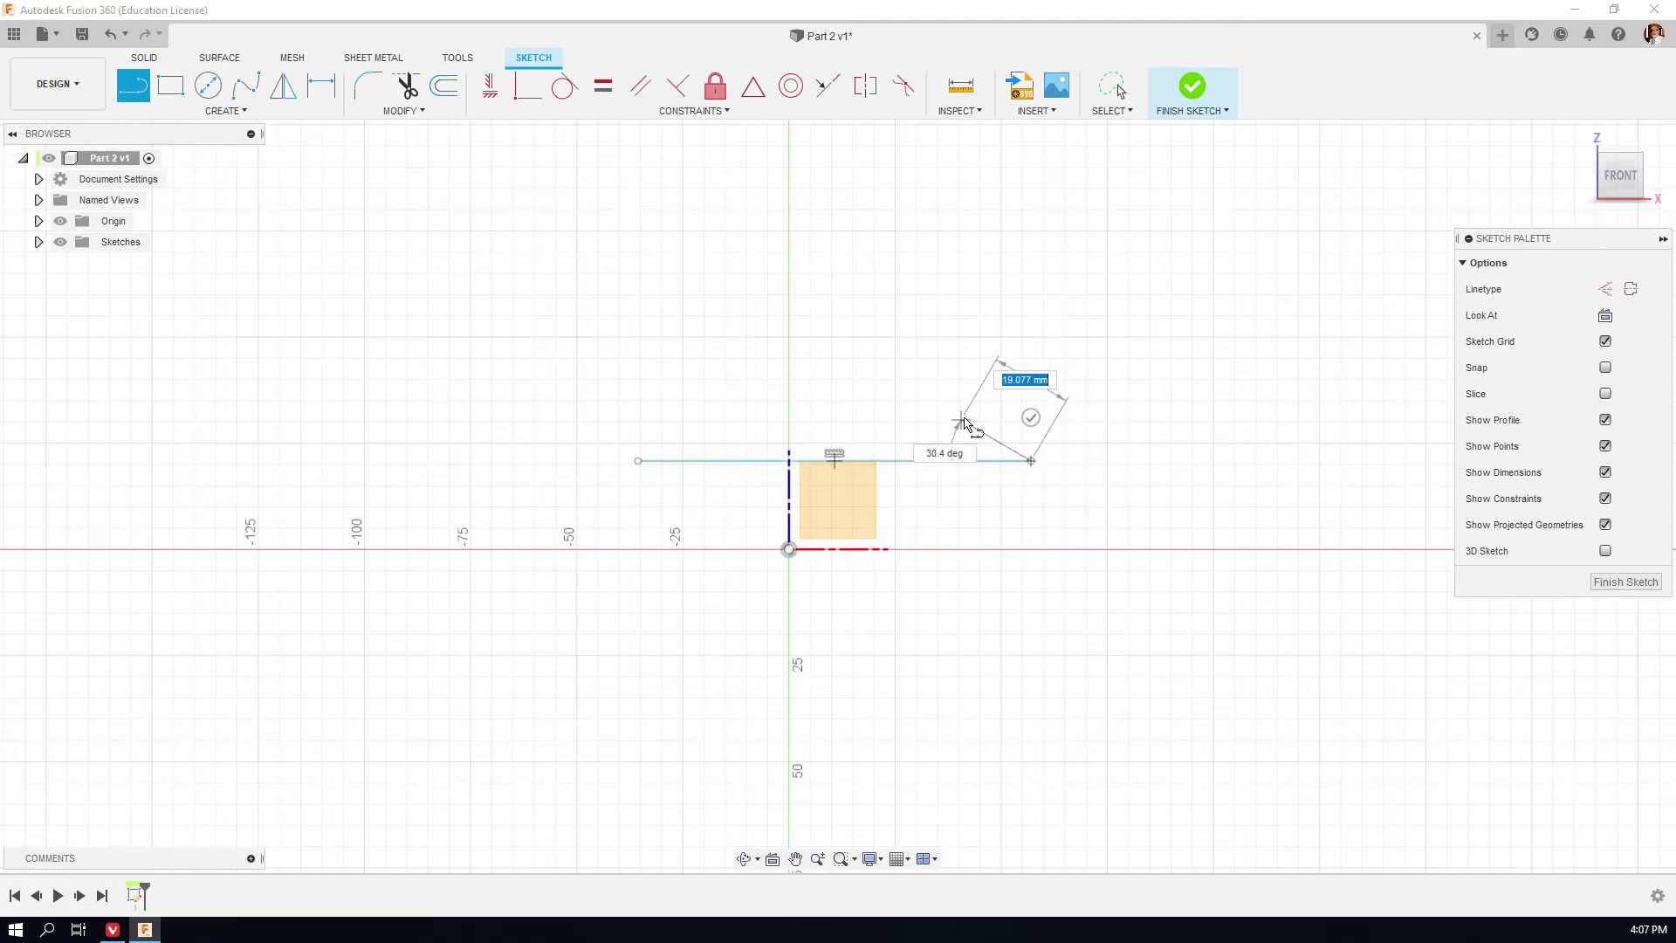
{"action": "key", "text": "Escape"}
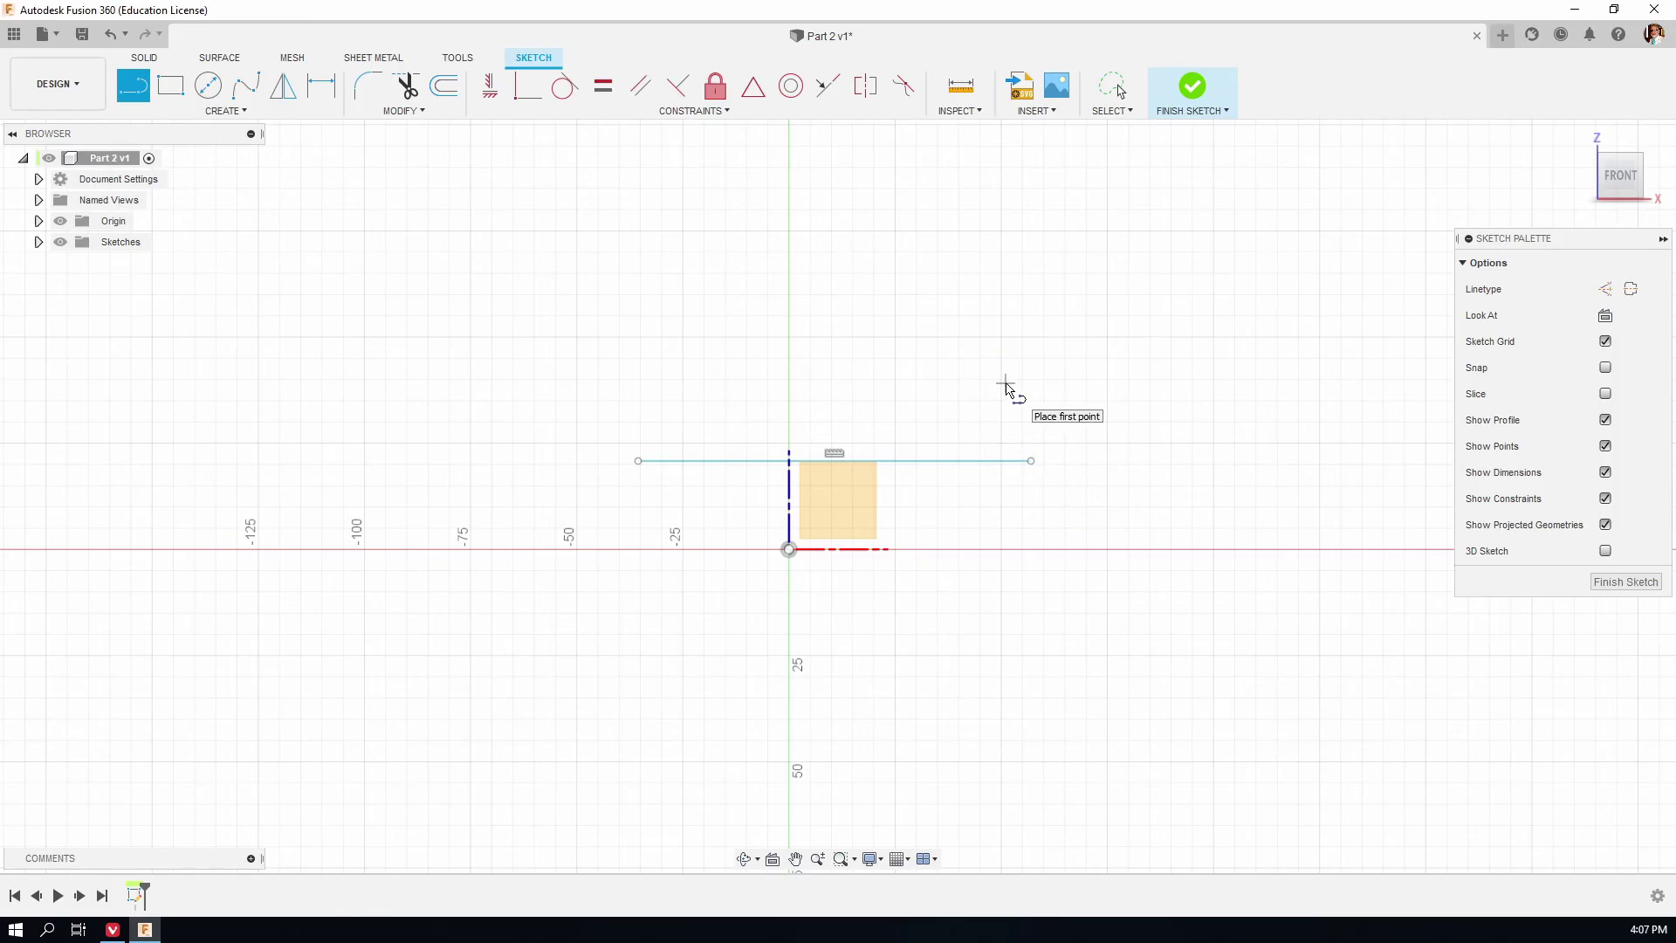
{"action": "left_click", "coordinate": [752, 333]}
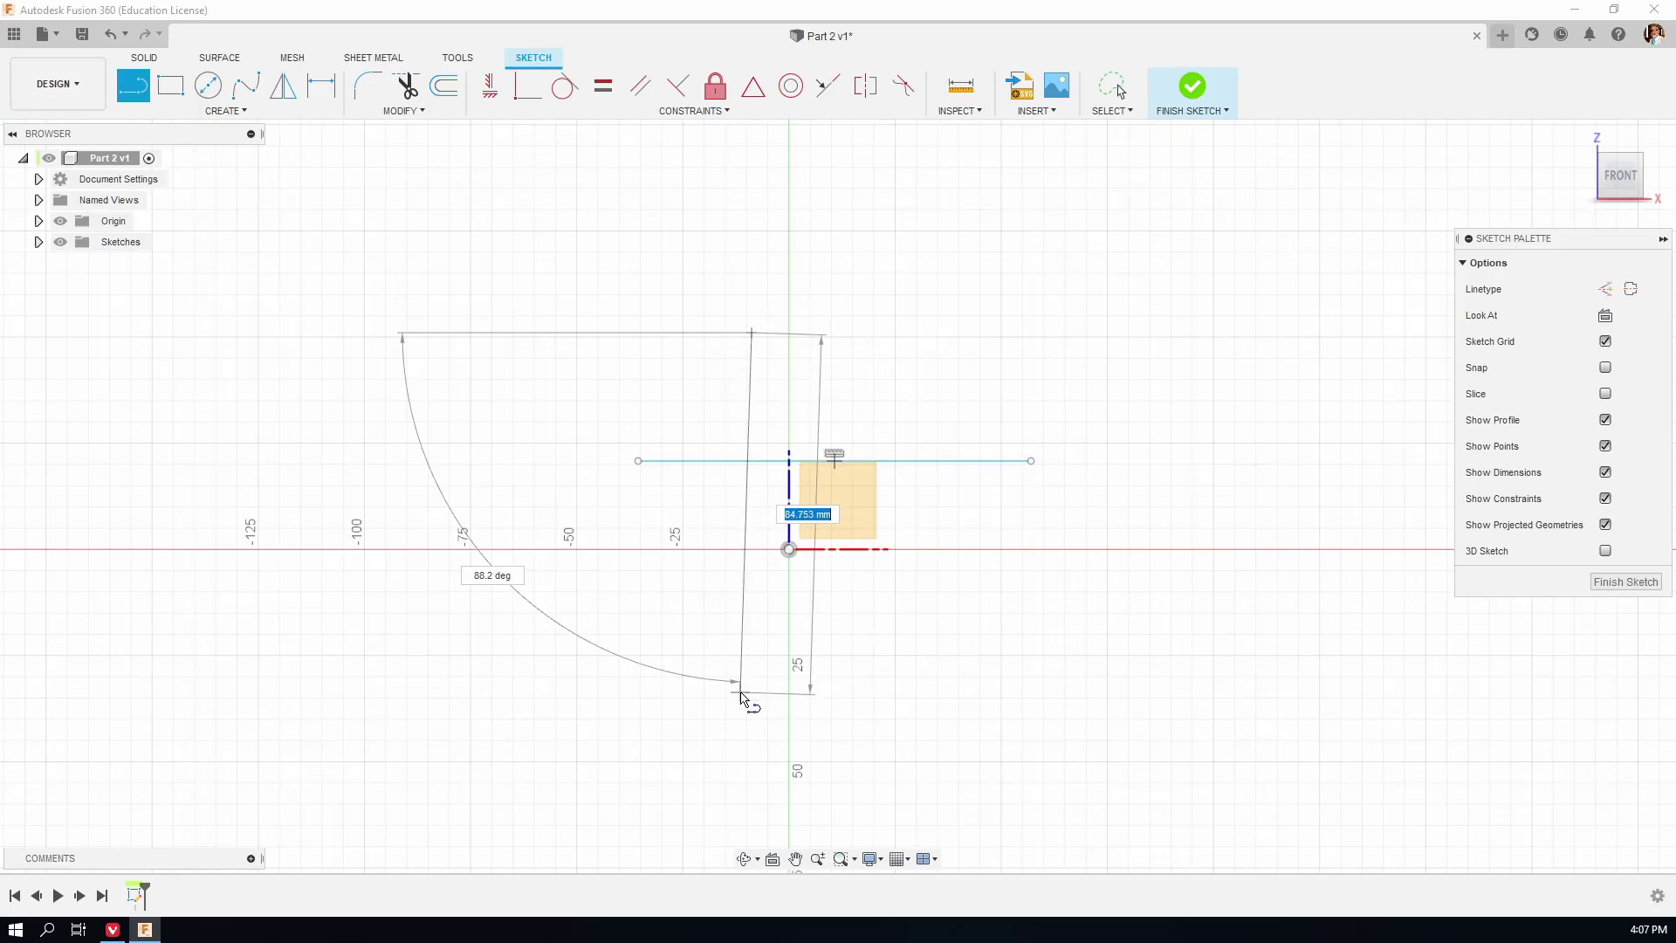
{"action": "left_click", "coordinate": [751, 693]}
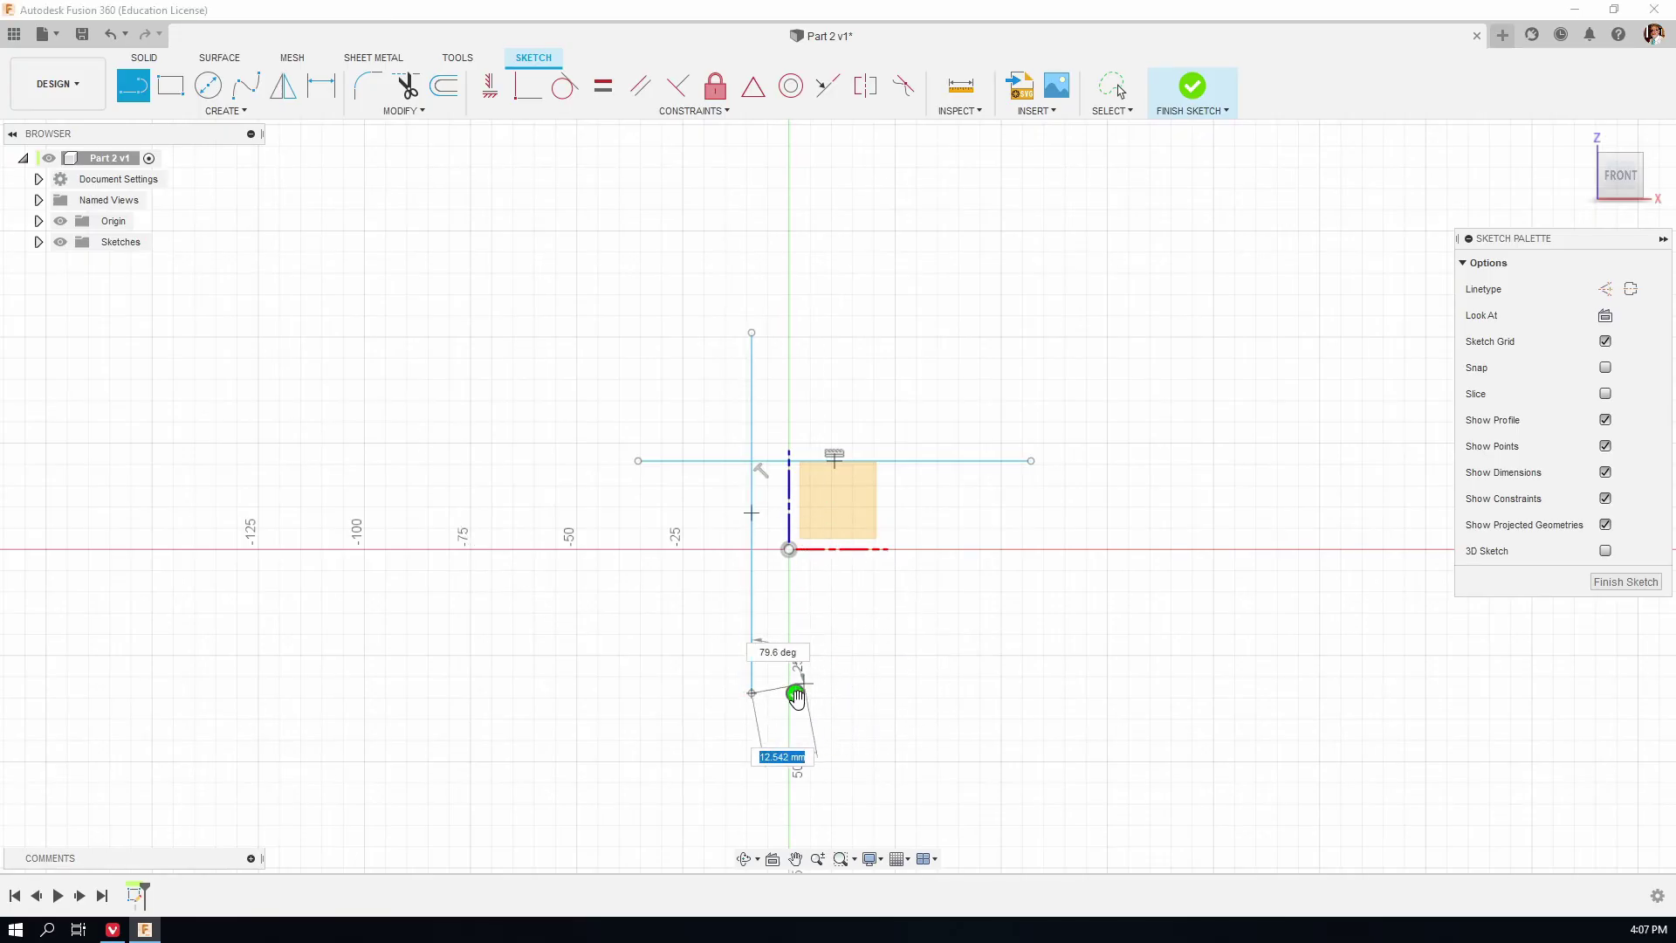
{"action": "key", "text": "Escape"}
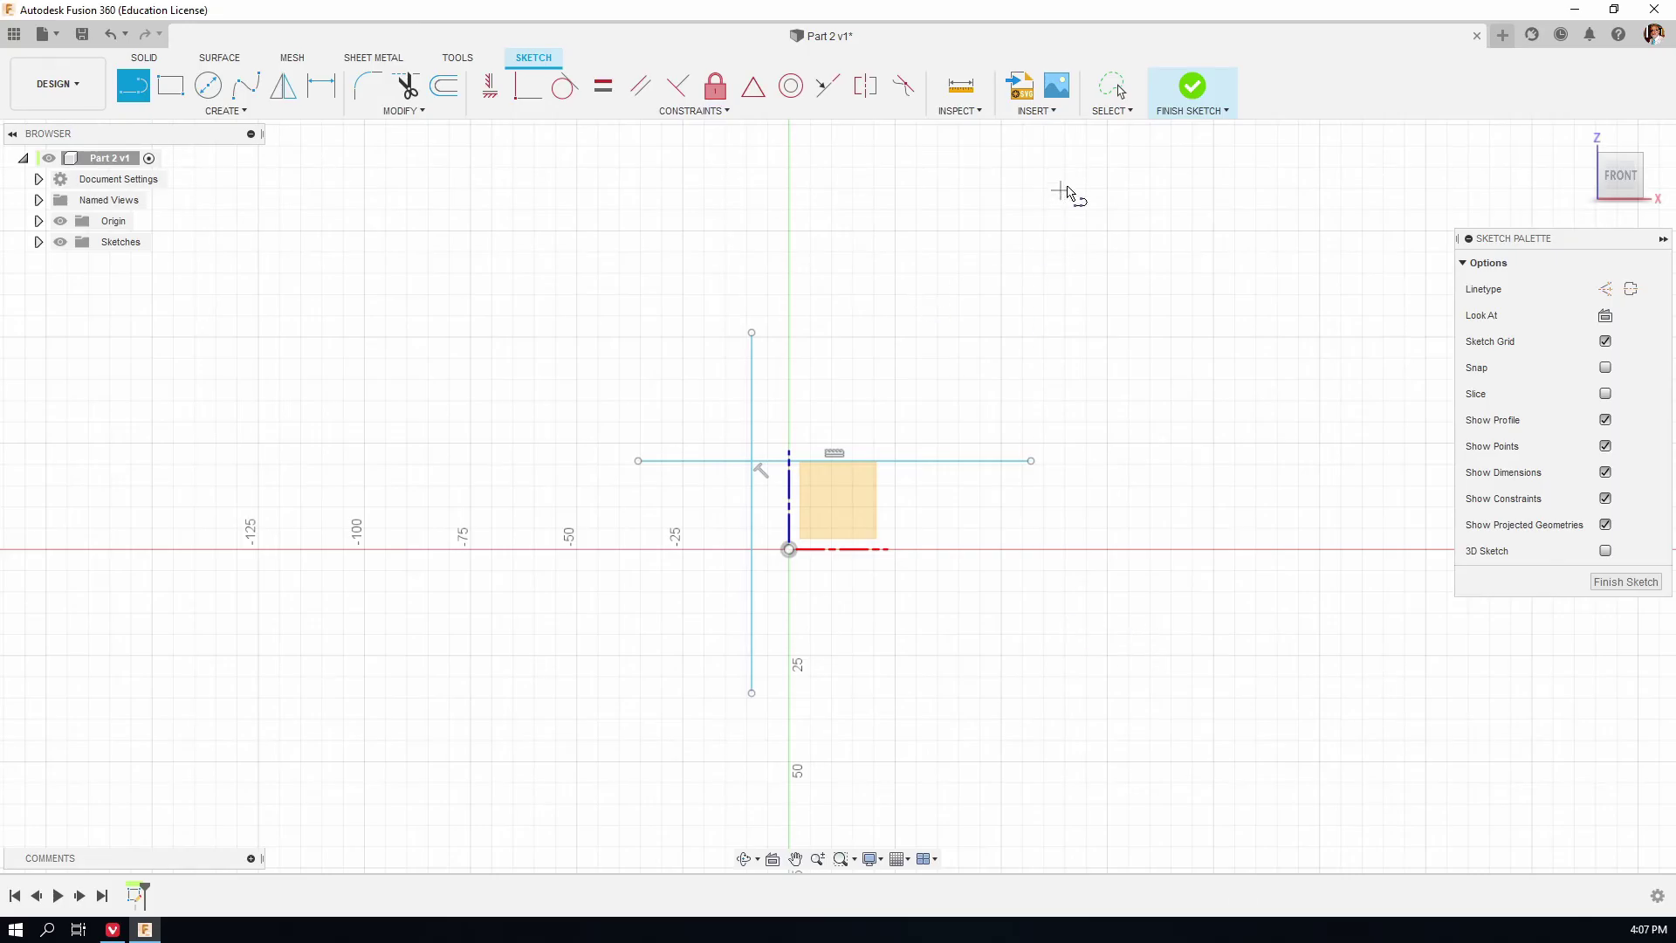
{"action": "left_click", "coordinate": [1112, 85]}
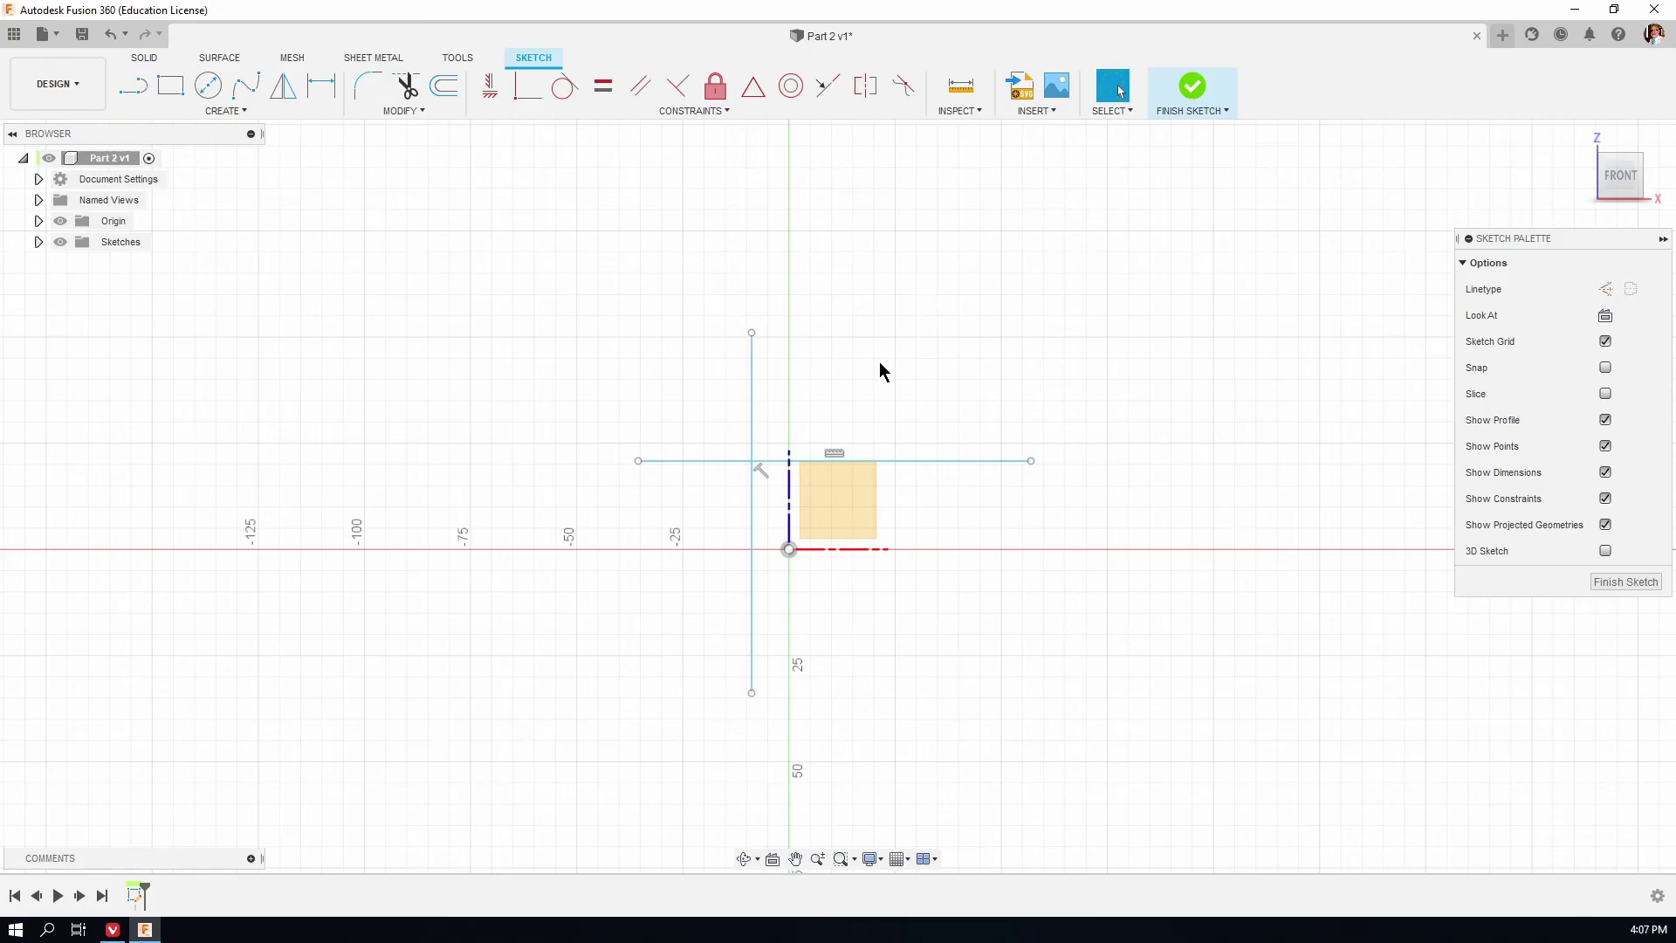
{"action": "left_click", "coordinate": [753, 374]}
{"action": "left_click", "coordinate": [926, 341]}
{"action": "left_click", "coordinate": [969, 460]}
{"action": "left_click", "coordinate": [756, 389]}
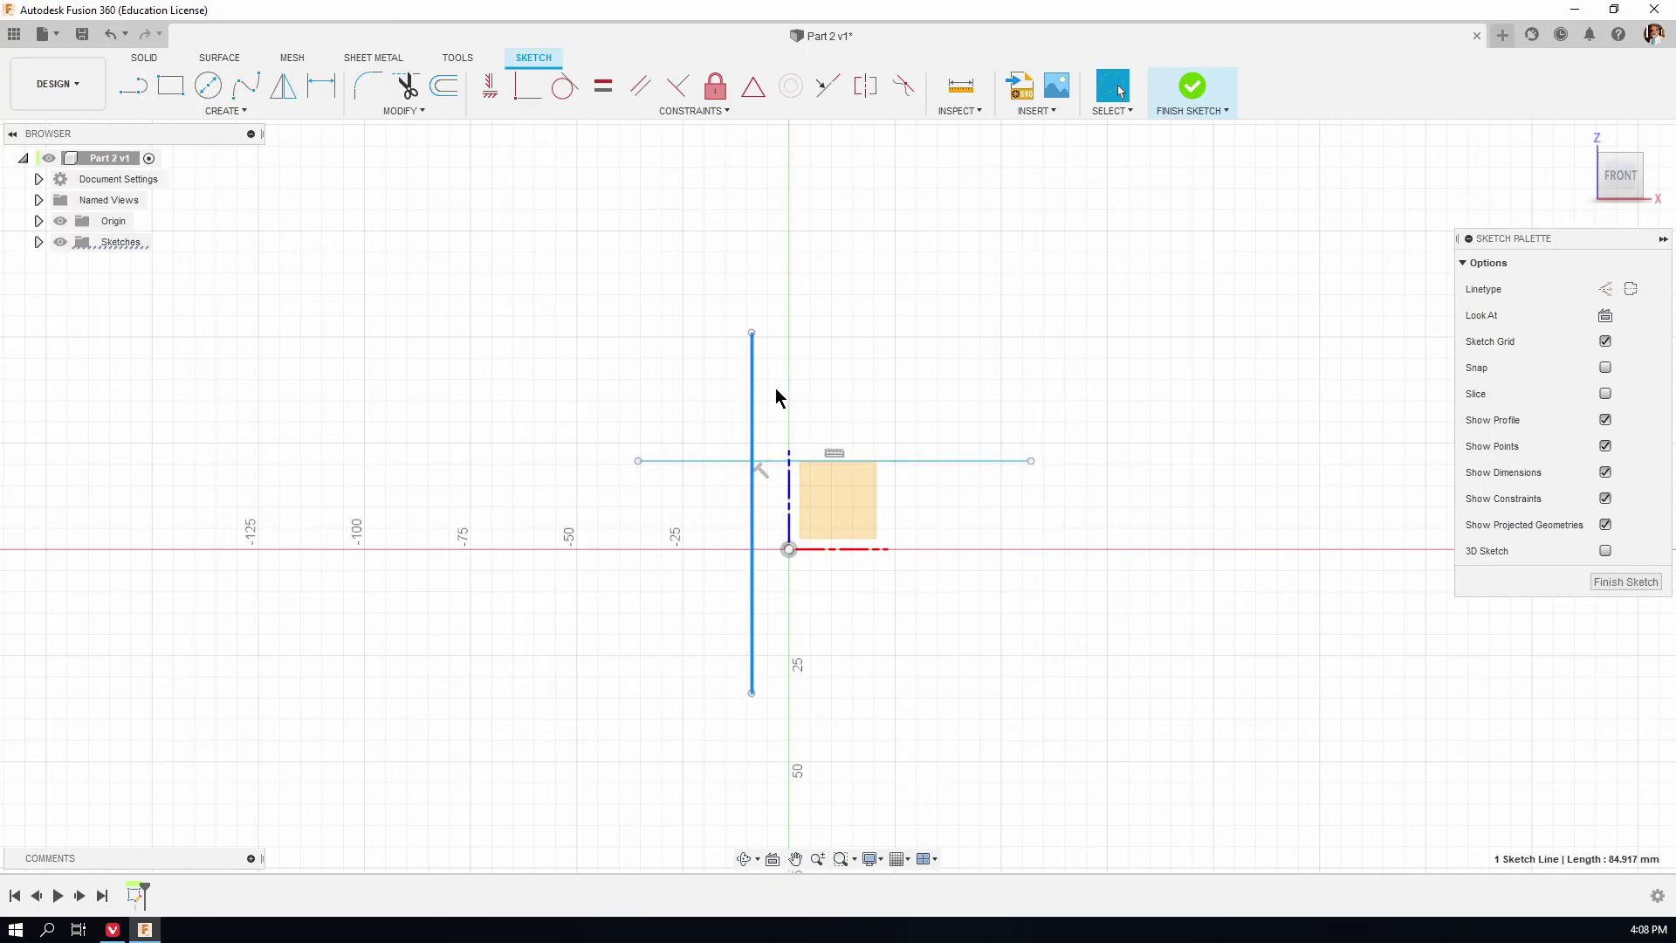
{"action": "left_click", "coordinate": [957, 460], "text": "shift"}
{"action": "left_click", "coordinate": [947, 348]}
{"action": "left_click", "coordinate": [753, 380]}
{"action": "left_click", "coordinate": [951, 461], "text": "shift"}
{"action": "left_click", "coordinate": [887, 343]}
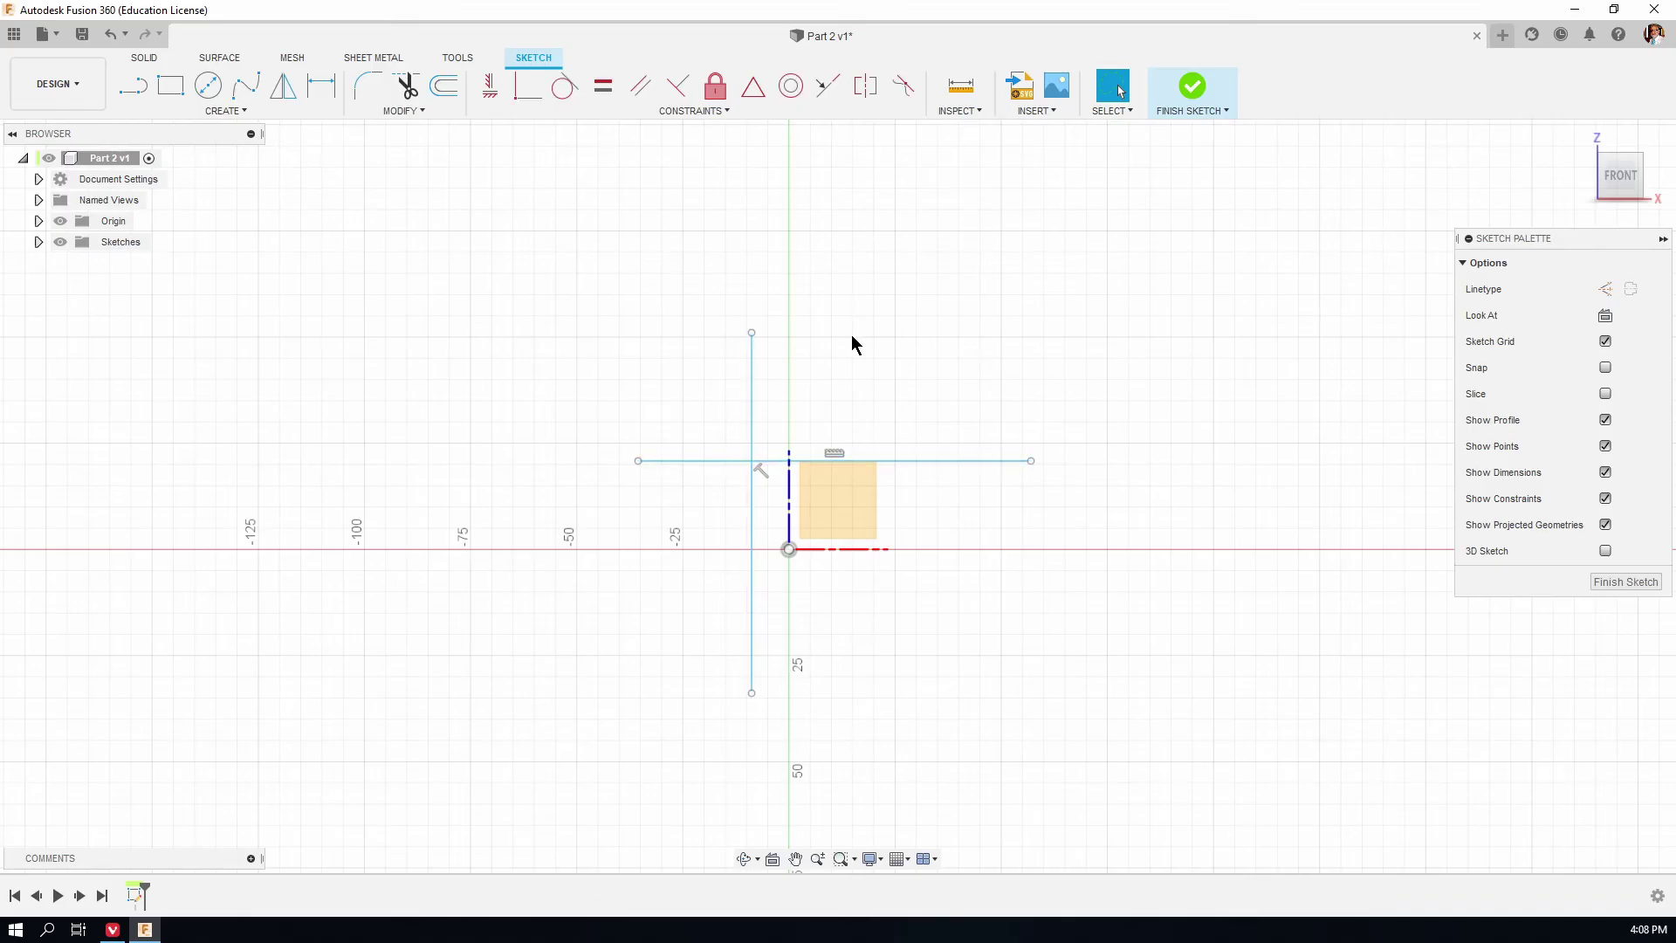
Convert both crossing lines to construction lines.
{"action": "mouse_move", "coordinate": [634, 514]}
{"action": "left_mouse_down"}
{"action": "mouse_move", "coordinate": [688, 517]}
{"action": "mouse_move", "coordinate": [778, 417]}
{"action": "left_mouse_up"}
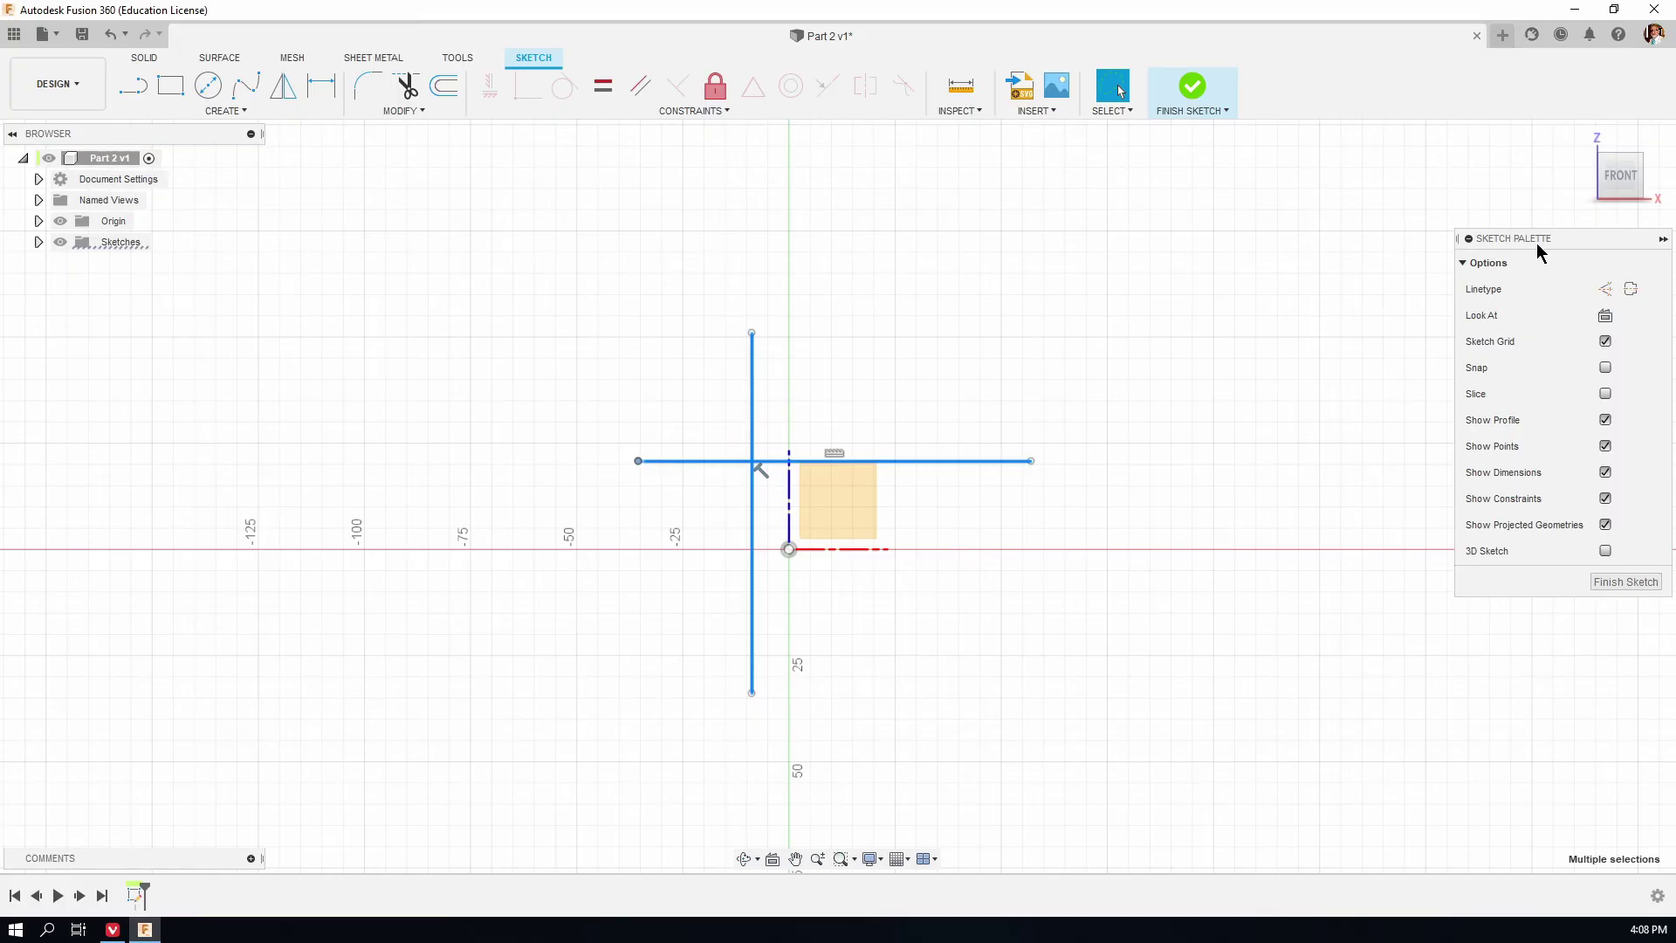
{"action": "left_click", "coordinate": [1605, 289]}
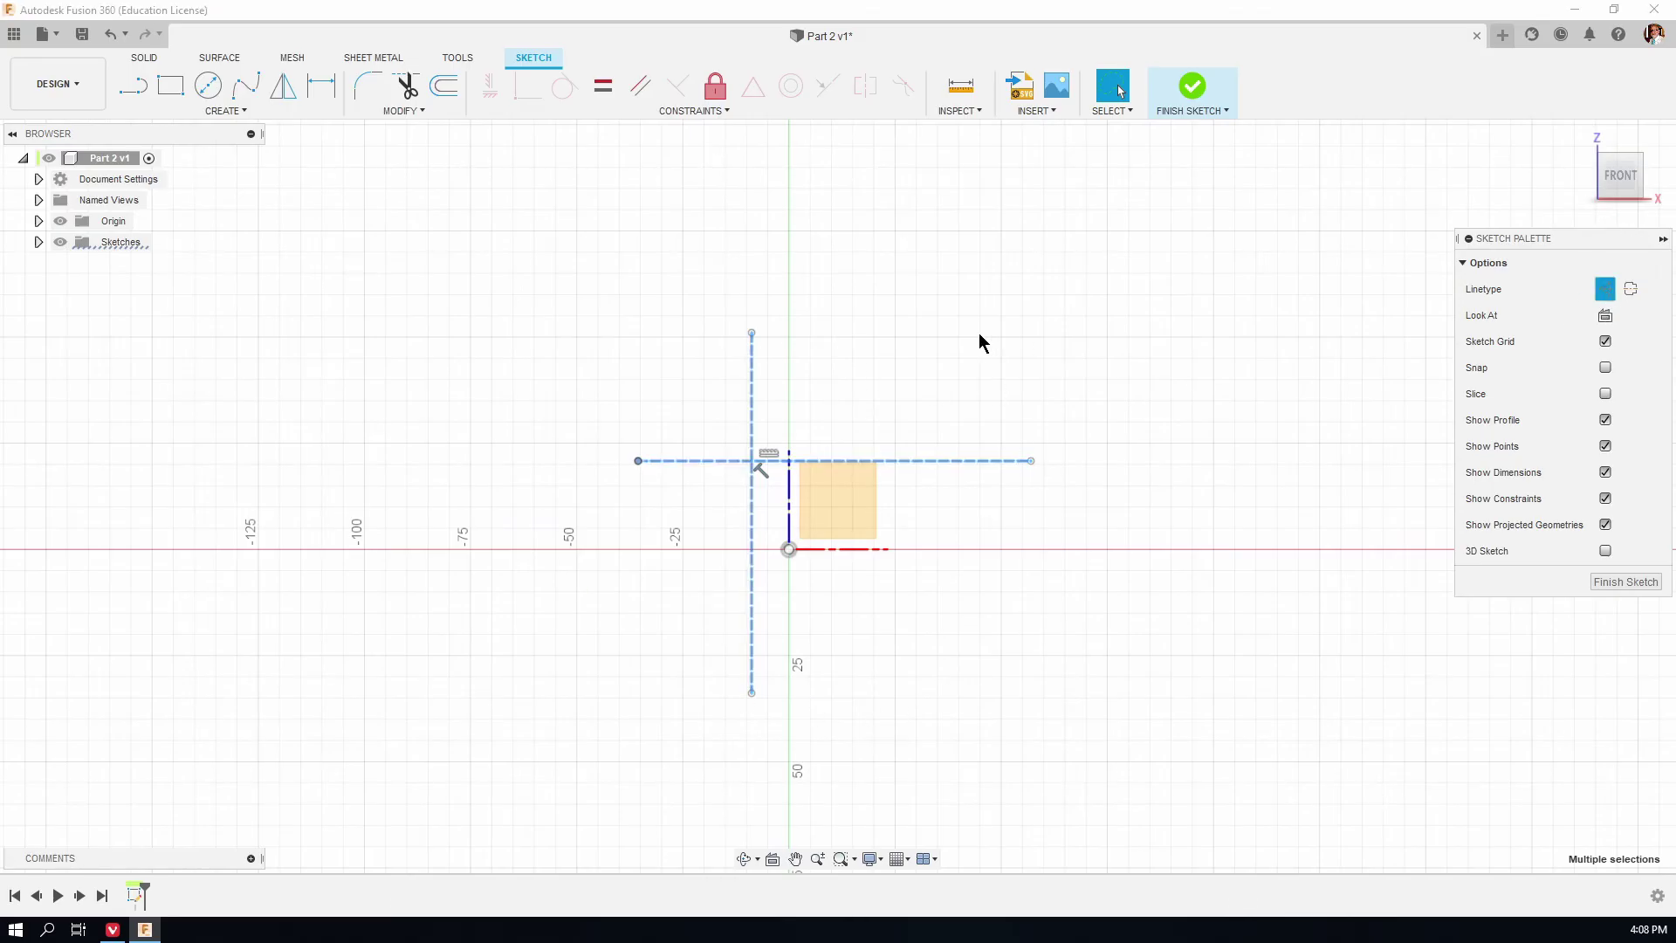
{"action": "left_click", "coordinate": [890, 357]}
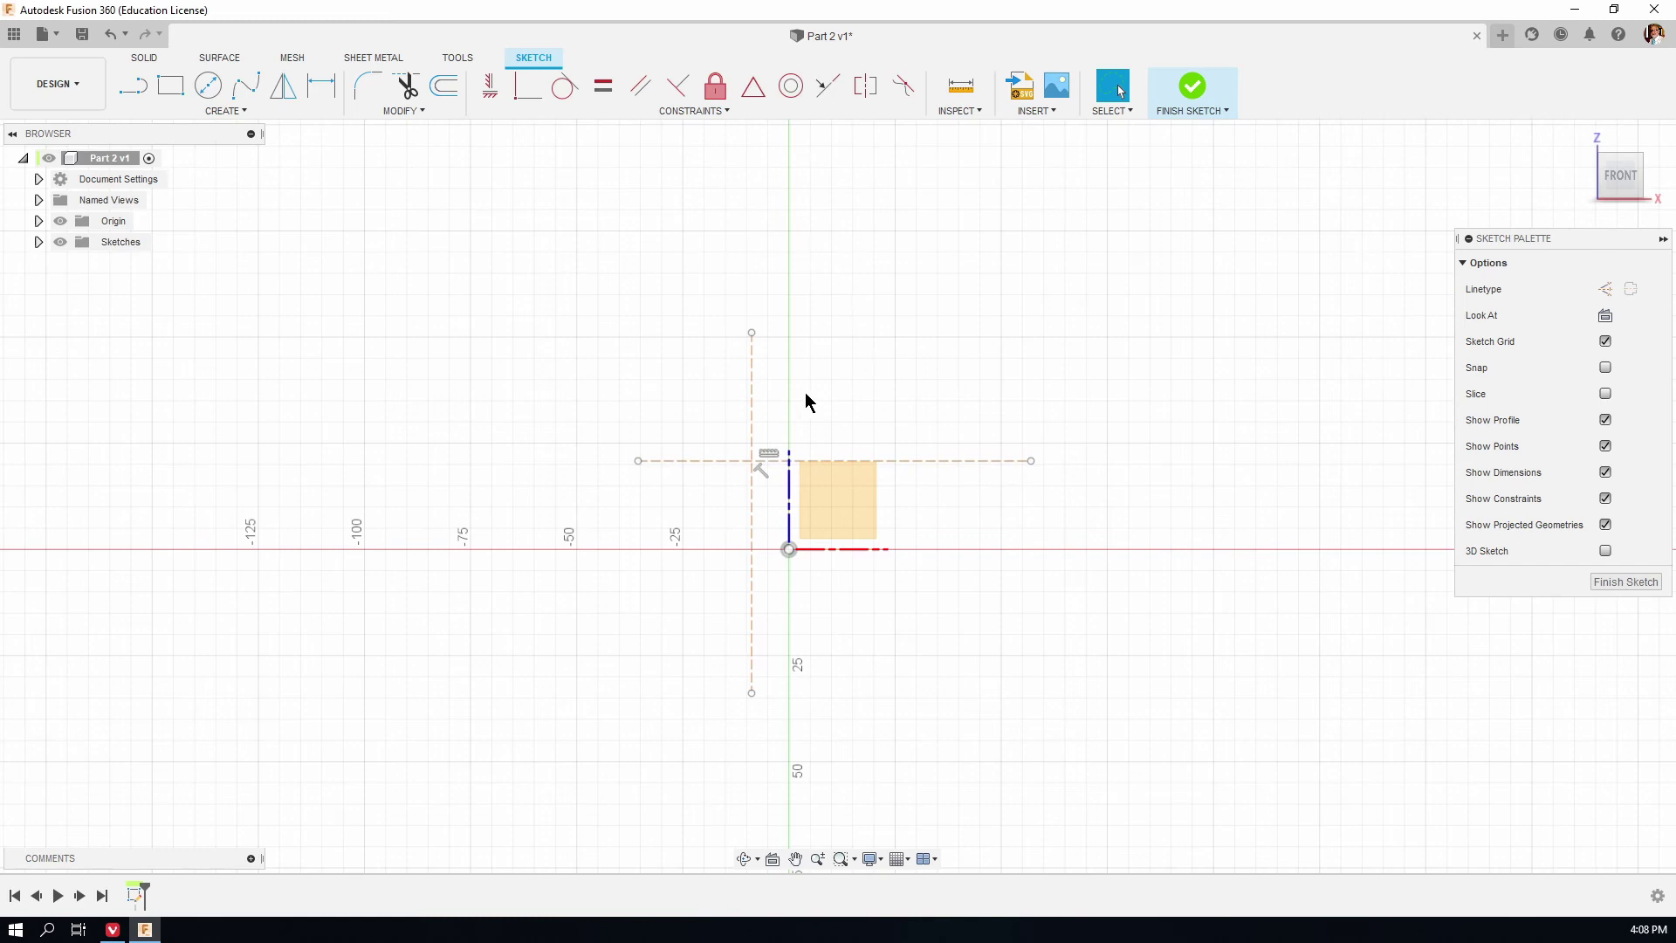
Constrain the vertical and horizontal construction lines coincident with the origin point.
{"action": "left_click", "coordinate": [523, 90]}
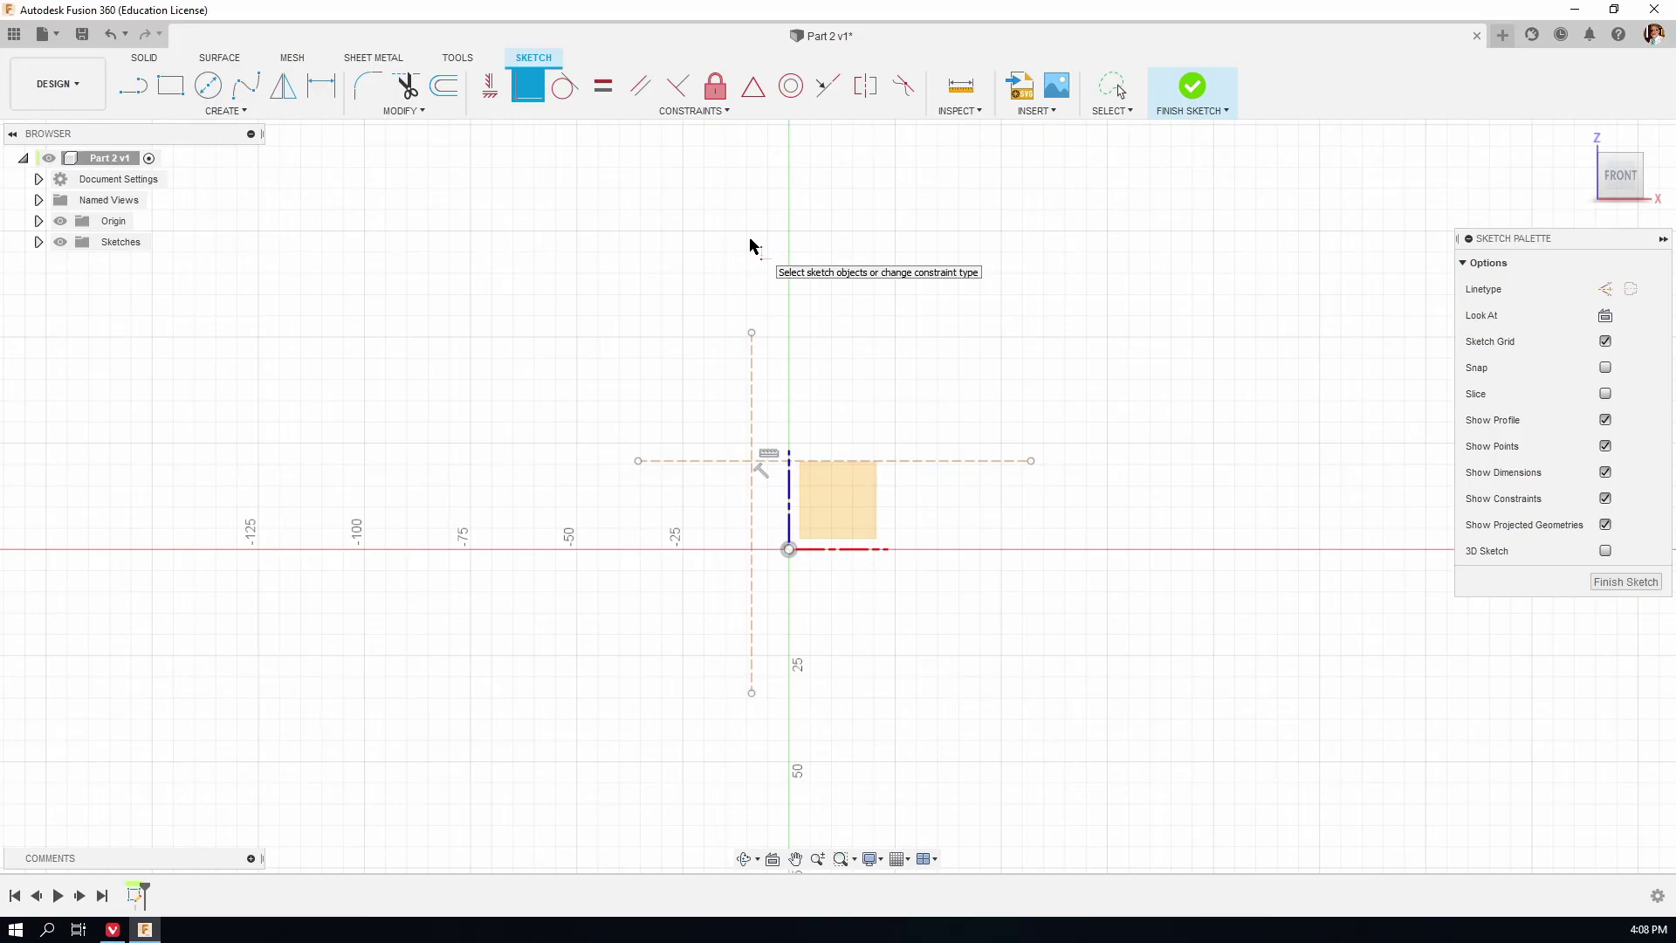
{"action": "left_click", "coordinate": [753, 368]}
{"action": "left_click", "coordinate": [788, 550]}
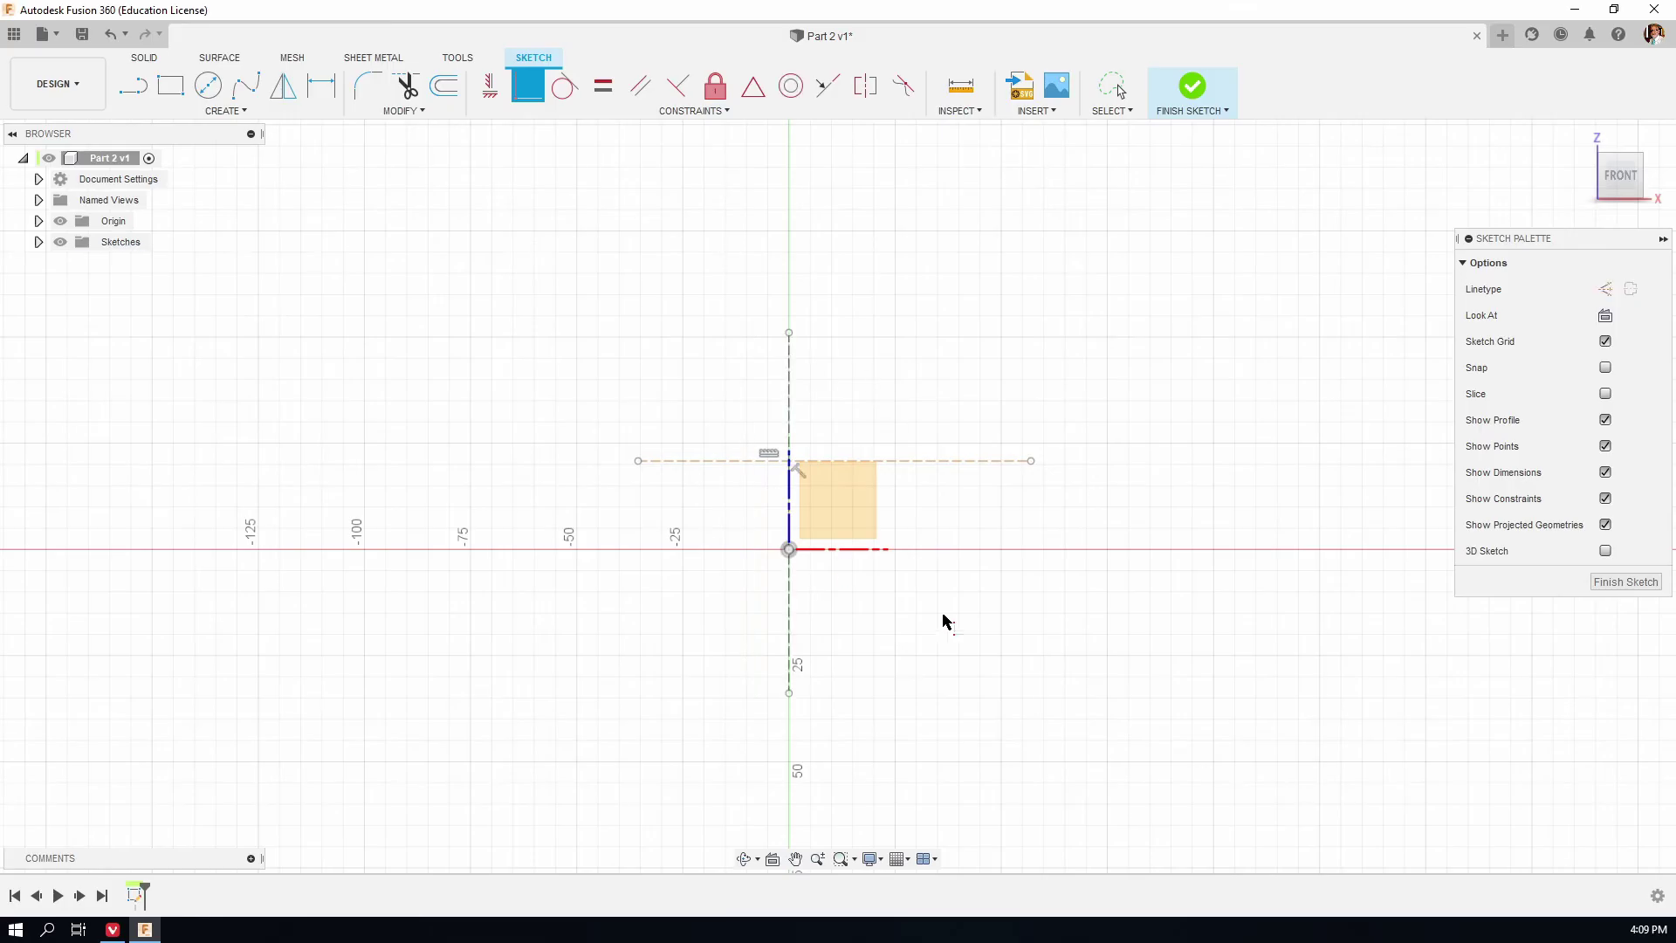
{"action": "left_click", "coordinate": [969, 461]}
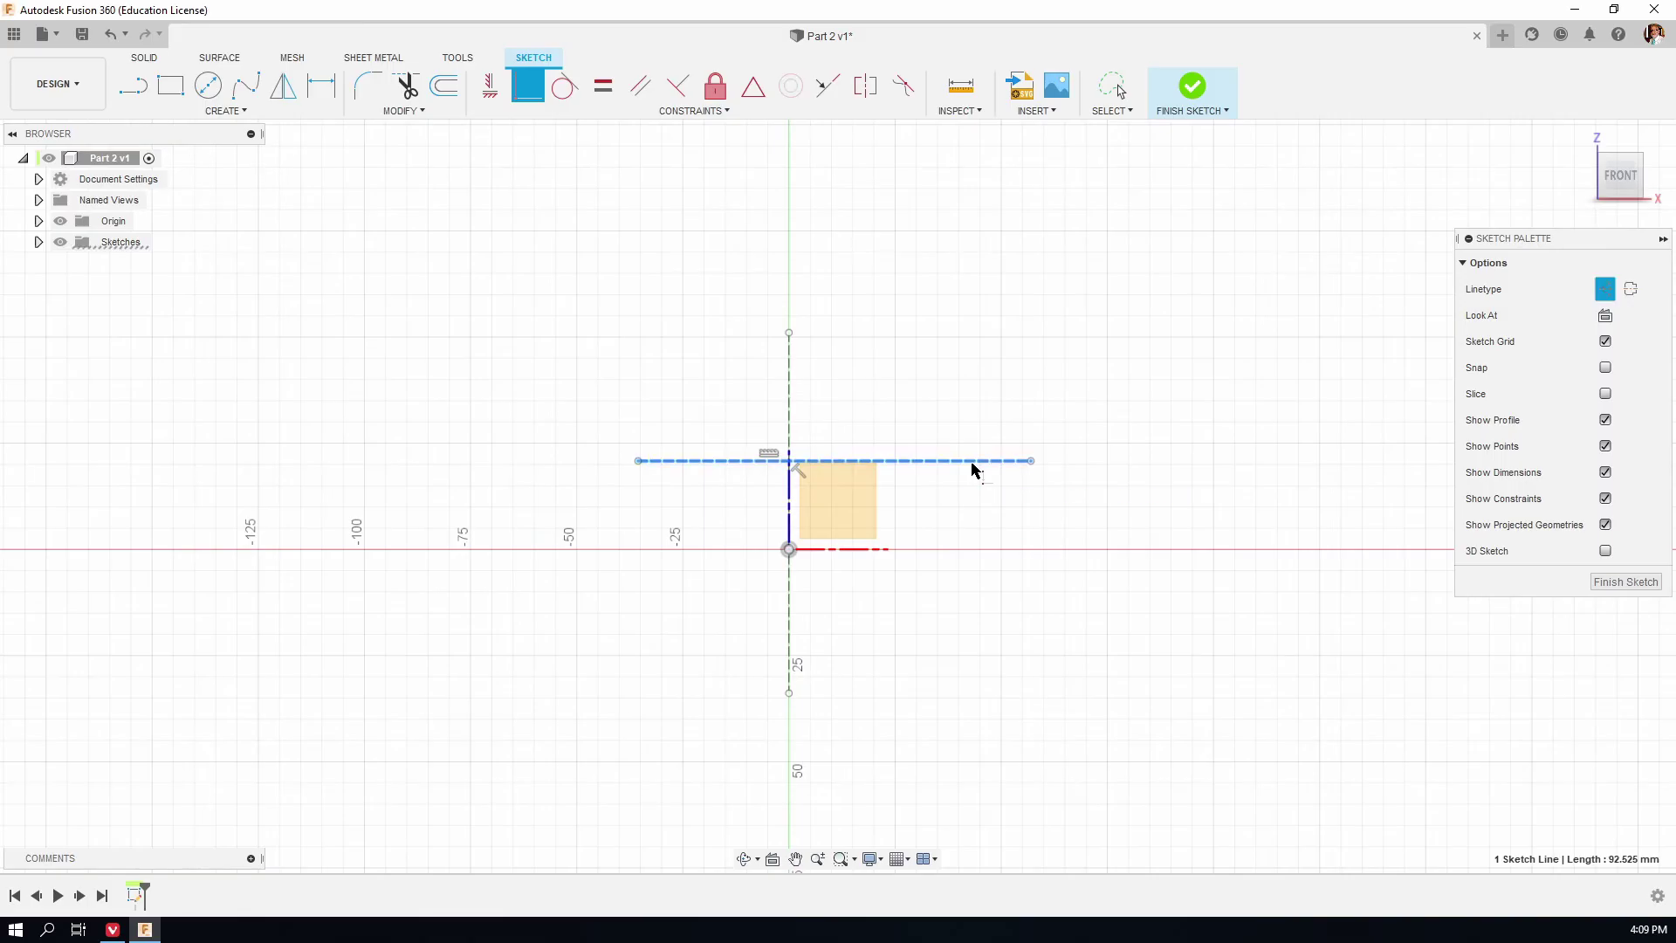
{"action": "left_click", "coordinate": [788, 550]}
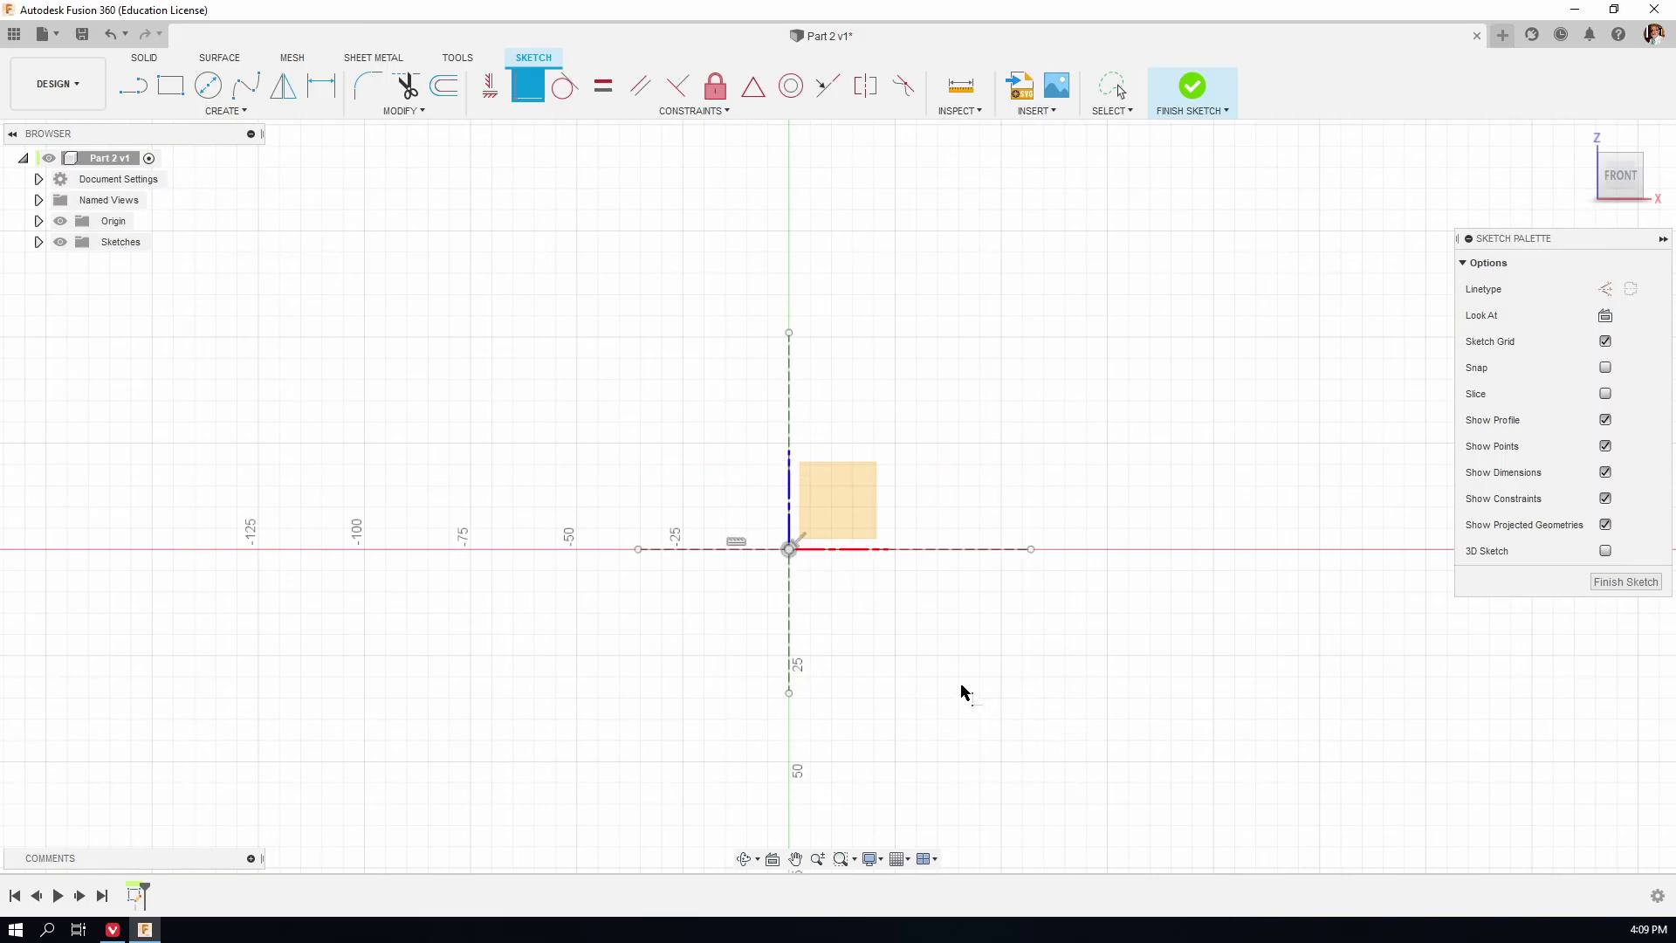
{"action": "key", "text": "Escape"}
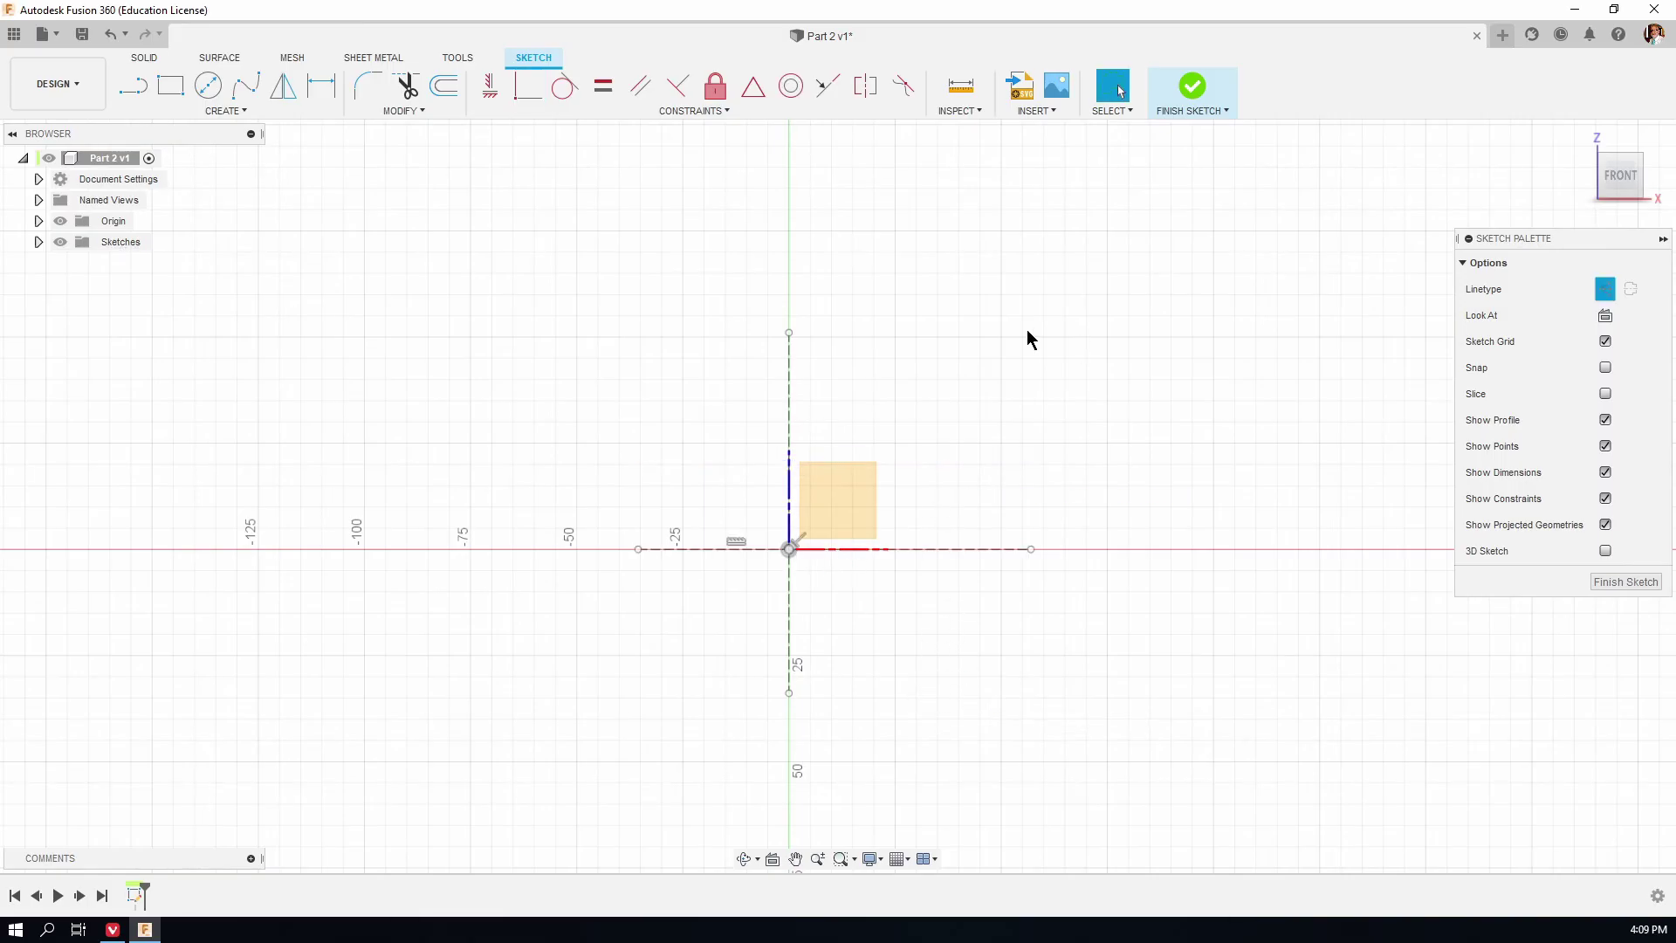
Draw a three-sided rectangular outline in normal linetype above the horizontal construction line, with both open ends on that line.
{"action": "left_click", "coordinate": [132, 91]}
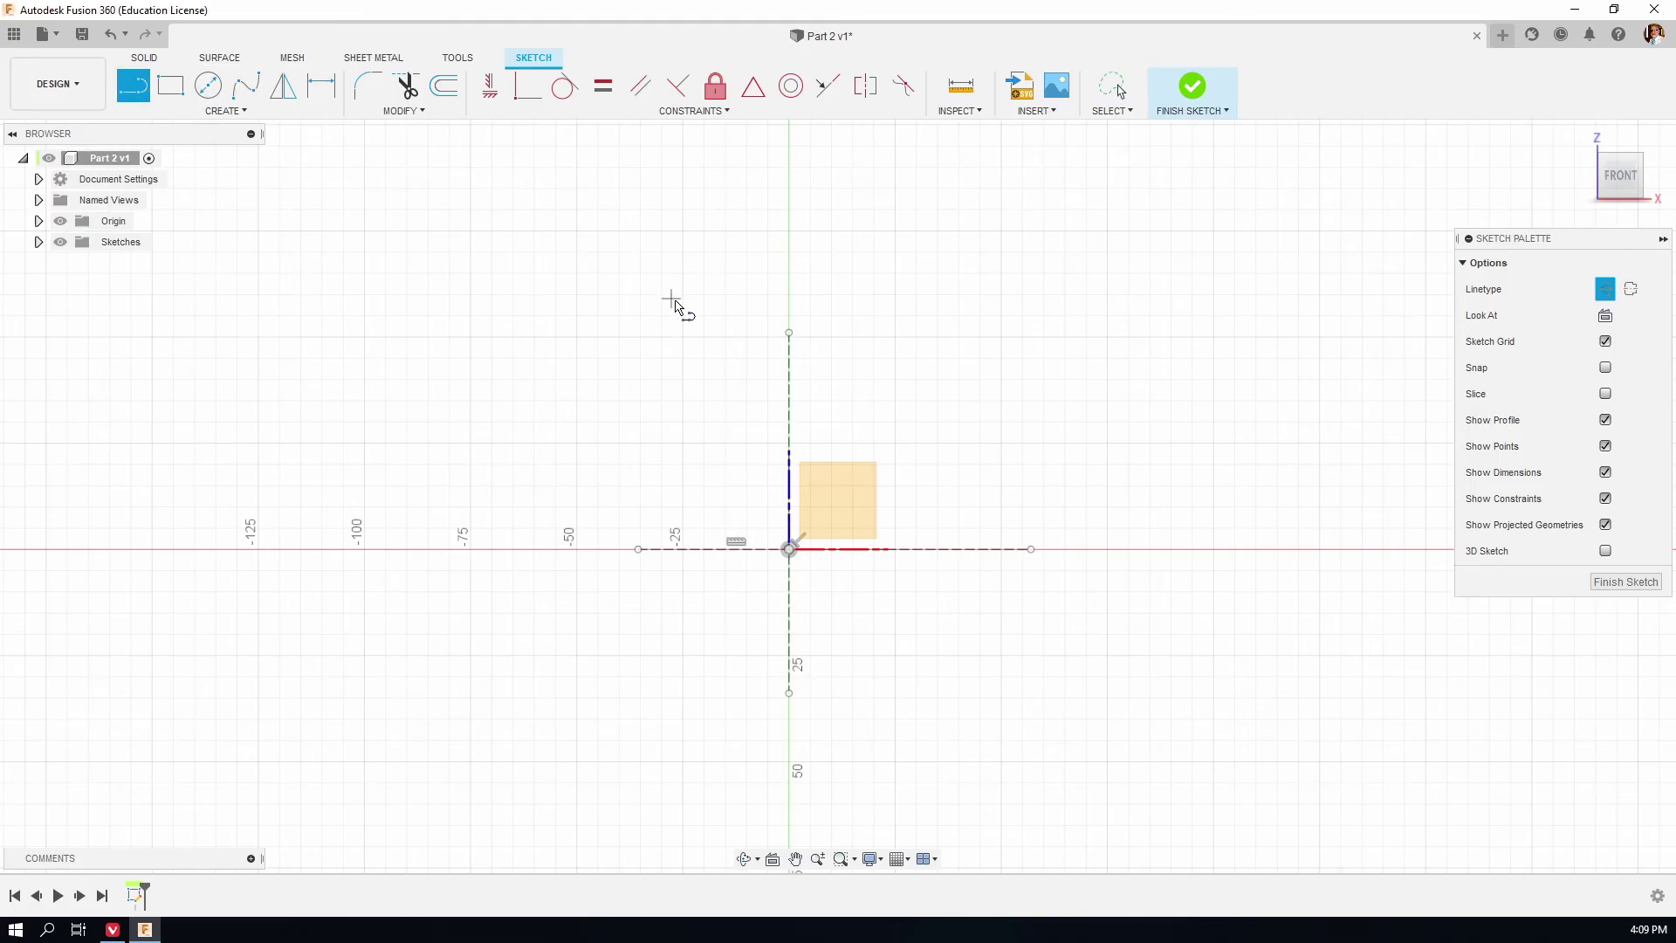
{"action": "left_click", "coordinate": [1604, 290]}
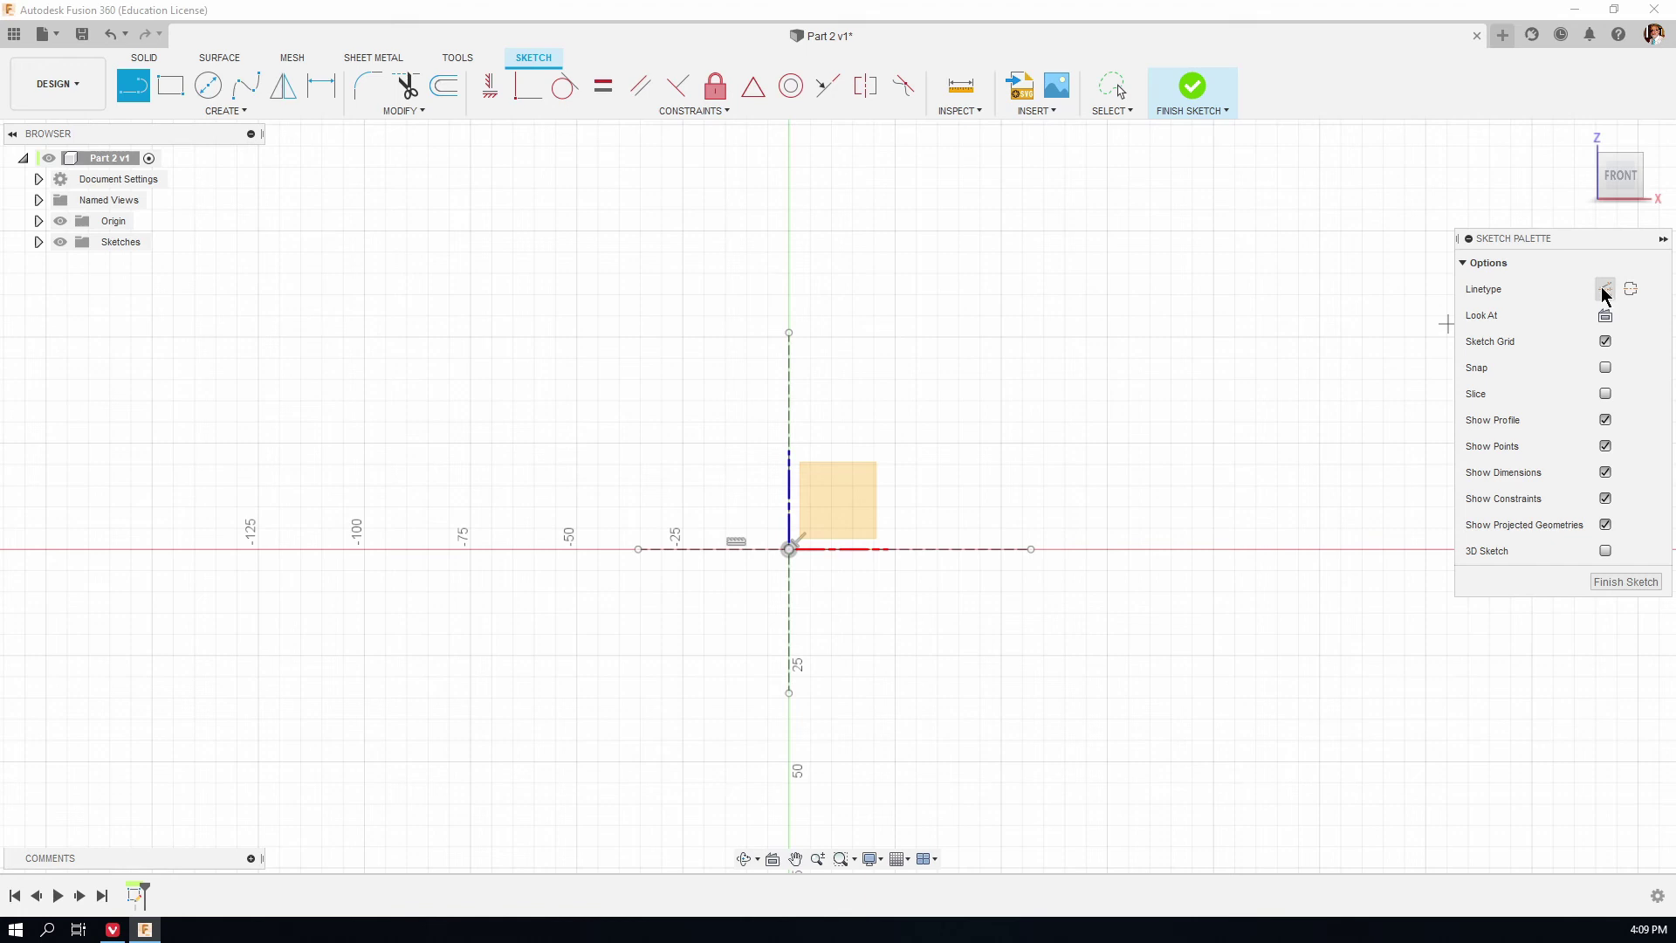
{"action": "left_click", "coordinate": [697, 550]}
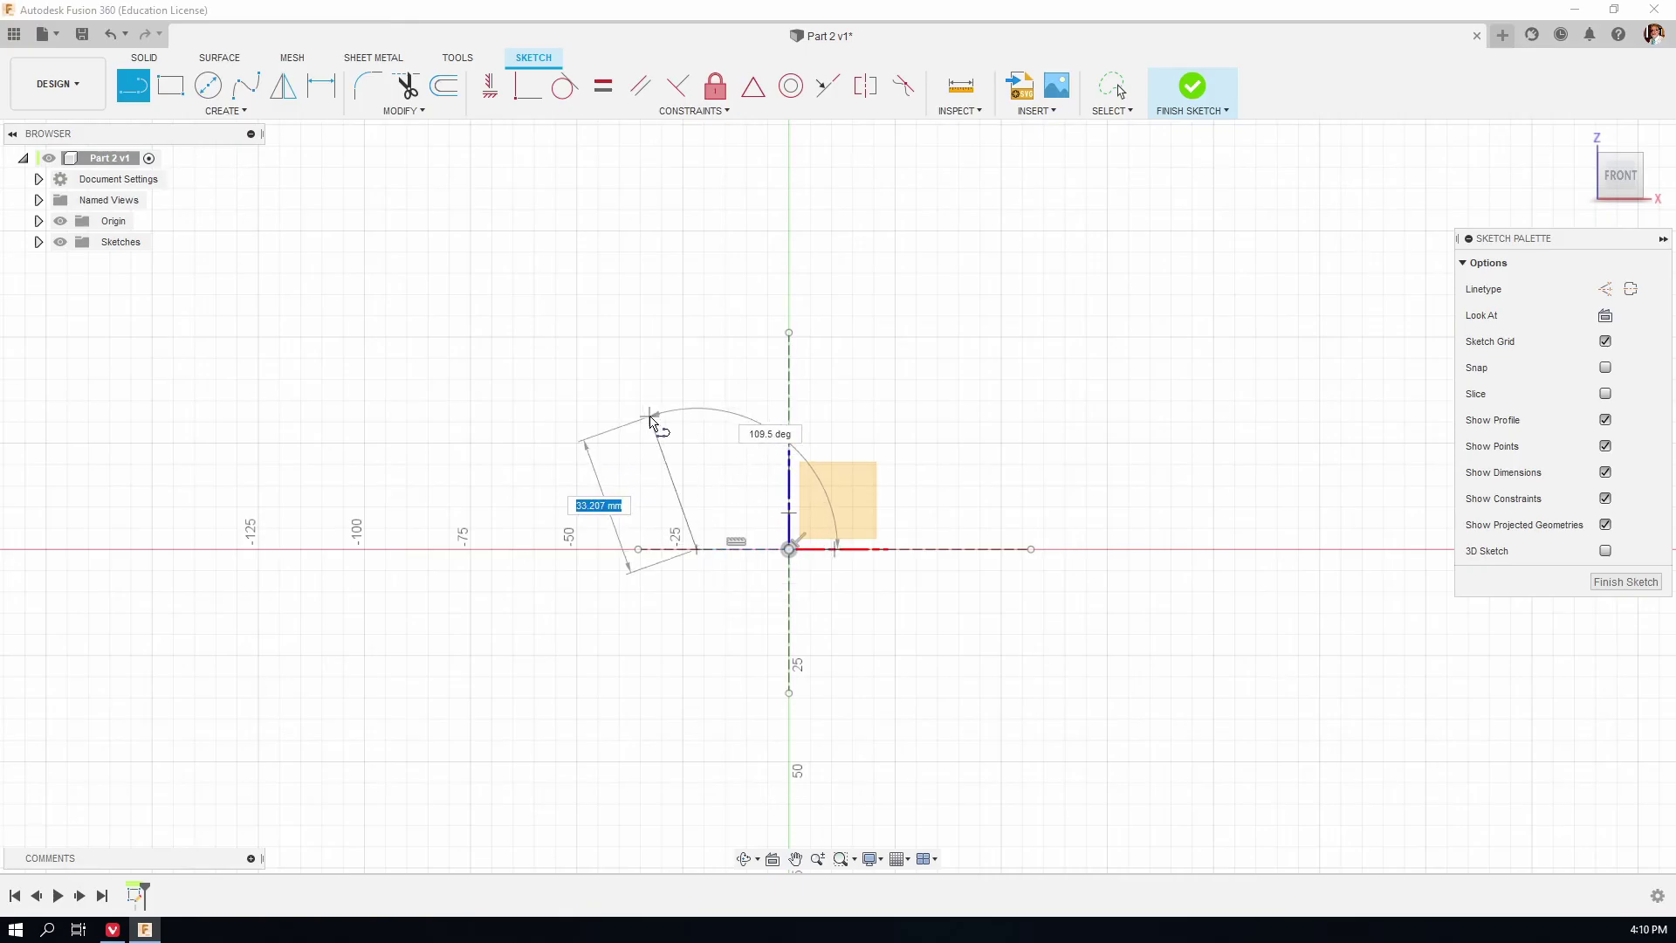
{"action": "left_click", "coordinate": [697, 430]}
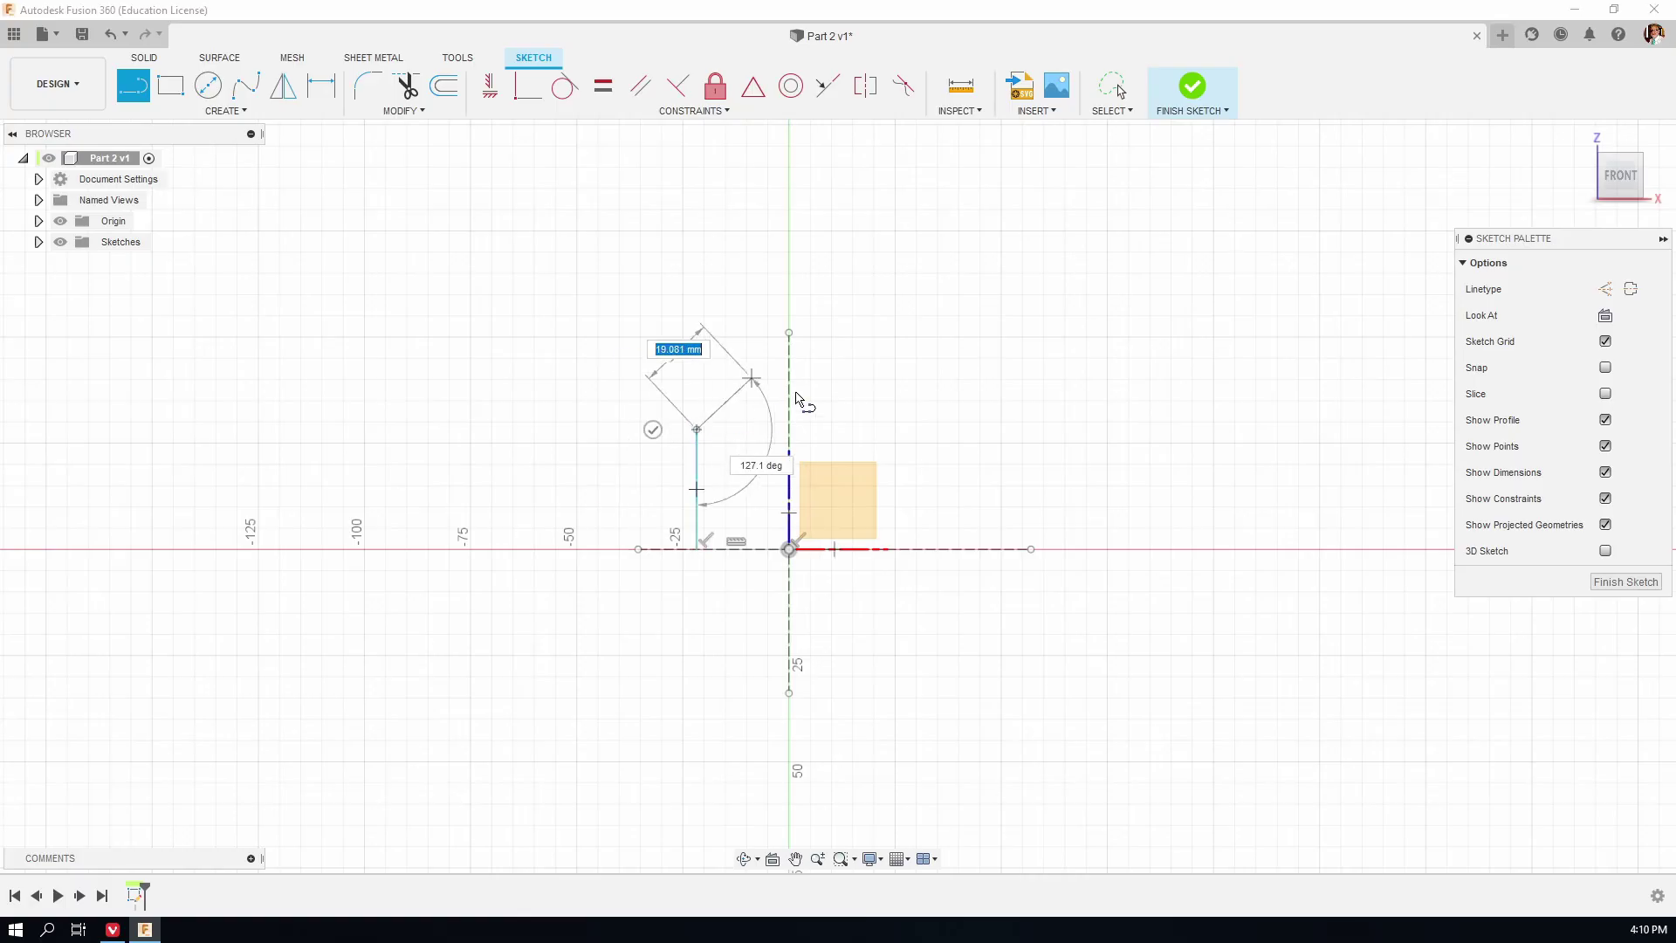
{"action": "left_click", "coordinate": [946, 430]}
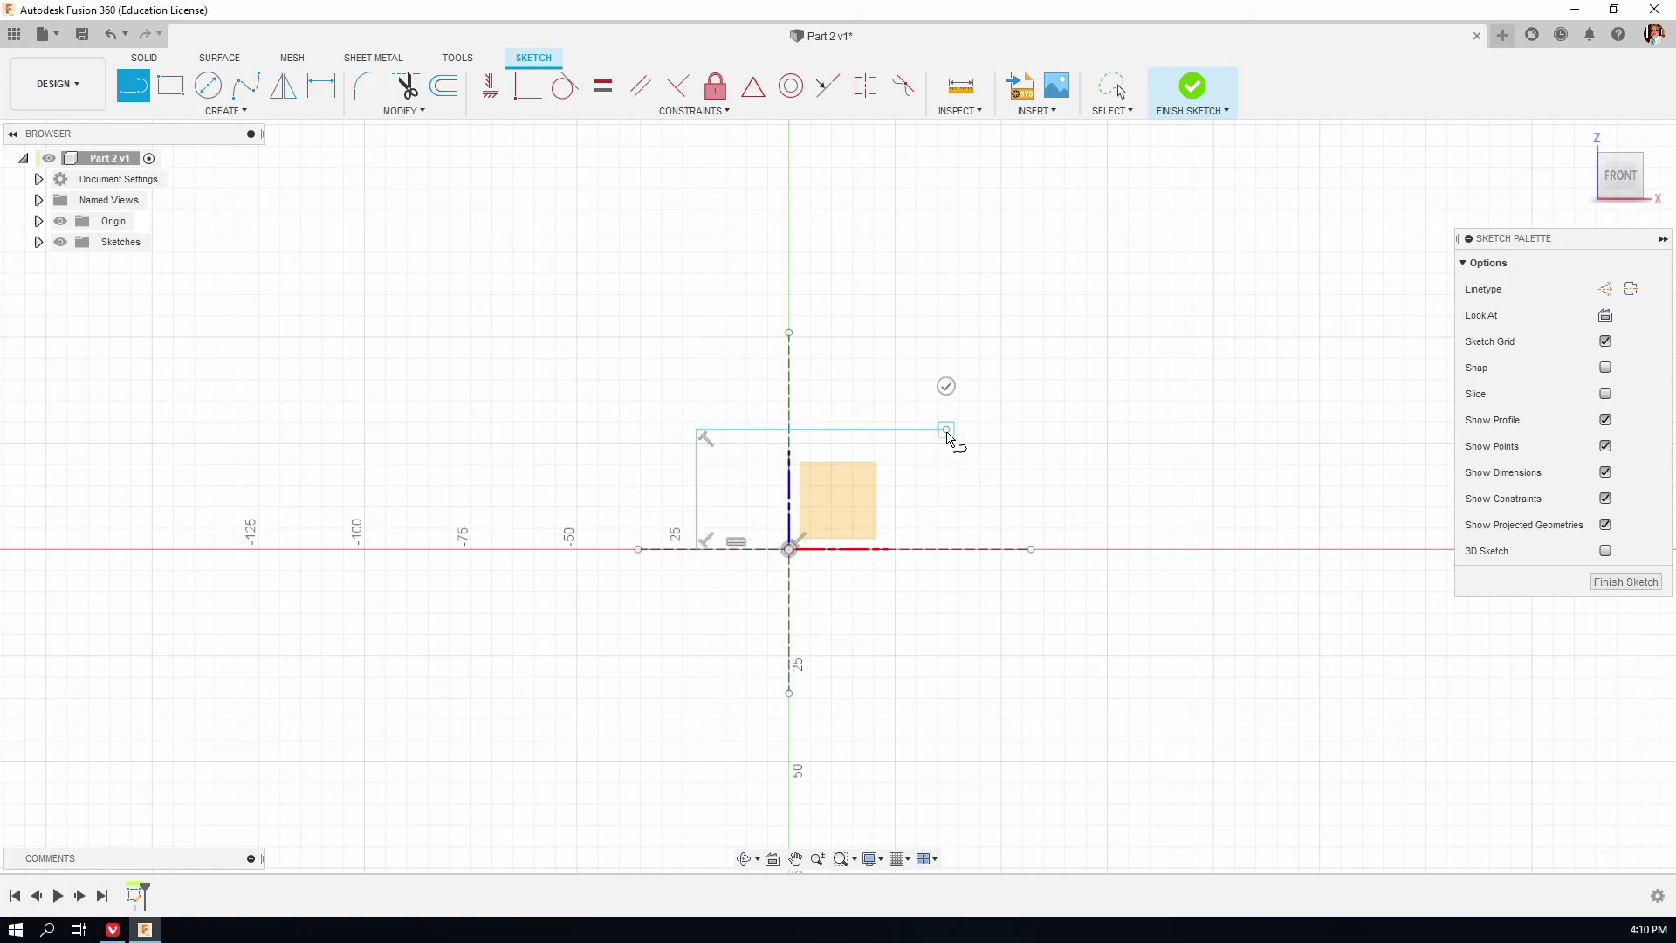
{"action": "double_click", "coordinate": [949, 553]}
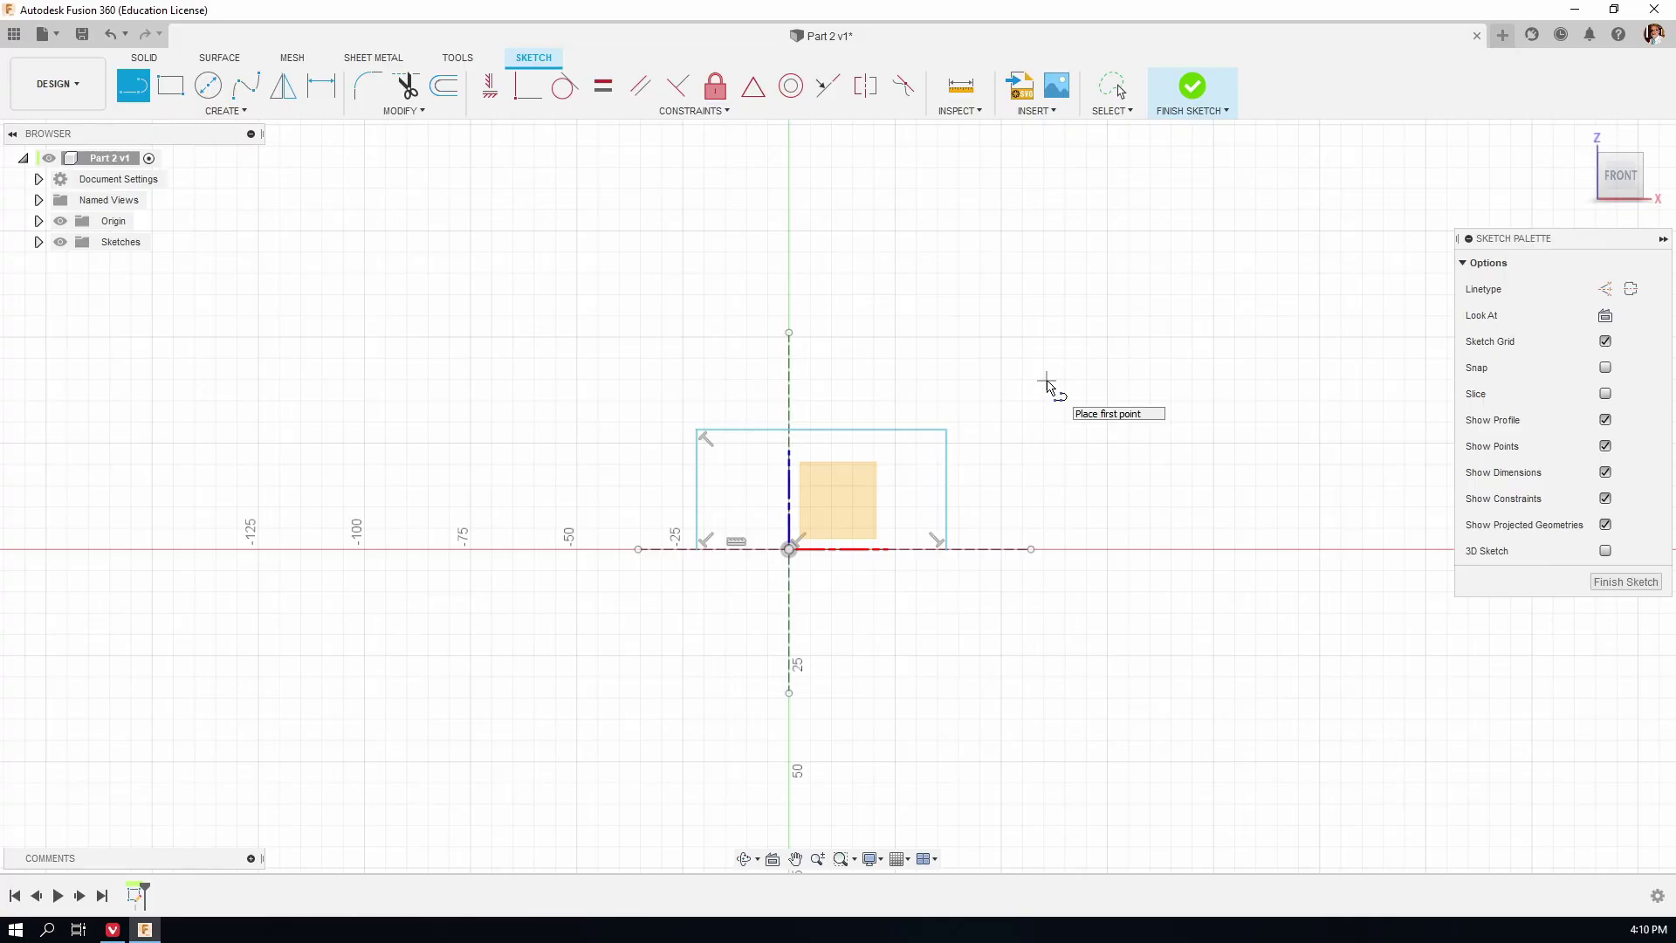
Try a circle centred off the midpoint of the outline's top edge, test it by moving the outline's corner, and delete it.
{"action": "left_click", "coordinate": [207, 86]}
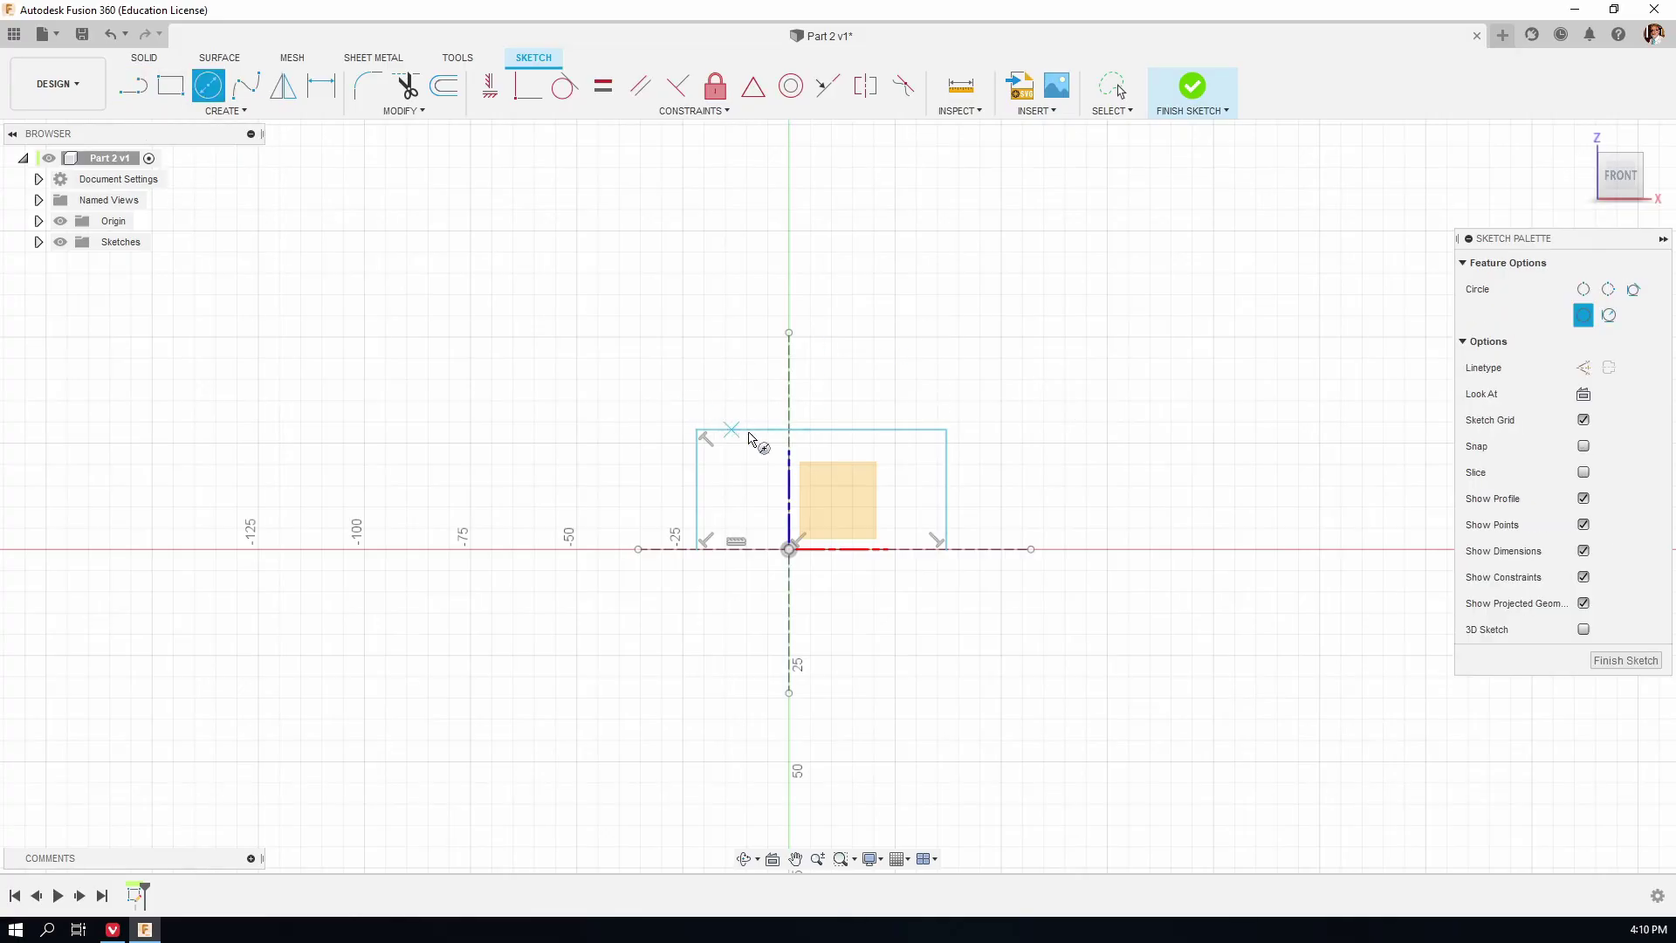
{"action": "left_click", "coordinate": [872, 429]}
{"action": "left_click", "coordinate": [909, 403]}
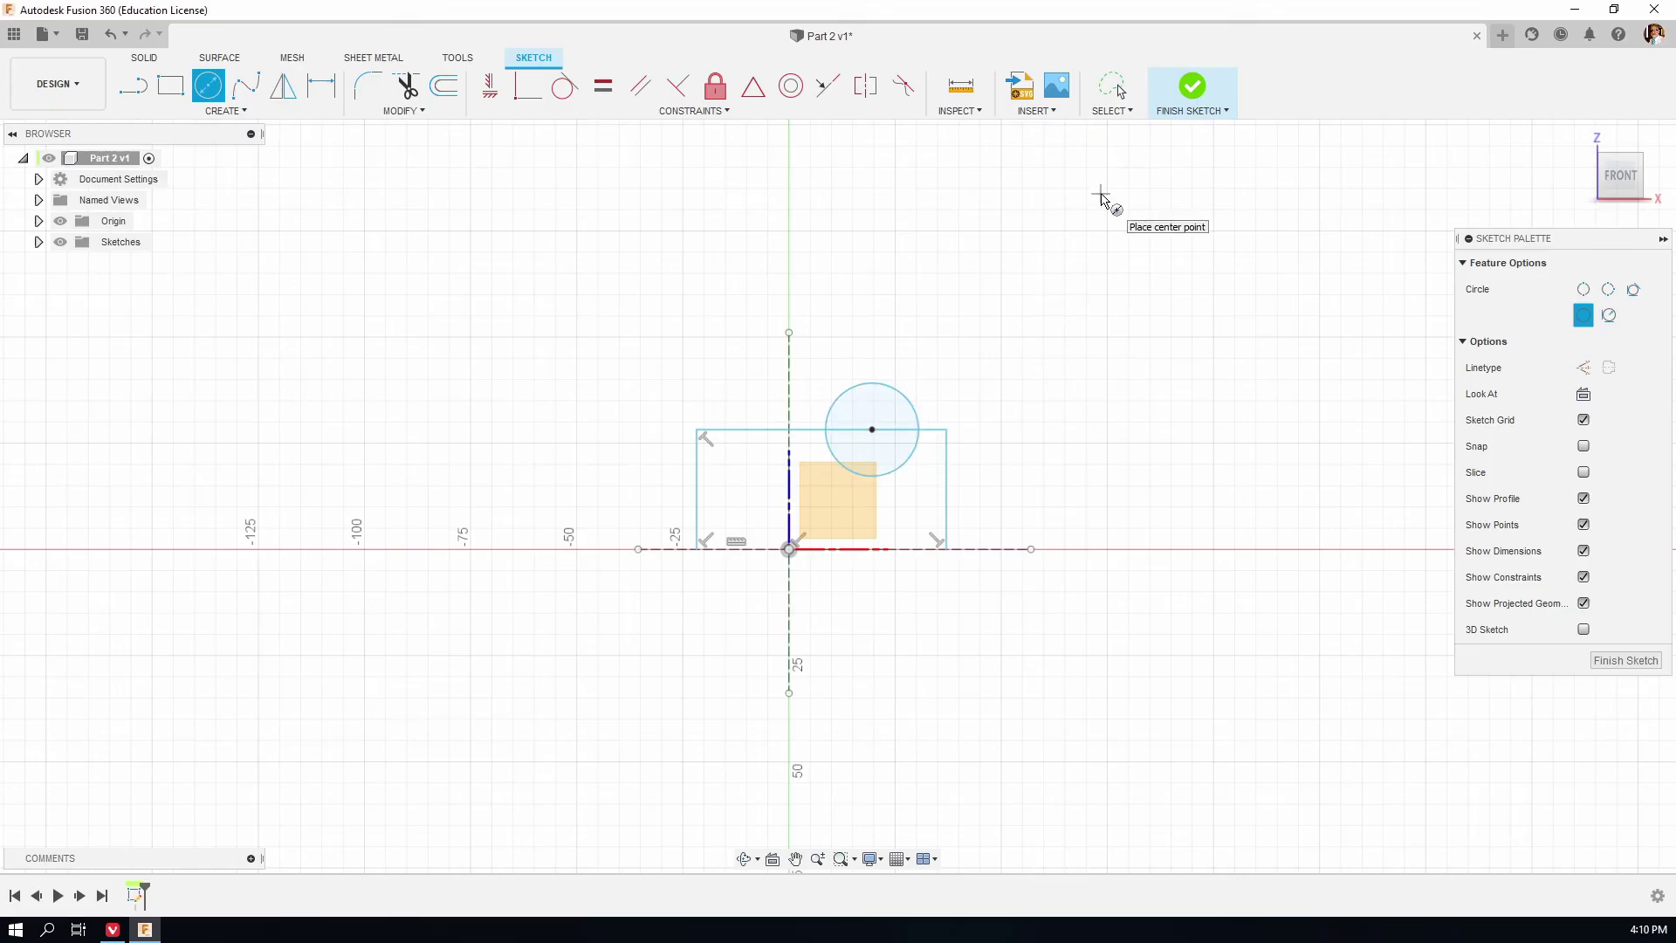
{"action": "left_click", "coordinate": [1108, 91]}
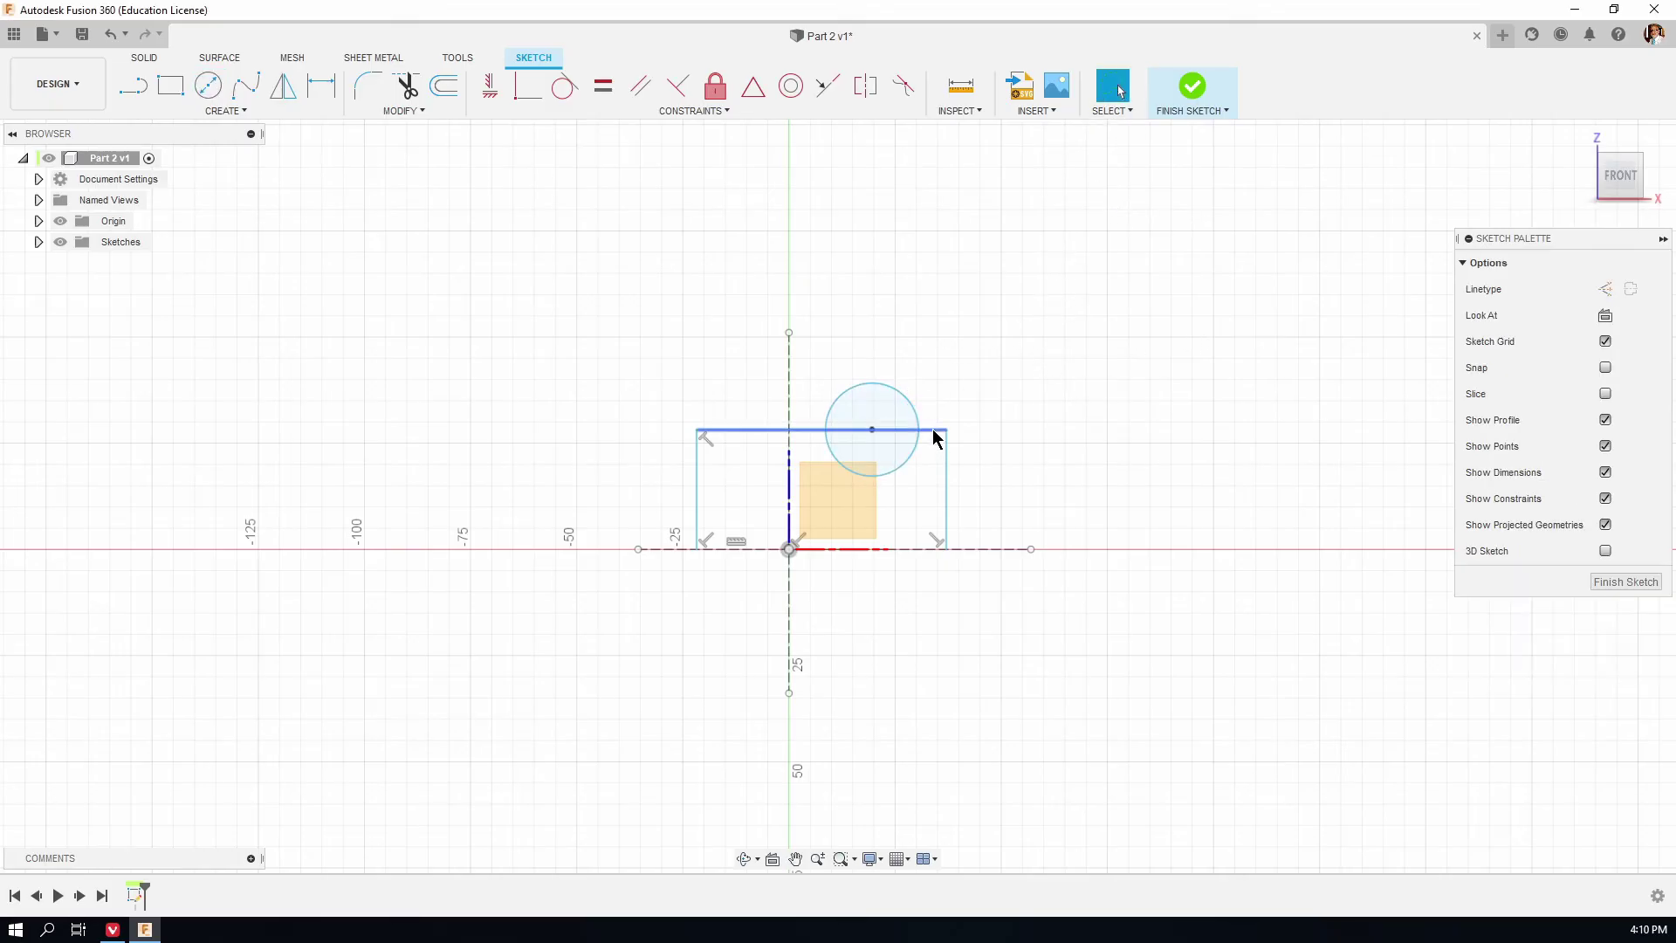
{"action": "mouse_move", "coordinate": [948, 425]}
{"action": "left_mouse_down"}
{"action": "mouse_move", "coordinate": [971, 408]}
{"action": "mouse_move", "coordinate": [939, 441]}
{"action": "mouse_move", "coordinate": [987, 425]}
{"action": "mouse_move", "coordinate": [745, 434]}
{"action": "mouse_move", "coordinate": [921, 418]}
{"action": "left_mouse_up"}
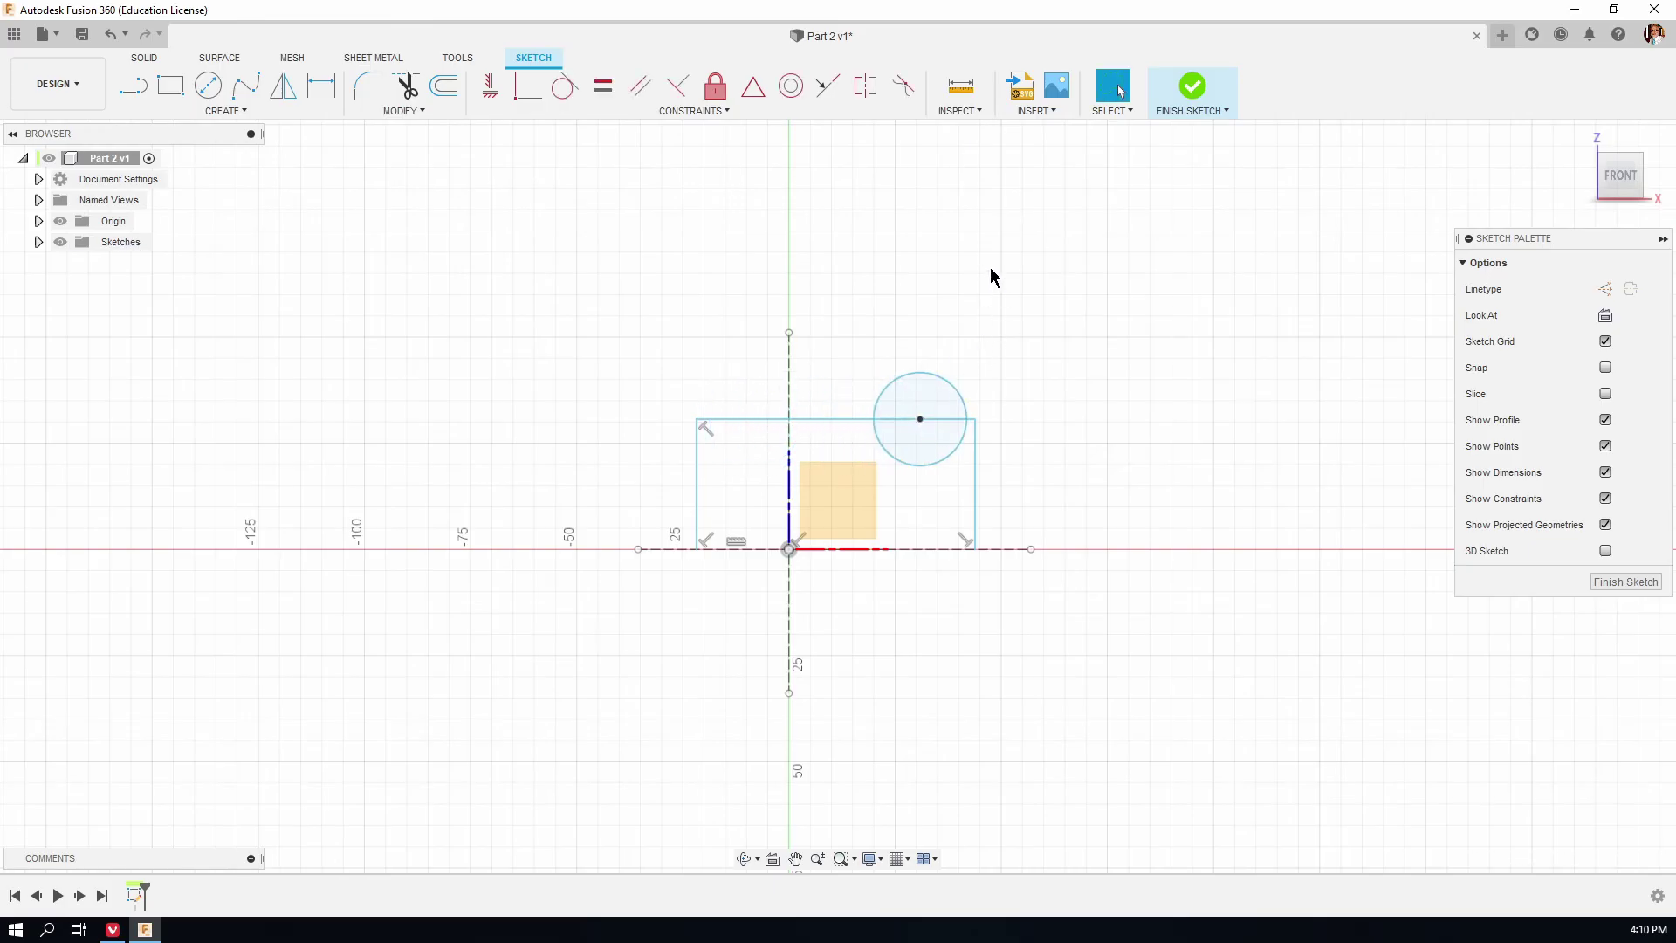
{"action": "left_click", "coordinate": [924, 368]}
{"action": "key", "text": "Delete"}
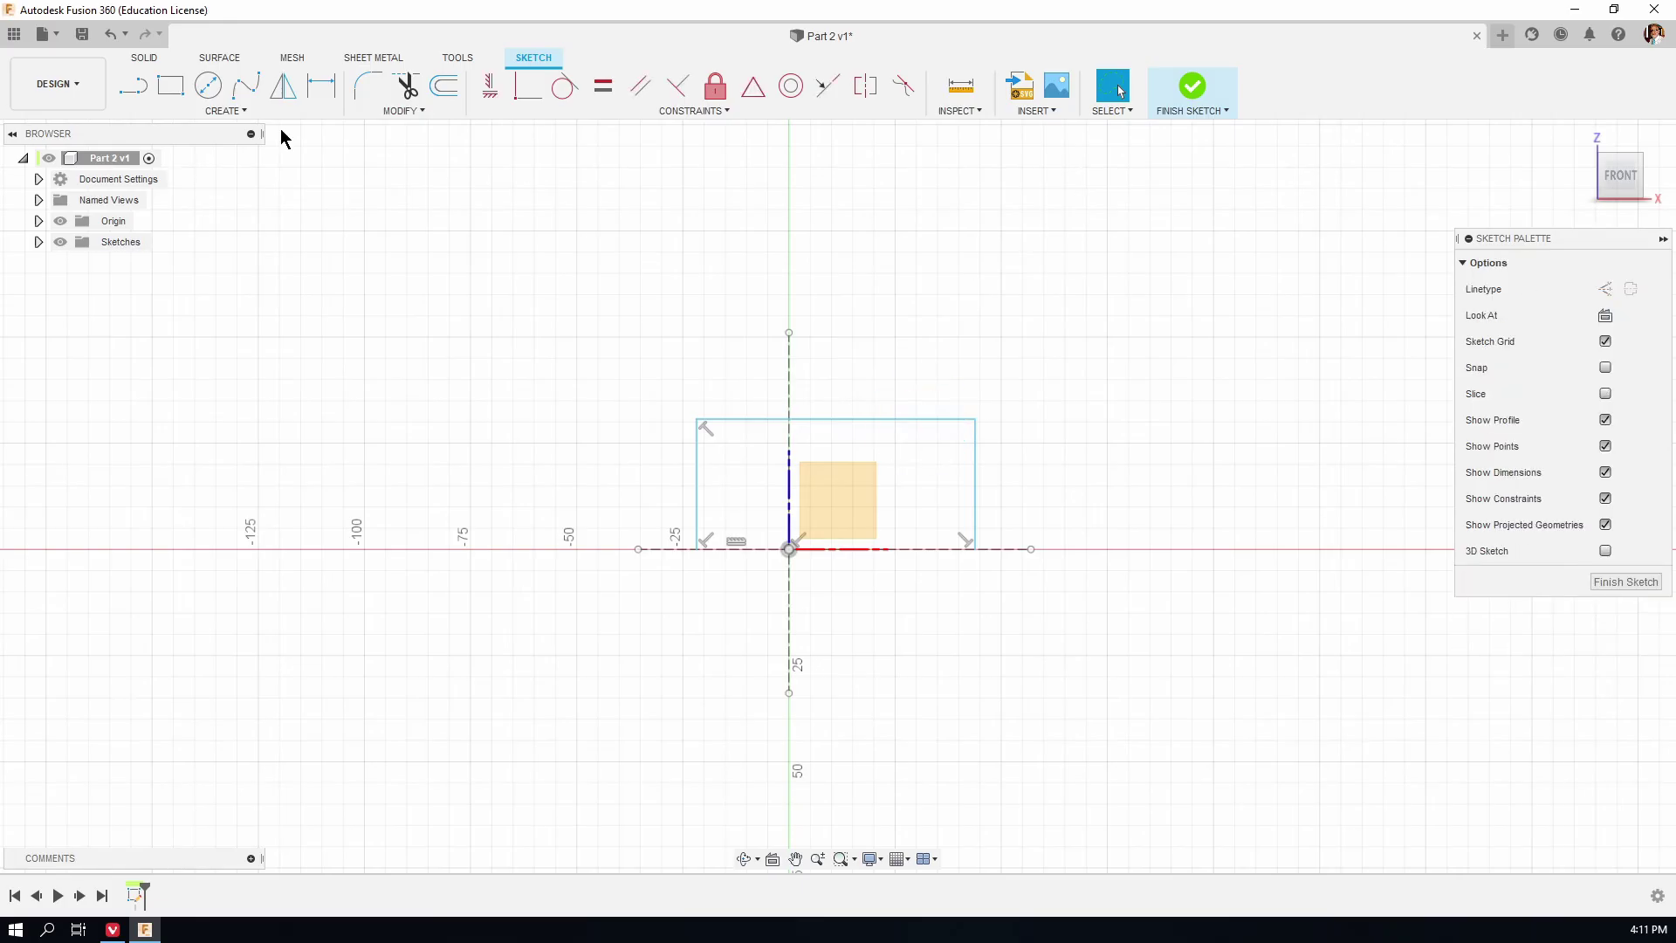
Draw a circle centred on the midpoint of the outline's top edge and move its centre slightly to test the midpoint constraint.
{"action": "left_click", "coordinate": [208, 85]}
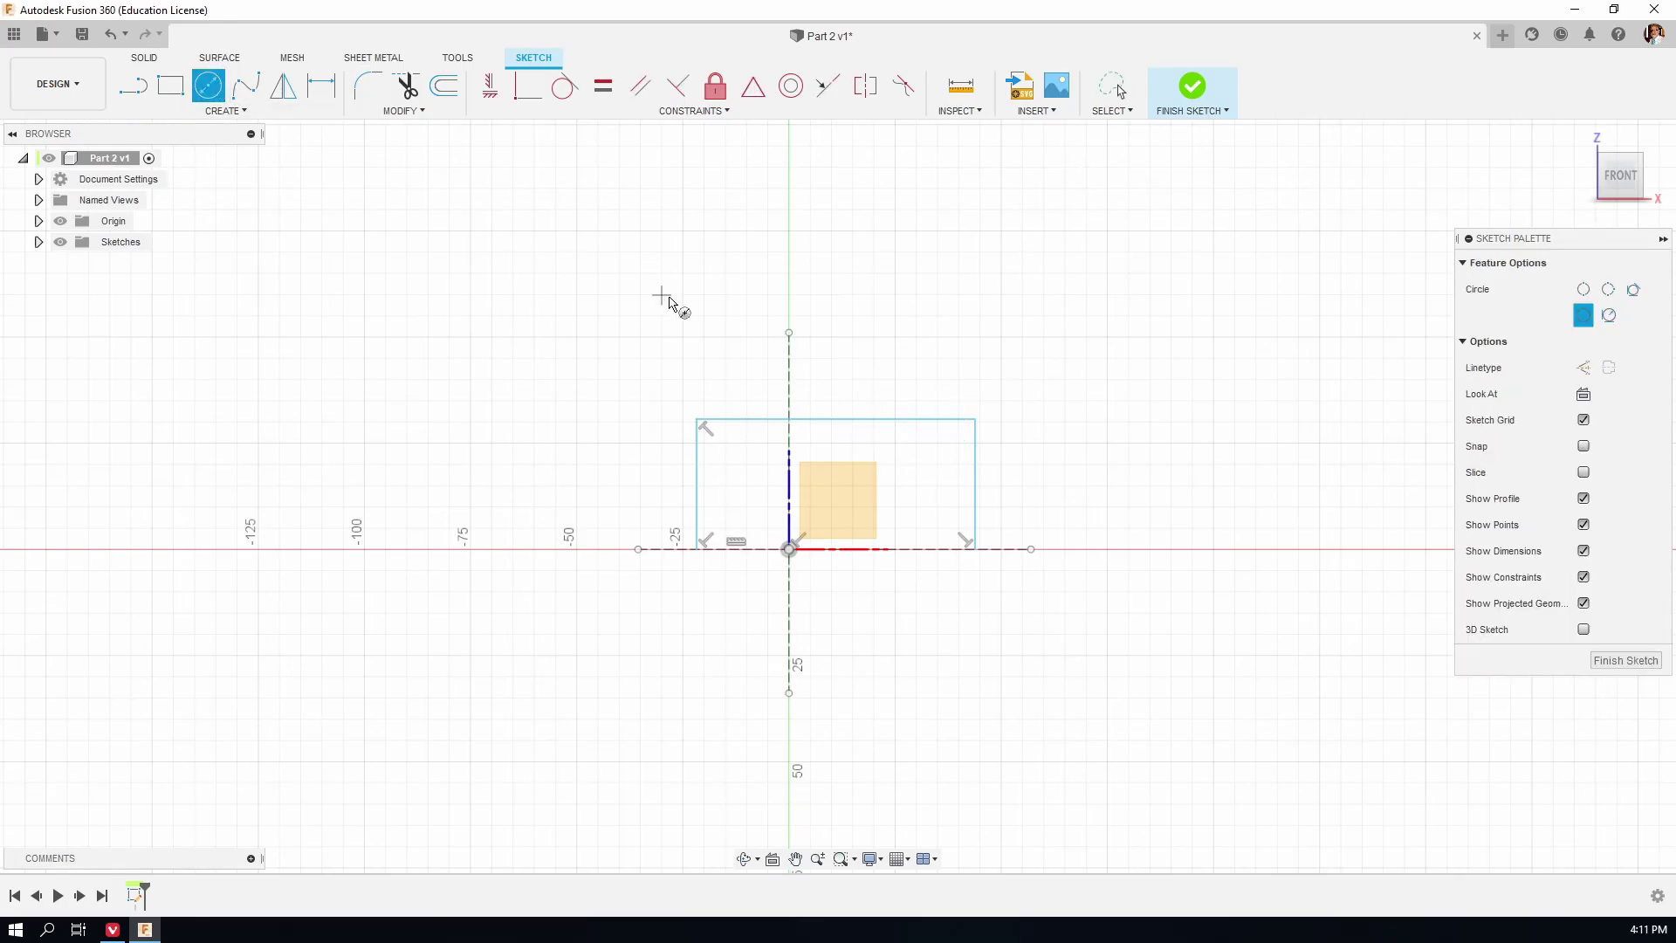
{"action": "left_click", "coordinate": [835, 420]}
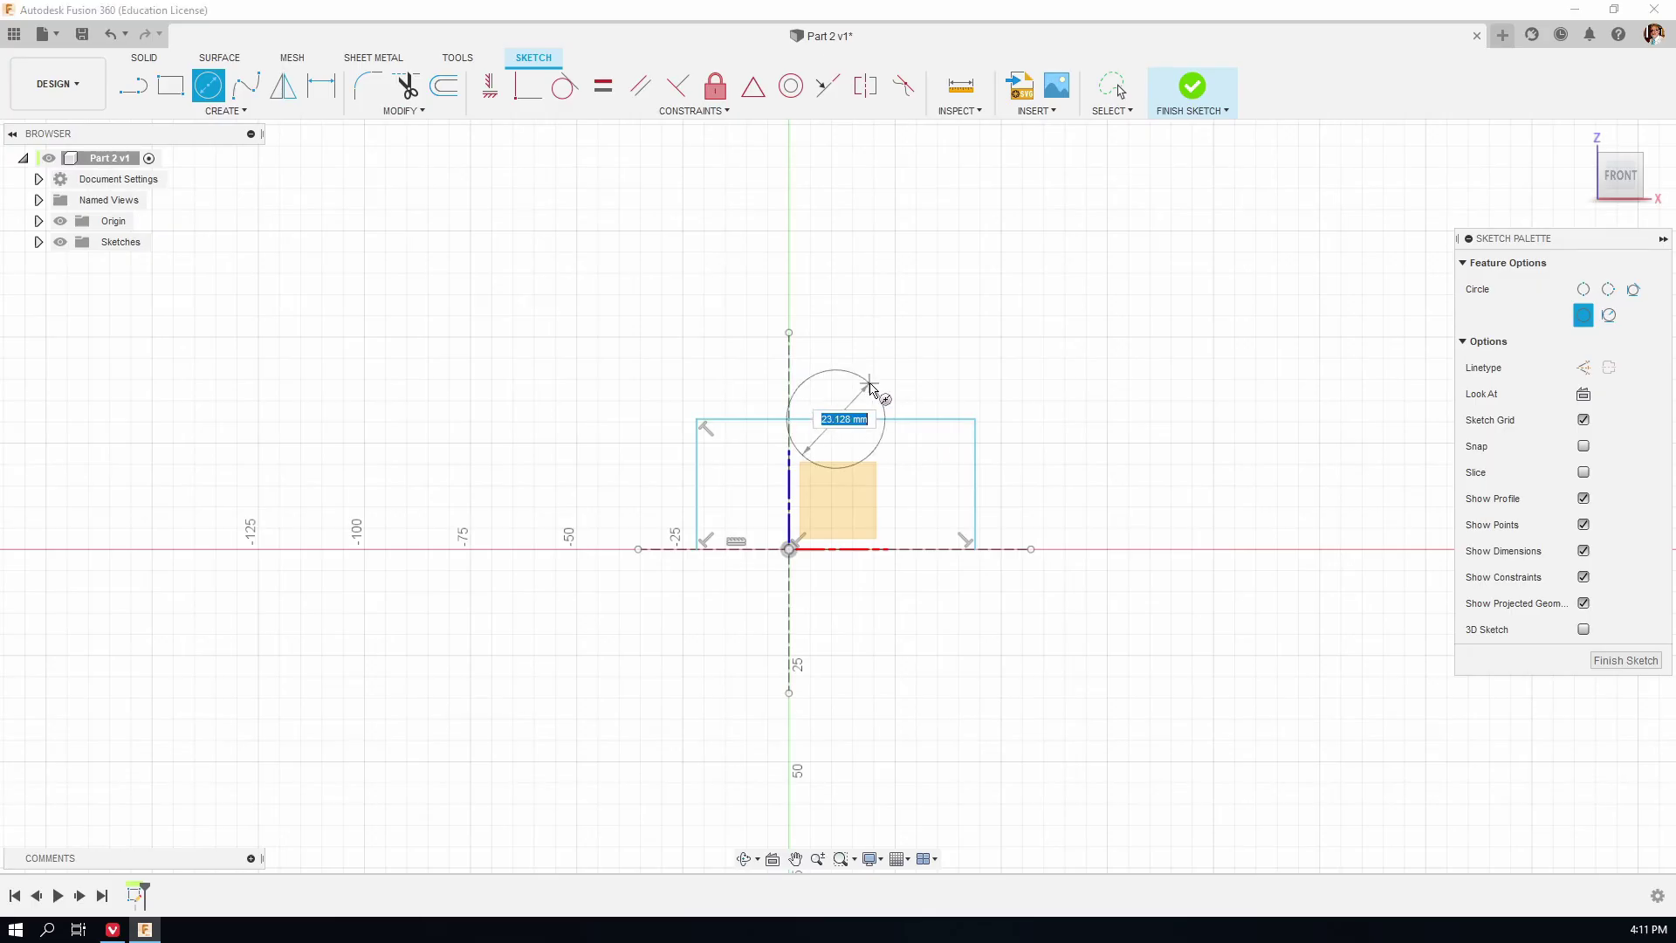
{"action": "left_click", "coordinate": [881, 386]}
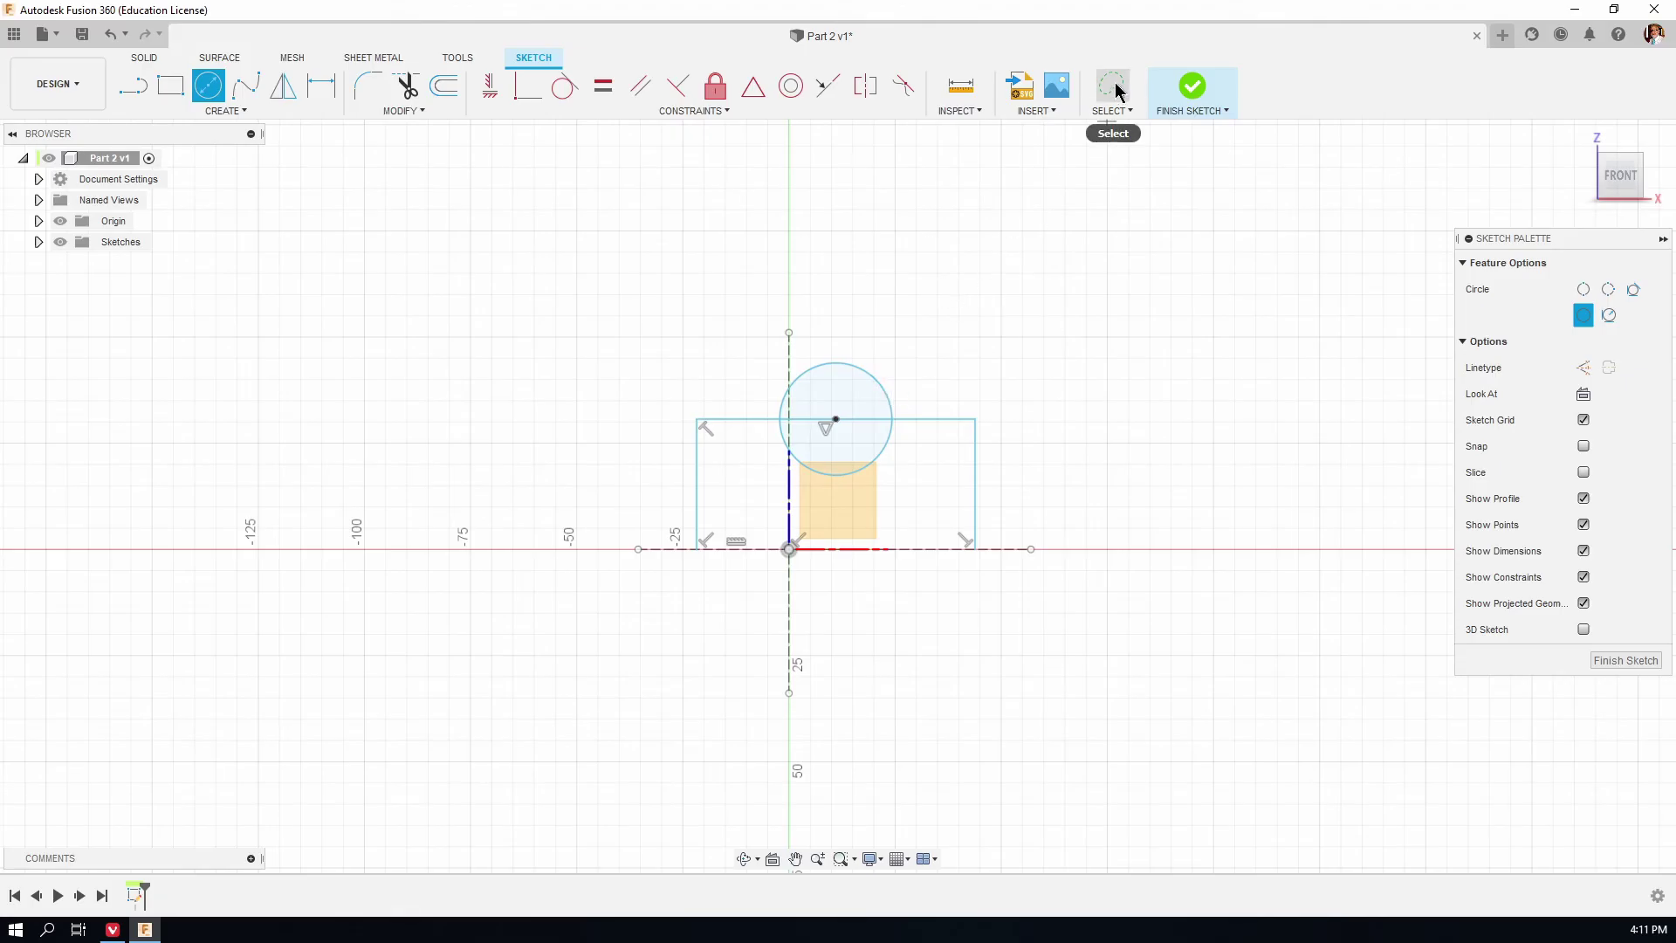
{"action": "left_click", "coordinate": [1115, 88]}
{"action": "mouse_move", "coordinate": [835, 423]}
{"action": "left_mouse_down"}
{"action": "mouse_move", "coordinate": [856, 419]}
{"action": "mouse_move", "coordinate": [761, 430]}
{"action": "mouse_move", "coordinate": [869, 435]}
{"action": "mouse_move", "coordinate": [793, 431]}
{"action": "mouse_move", "coordinate": [804, 399]}
{"action": "mouse_move", "coordinate": [737, 458]}
{"action": "mouse_move", "coordinate": [844, 427]}
{"action": "left_mouse_up"}
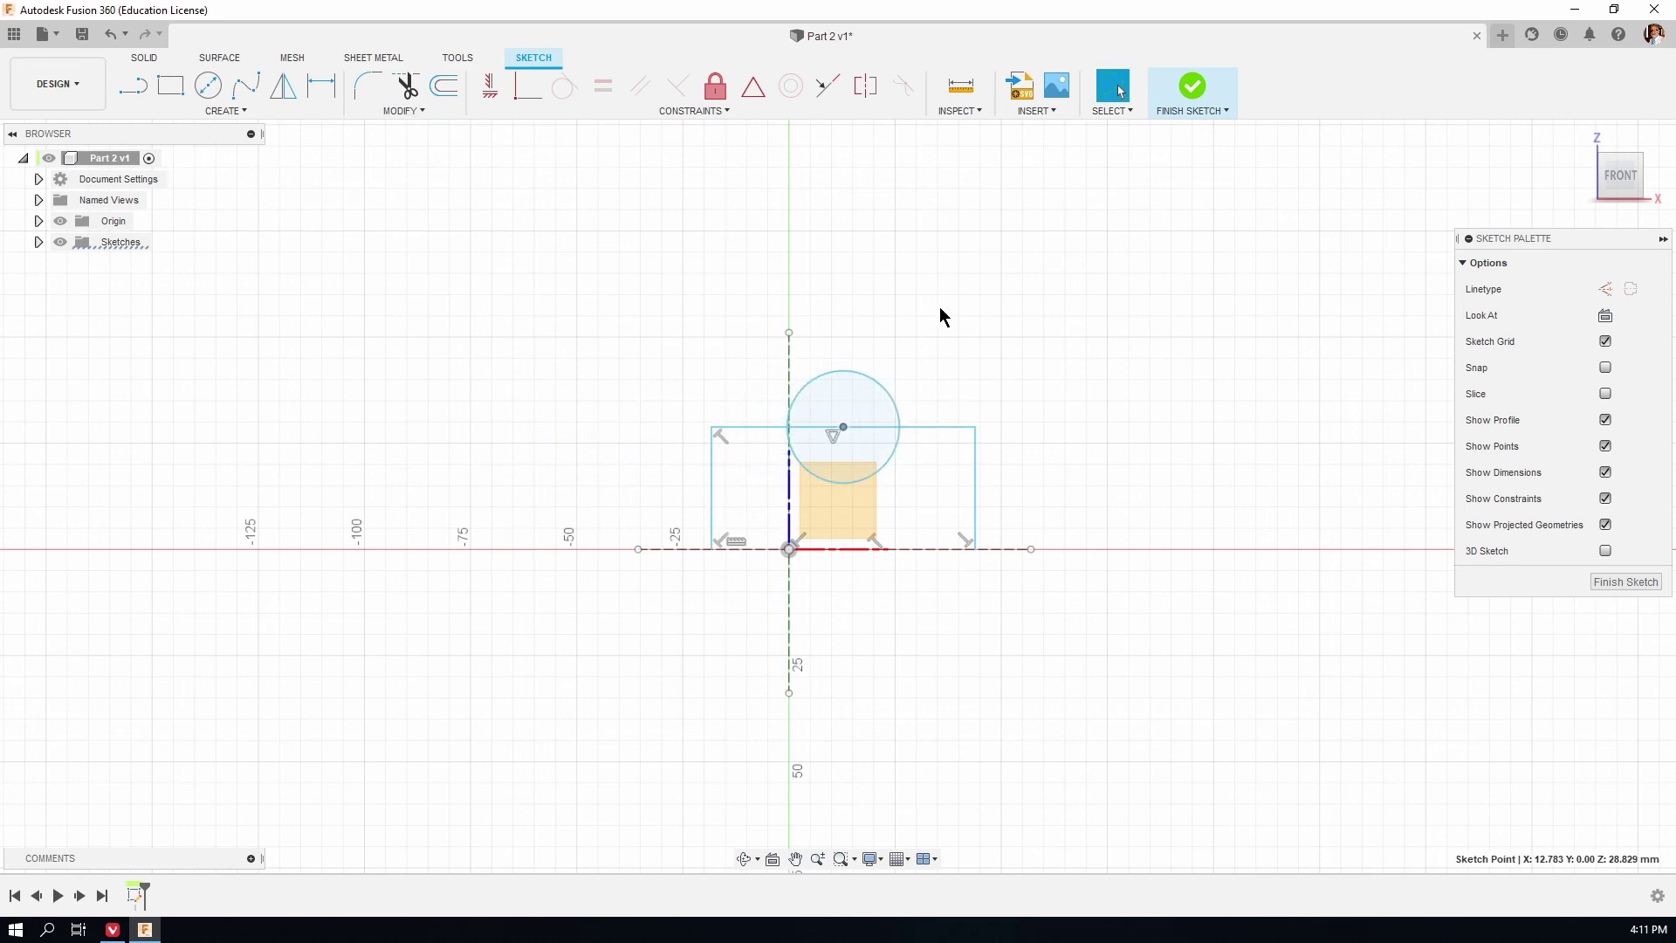
Replace the midpoint-centred circle with one centred off the midpoint of the outline's top edge, and slide its centre along that edge.
{"action": "left_click", "coordinate": [851, 375]}
{"action": "key", "text": "Delete"}
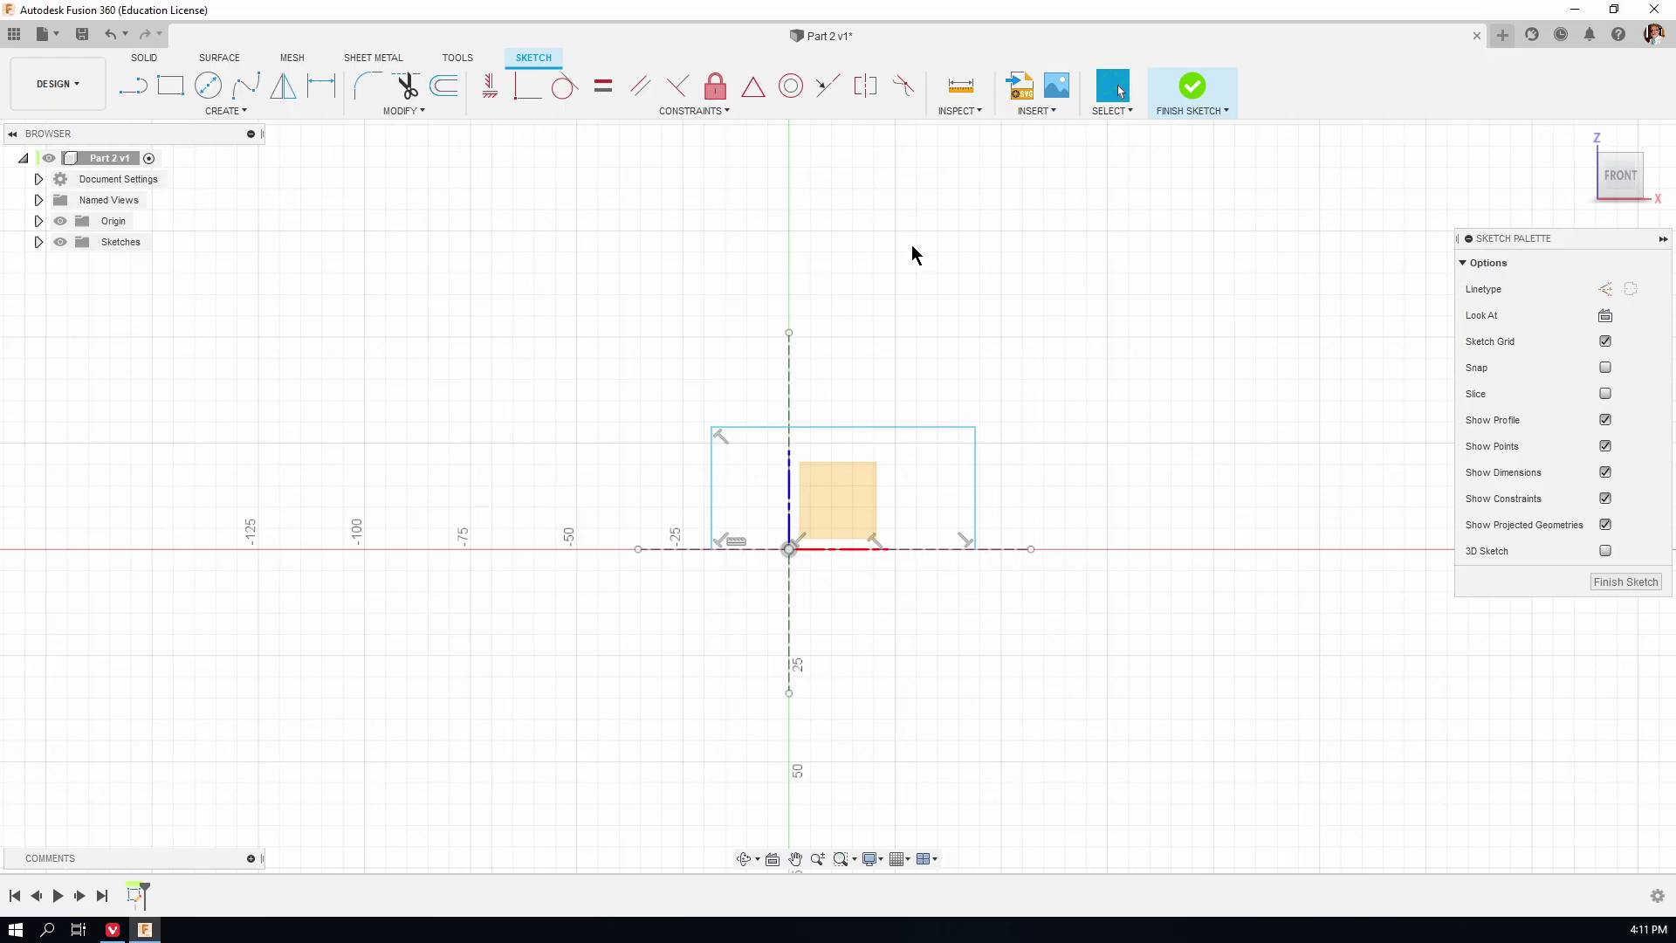
{"action": "left_click", "coordinate": [209, 86]}
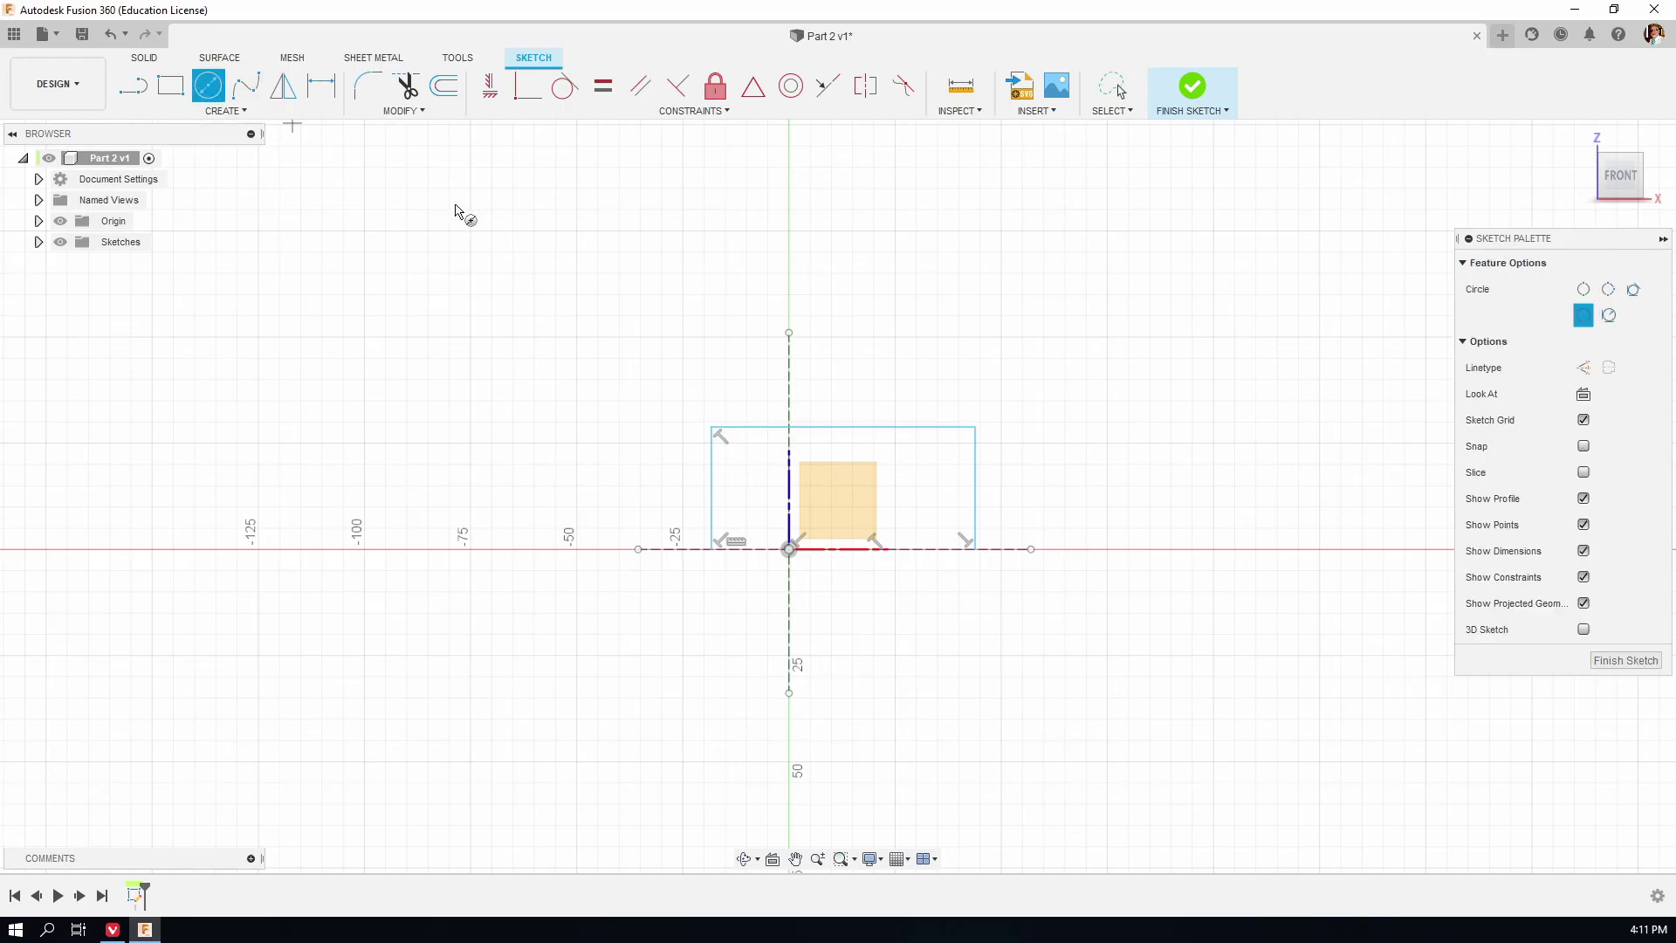
{"action": "left_click", "coordinate": [899, 427]}
{"action": "left_click", "coordinate": [931, 396]}
{"action": "key", "text": "Escape"}
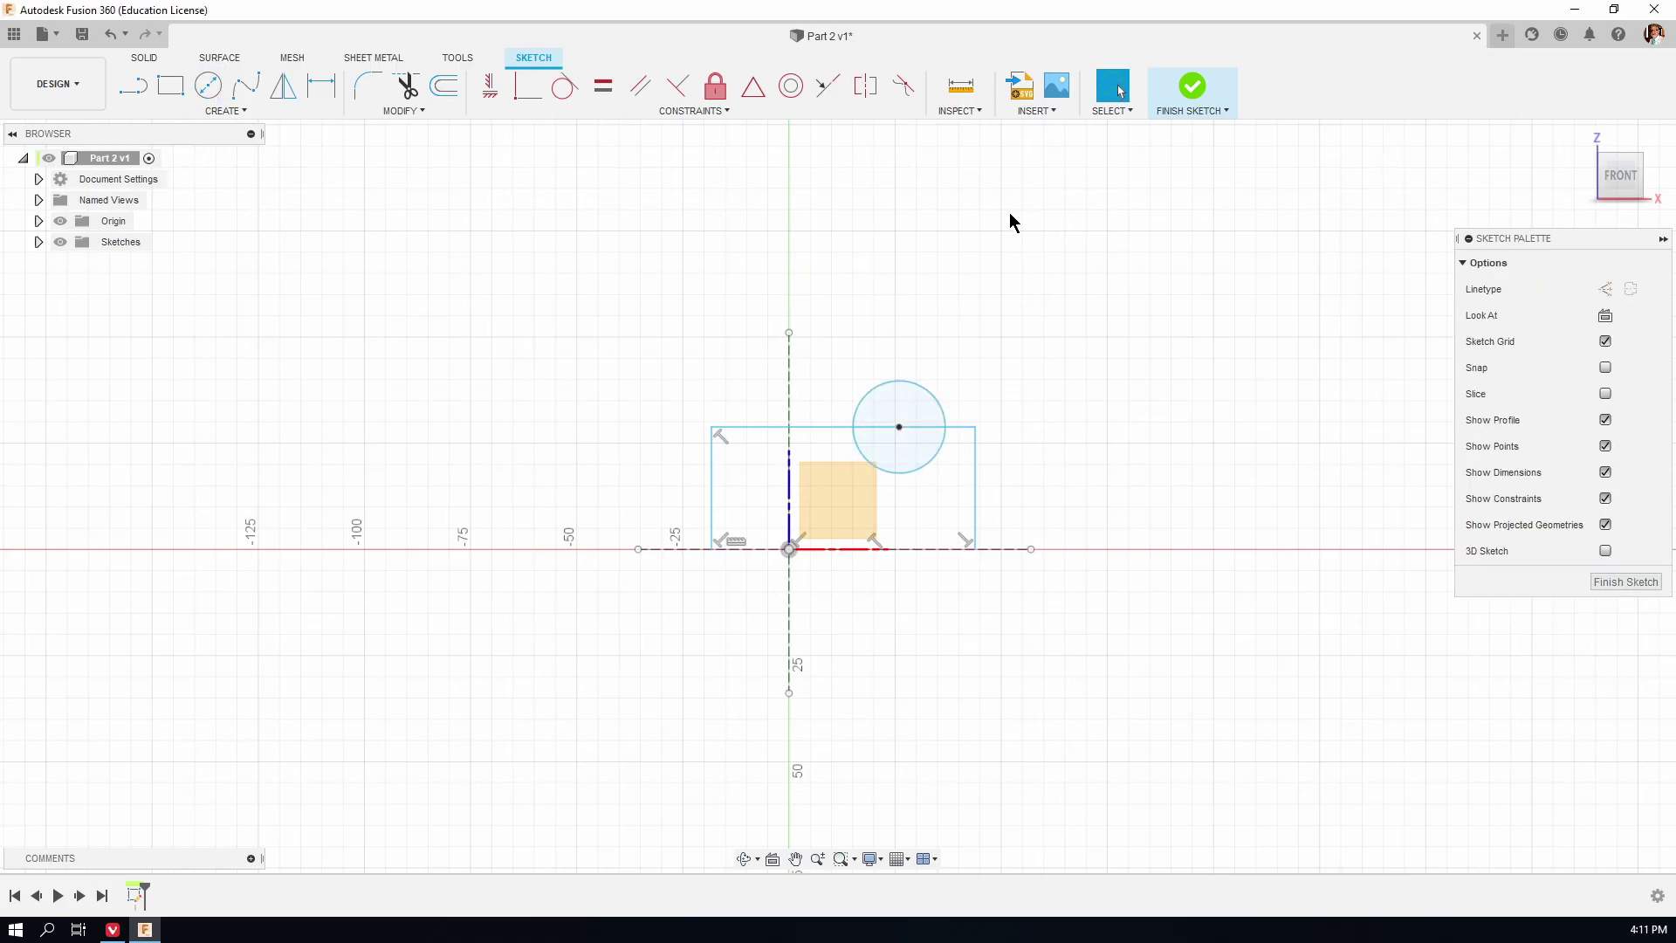
{"action": "mouse_move", "coordinate": [899, 427]}
{"action": "left_mouse_down"}
{"action": "mouse_move", "coordinate": [763, 426]}
{"action": "mouse_move", "coordinate": [939, 426]}
{"action": "mouse_move", "coordinate": [843, 426]}
{"action": "mouse_move", "coordinate": [874, 427]}
{"action": "left_mouse_up"}
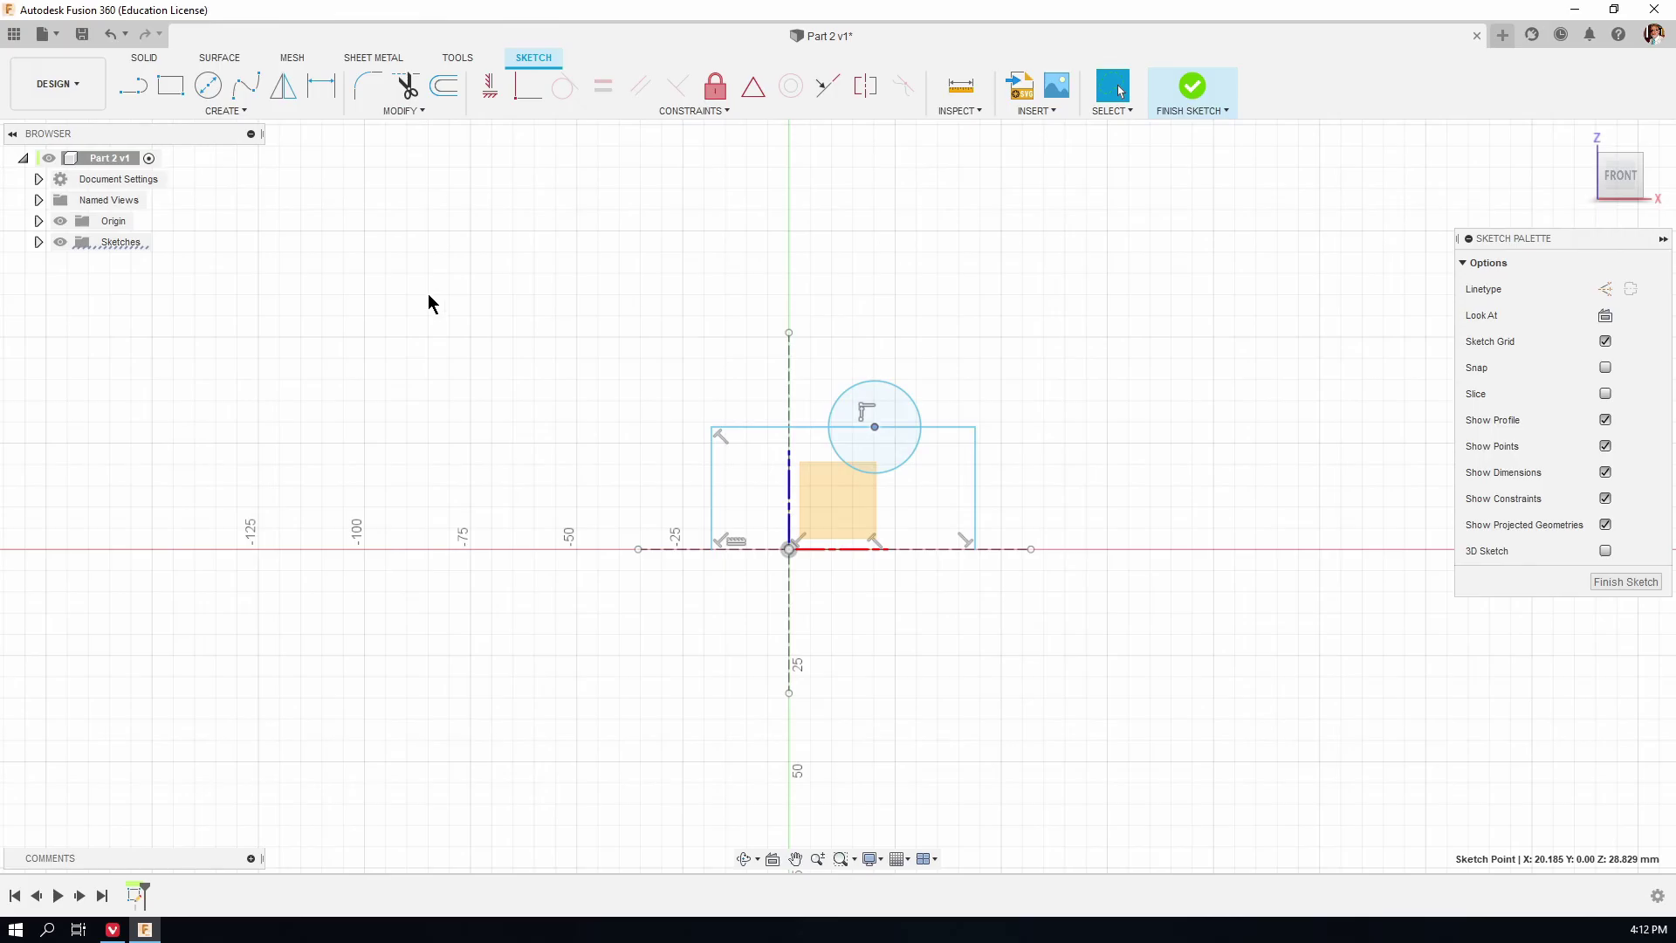
Dimension the outline's top edge to 48 mm and its vertical side to 15 mm.
{"action": "left_click", "coordinate": [321, 85]}
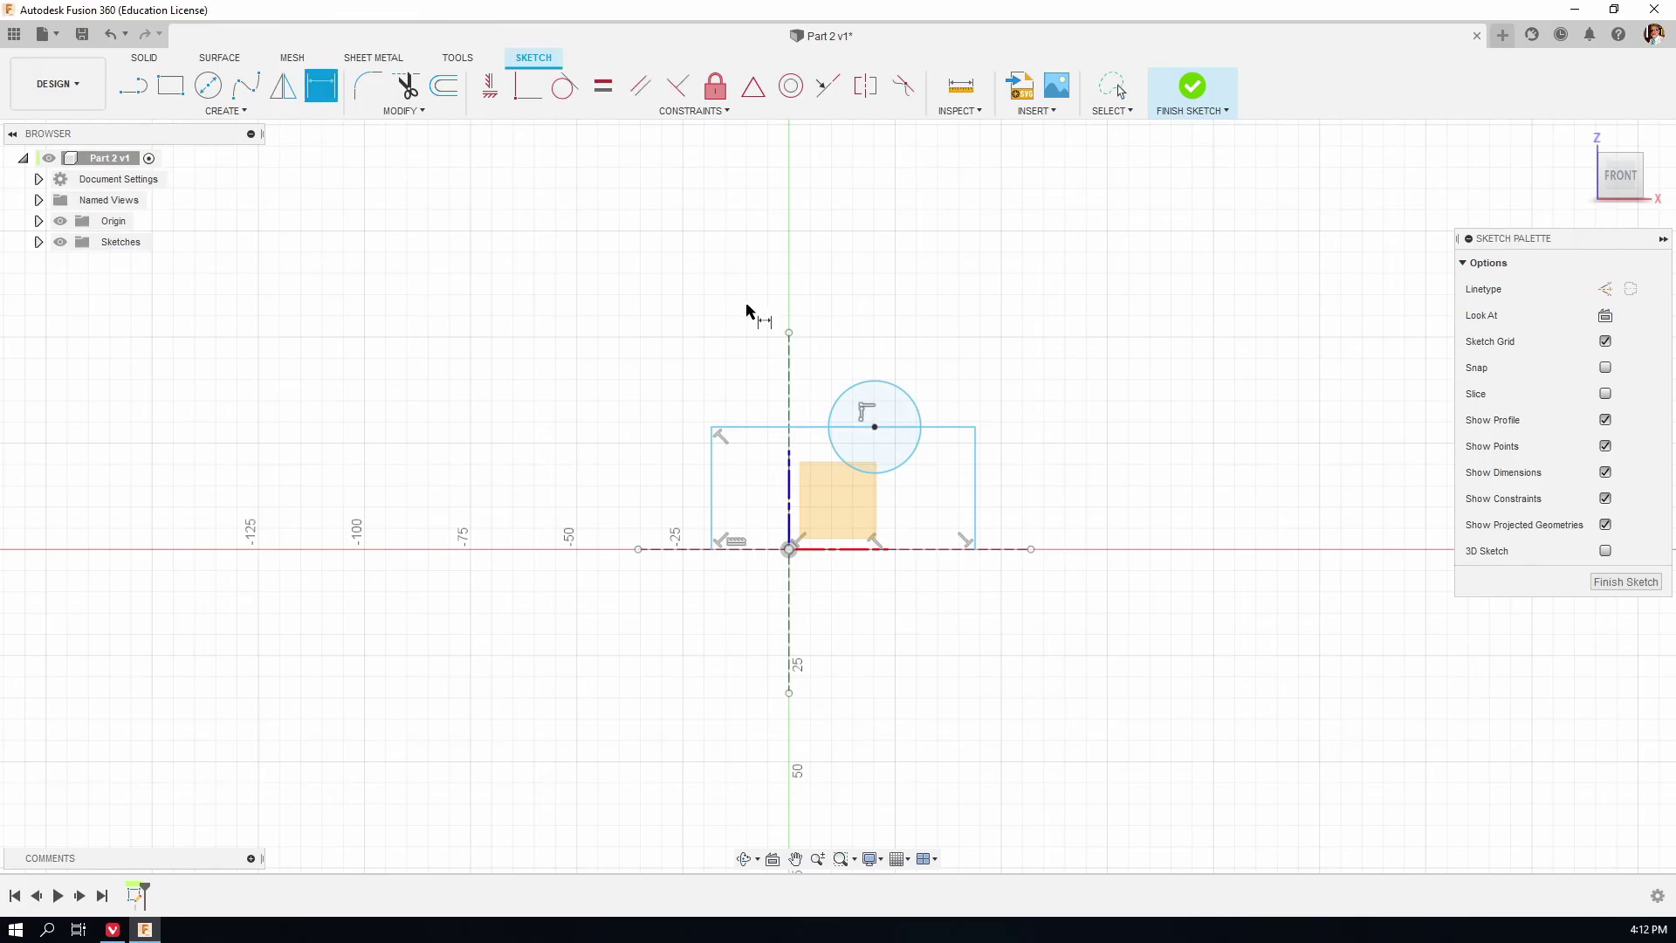
{"action": "left_click", "coordinate": [765, 427]}
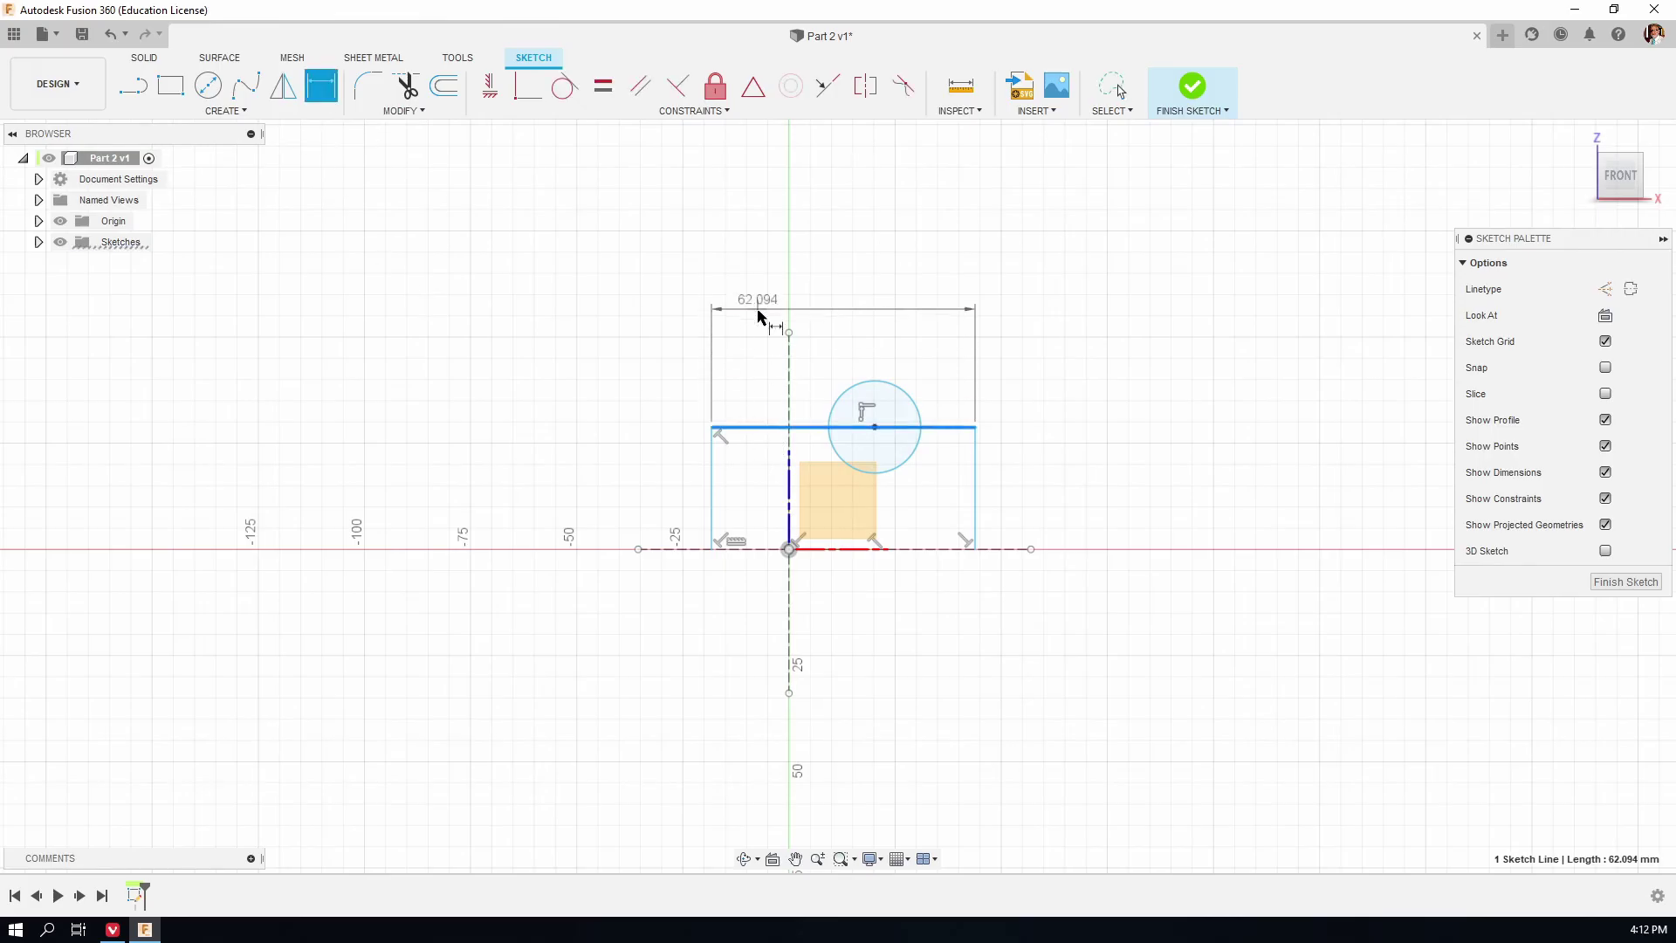
{"action": "left_click", "coordinate": [759, 374]}
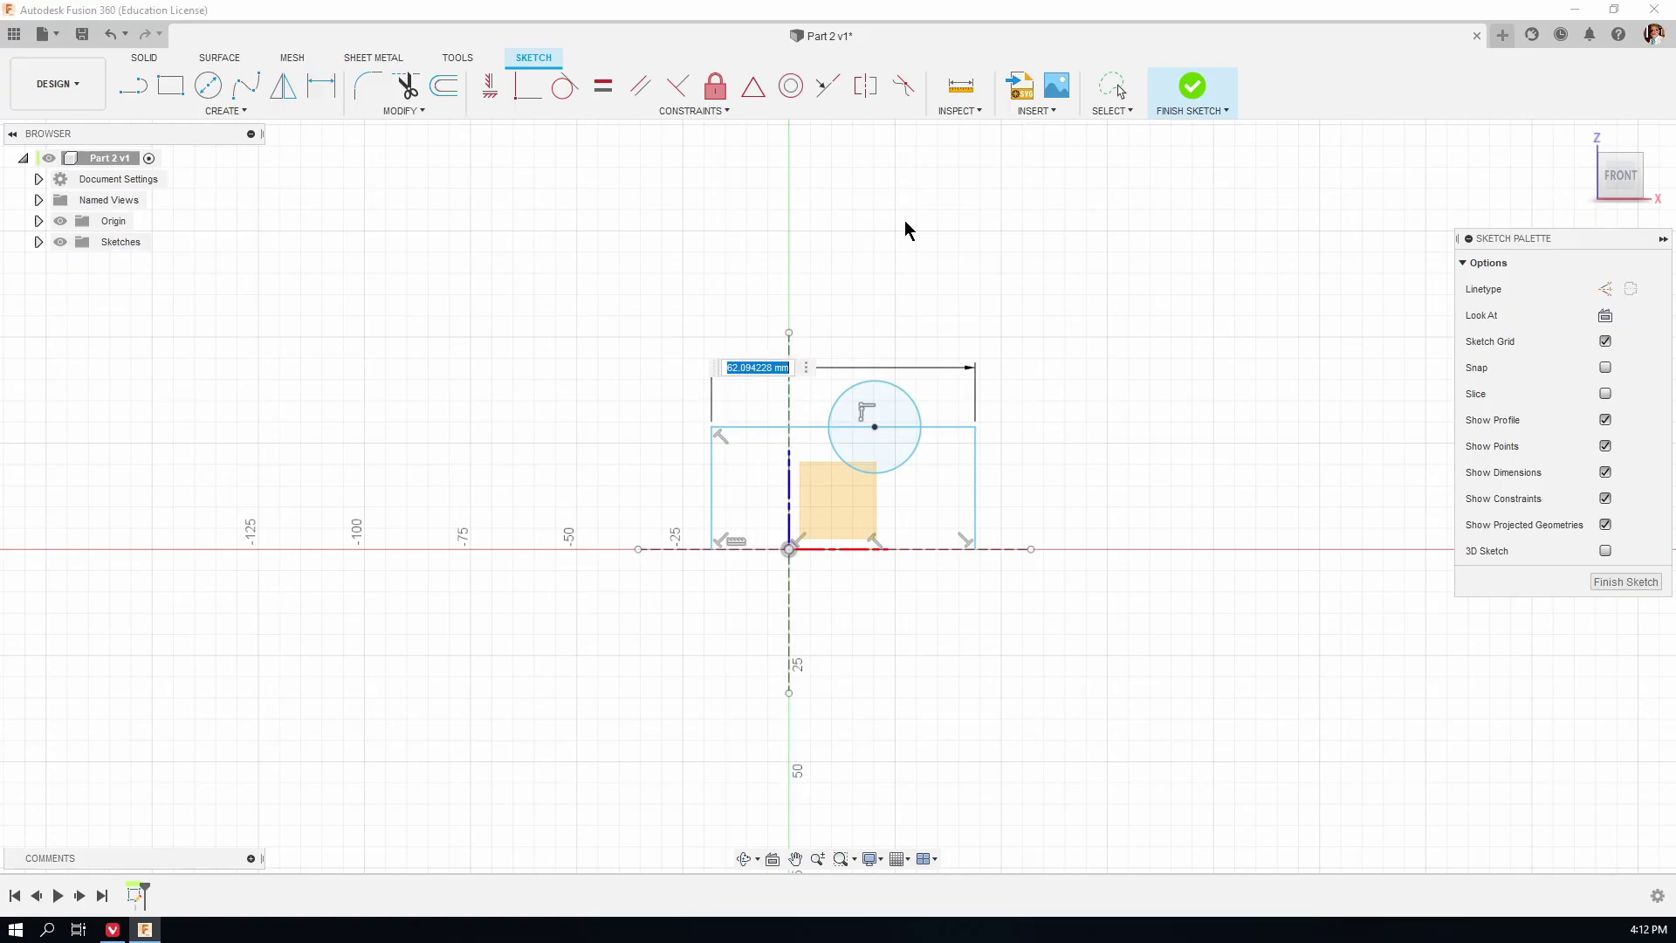
{"action": "type", "text": "48"}
{"action": "key", "text": "Return"}
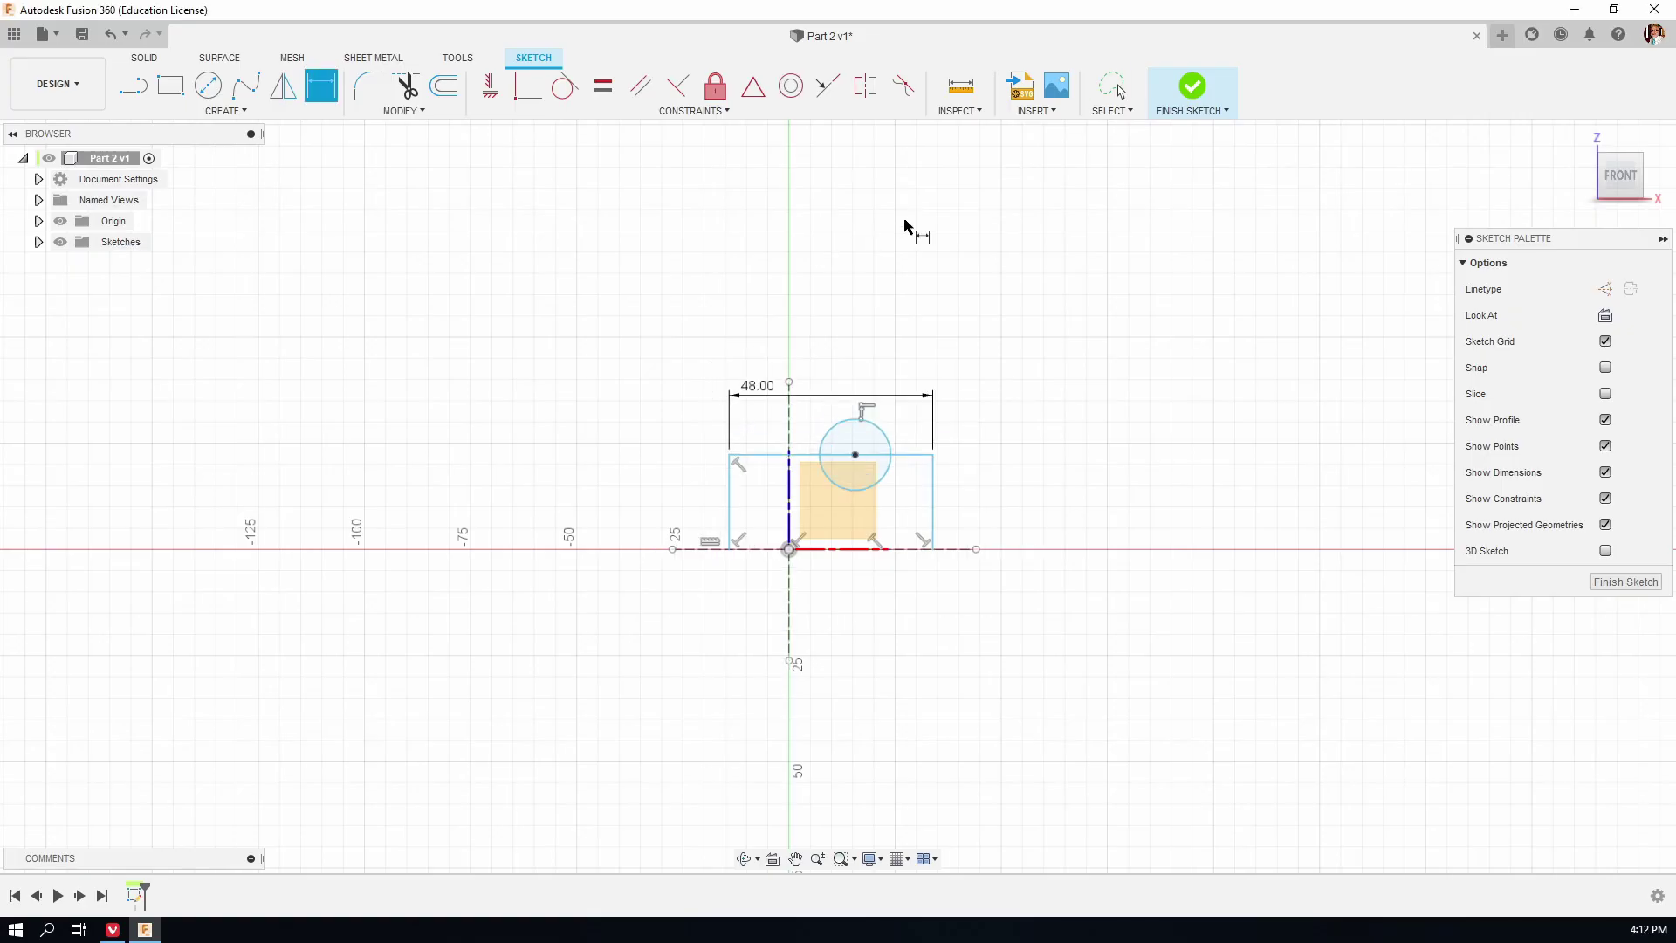
{"action": "left_click", "coordinate": [933, 501]}
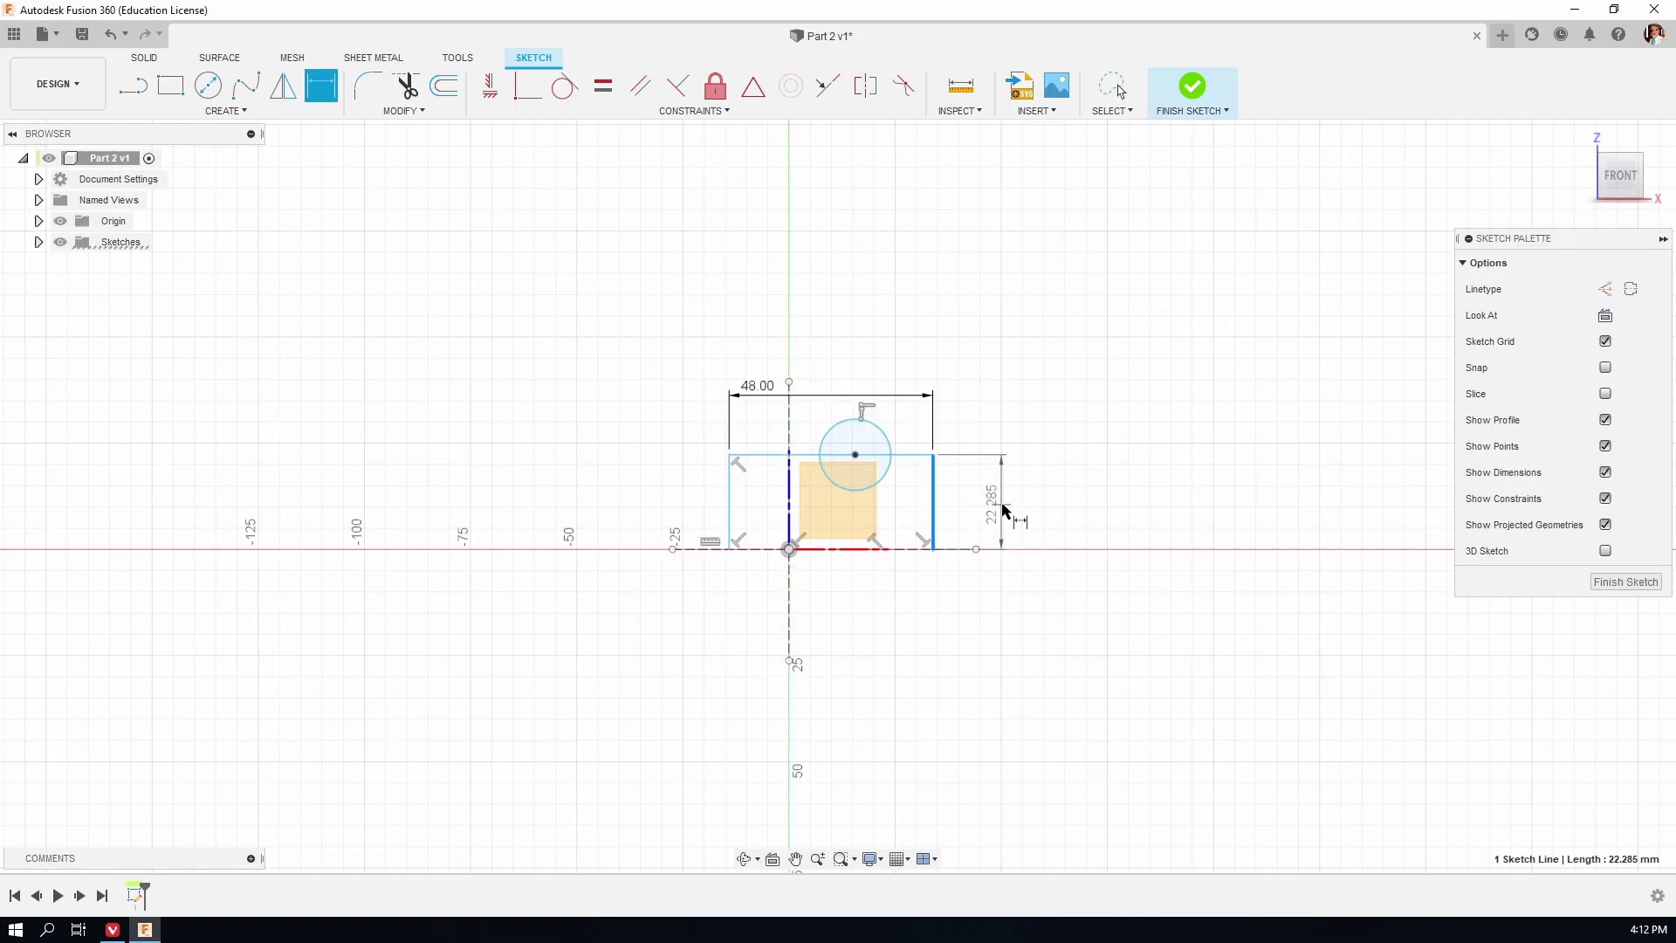
{"action": "left_click", "coordinate": [1047, 504]}
{"action": "type", "text": "15"}
{"action": "key", "text": "Return"}
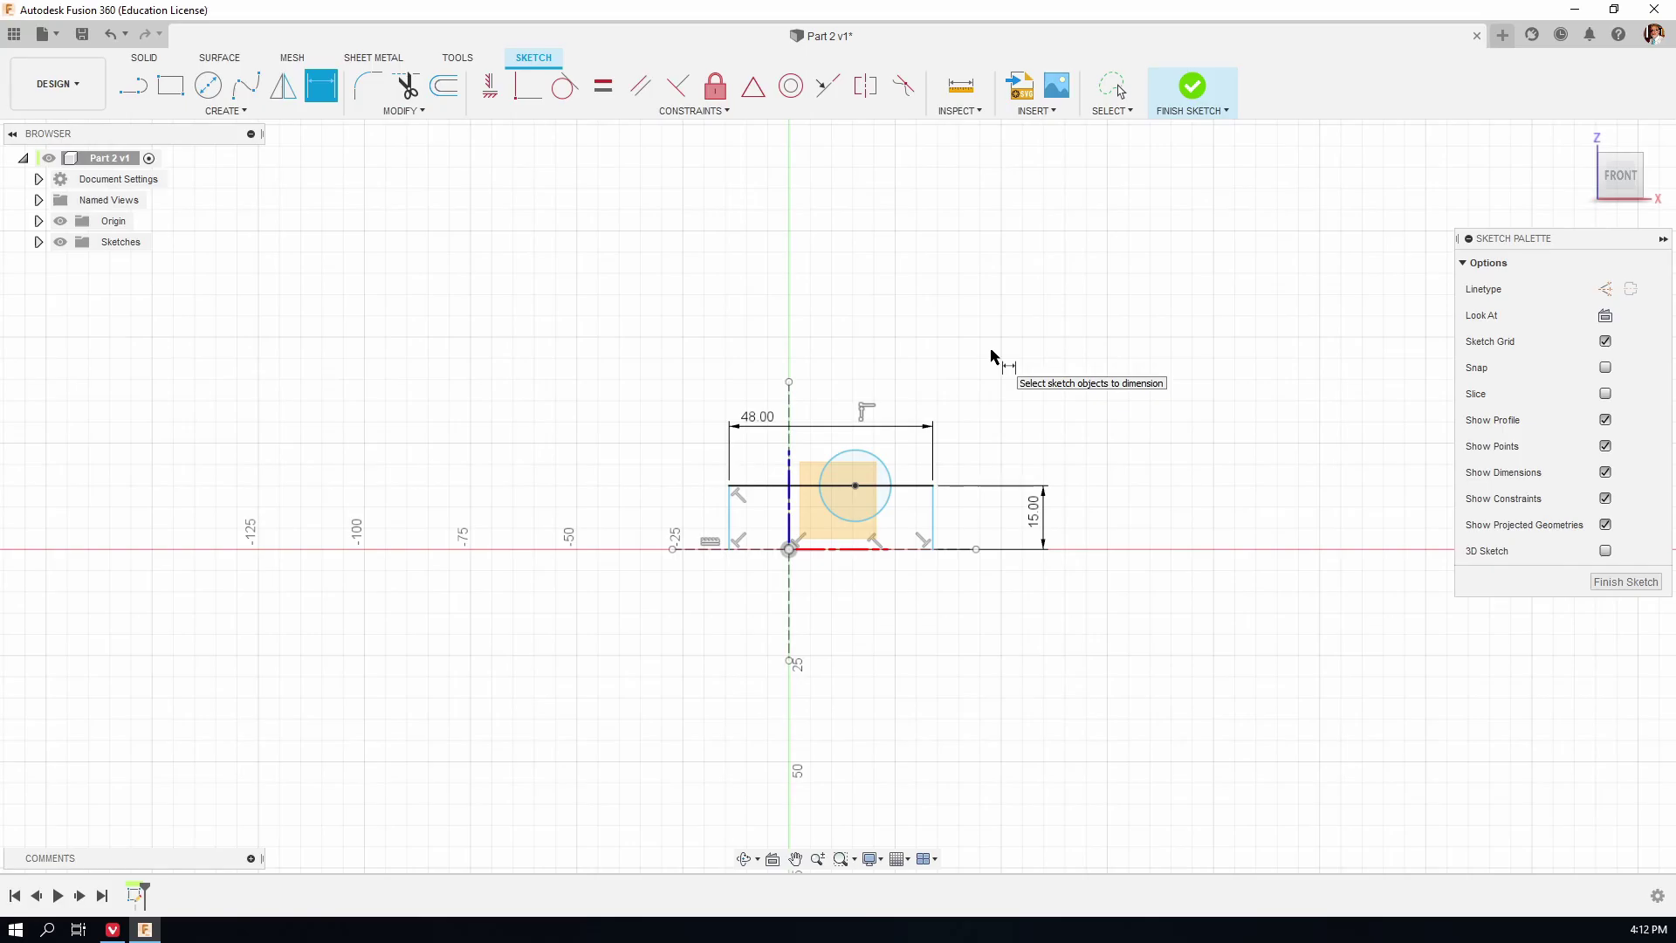
Dimension the horizontal distance from the circle's centre to the outline's top-right corner as 48/2 mm.
{"action": "left_click", "coordinate": [855, 486]}
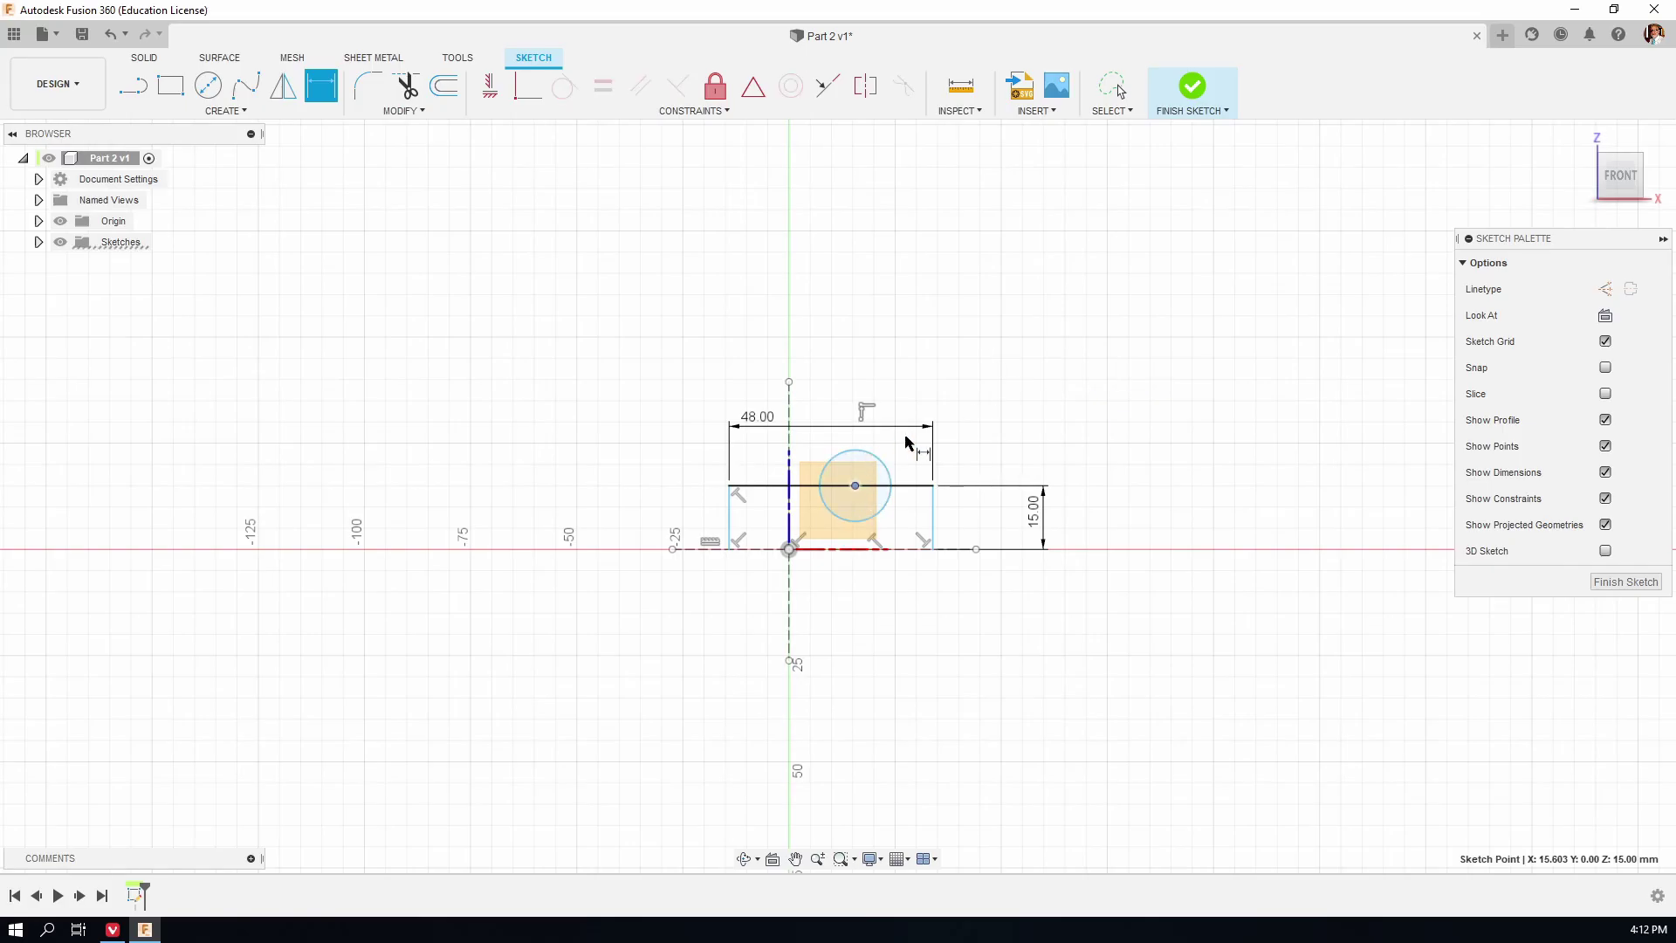
{"action": "left_click", "coordinate": [933, 486]}
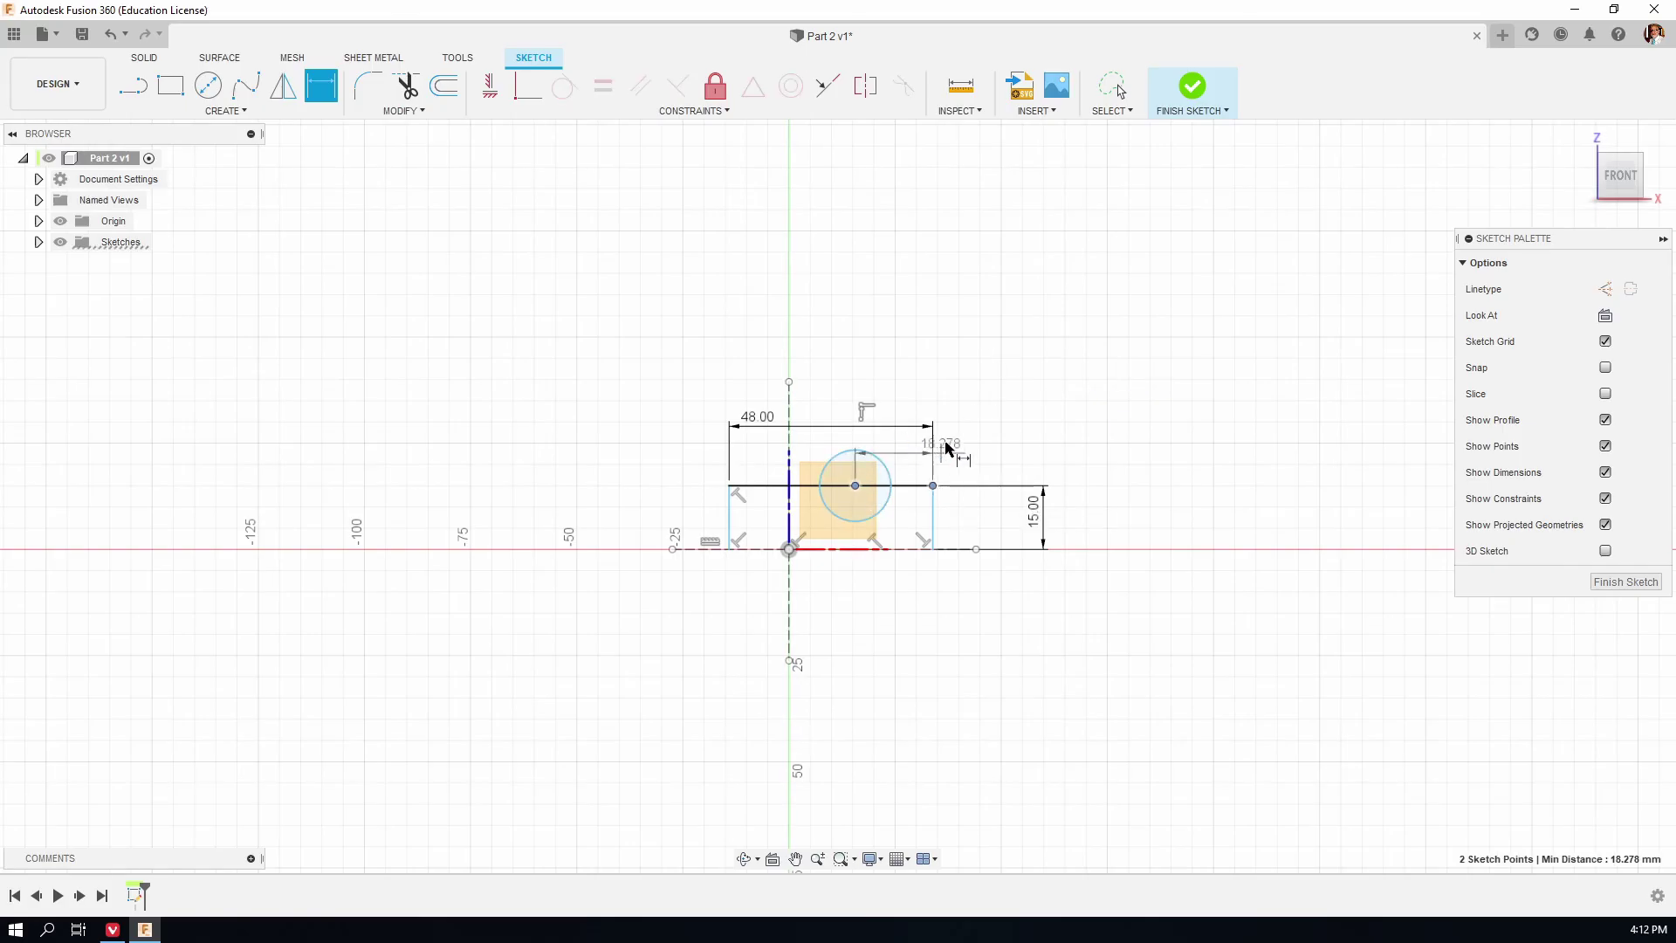
{"action": "left_click", "coordinate": [935, 375]}
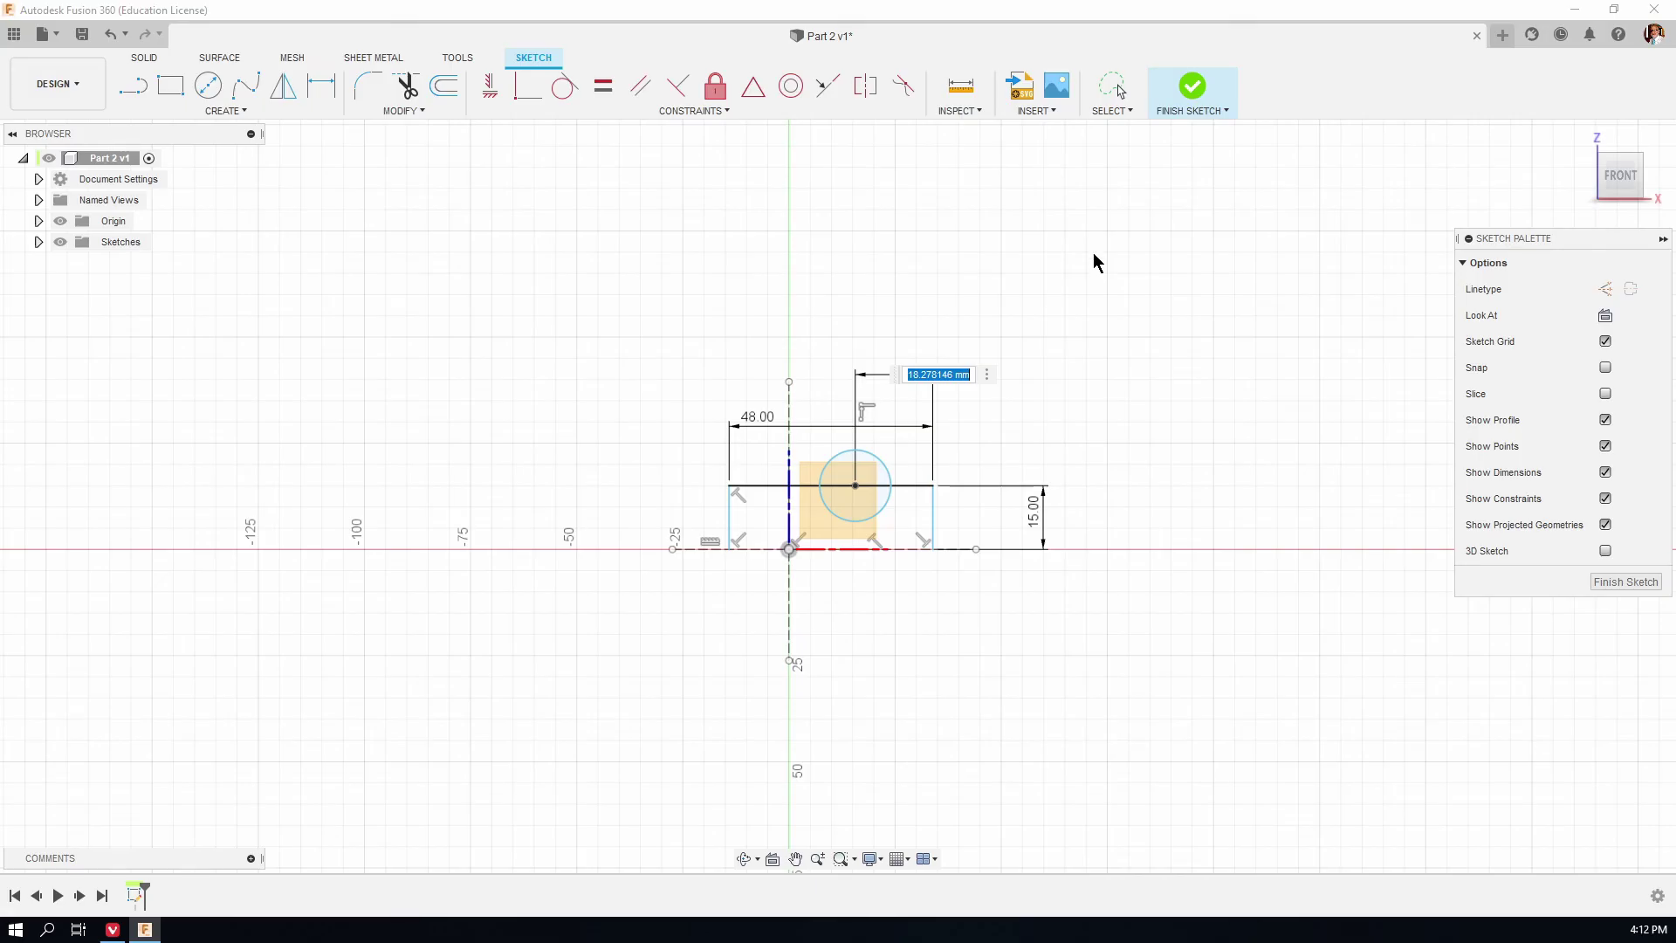
{"action": "type", "text": "48/2"}
{"action": "key", "text": "Return"}
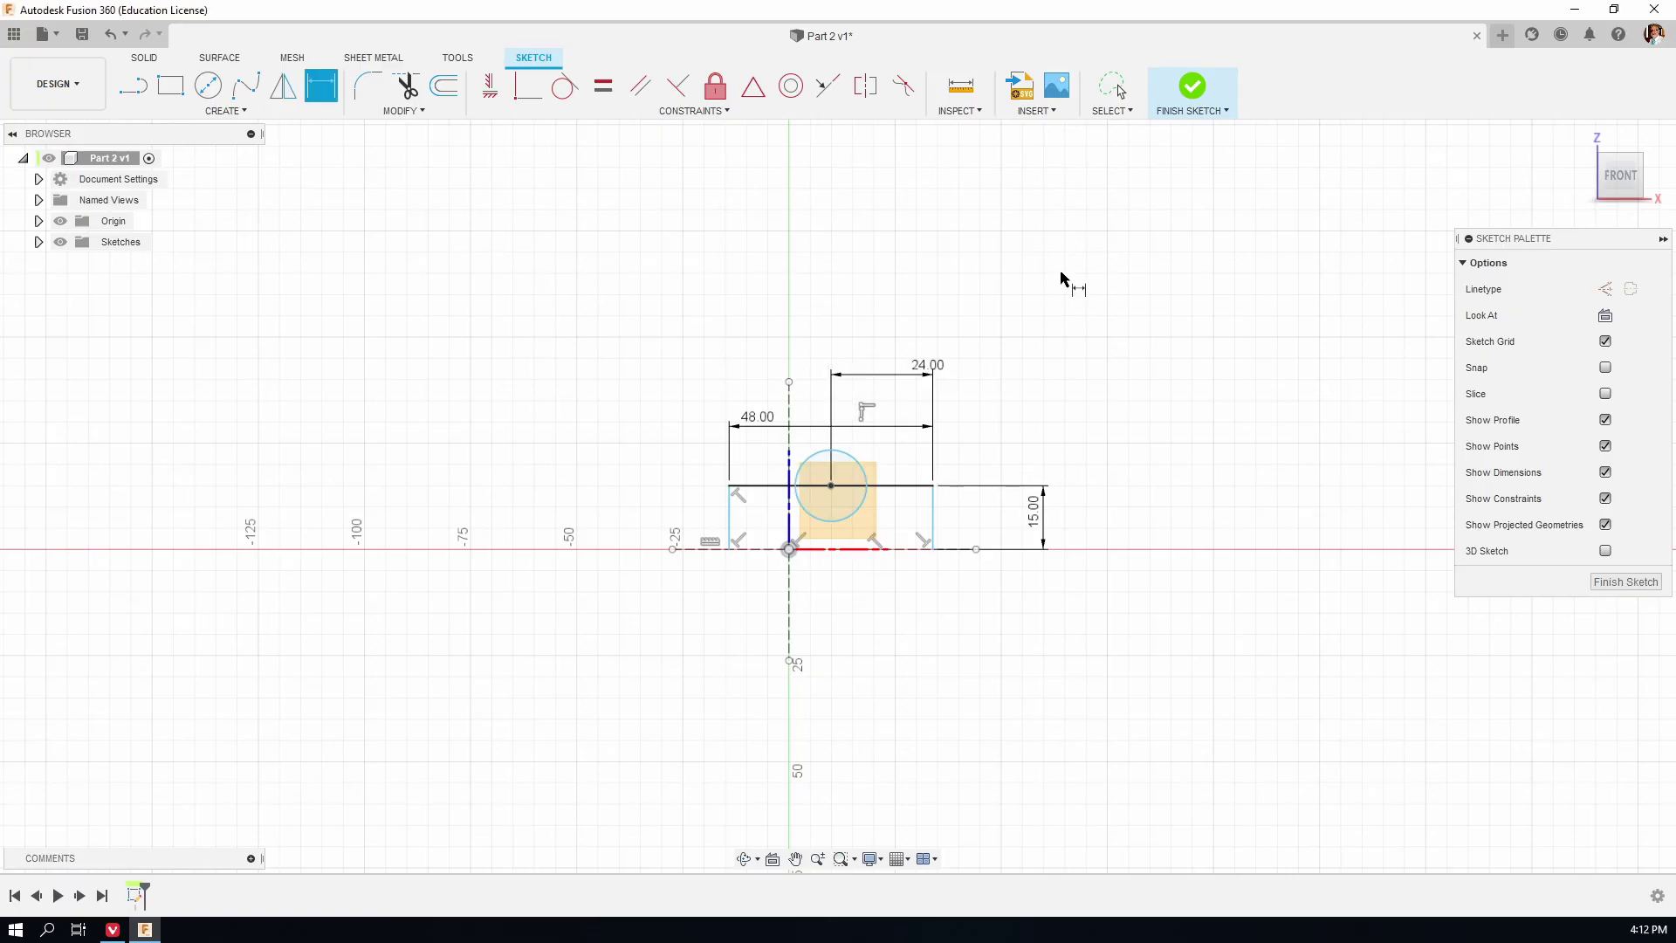
Constrain the circle's centre coincident with the vertical construction line.
{"action": "left_click", "coordinate": [525, 89]}
{"action": "left_click", "coordinate": [830, 500]}
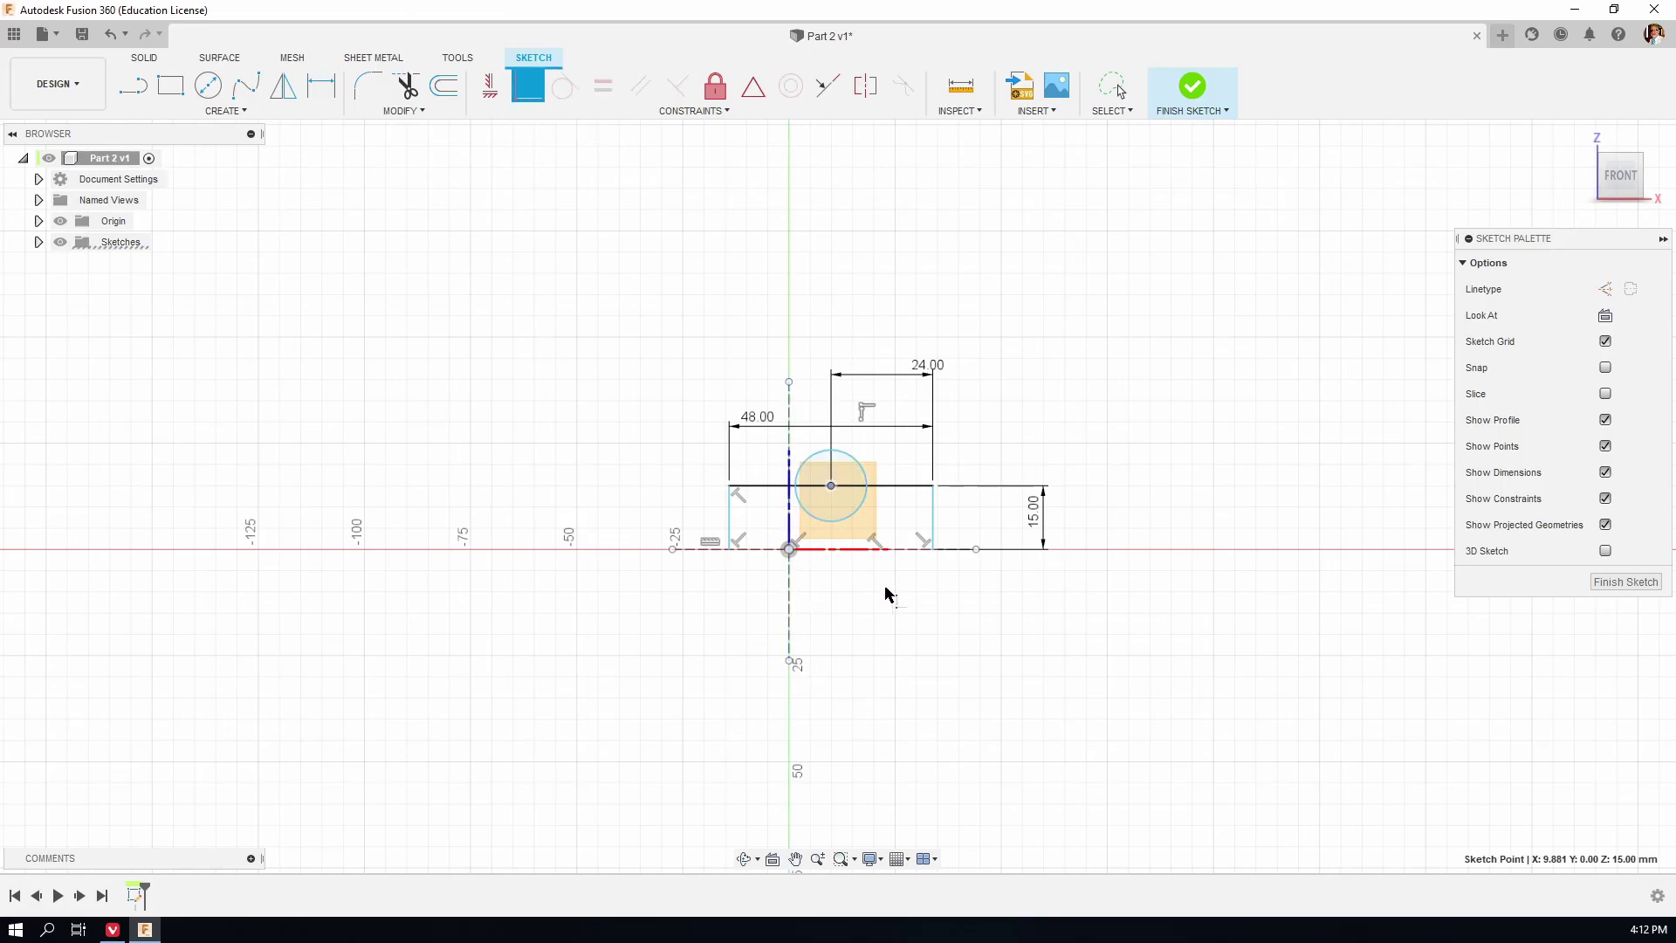
{"action": "left_click", "coordinate": [790, 571]}
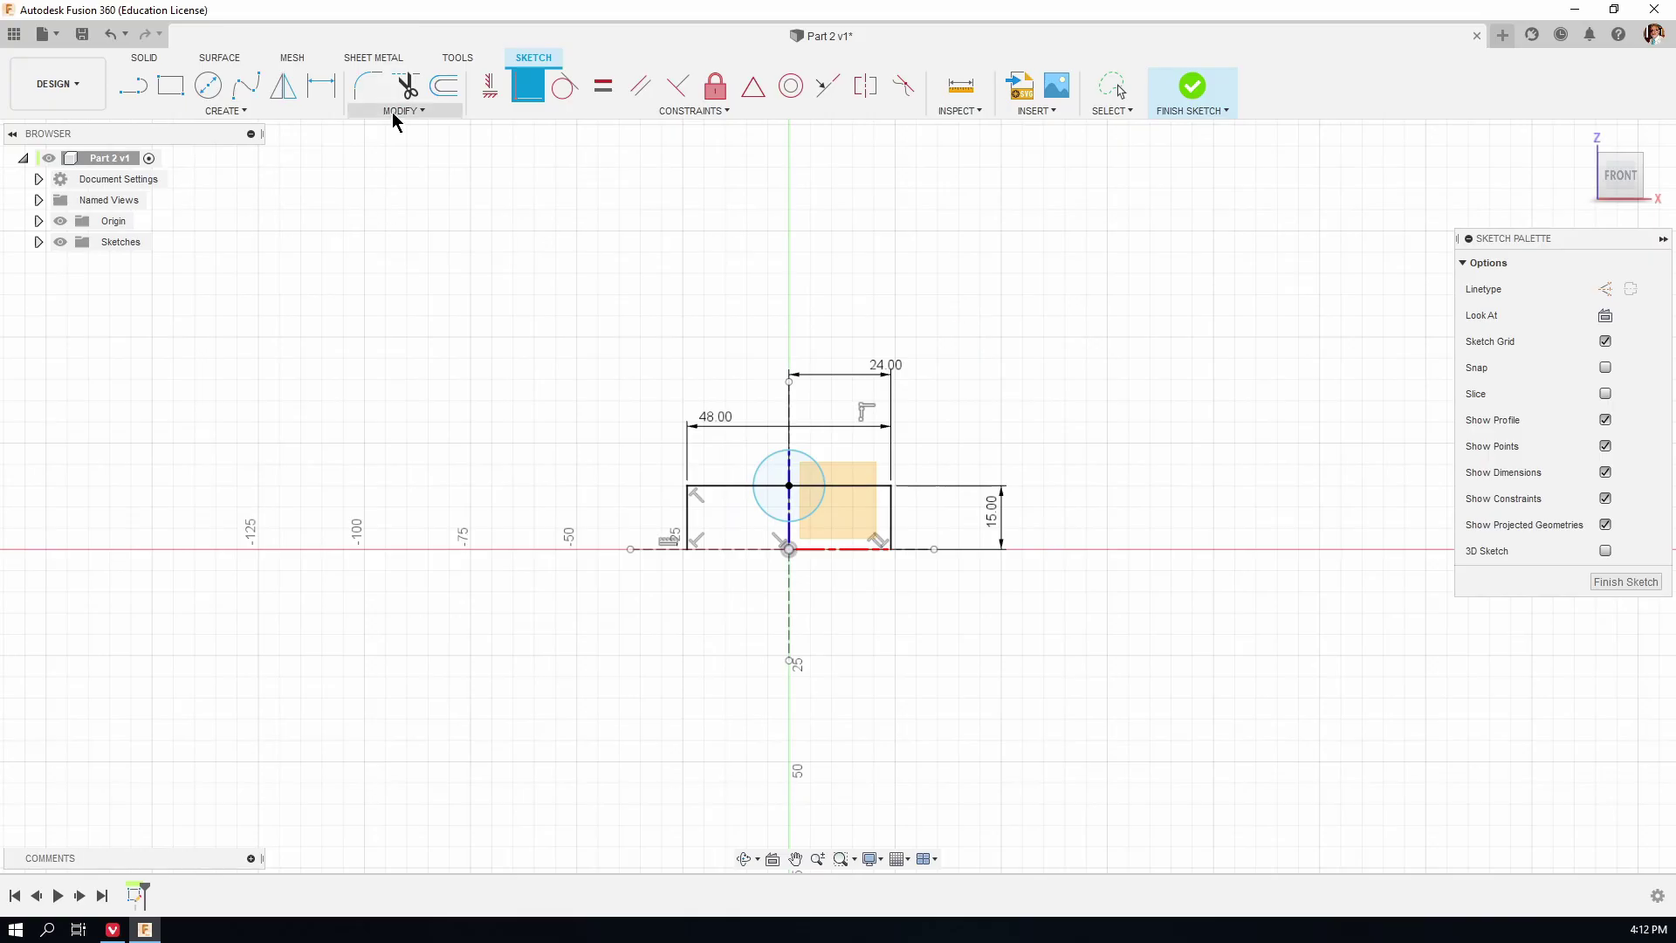
Trim the circle's upper half and the top-edge segments inside it to leave a semicircular notch.
{"action": "left_click", "coordinate": [406, 85]}
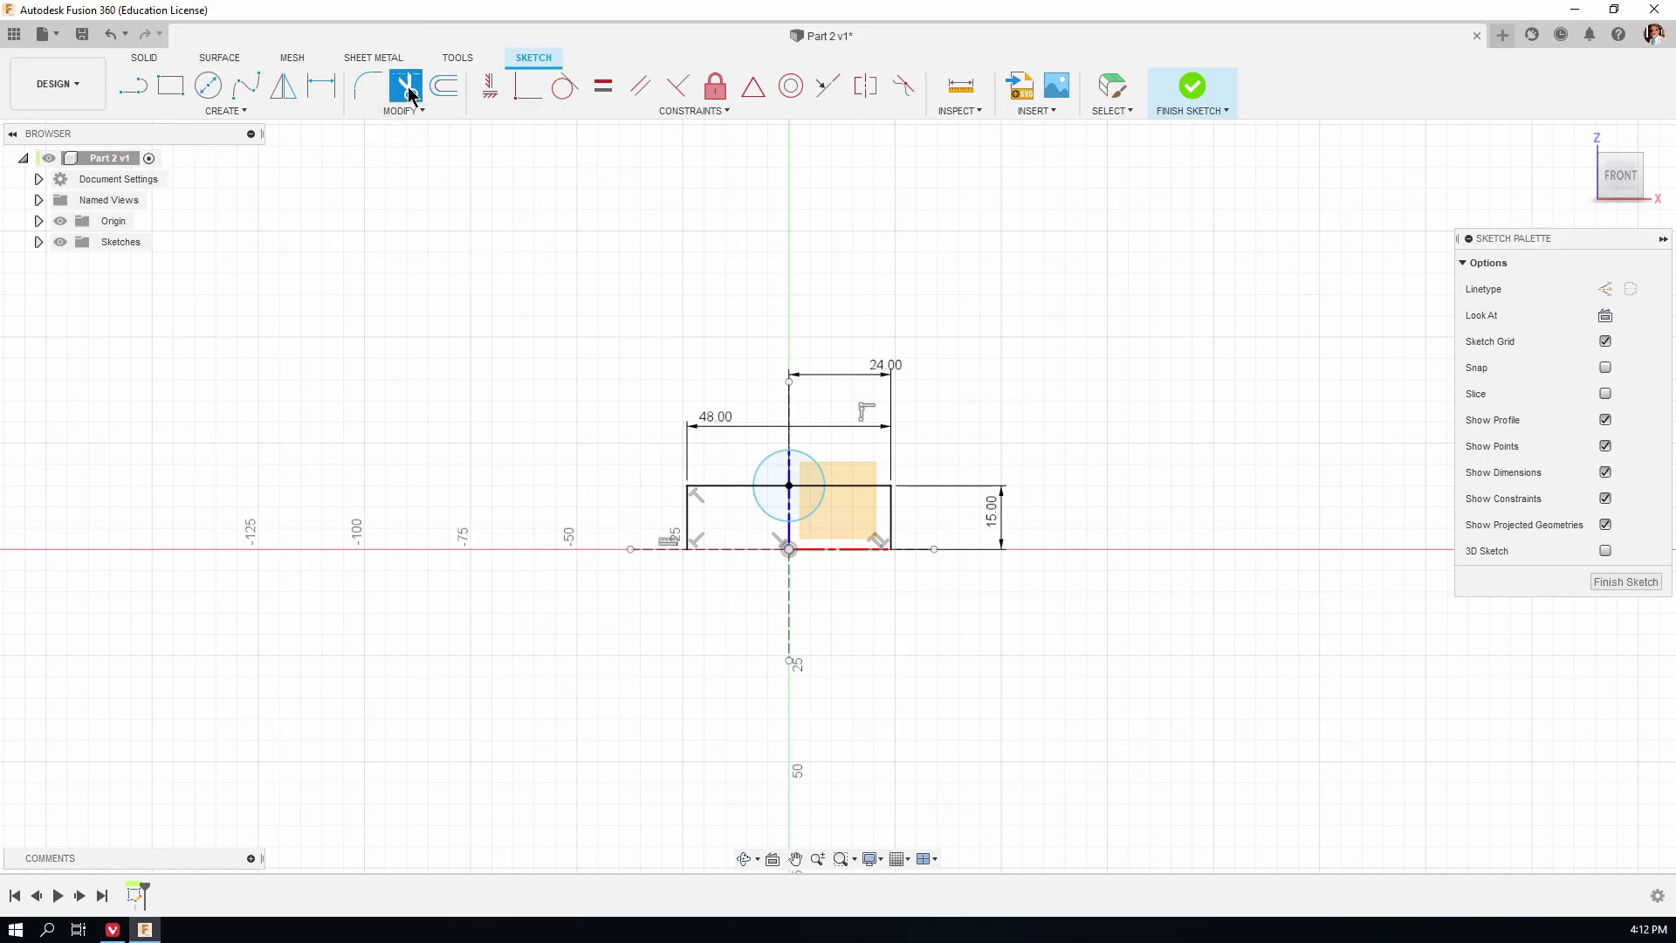
{"action": "left_click", "coordinate": [756, 460]}
{"action": "left_click", "coordinate": [806, 465]}
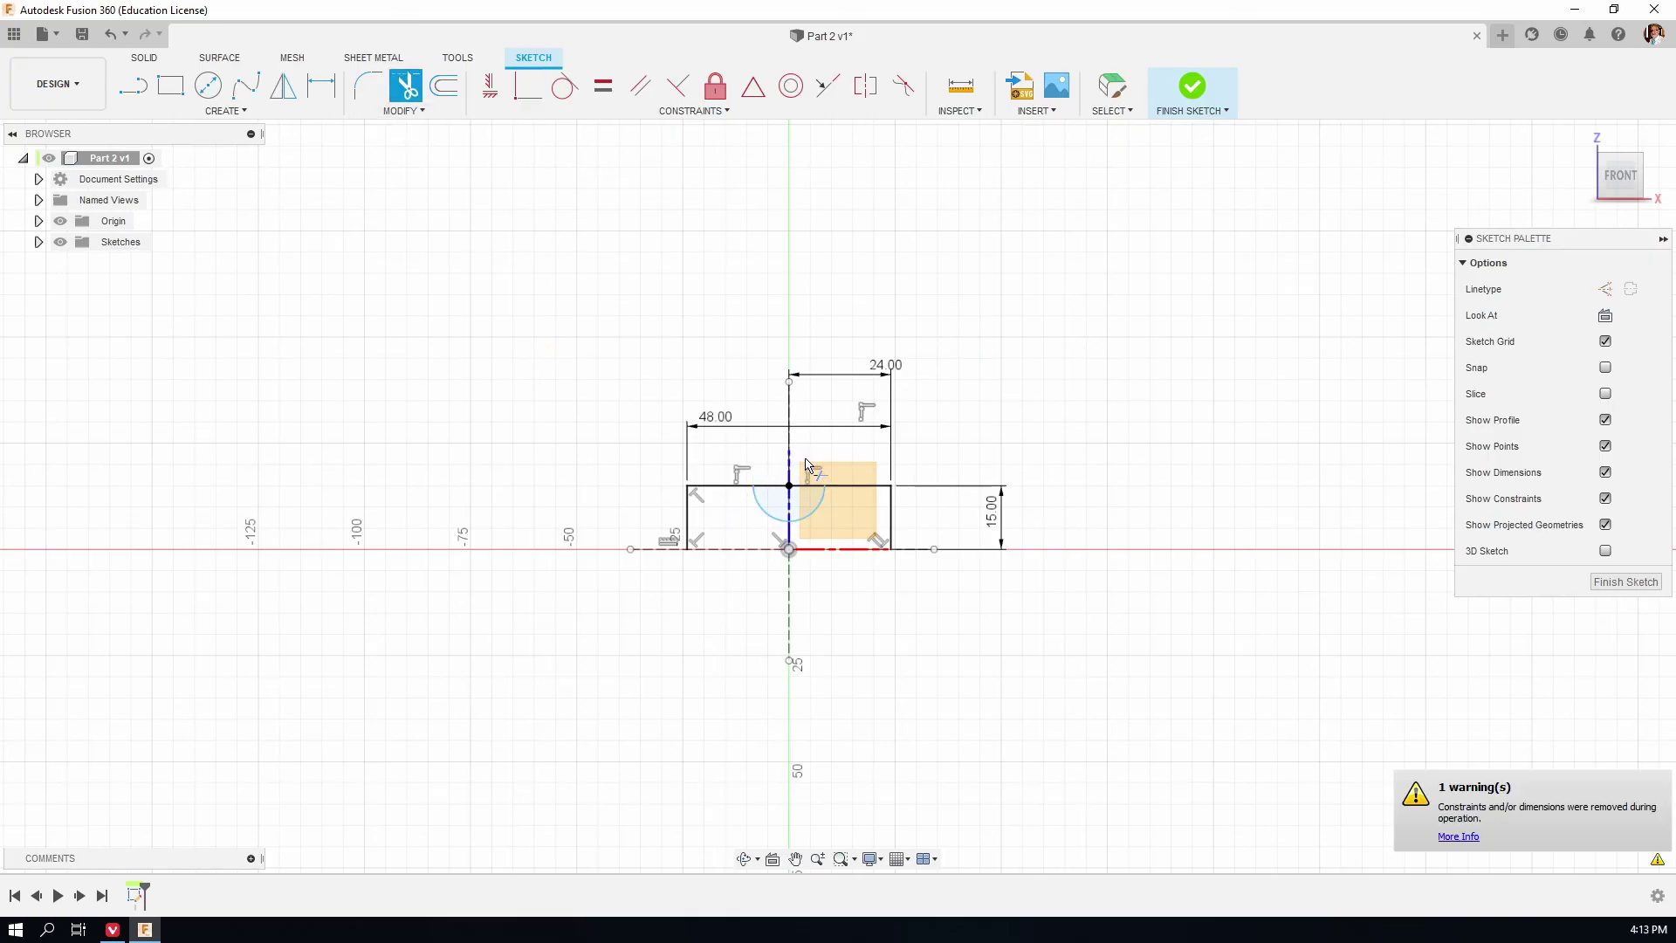
{"action": "left_click", "coordinate": [771, 485]}
{"action": "left_click", "coordinate": [807, 489]}
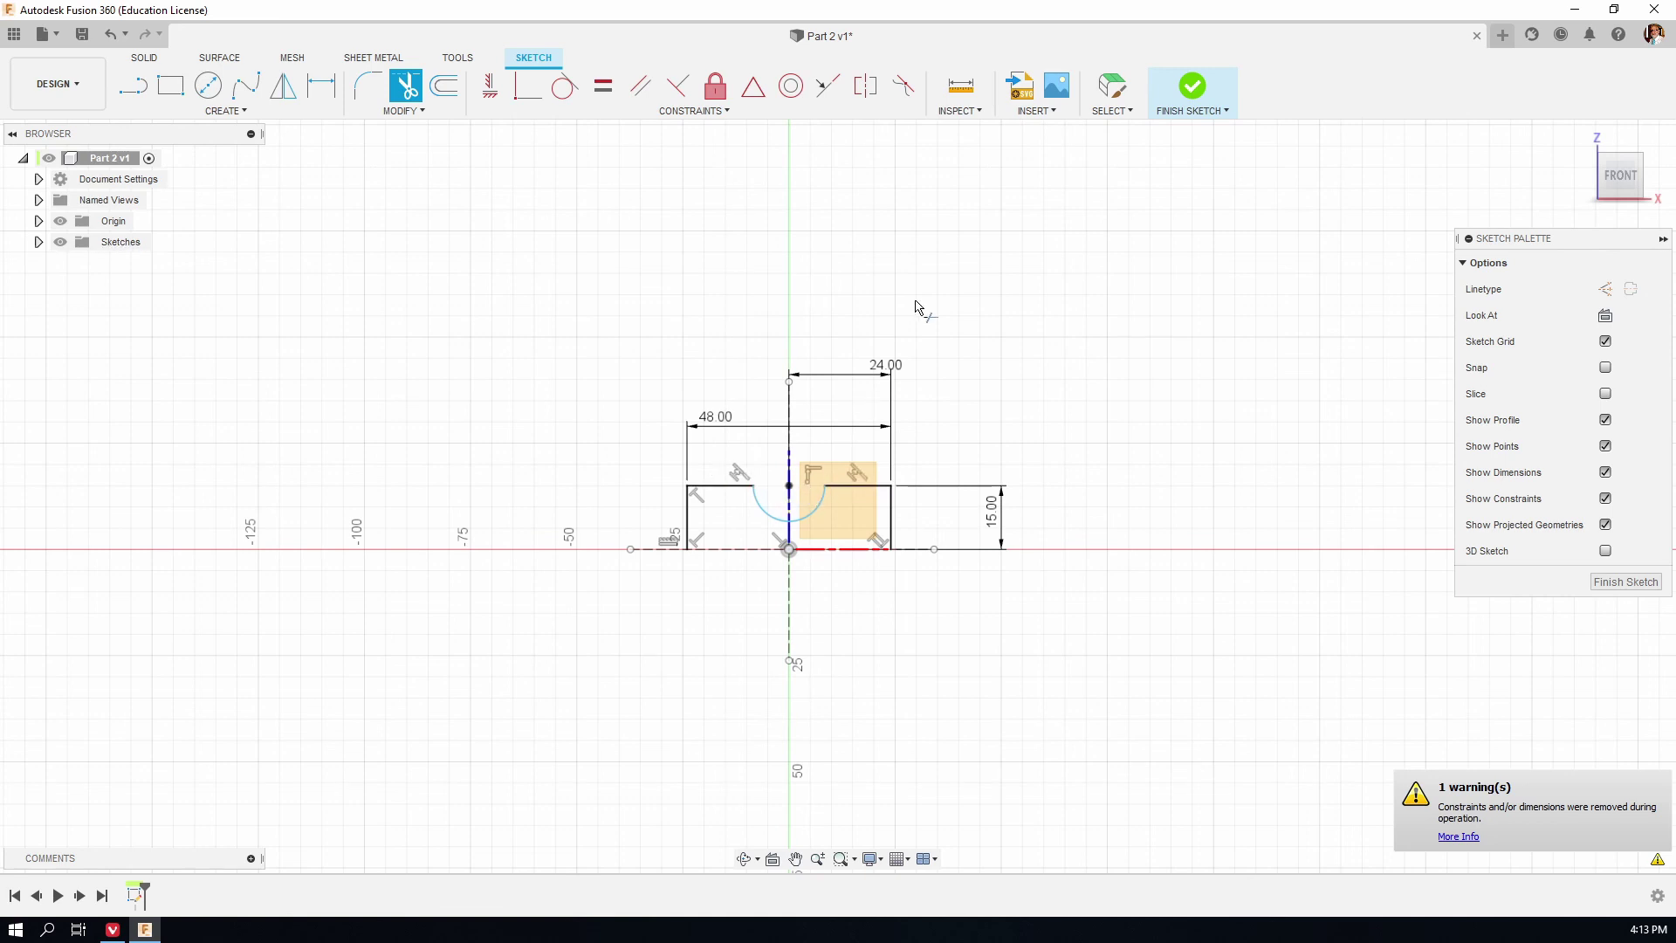
Dimension the semicircular notch's radius as 12 mm.
{"action": "left_click", "coordinate": [321, 88]}
{"action": "left_click", "coordinate": [810, 517]}
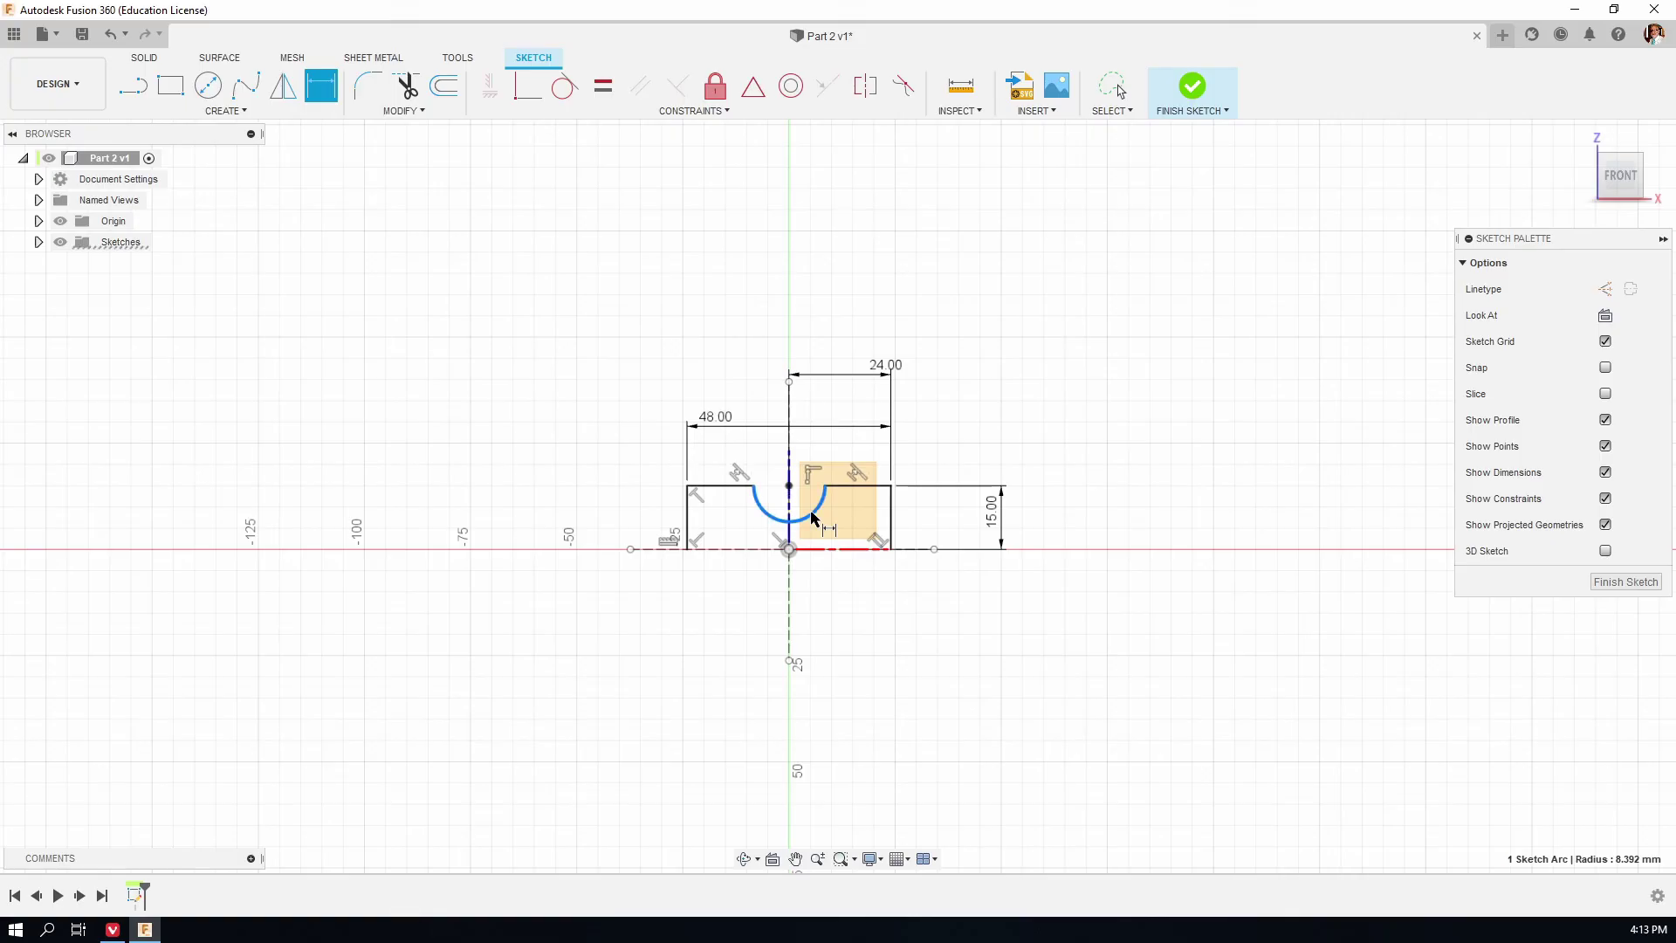
{"action": "left_click", "coordinate": [962, 668]}
{"action": "type", "text": "12"}
{"action": "key", "text": "Return"}
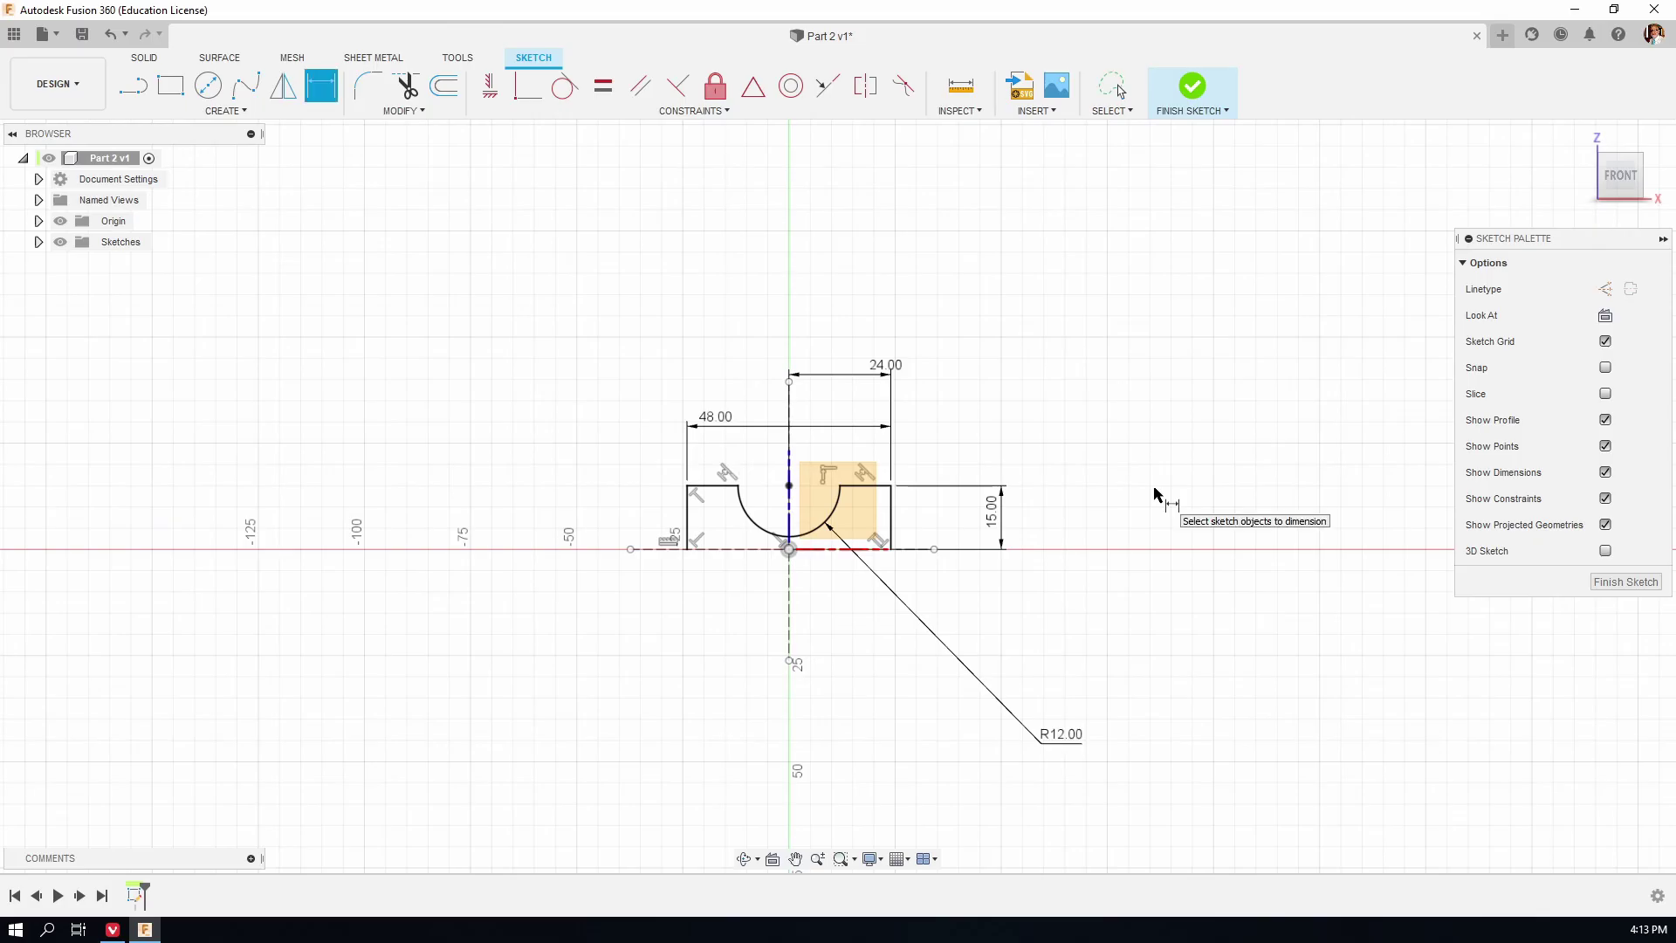
Mirror the notched outline's four lines and its arc about the horizontal construction line to close the profile.
{"action": "left_click", "coordinate": [242, 112]}
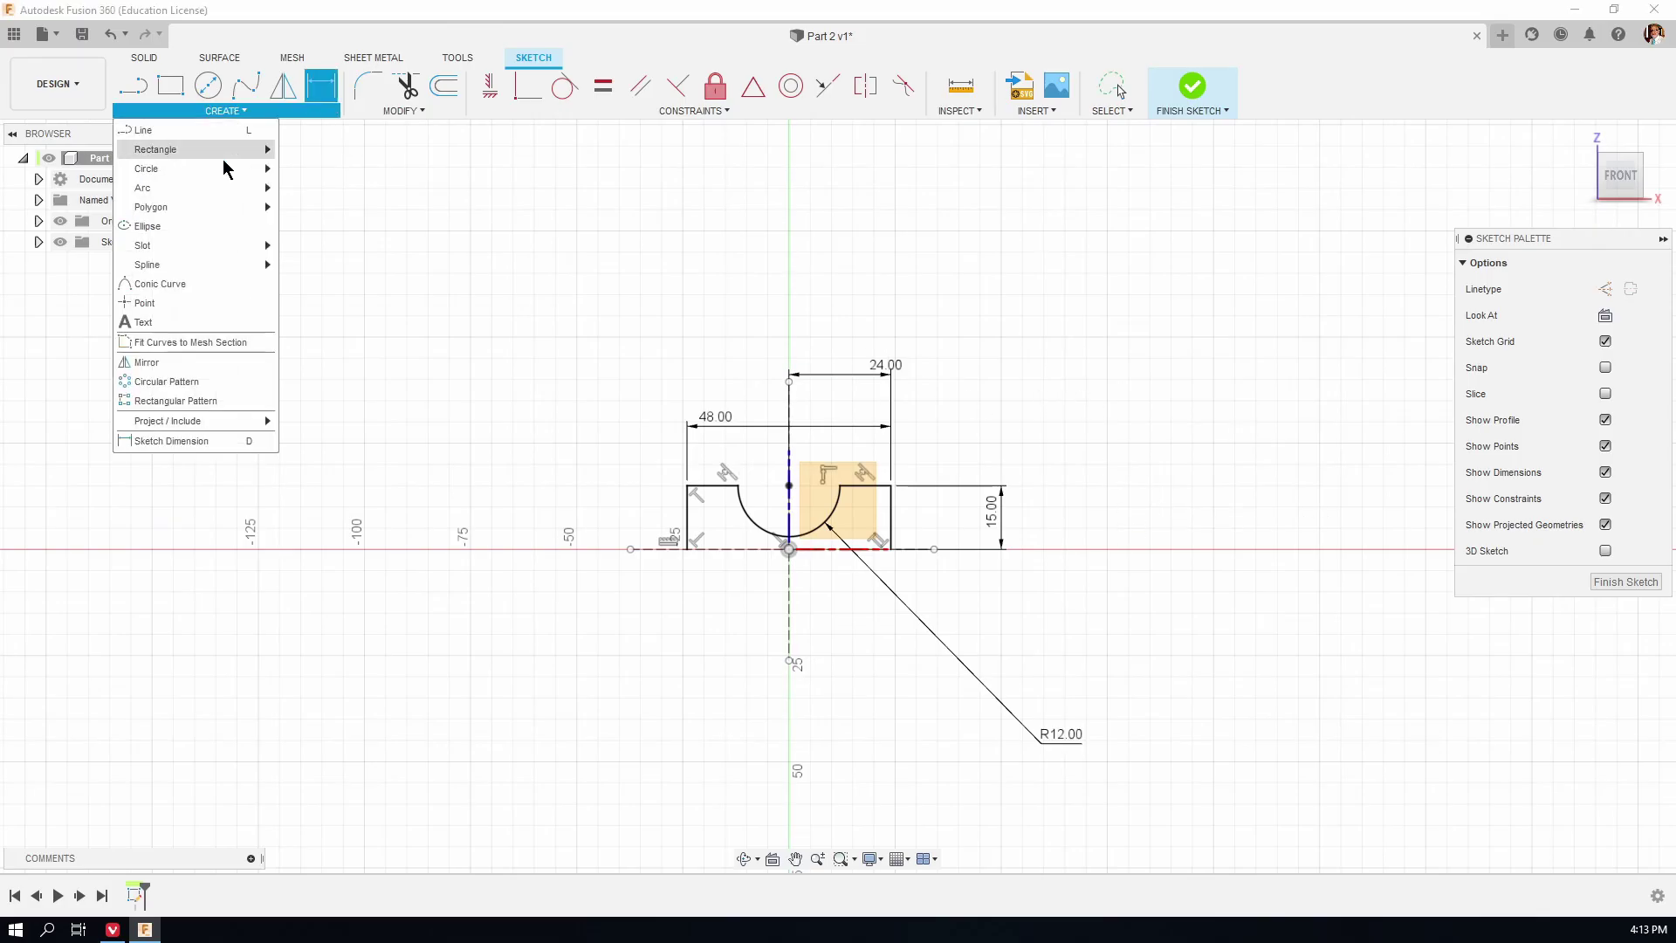
{"action": "left_click", "coordinate": [146, 365]}
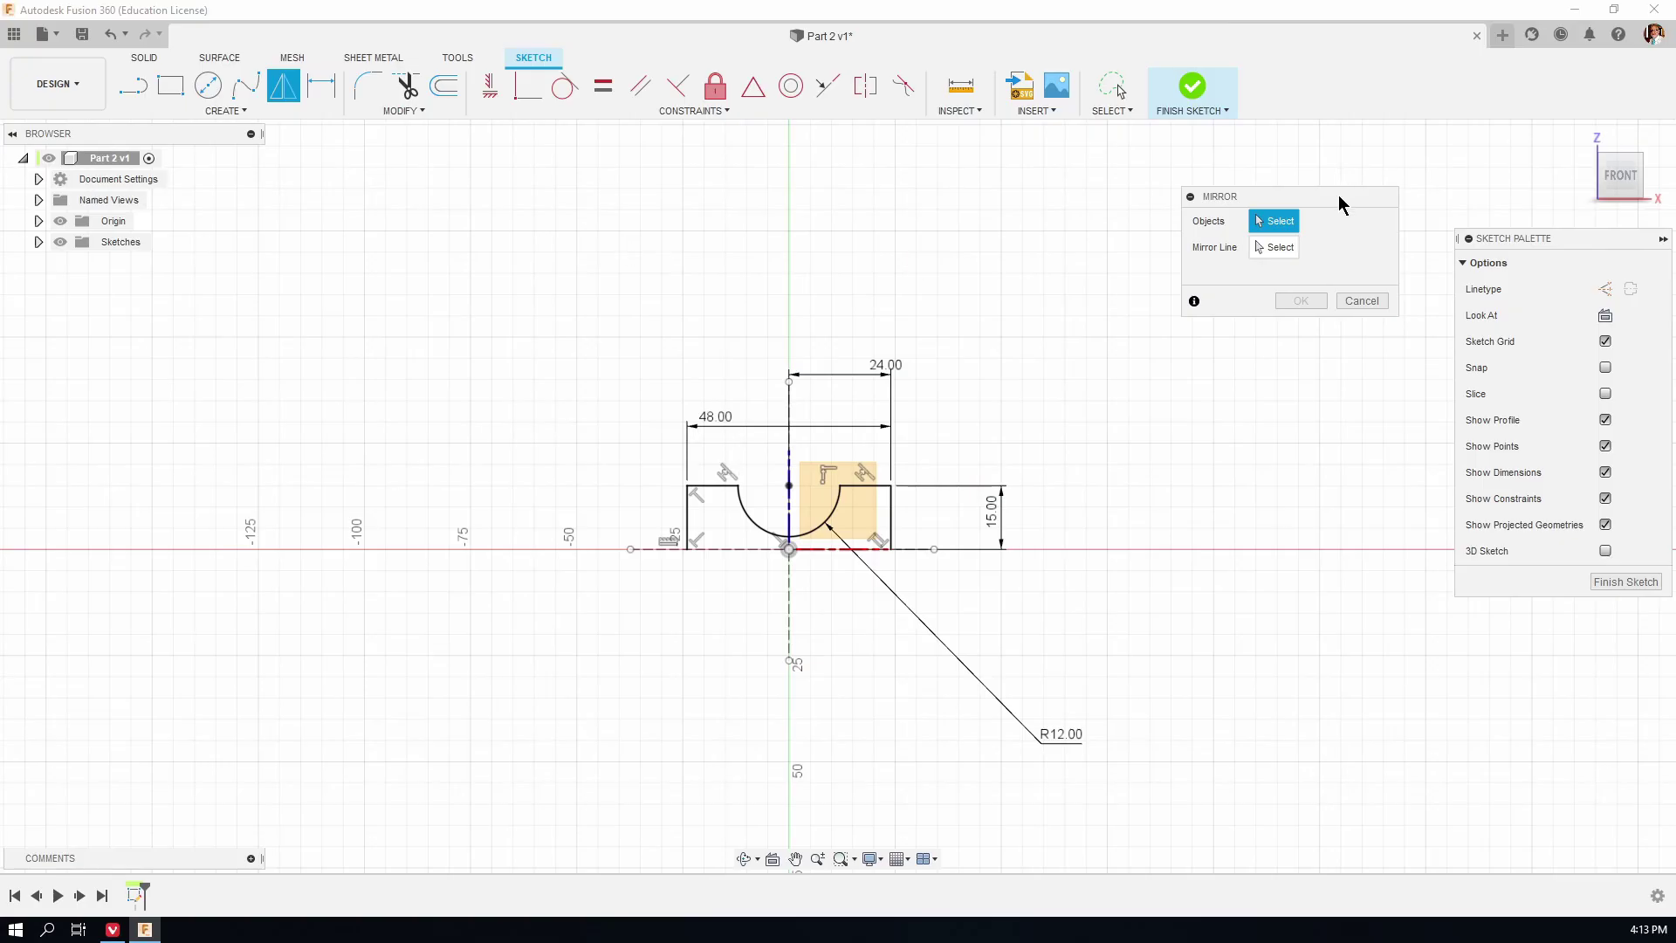
{"action": "left_click_drag", "start_coordinate": [1338, 195], "coordinate": [1278, 275]}
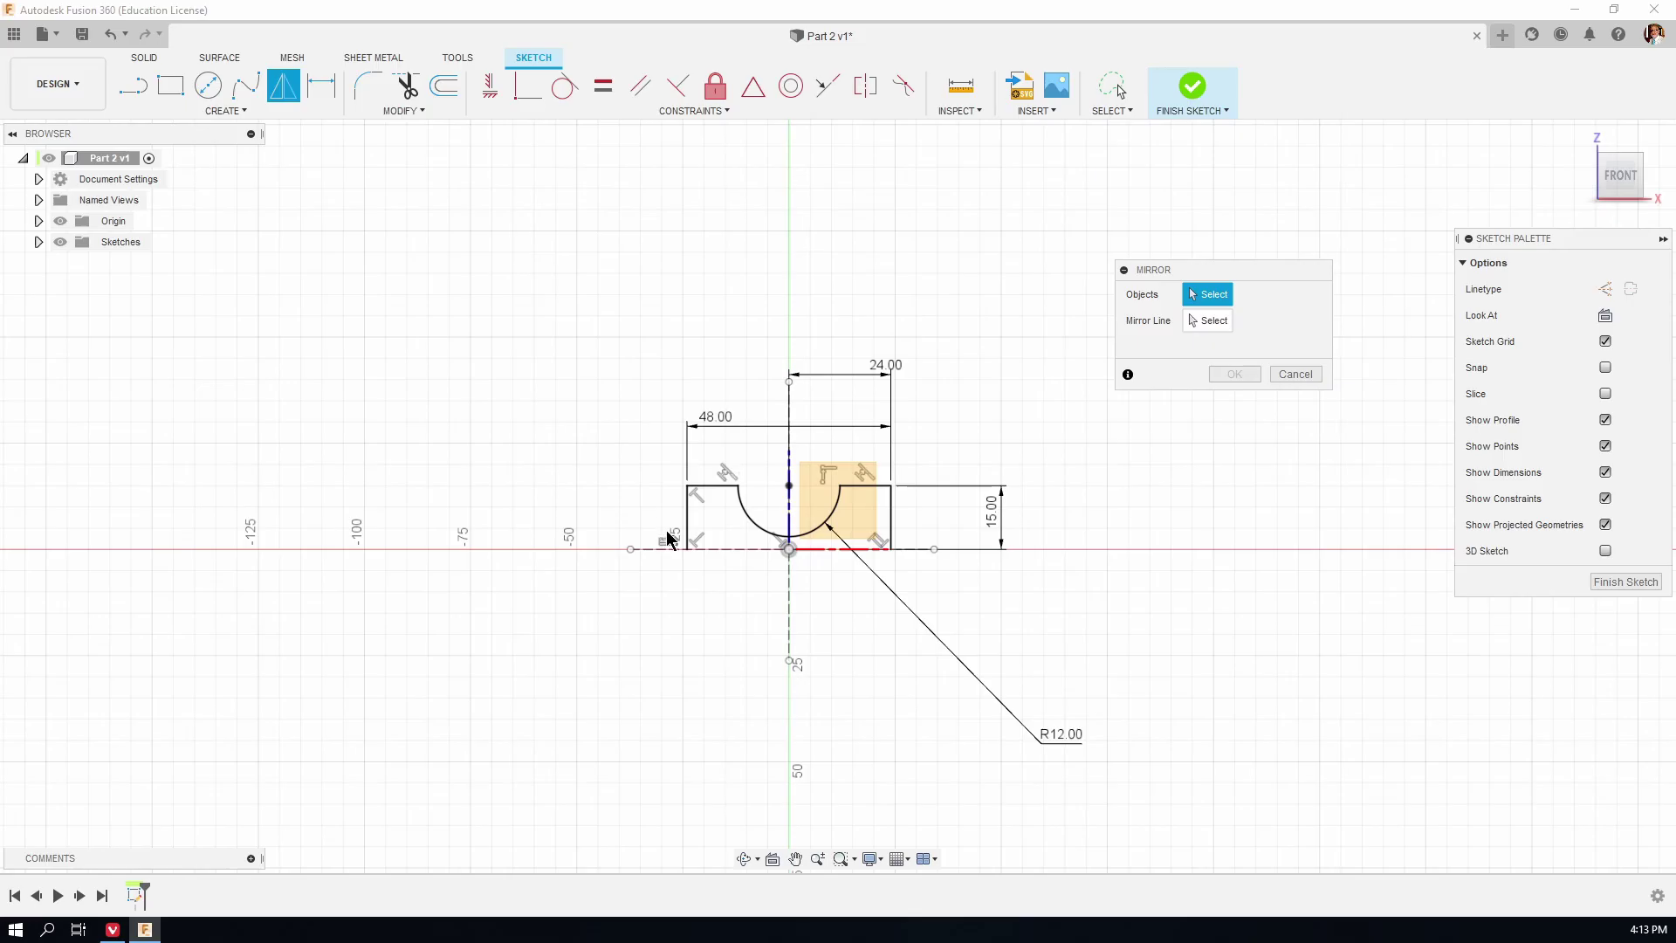
{"action": "left_click", "coordinate": [689, 513]}
{"action": "left_click", "coordinate": [717, 486]}
{"action": "left_click", "coordinate": [748, 523]}
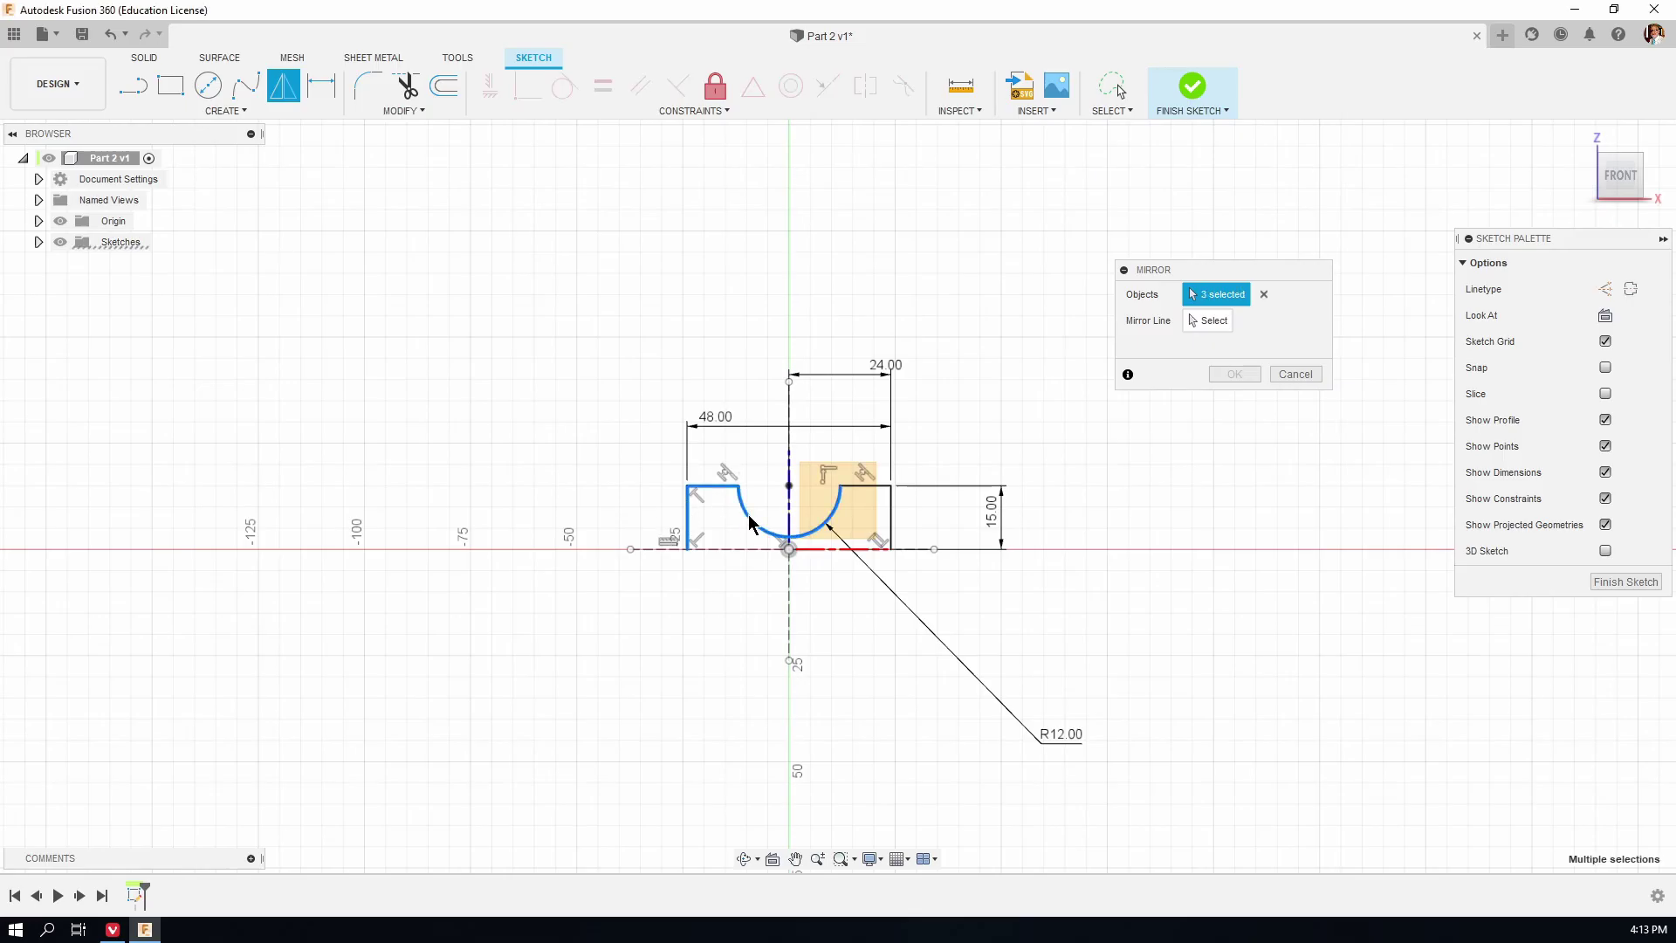
{"action": "left_click", "coordinate": [874, 487]}
{"action": "left_click", "coordinate": [1209, 326]}
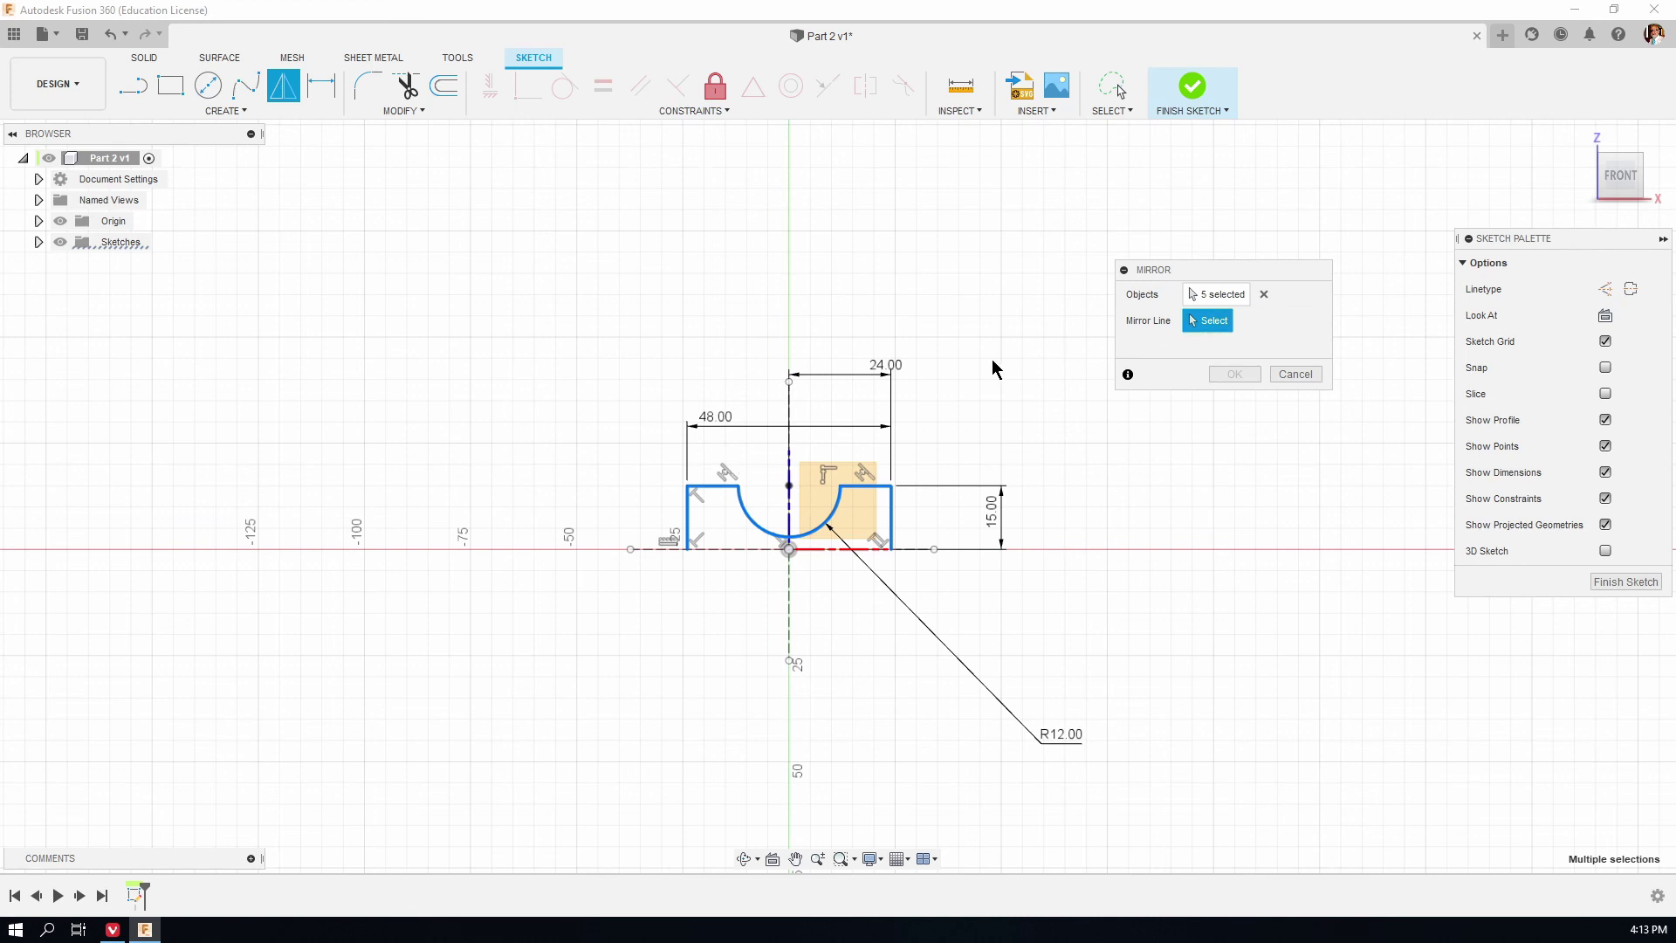
{"action": "left_click", "coordinate": [719, 550]}
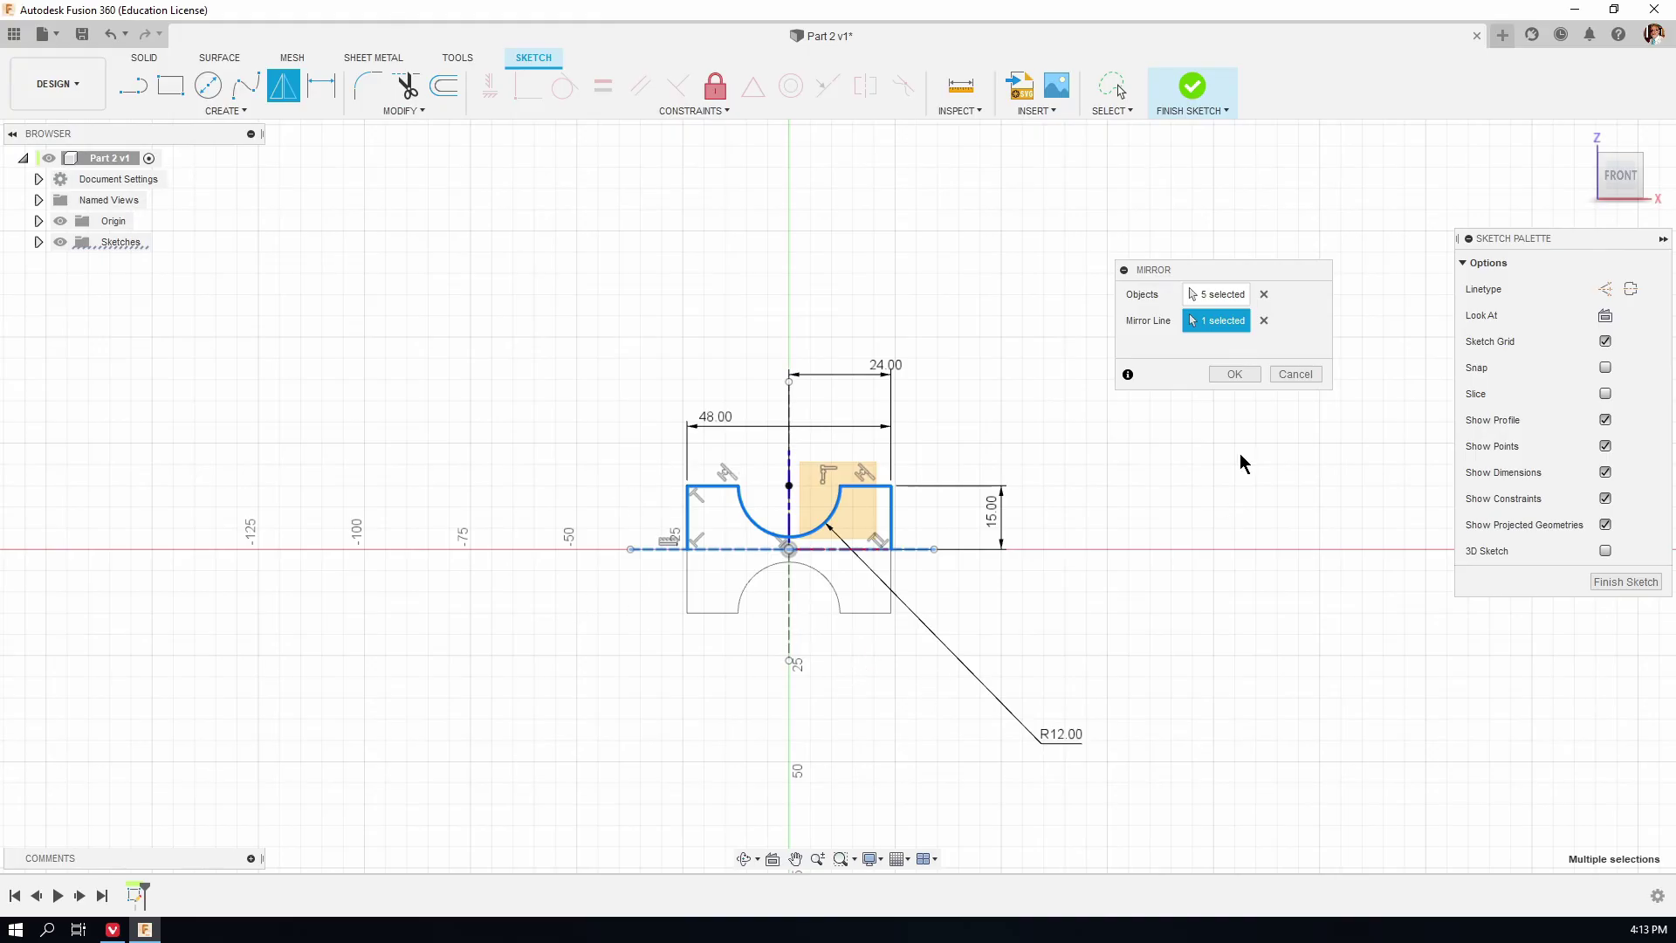
{"action": "left_click", "coordinate": [1233, 375]}
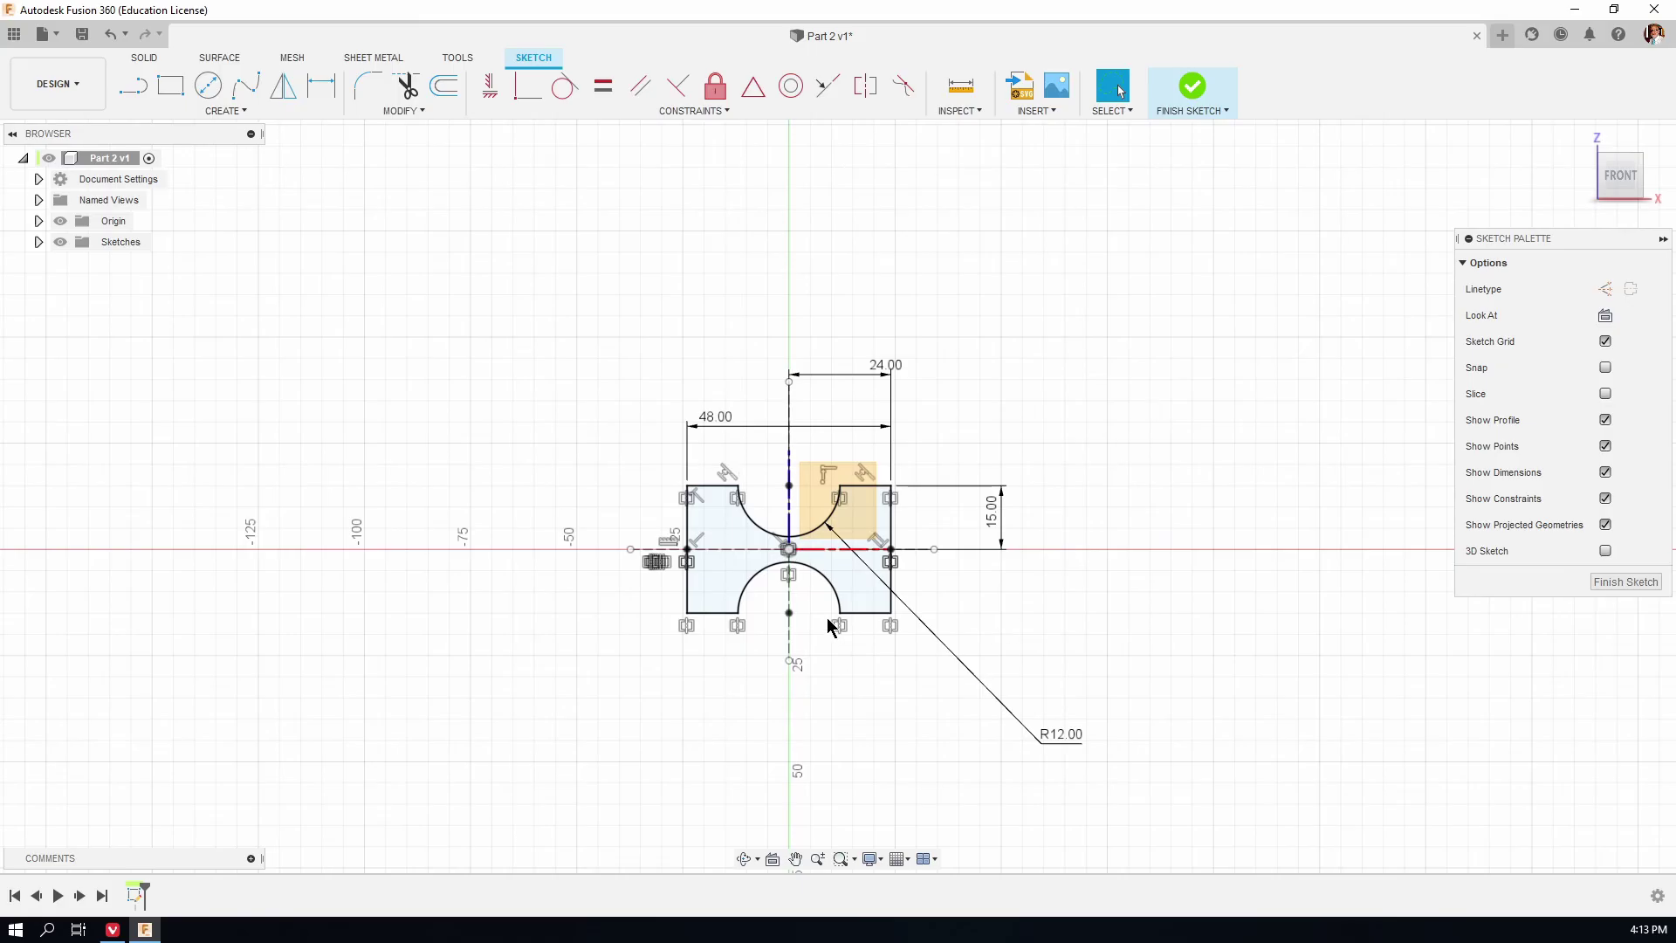
Extrude the closed double-notched profile 80 mm to one side as a new body.
{"action": "scroll", "coordinate": [826, 616], "scroll_direction": "up", "scroll_amount": 4}
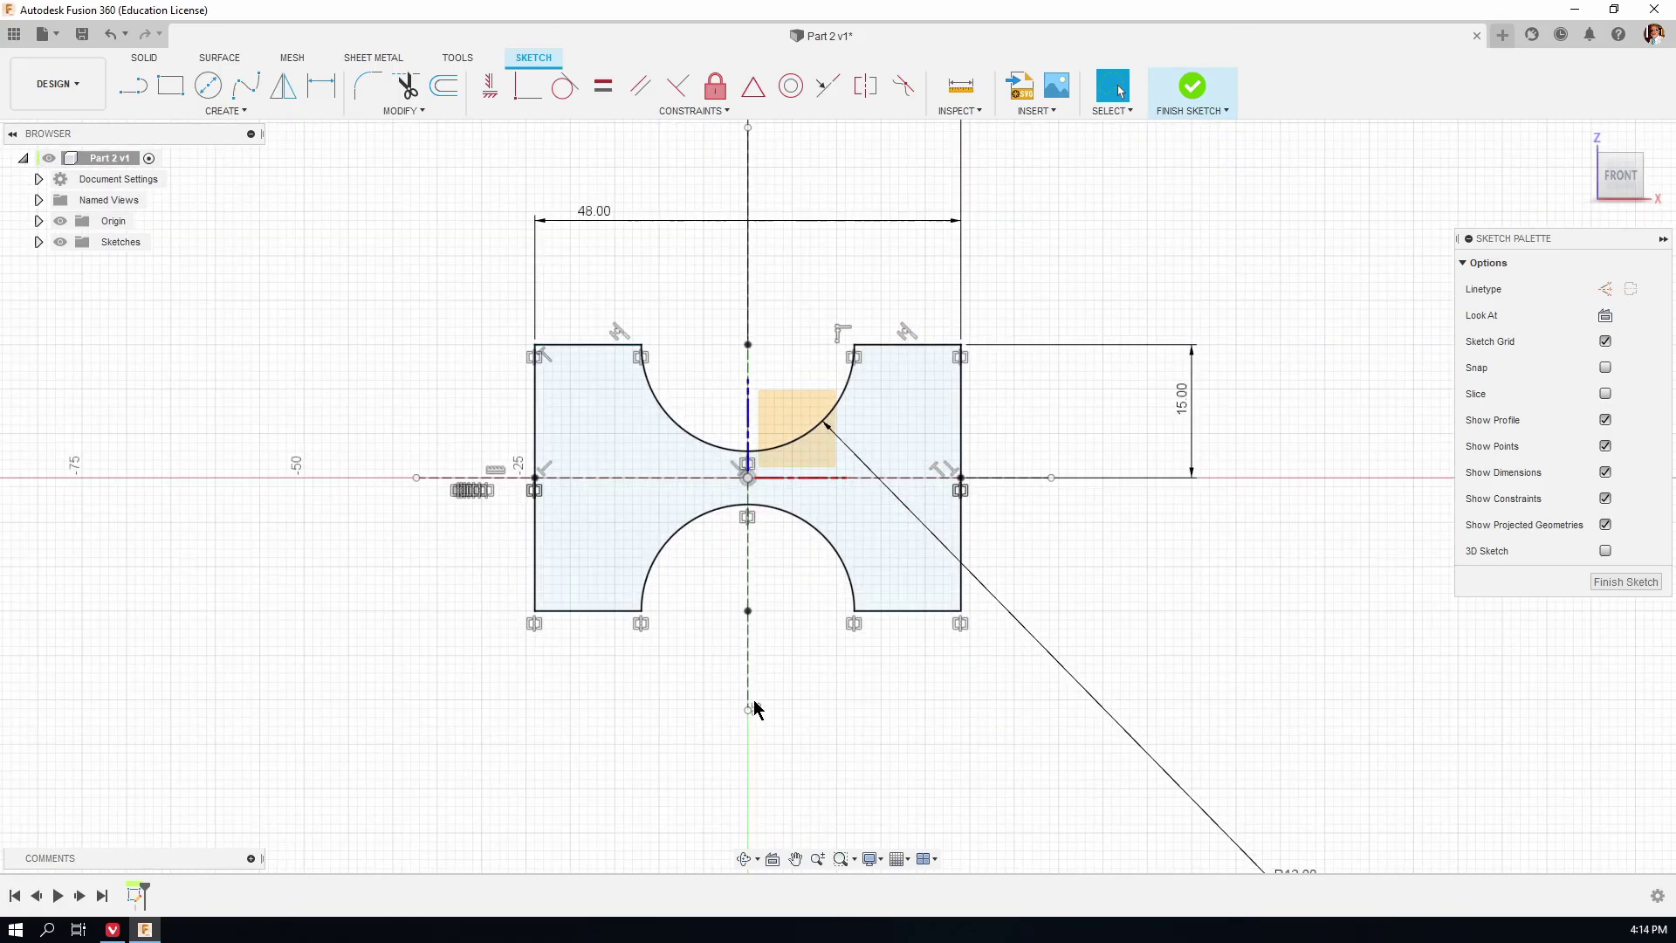
{"action": "scroll", "coordinate": [779, 688], "scroll_direction": "down", "scroll_amount": 2}
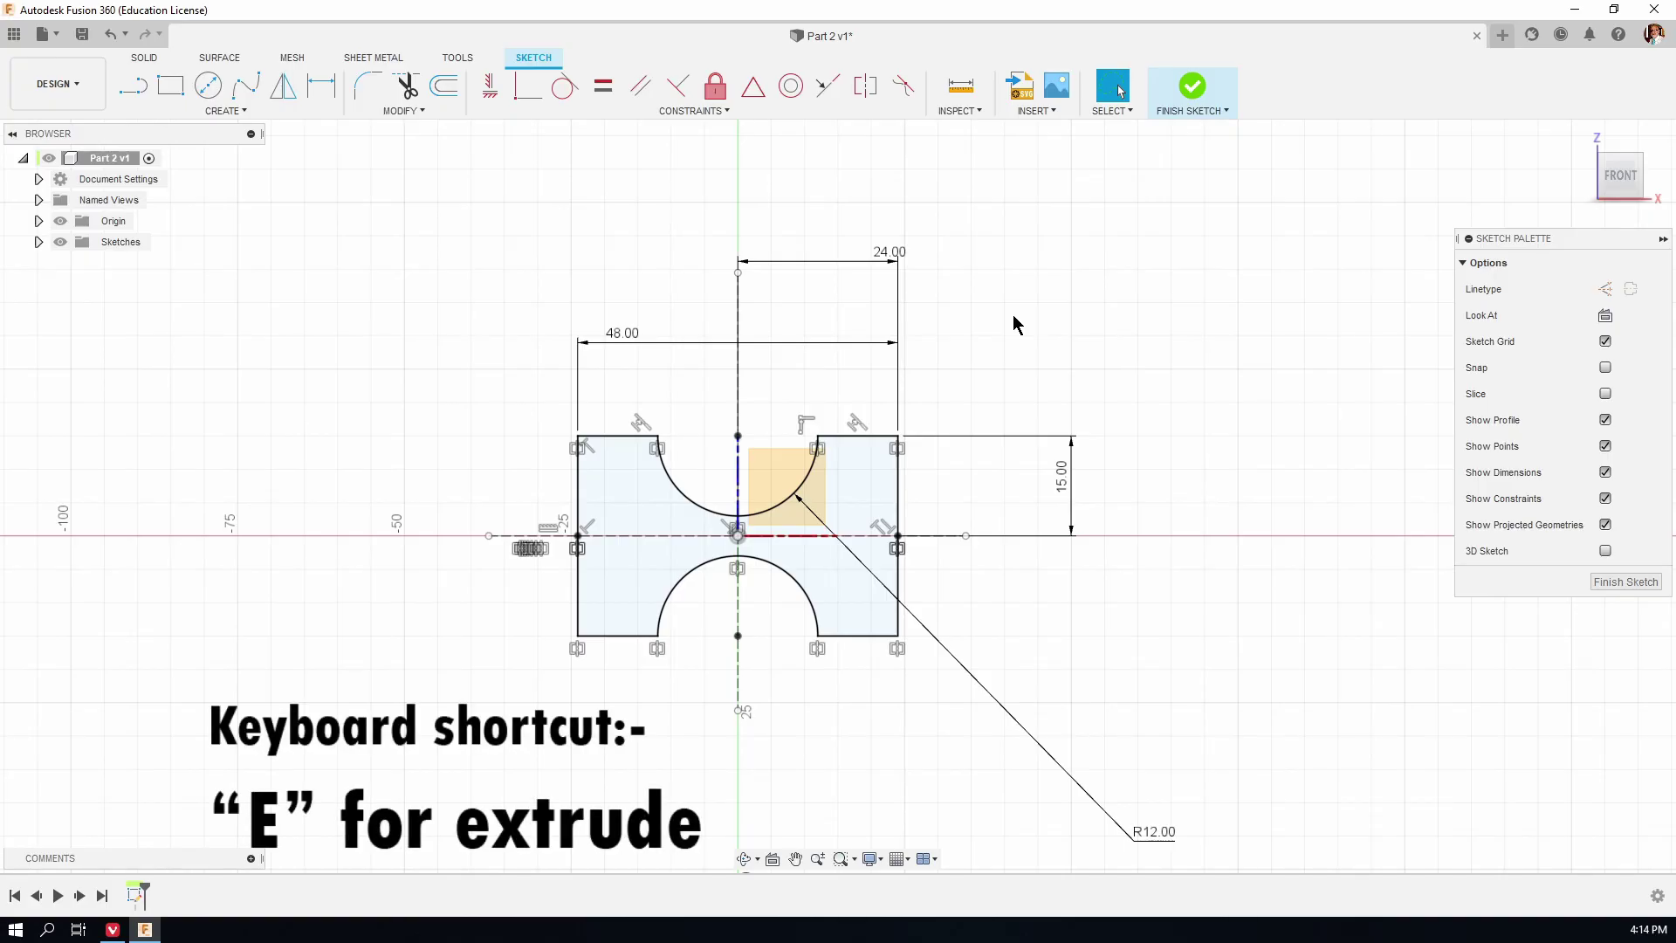
{"action": "key", "text": "e"}
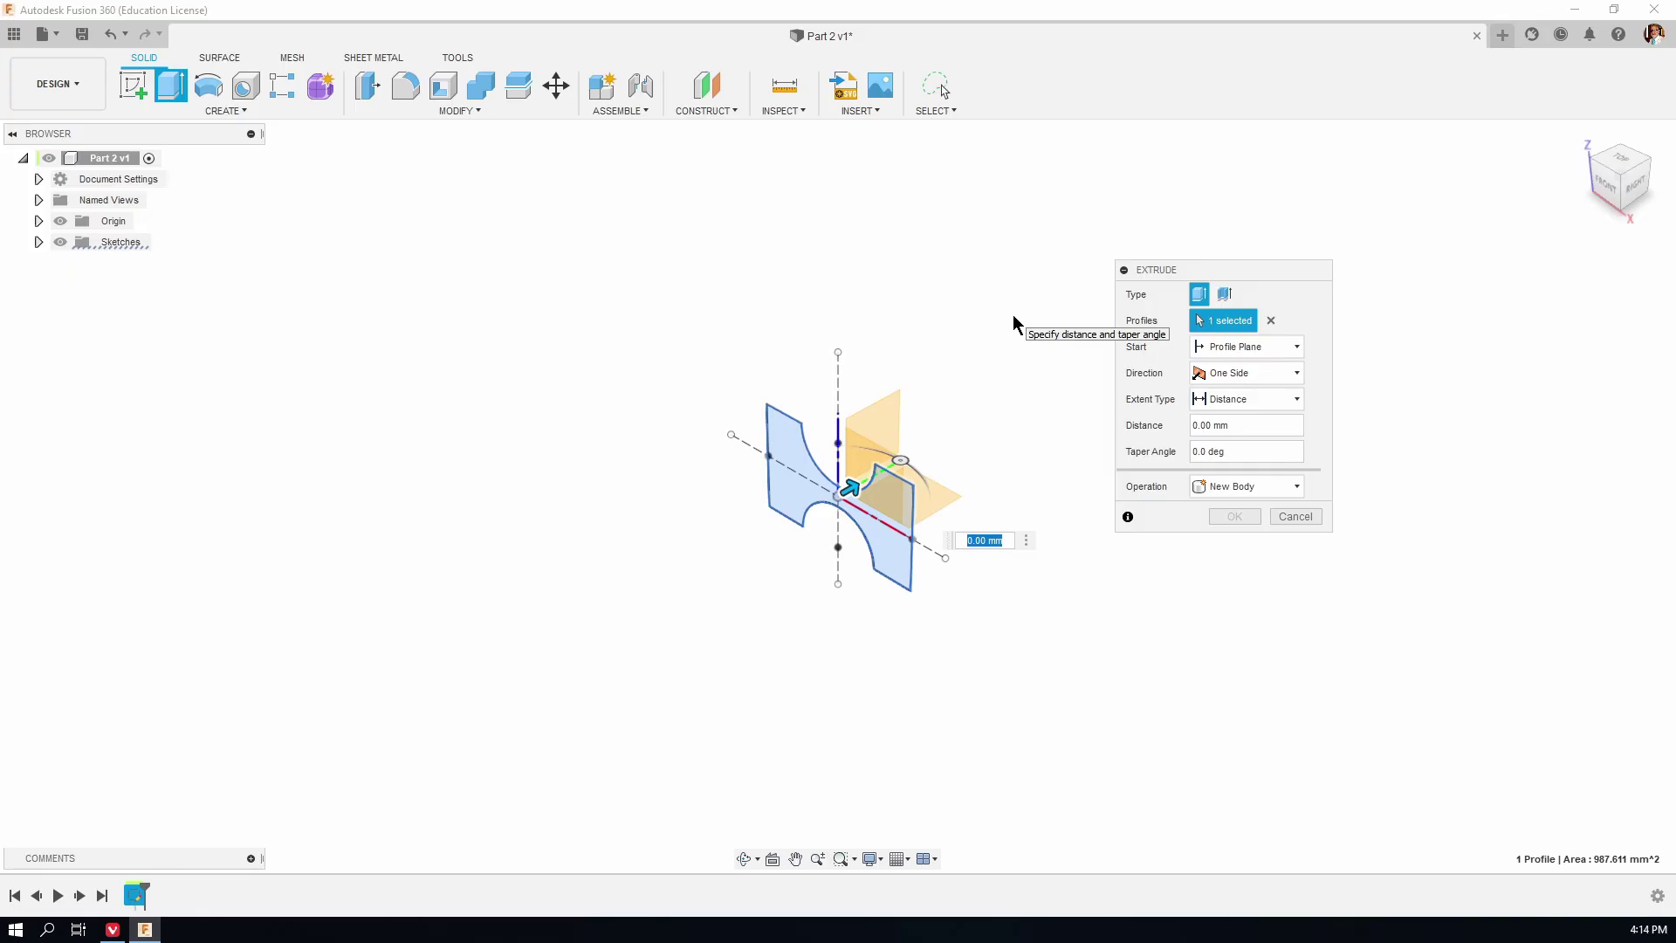
{"action": "type", "text": "80"}
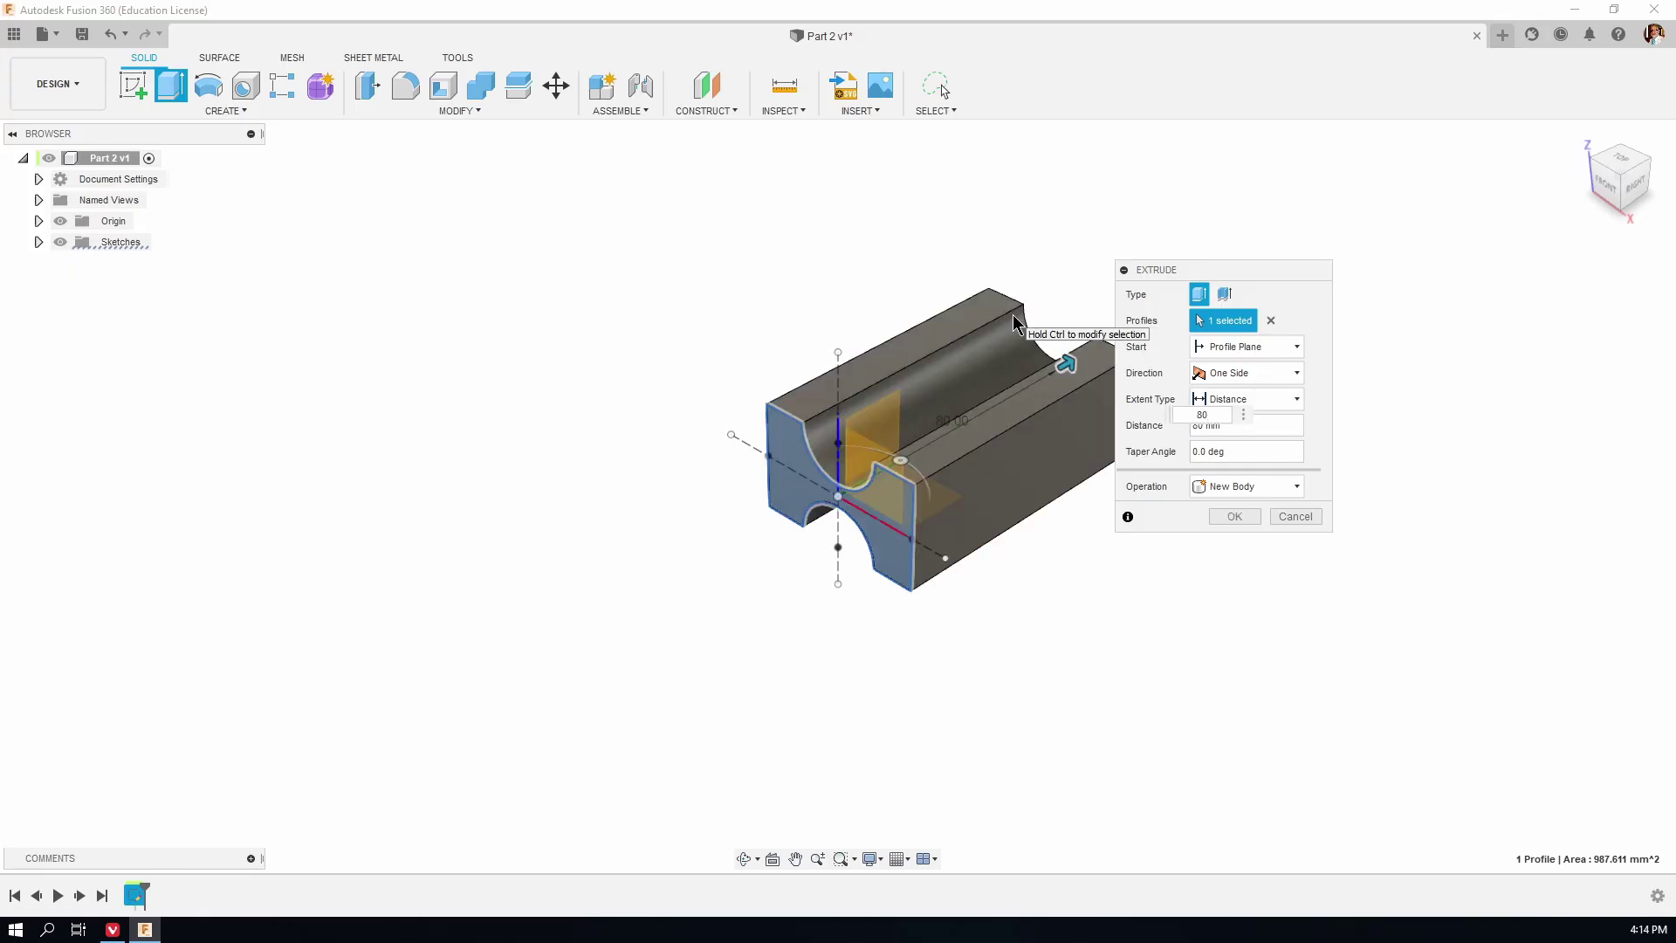
{"action": "key", "text": "Return"}
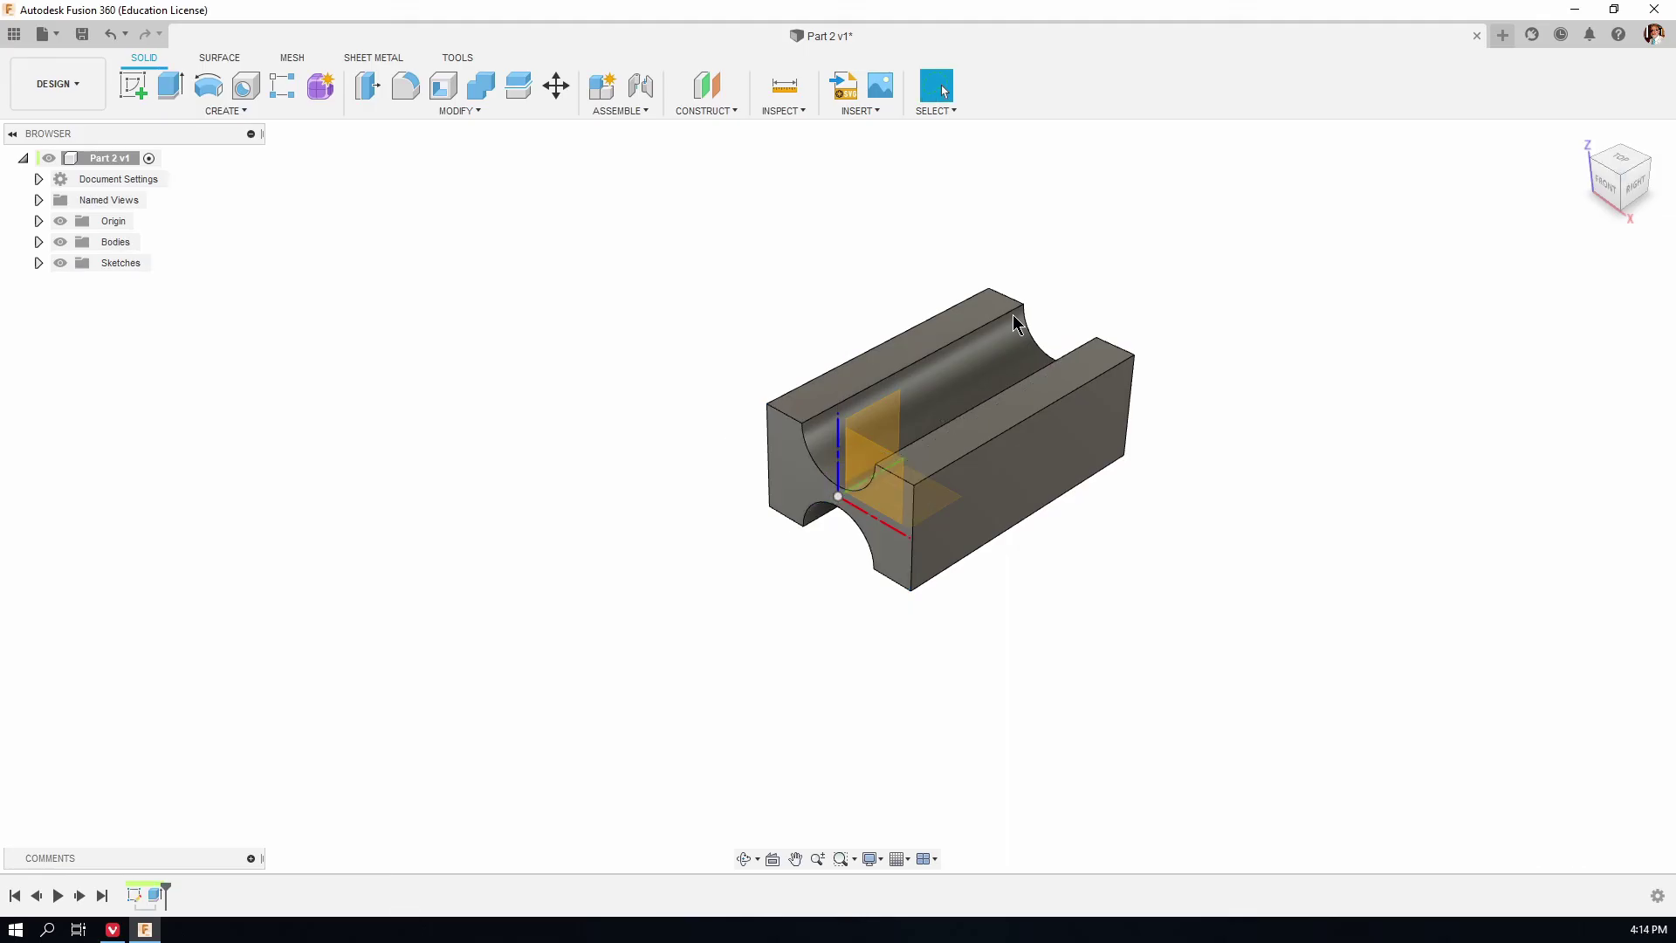
Hide the origin geometry and examine the finished block with its two grooves.
{"action": "left_click", "coordinate": [60, 222]}
{"action": "scroll", "coordinate": [1219, 462], "scroll_direction": "up", "scroll_amount": 2}
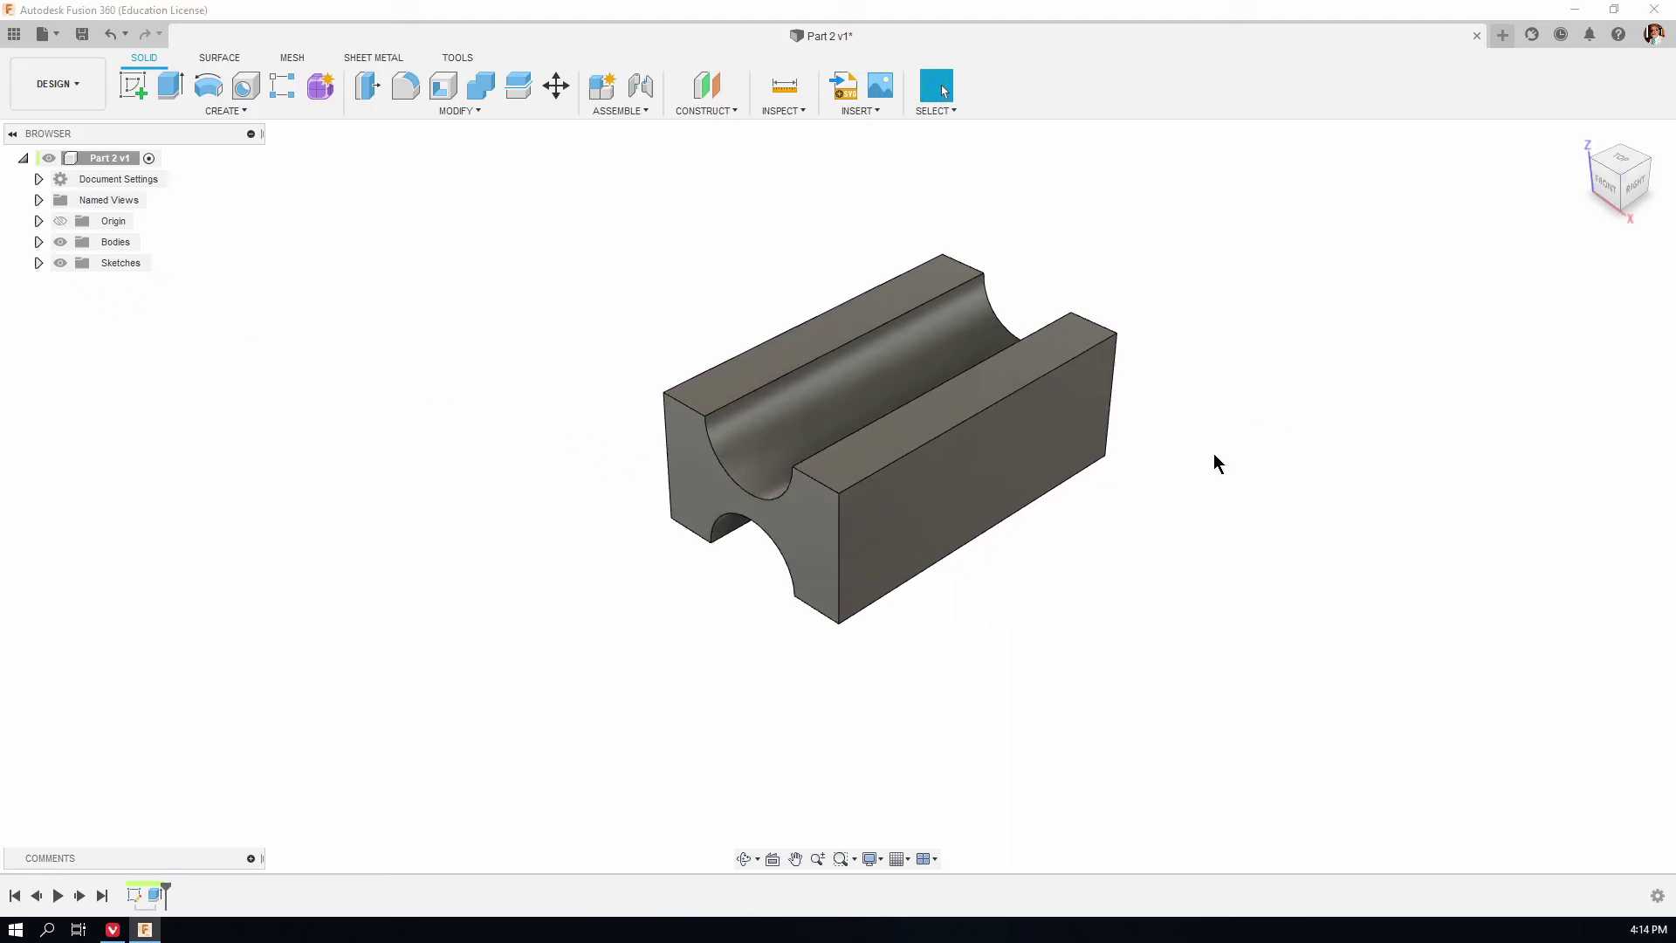
{"action": "middle_click_drag", "start_coordinate": [1013, 557], "coordinate": [1017, 479], "text": "shift"}
{"action": "scroll", "coordinate": [890, 395], "scroll_direction": "up", "scroll_amount": 3}
{"action": "scroll", "coordinate": [892, 337], "scroll_direction": "down", "scroll_amount": 5}
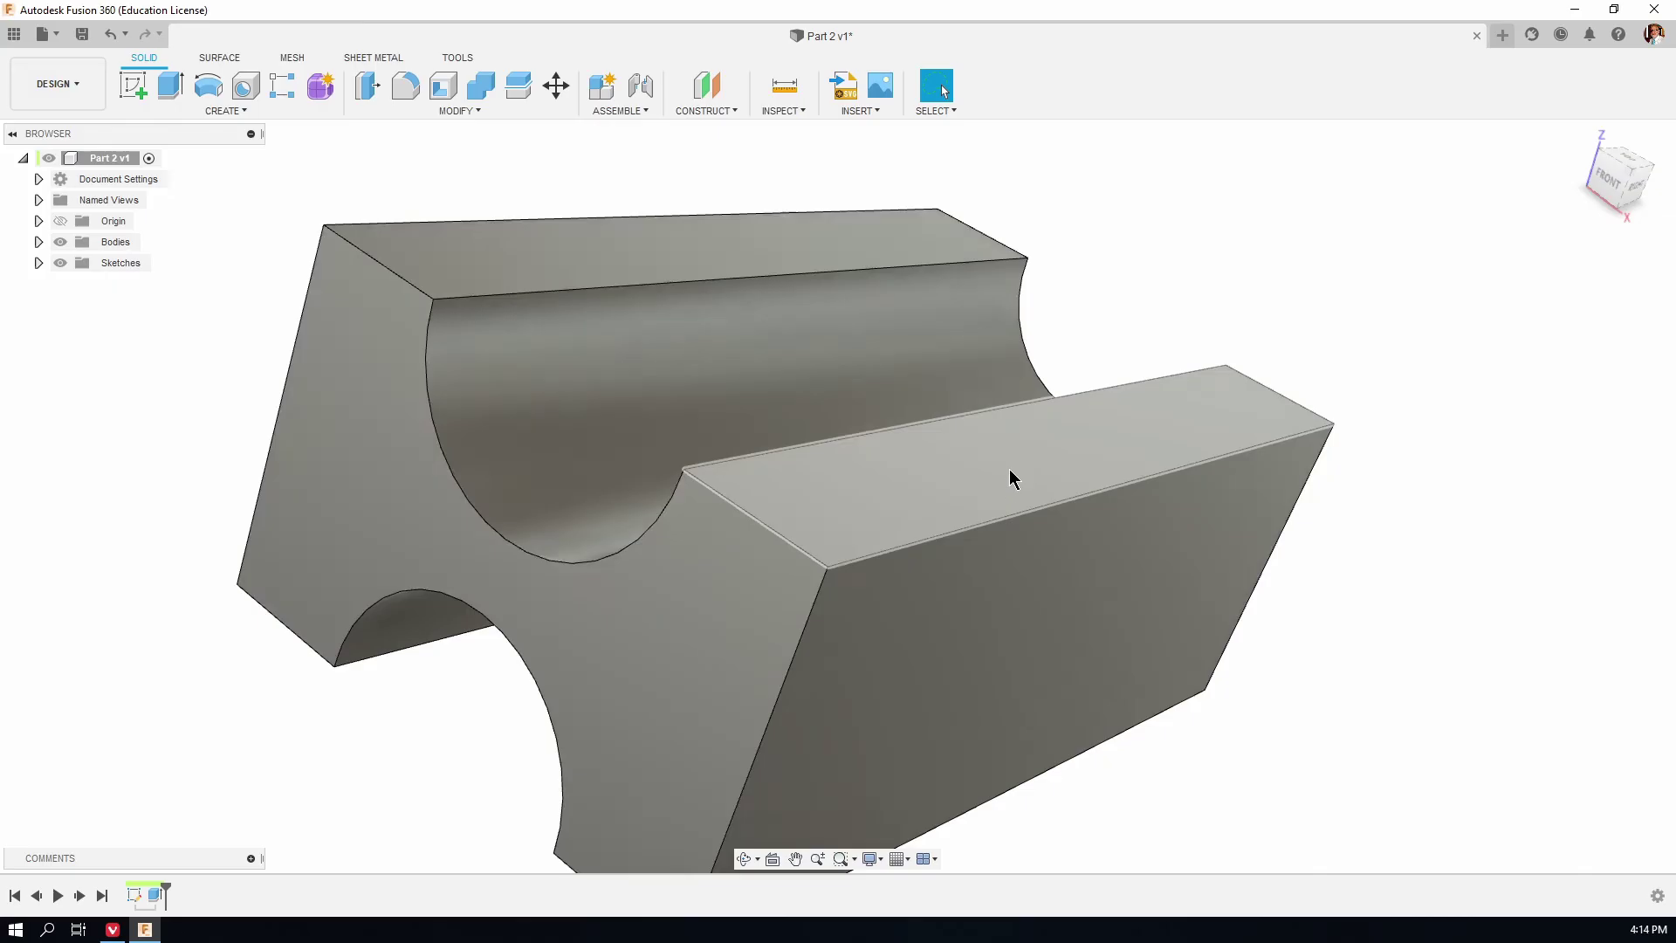
{"action": "scroll", "coordinate": [997, 458], "scroll_direction": "down", "scroll_amount": 2}
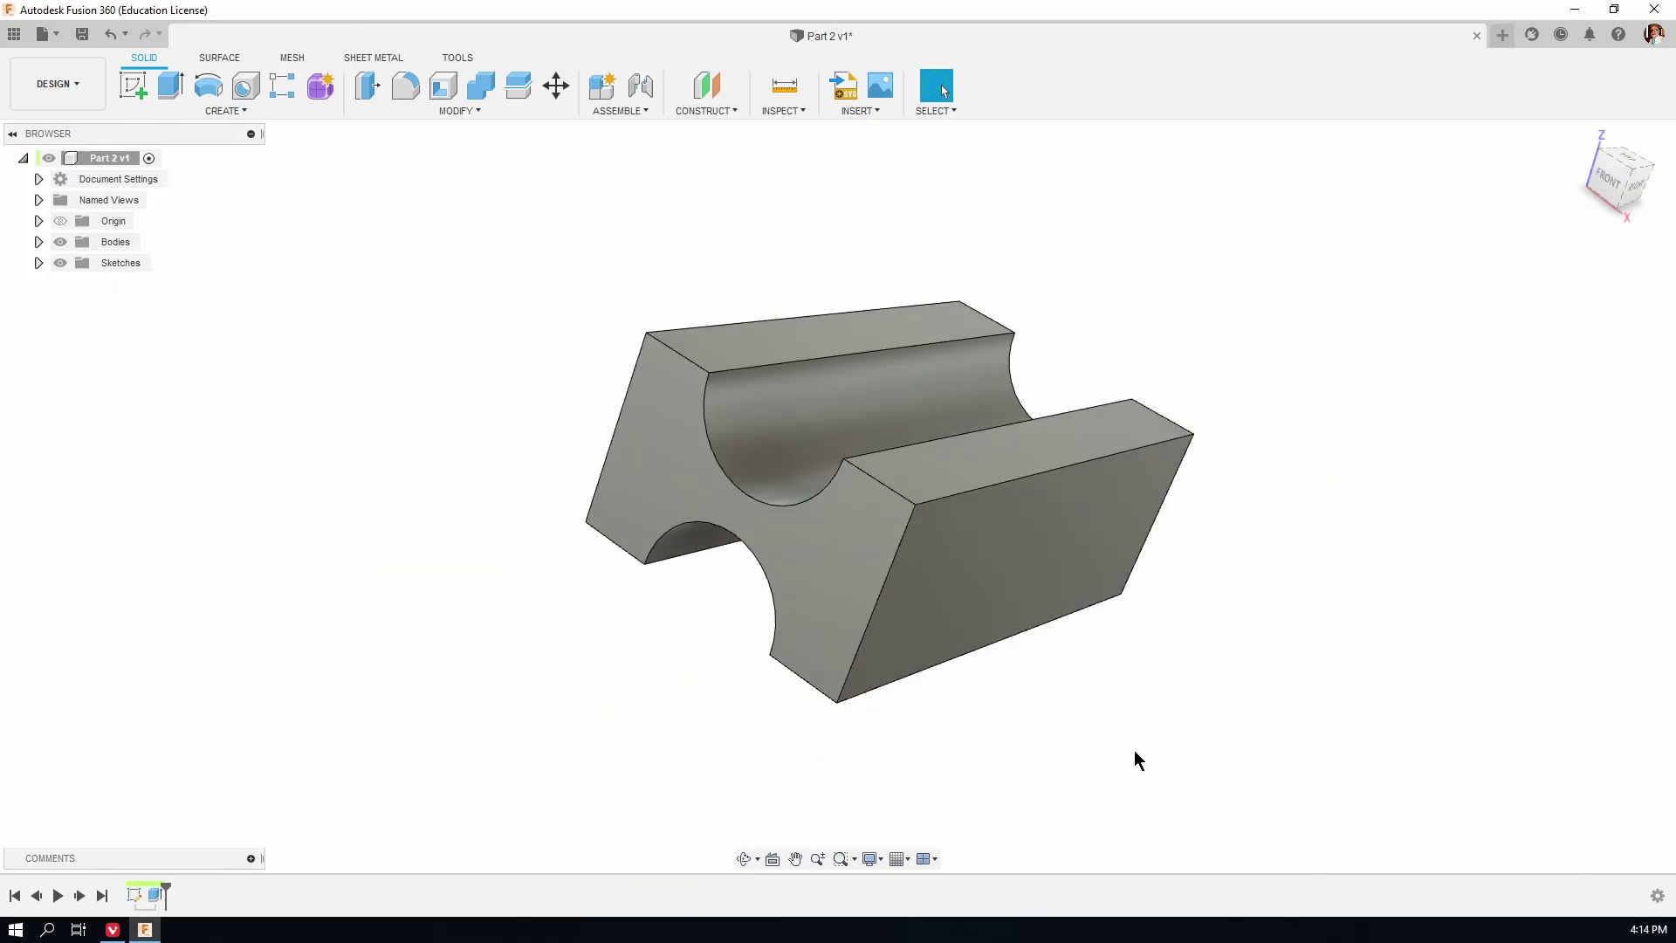
{"action": "left_click", "coordinate": [224, 110]}
{"action": "left_click", "coordinate": [371, 236]}
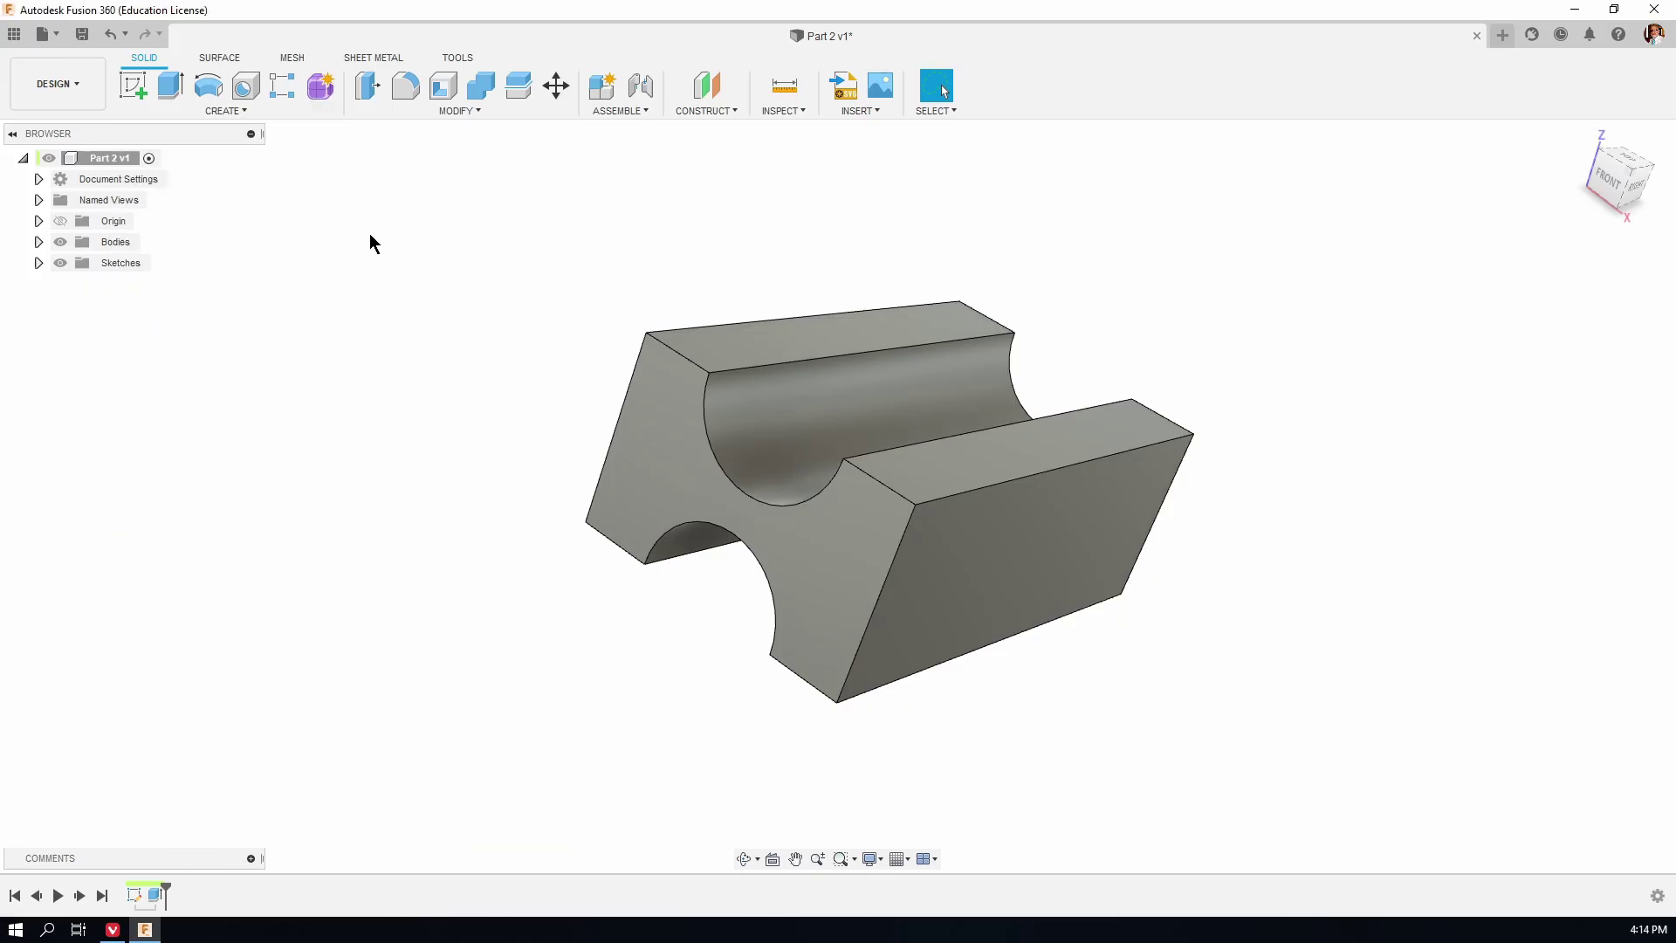